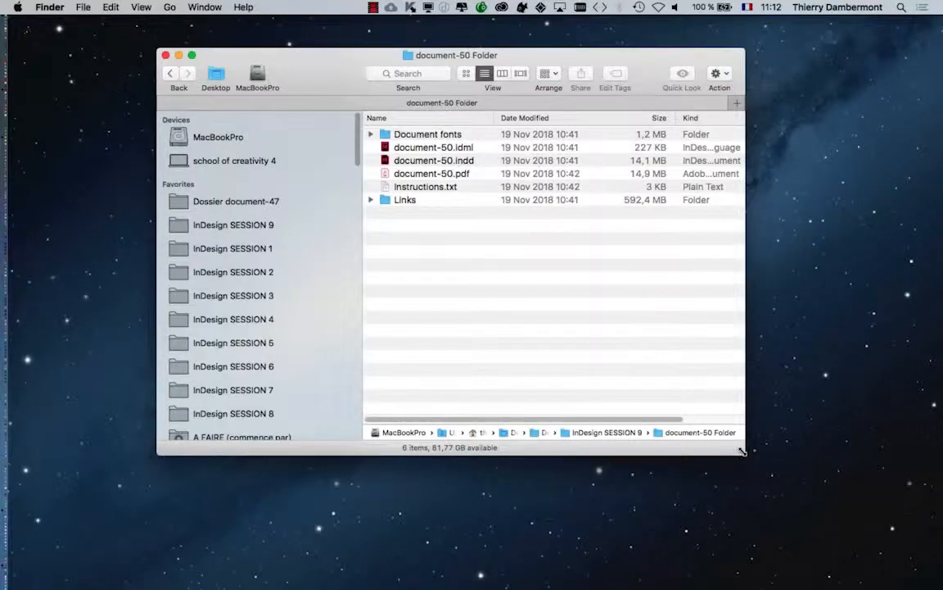
# - Make the document-50 Folder window wider and shorter, select document-50.indd, and reposition the window on the desktop
pyautogui.moveTo(741, 446); pyautogui.dragTo(893, 346)
pyautogui.click(482, 161)
pyautogui.moveTo(467, 57); pyautogui.dragTo(353, 109)
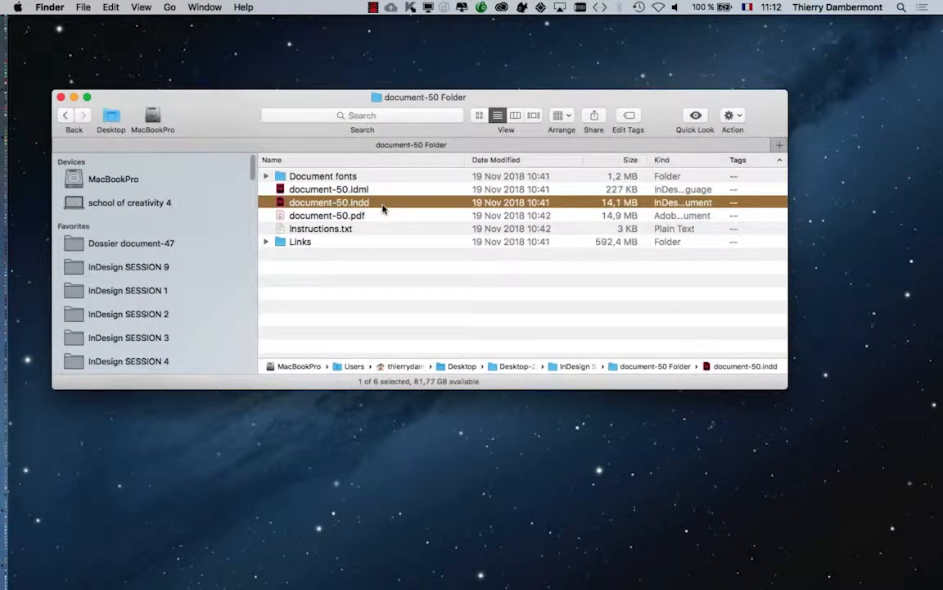
# - Open lien.rtf from the InDesign SESSION 9 folder and highlight the short download link bit.ly/2DMjaFV
pyautogui.press('alt')
pyautogui.click(65, 115)
pyautogui.doubleClick(316, 203)
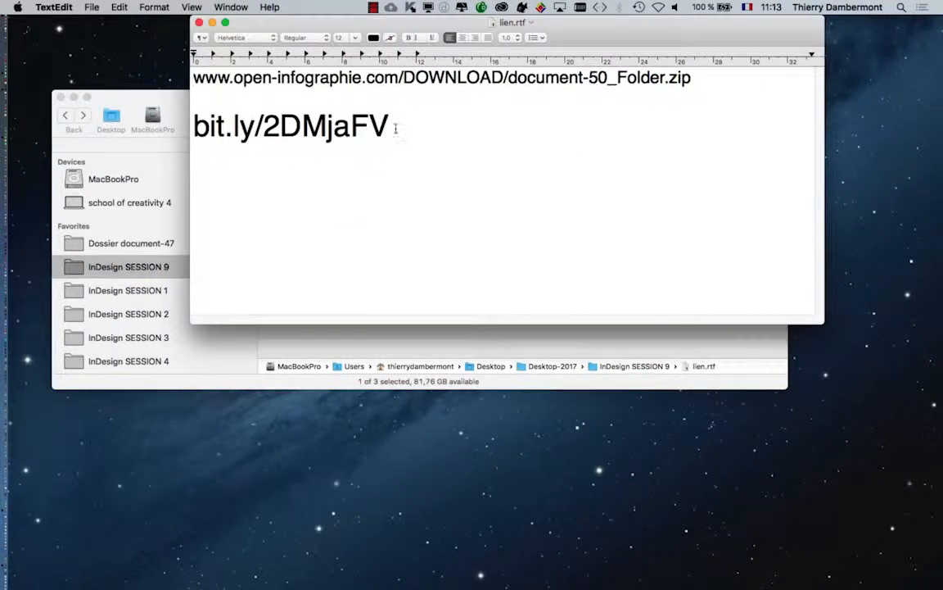
pyautogui.moveTo(395, 126); pyautogui.dragTo(143, 98)
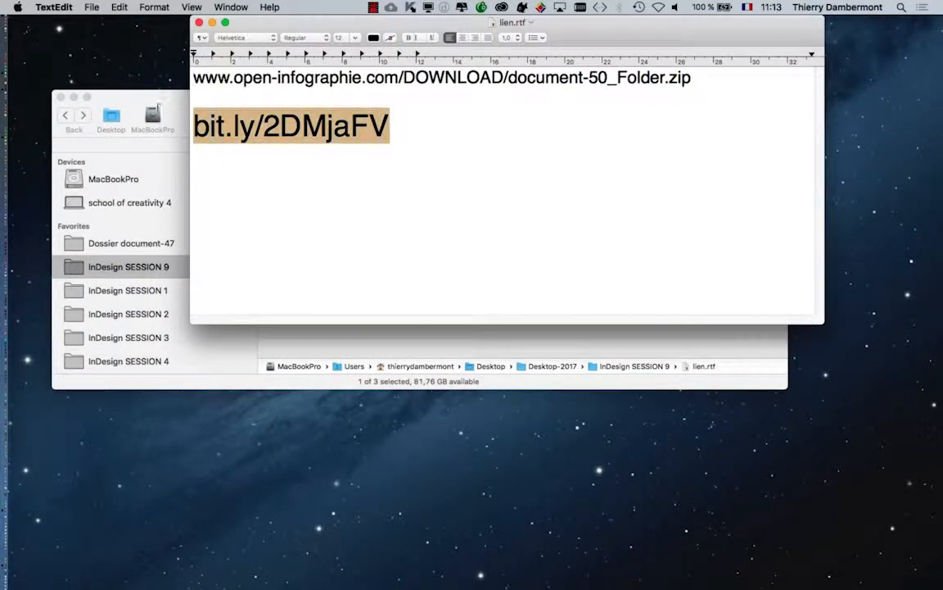
pyautogui.moveTo(246, 28); pyautogui.dragTo(334, 234)
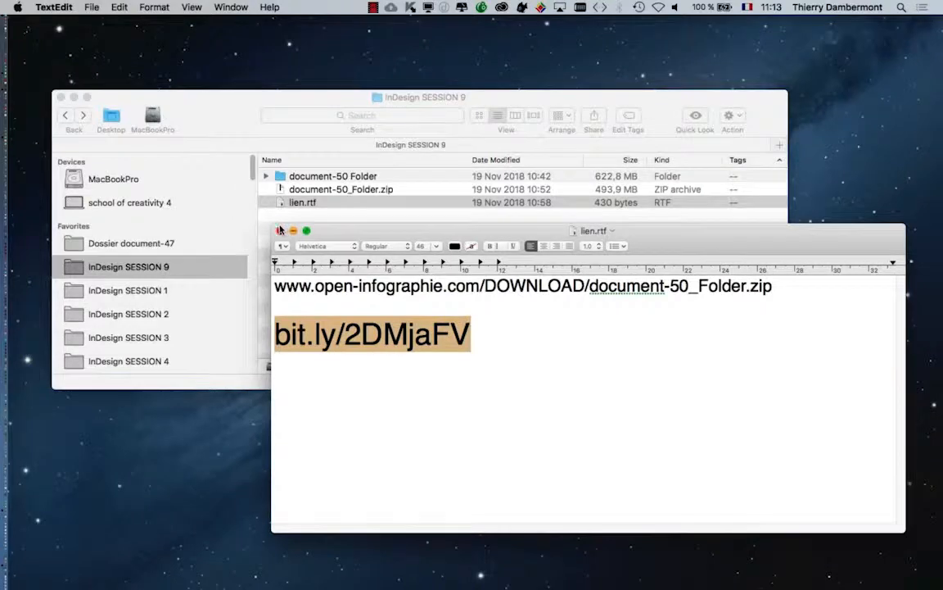
# - Close lien.rtf and reopen the document-50 Folder inside InDesign SESSION 9
pyautogui.click(279, 230)
pyautogui.click(398, 203)
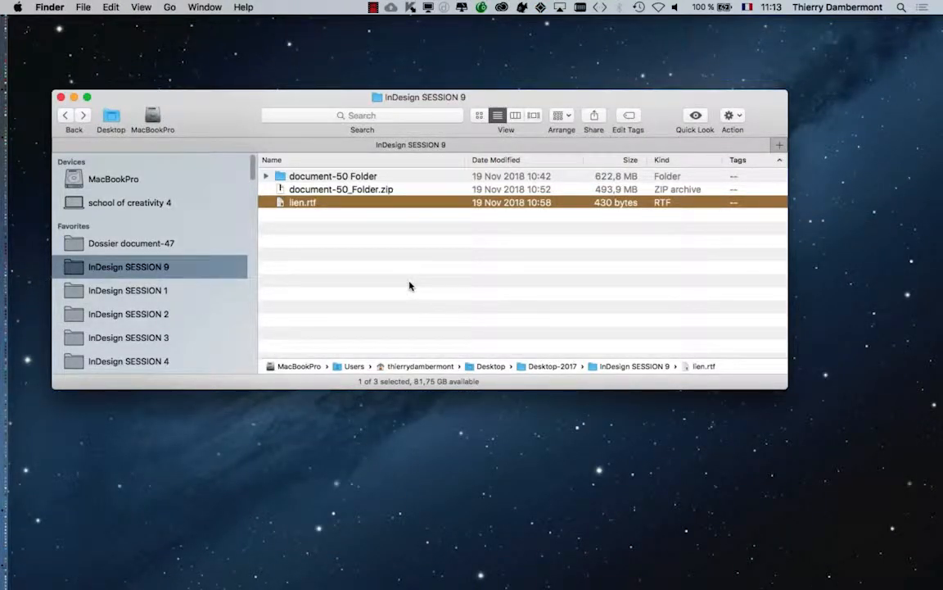
pyautogui.click(400, 258)
pyautogui.doubleClick(327, 177)
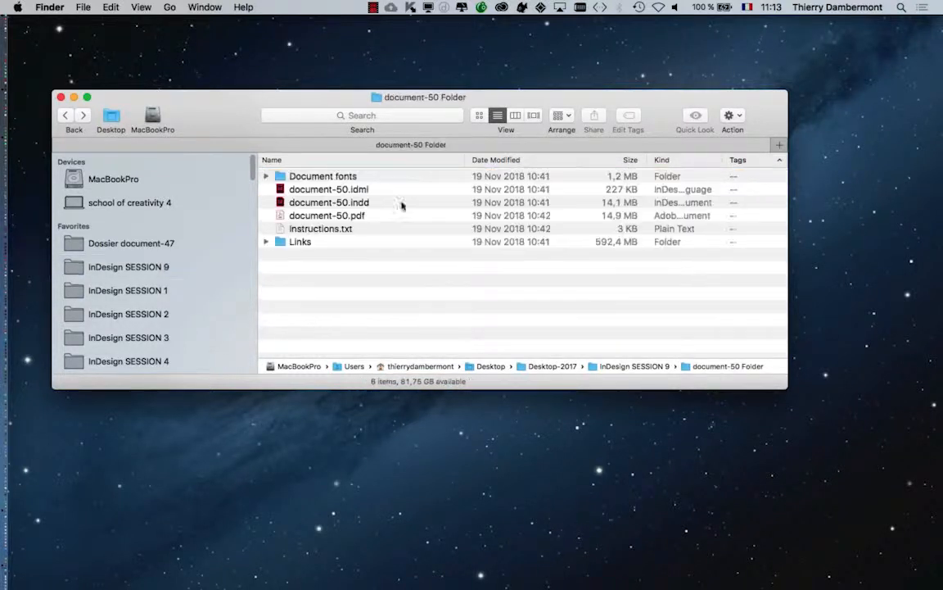
pyautogui.moveTo(472, 98); pyautogui.dragTo(505, 118)
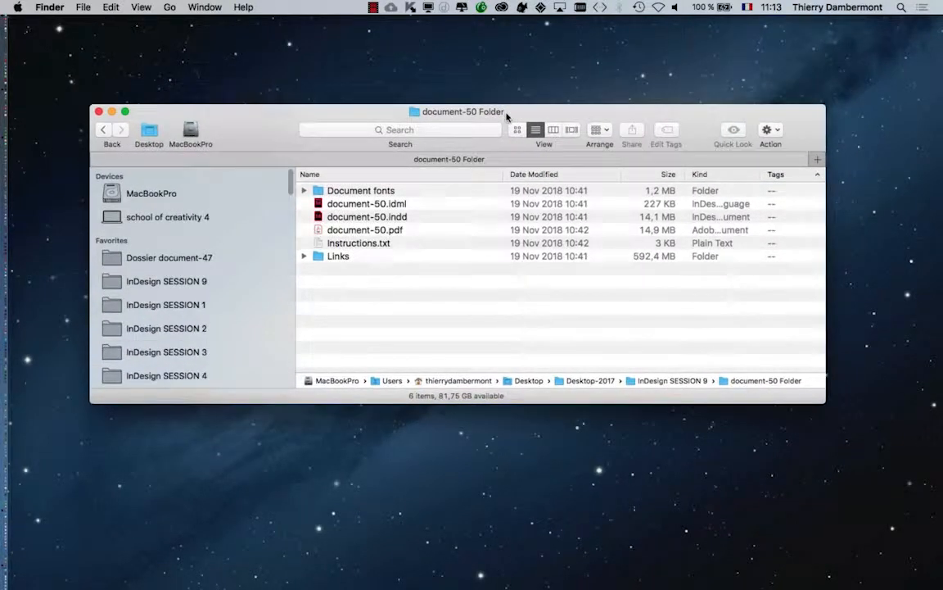
# - Select document-50.indd, document-50.idml, document-50.pdf and Instructions.txt in turn to review the packaged files
pyautogui.click(415, 217)
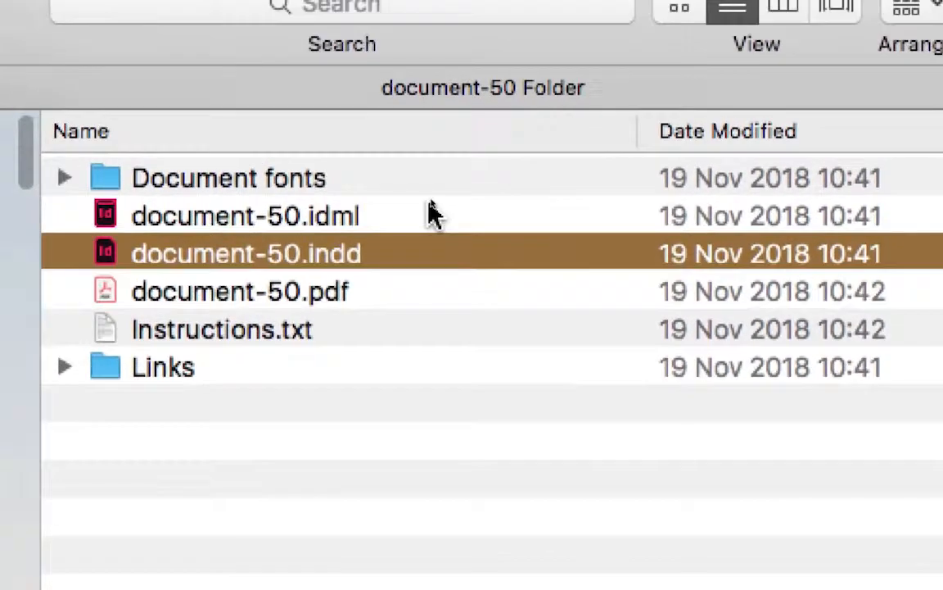
pyautogui.click(401, 175)
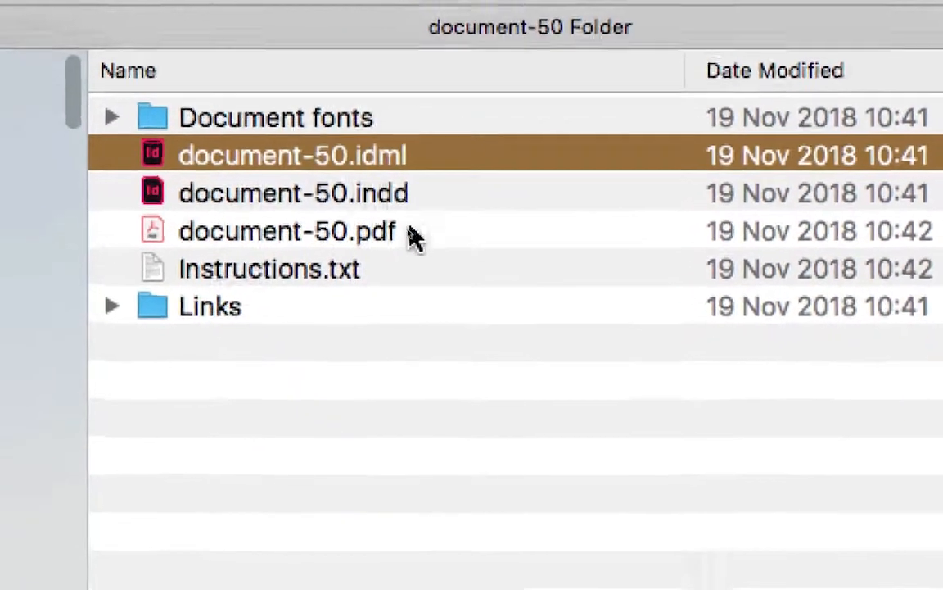
pyautogui.click(387, 285)
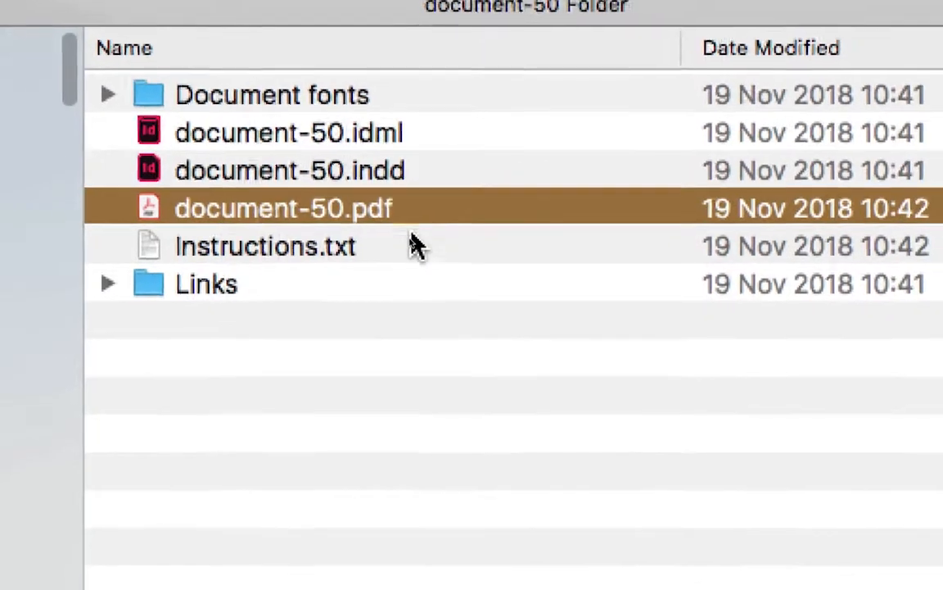
pyautogui.click(405, 258)
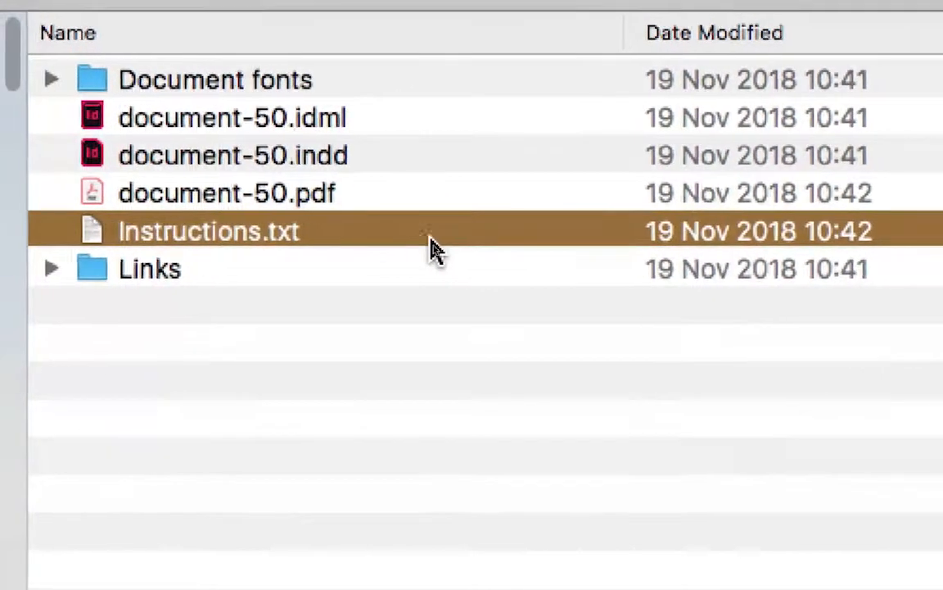
# - Expand the Document fonts folder to examine the packaged fonts, and collapse it again
pyautogui.click(87, 80)
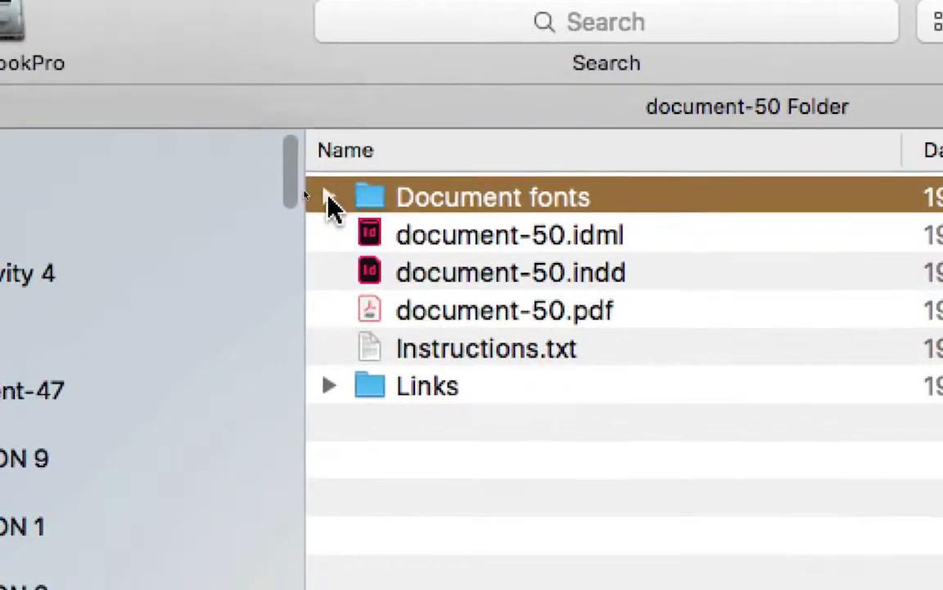
pyautogui.click(329, 197)
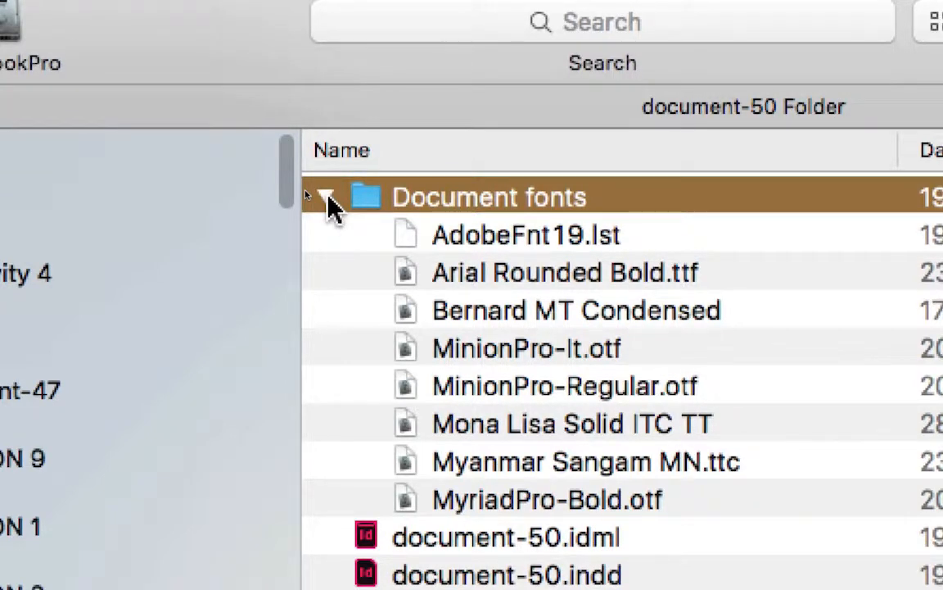
pyautogui.click(326, 198)
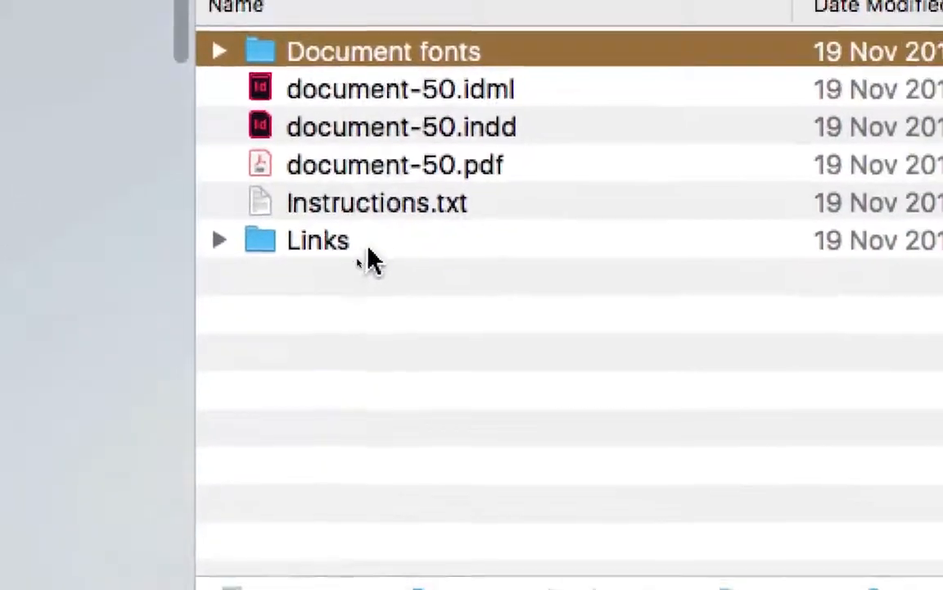
# - Expand the Links folder, and enlarge the window and the Name column to fit the full image file names
pyautogui.click(460, 255)
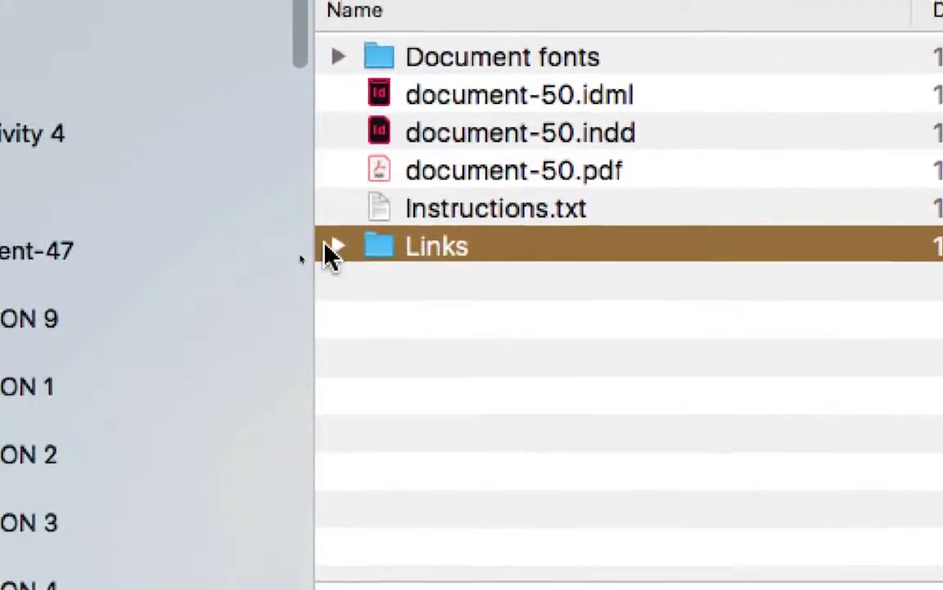
pyautogui.click(335, 247)
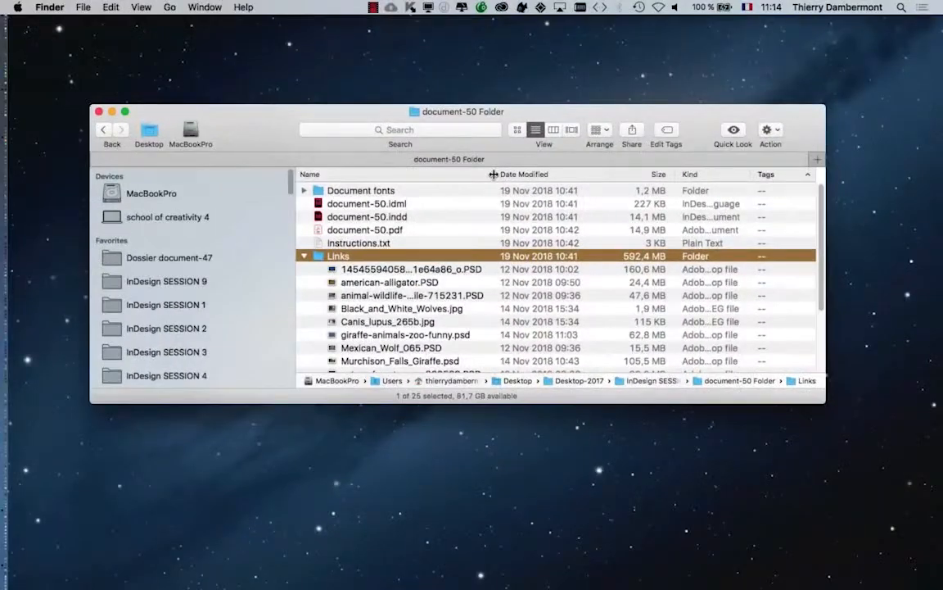
pyautogui.moveTo(442, 102); pyautogui.dragTo(389, 36)
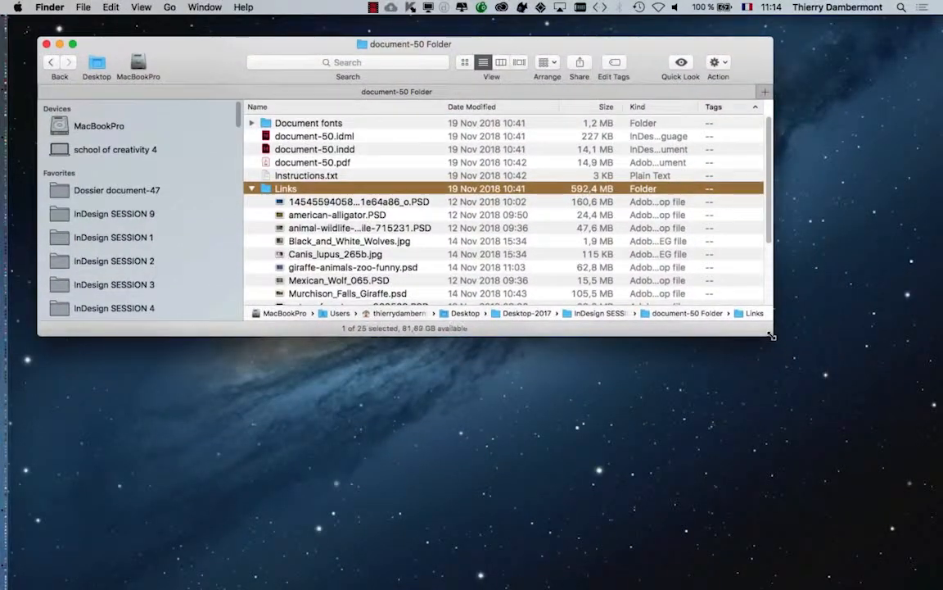
pyautogui.moveTo(770, 334); pyautogui.dragTo(911, 548)
pyautogui.moveTo(532, 105); pyautogui.dragTo(860, 125)
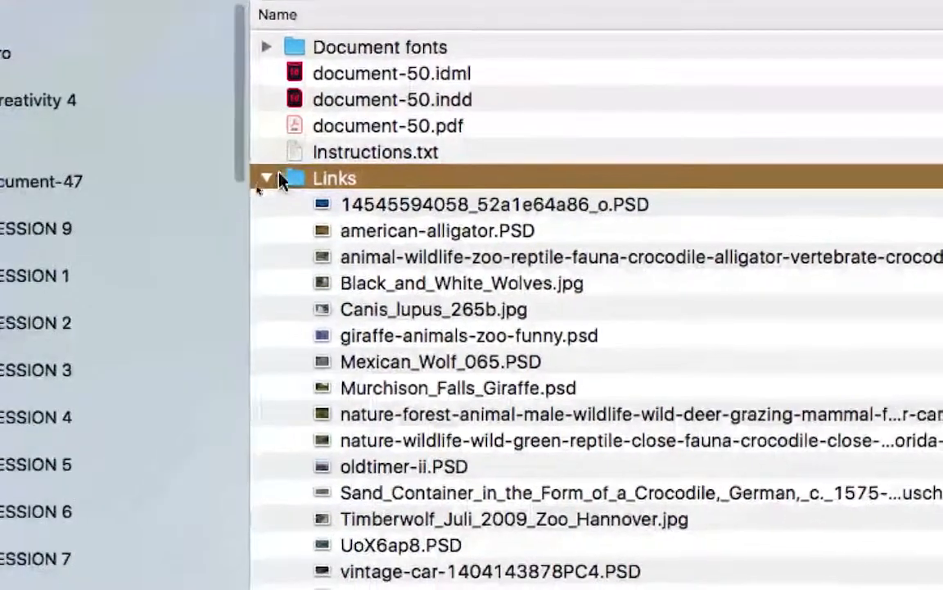
# - Collapse and re-expand the Links folder, and examine the long crocodile and deer image file names in it
pyautogui.click(269, 178)
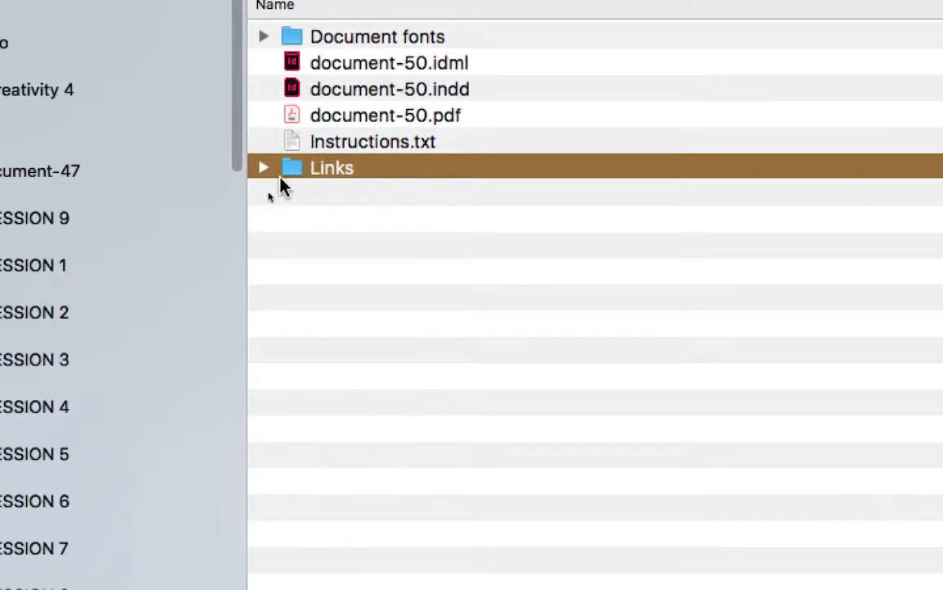
pyautogui.click(245, 239)
pyautogui.click(697, 254)
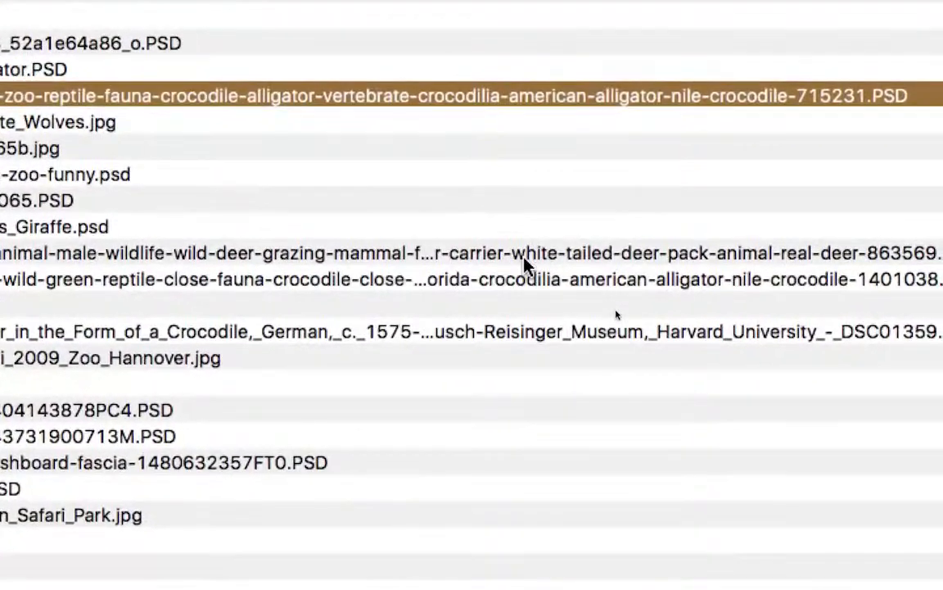
pyautogui.click(530, 278)
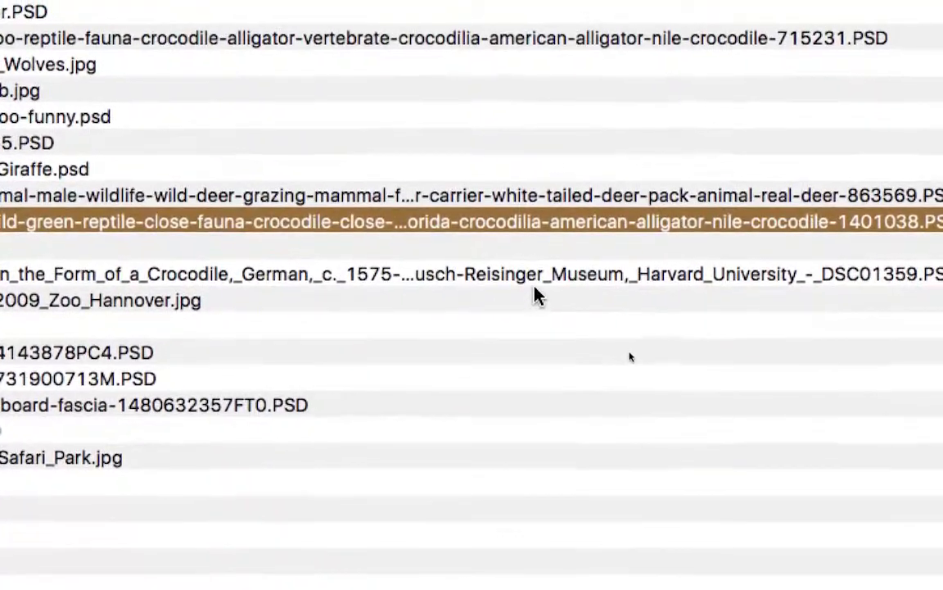
pyautogui.click(629, 333)
pyautogui.click(529, 262)
pyautogui.click(528, 235)
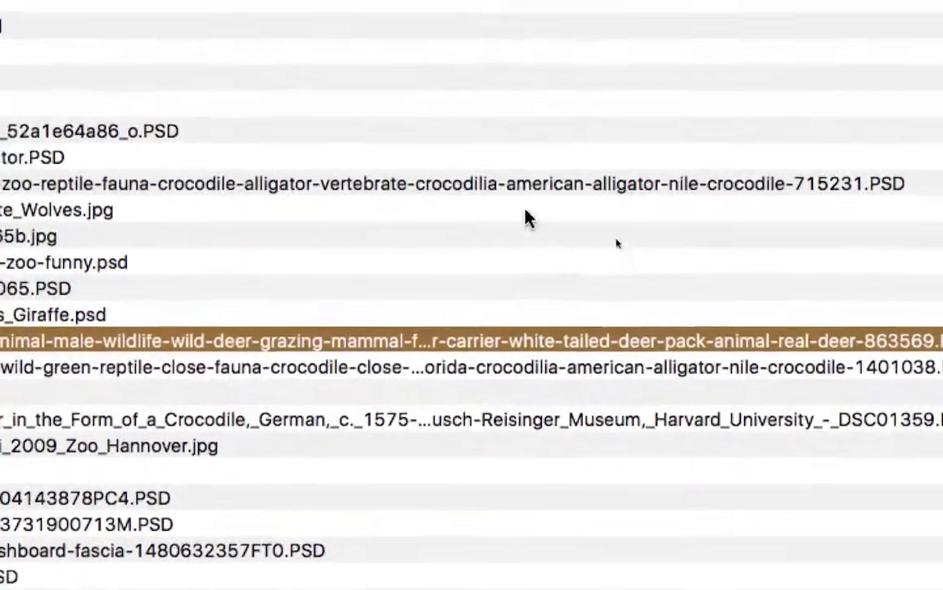
pyautogui.click(529, 78)
pyautogui.click(528, 260)
pyautogui.click(527, 291)
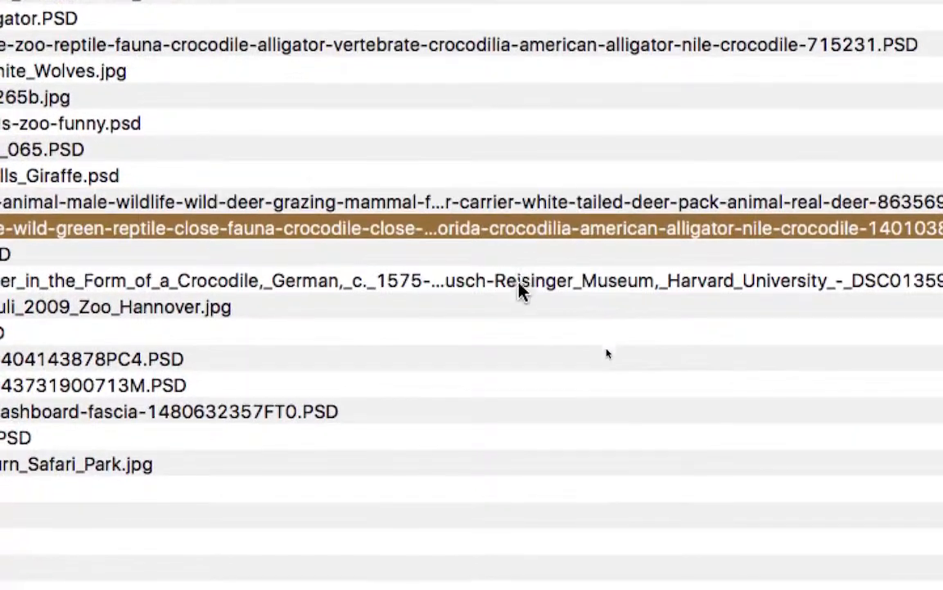
pyautogui.click(518, 344)
pyautogui.click(514, 289)
pyautogui.click(522, 237)
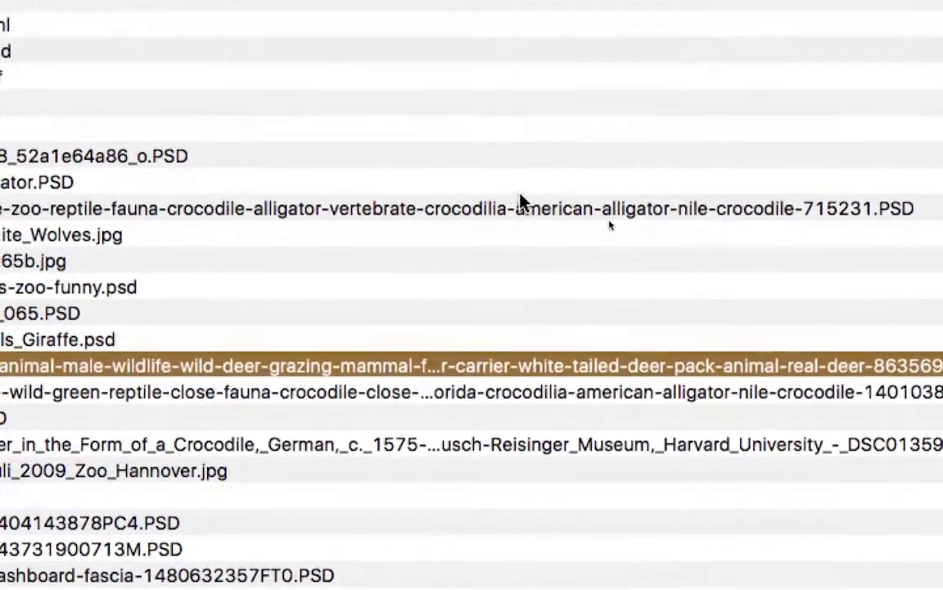
pyautogui.click(508, 79)
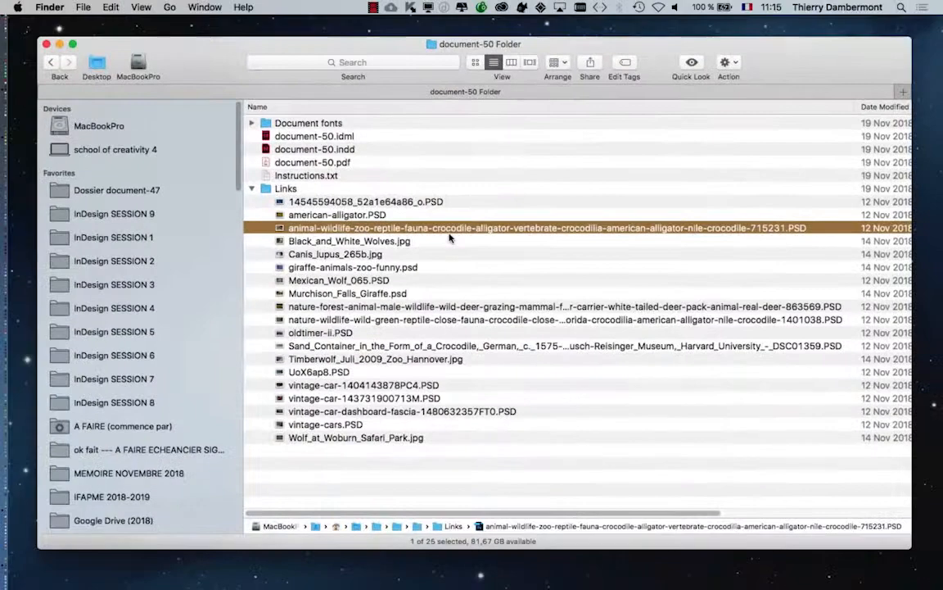
# - Review the long deer and crocodile PSD file names once more and collapse the Links folder
pyautogui.click(753, 307)
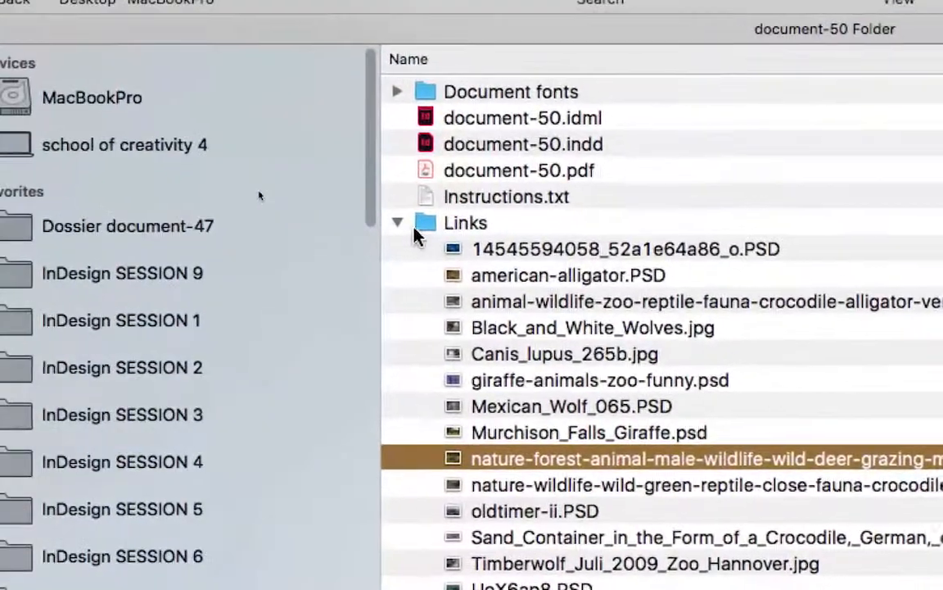
pyautogui.click(406, 226)
pyautogui.click(408, 228)
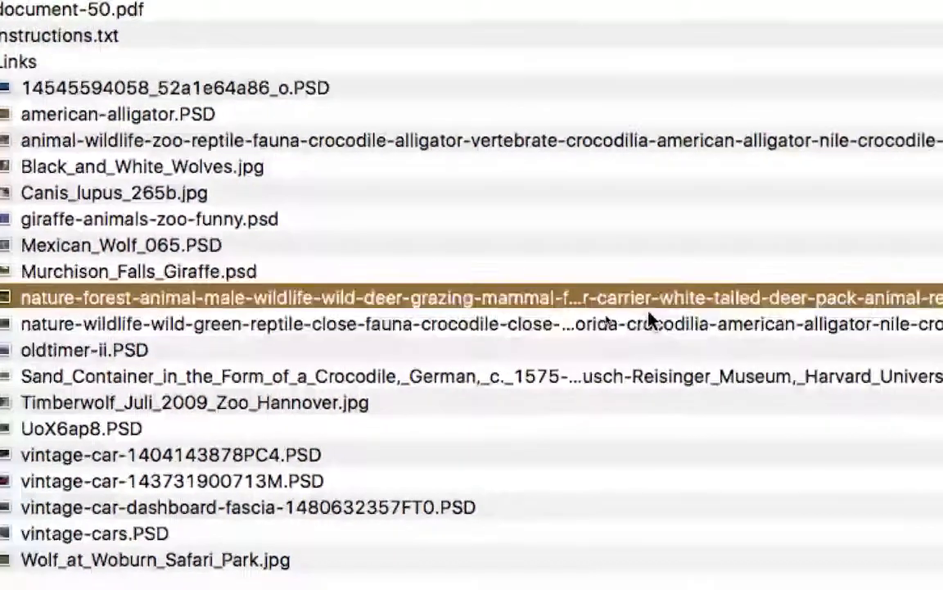
pyautogui.click(737, 326)
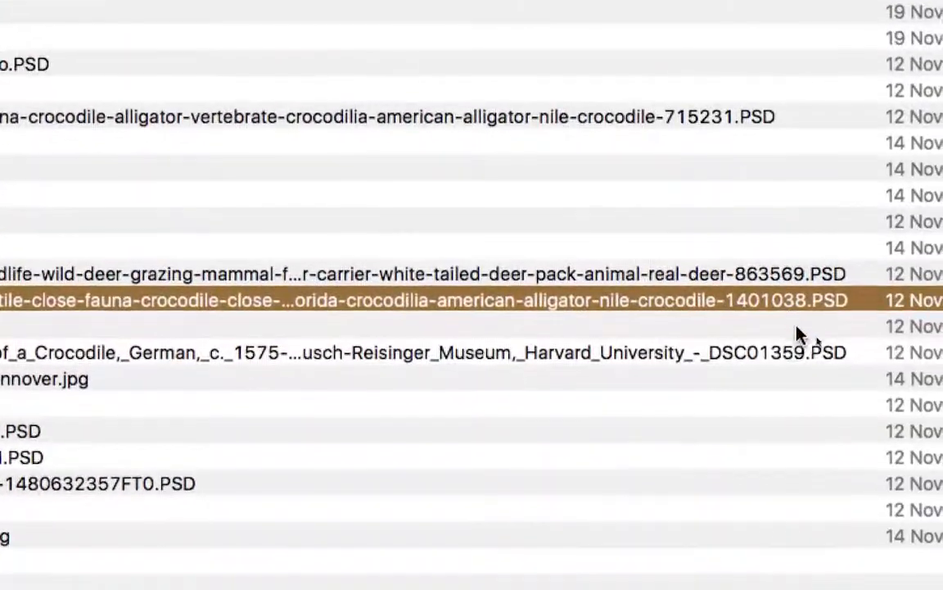
pyautogui.click(799, 342)
pyautogui.click(667, 100)
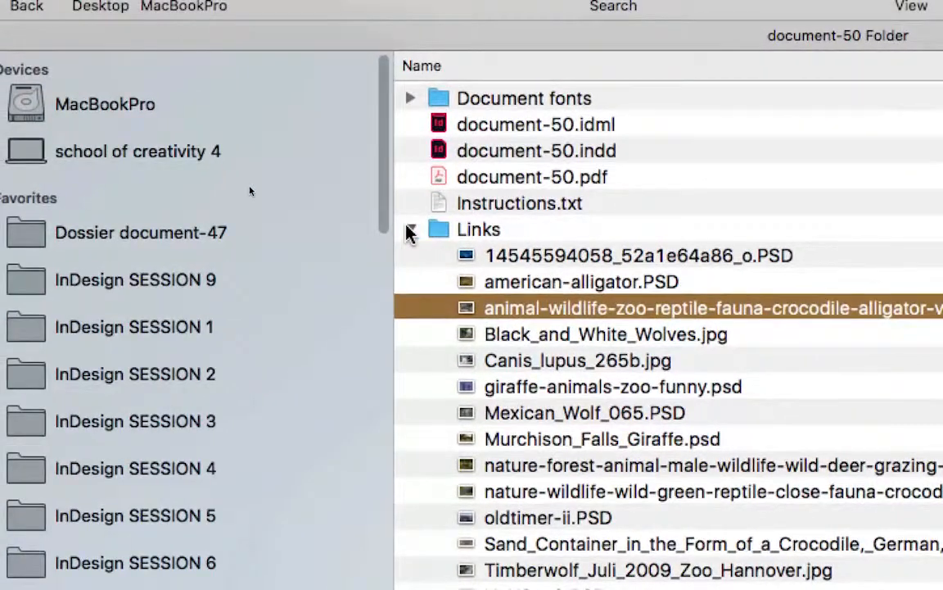
pyautogui.click(330, 177)
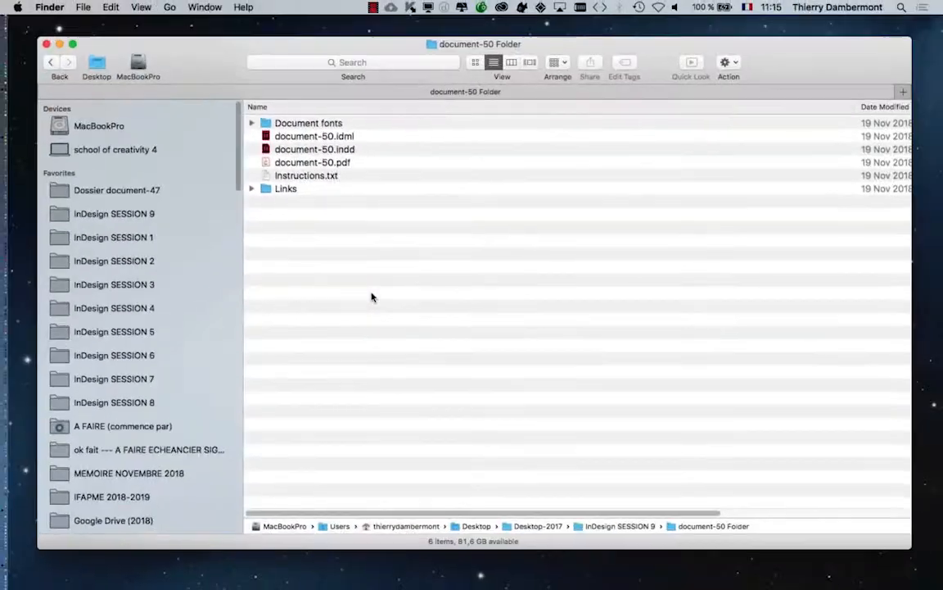
# - Reduce the height of the document-50 Folder window, adjust its width, and centre it on the desktop
pyautogui.moveTo(905, 544); pyautogui.dragTo(901, 356)
pyautogui.moveTo(804, 59); pyautogui.dragTo(804, 131)
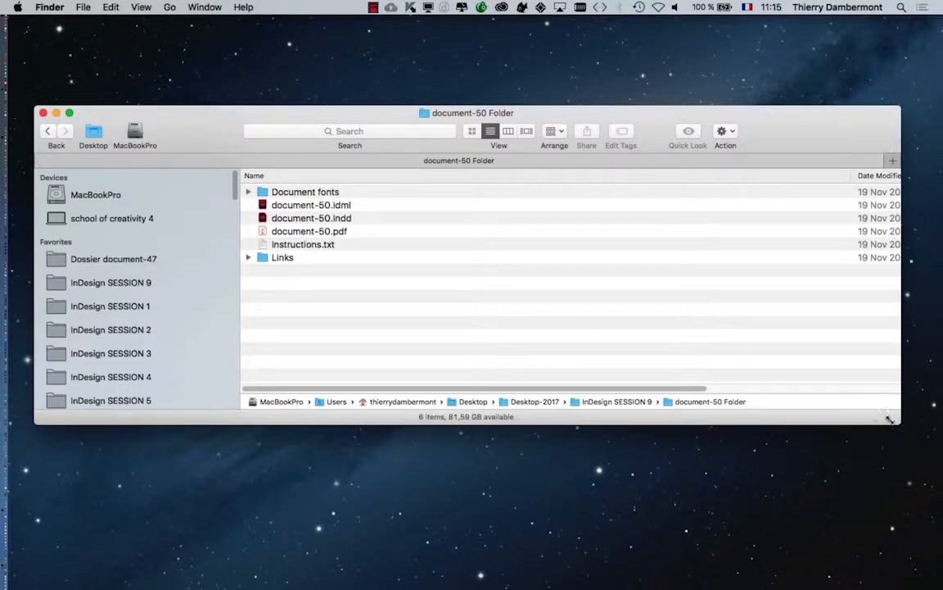
pyautogui.moveTo(873, 419); pyautogui.dragTo(568, 421)
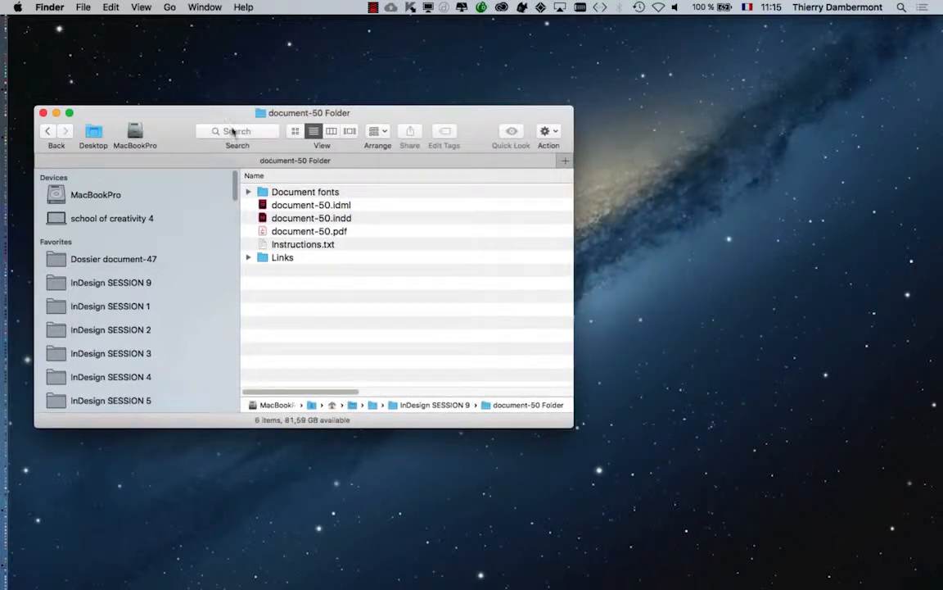
pyautogui.moveTo(218, 116); pyautogui.dragTo(320, 97)
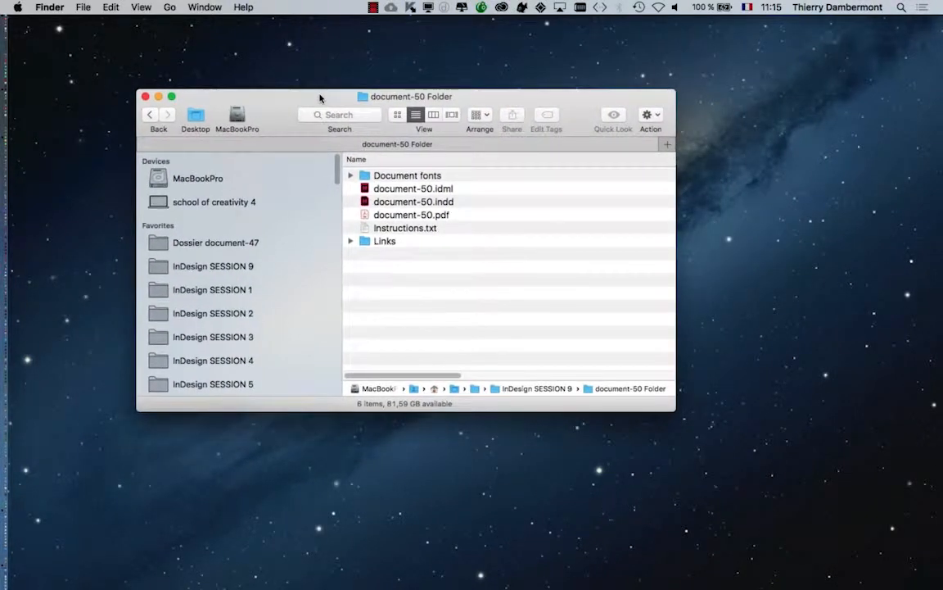
pyautogui.moveTo(678, 412); pyautogui.dragTo(941, 398)
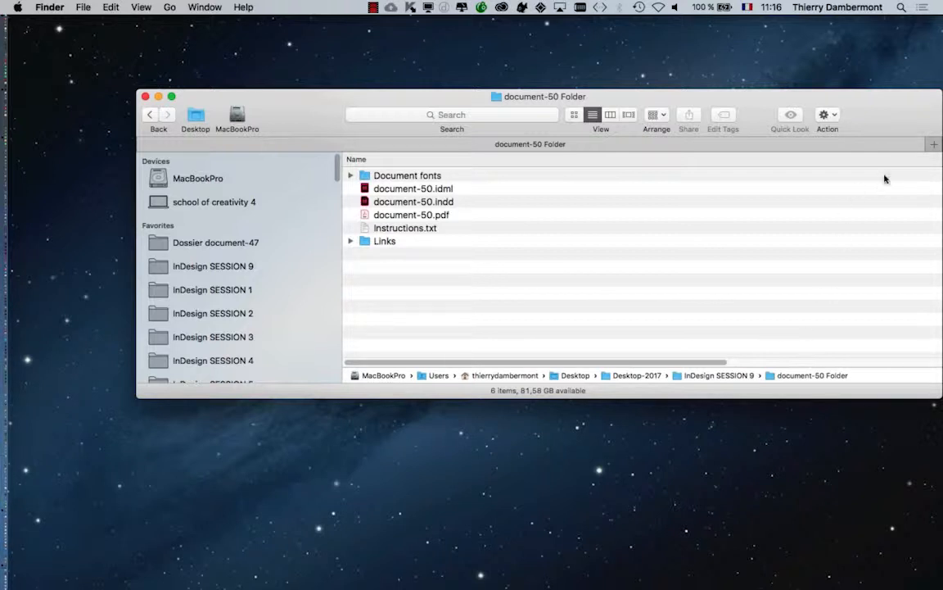
pyautogui.moveTo(876, 131); pyautogui.dragTo(814, 144)
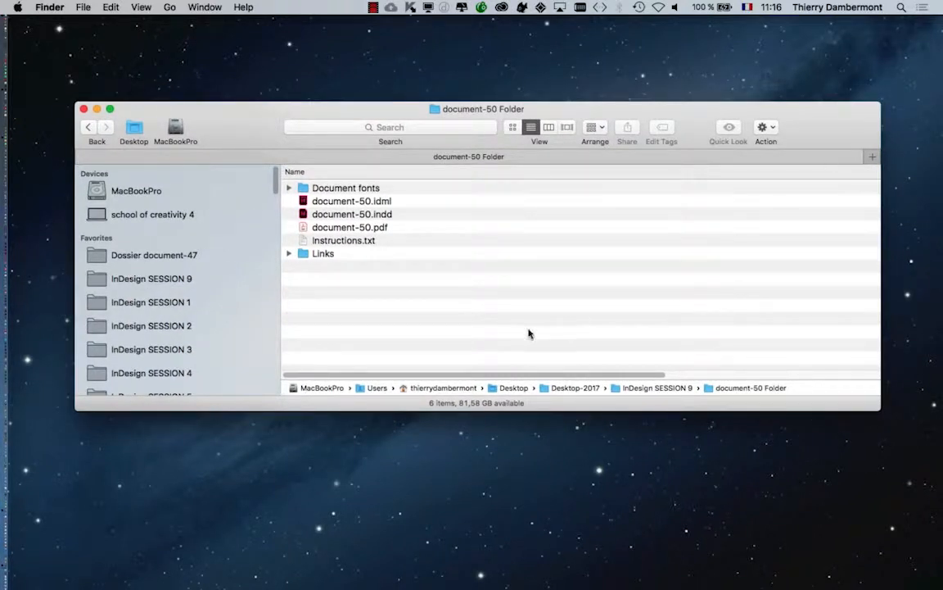
# - Open document-50.indd from the document-50 Folder in InDesign
pyautogui.click(424, 216)
pyautogui.press('alt')
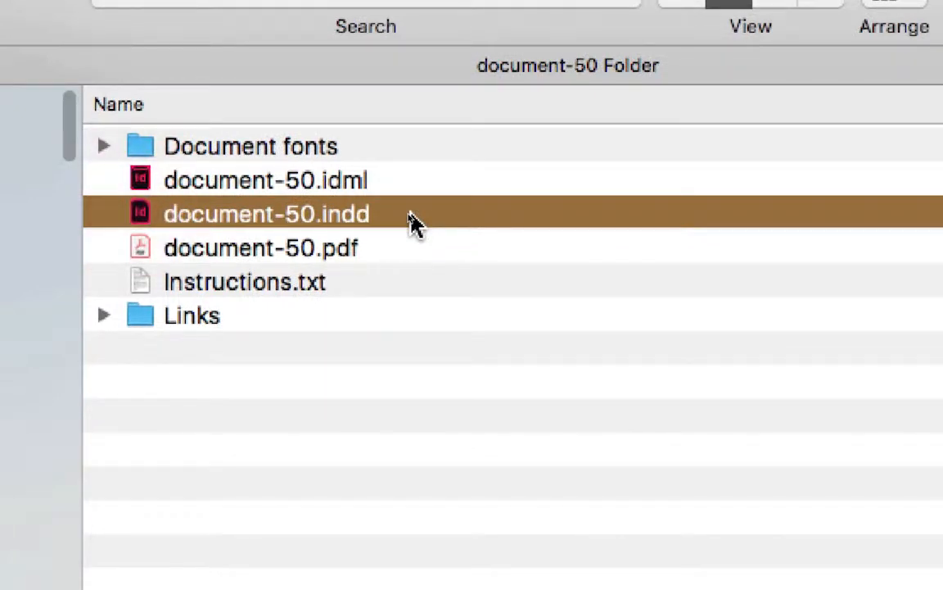
pyautogui.doubleClick(413, 221)
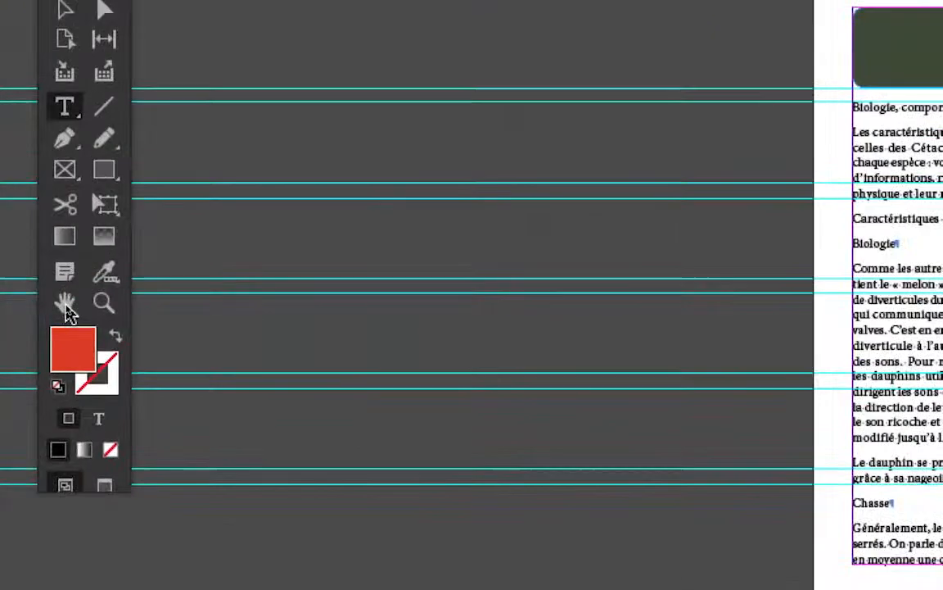
# - Fit the spread 18-19 in the window and zoom out to 50%, and repeat both view changes once more
pyautogui.doubleClick(66, 305)
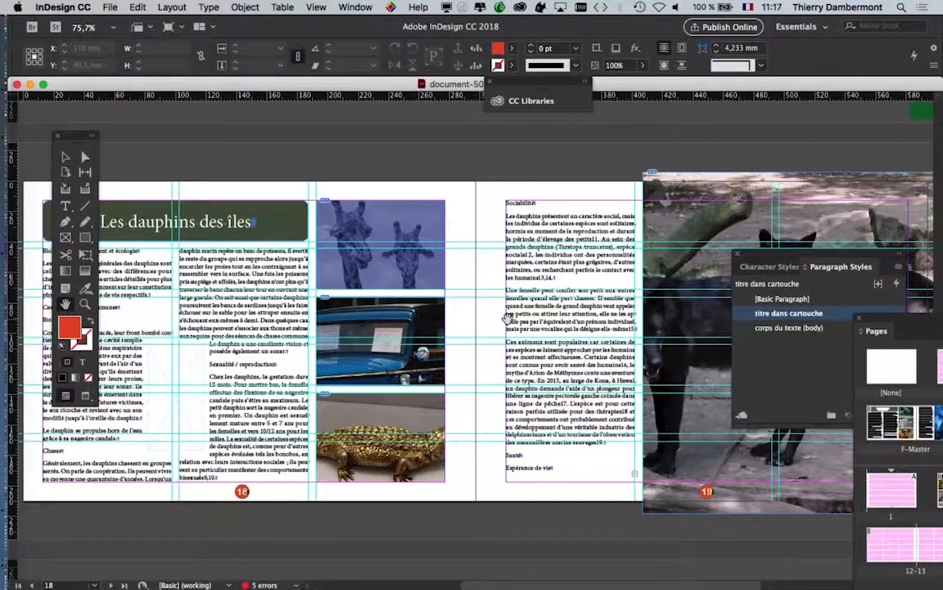
pyautogui.press('super+minus')
pyautogui.press('super+minus')
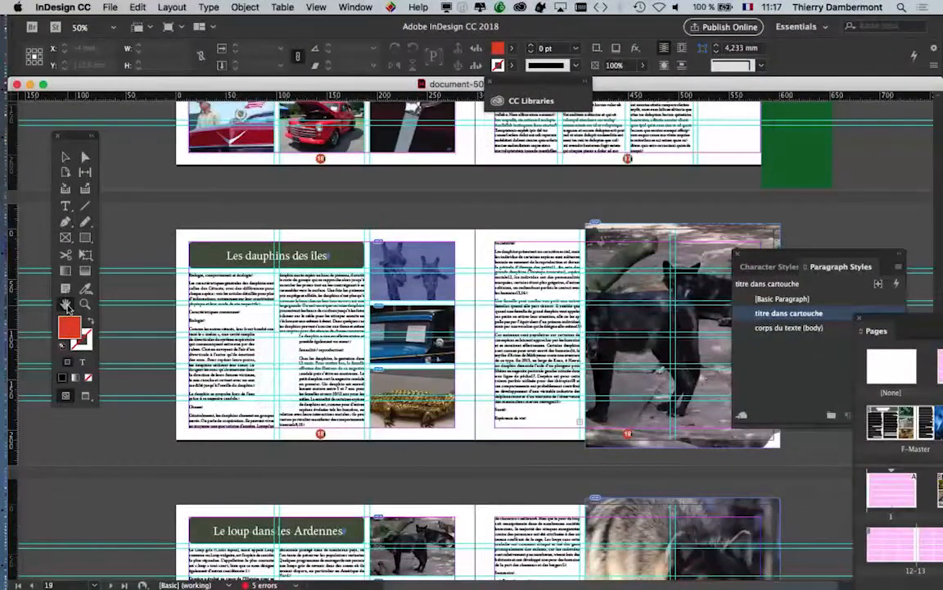
pyautogui.doubleClick(67, 306)
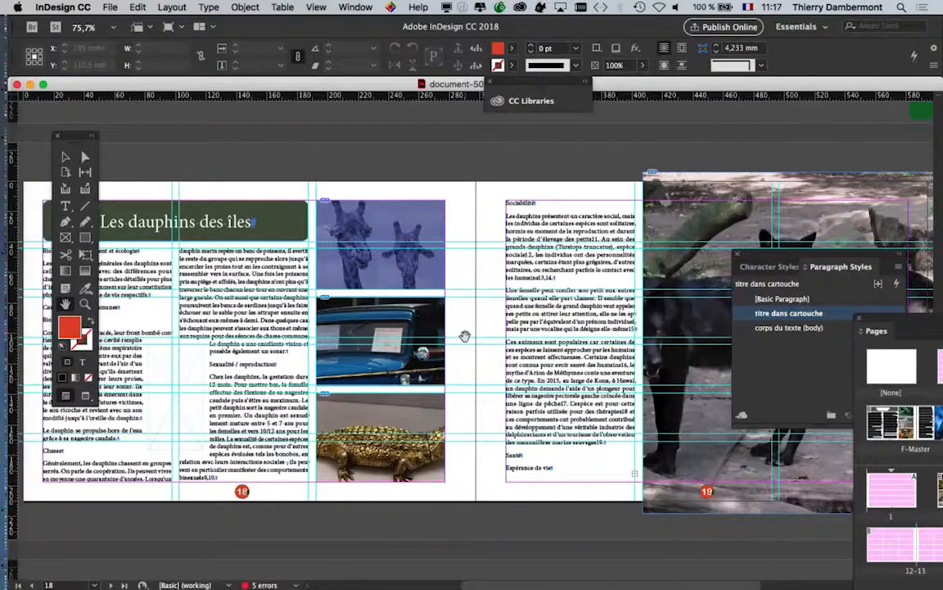
pyautogui.press('super+minus')
pyautogui.press('super+minus')
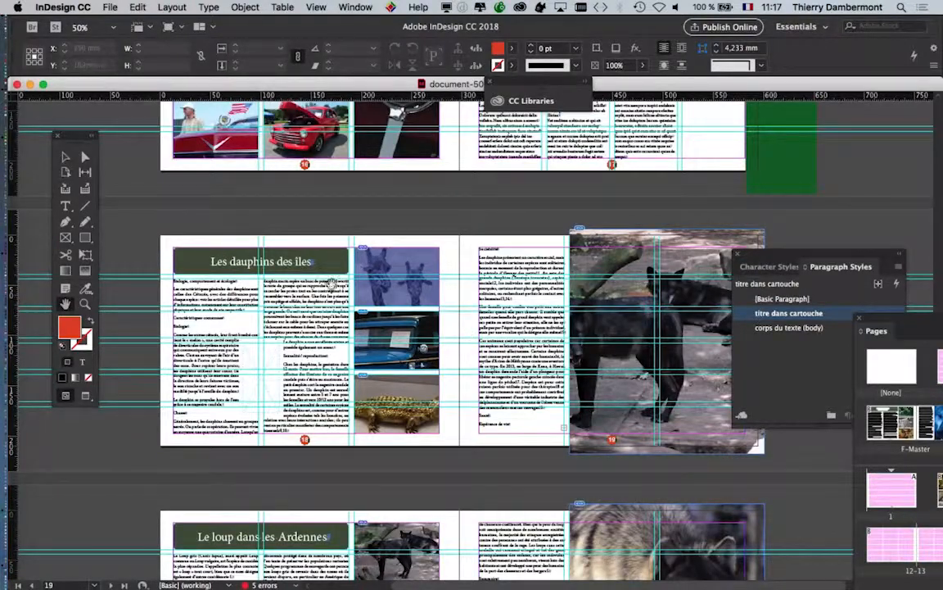
# - Switch to the Selection tool, magnify the giraffe image on page 18, and zoom out to an overview of several spreads
pyautogui.click(67, 157)
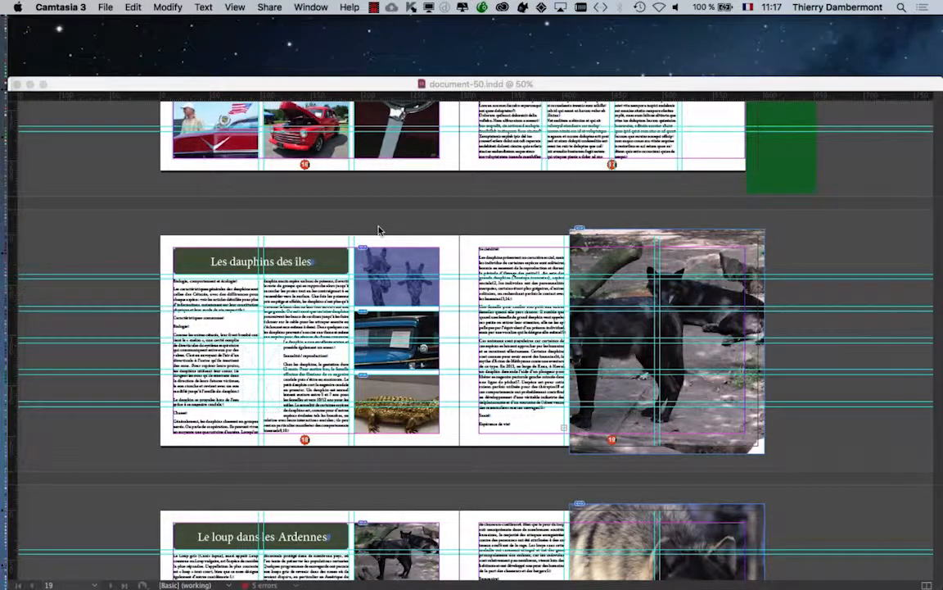
pyautogui.click(380, 87)
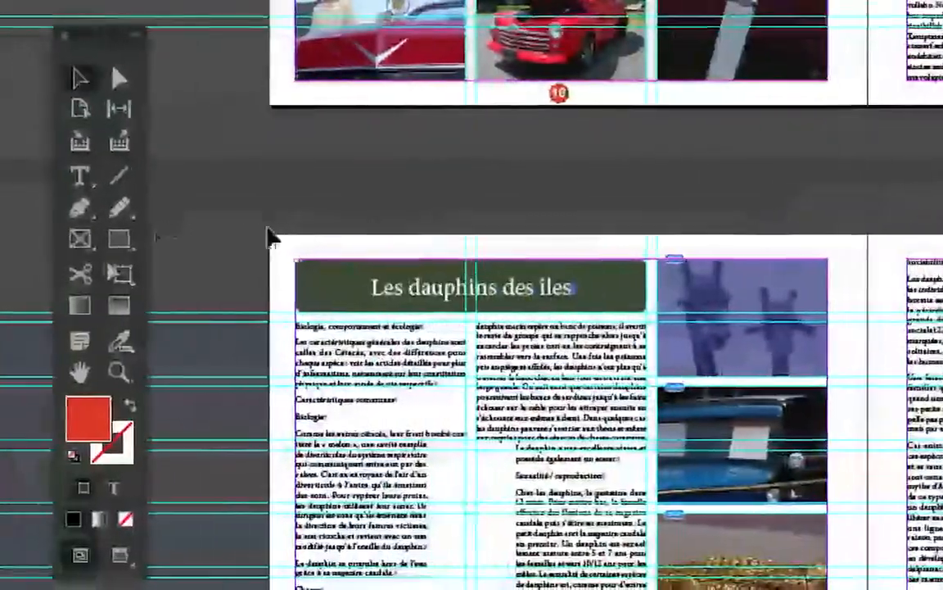
pyautogui.press('z')
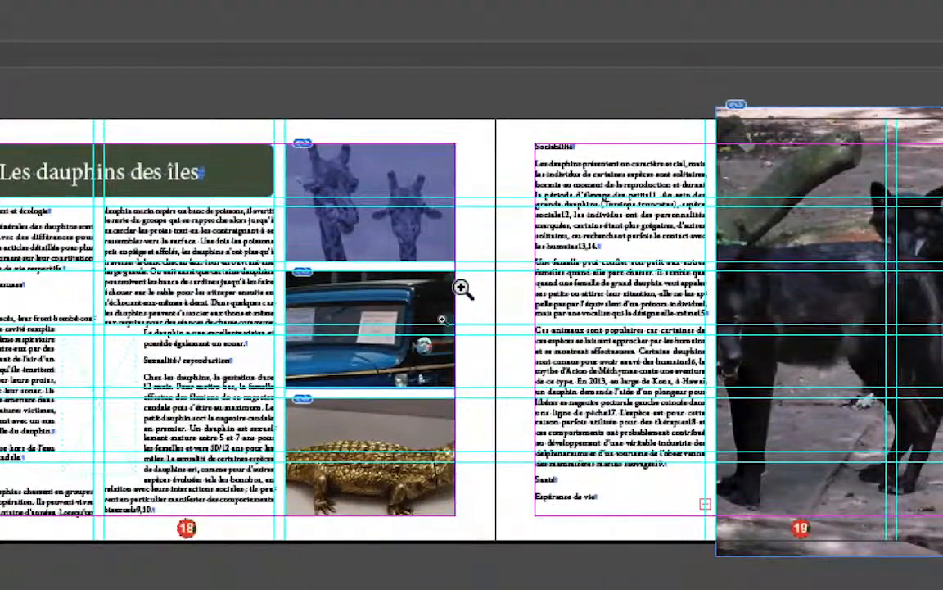
pyautogui.click(474, 418)
pyautogui.click(463, 288)
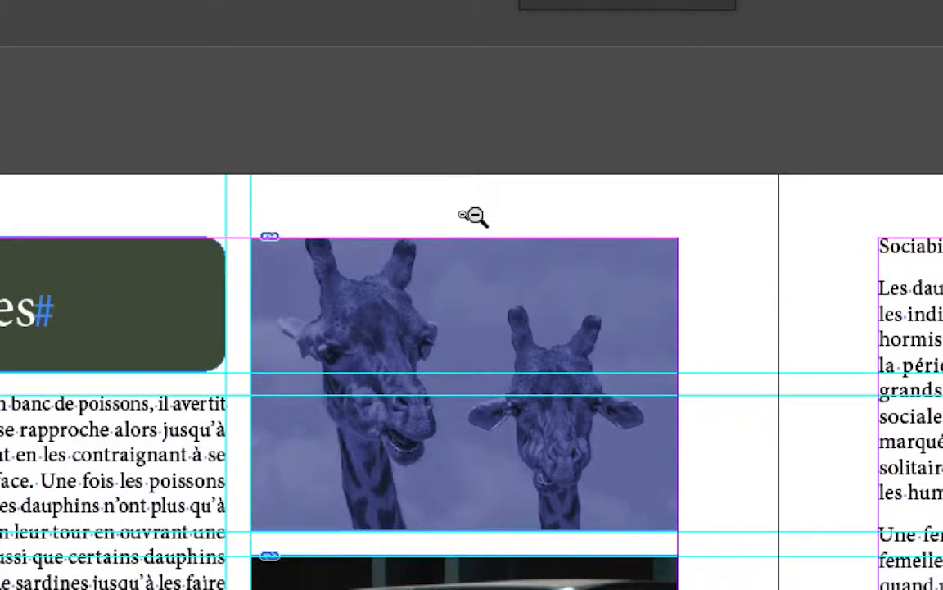
pyautogui.keyDown('alt'); pyautogui.click(473, 215); pyautogui.keyUp('alt')
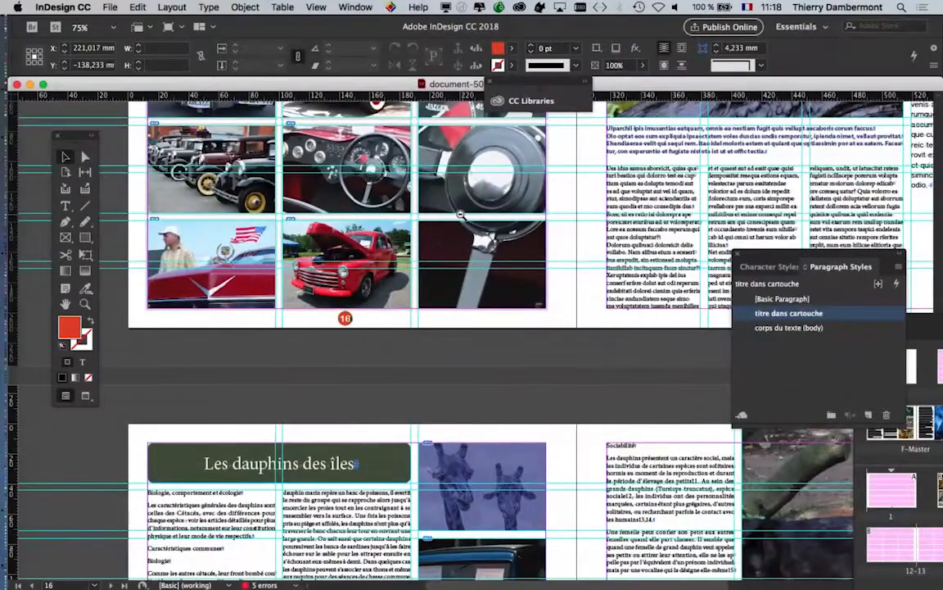
pyautogui.keyDown('alt'); pyautogui.click(460, 214); pyautogui.keyUp('alt')
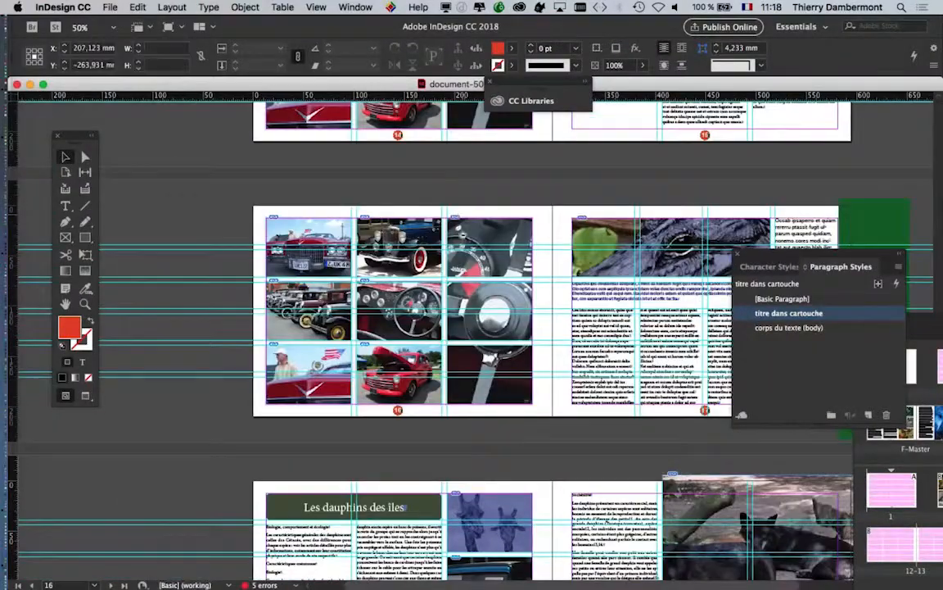
pyautogui.keyDown('alt'); pyautogui.click(473, 305); pyautogui.keyUp('alt')
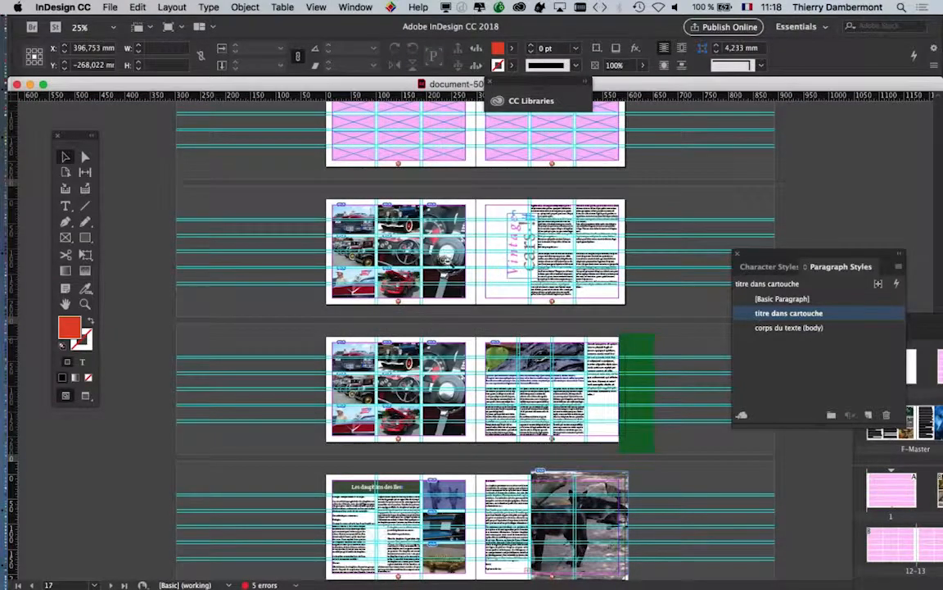
pyautogui.keyDown('alt'); pyautogui.click(403, 235); pyautogui.keyUp('alt')
# - Zoom in on the pink grid of spread 12-13 to 100%, zoom out to 50%, and return to 100%
pyautogui.click(406, 240)
pyautogui.click(463, 309)
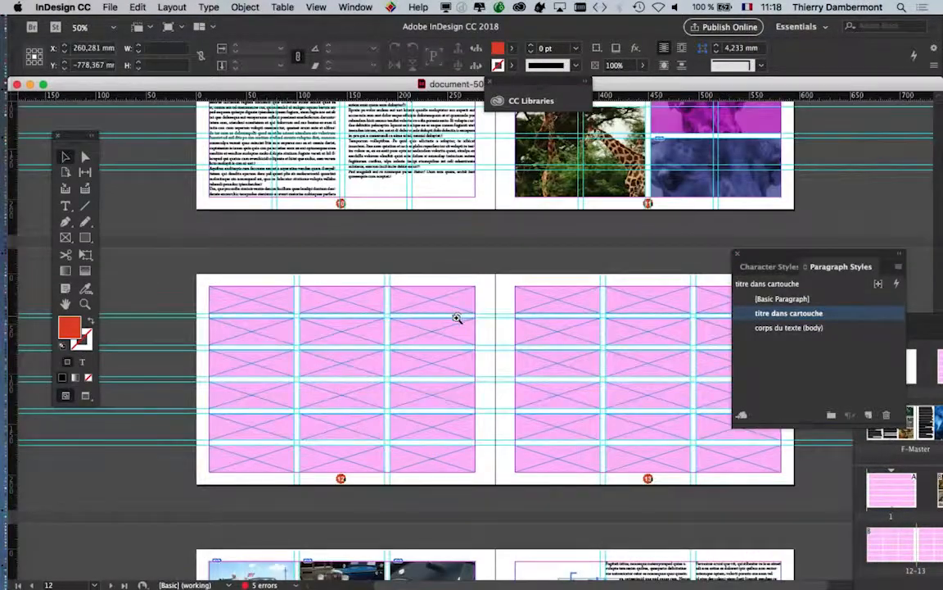
pyautogui.click(455, 344)
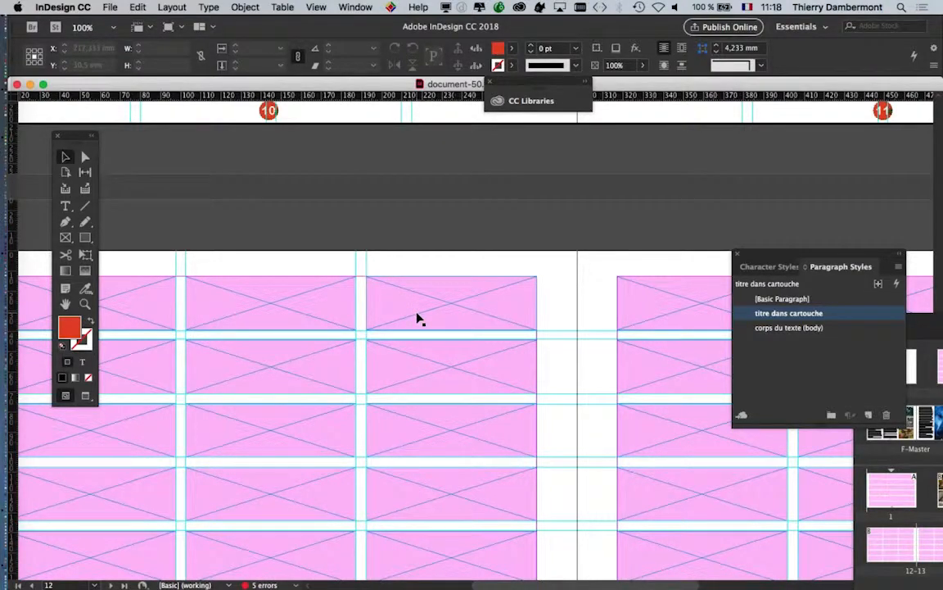
pyautogui.scroll(-3, 417, 318)
pyautogui.scroll(5, 417, 317)
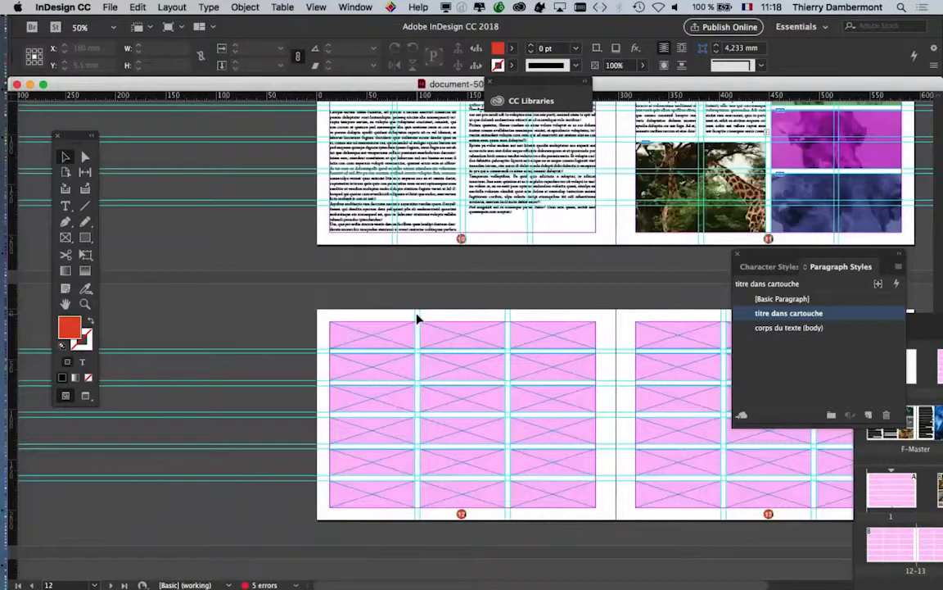
pyautogui.scroll(-2, 473, 333)
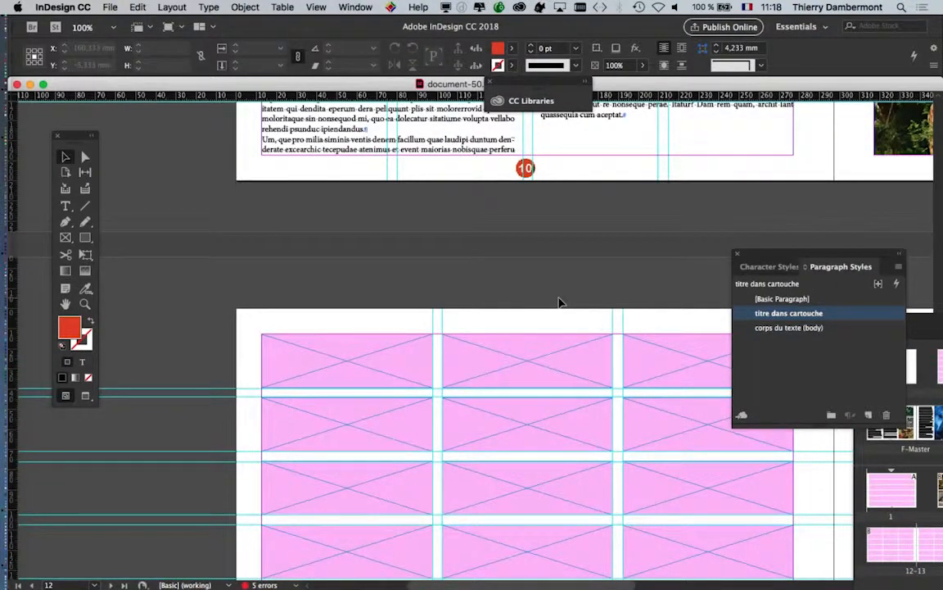
# - Pan back and forth between spreads 10-11 and 12-13, and zoom out to 50% on the African animals spread
pyautogui.moveTo(614, 304); pyautogui.dragTo(755, 278)
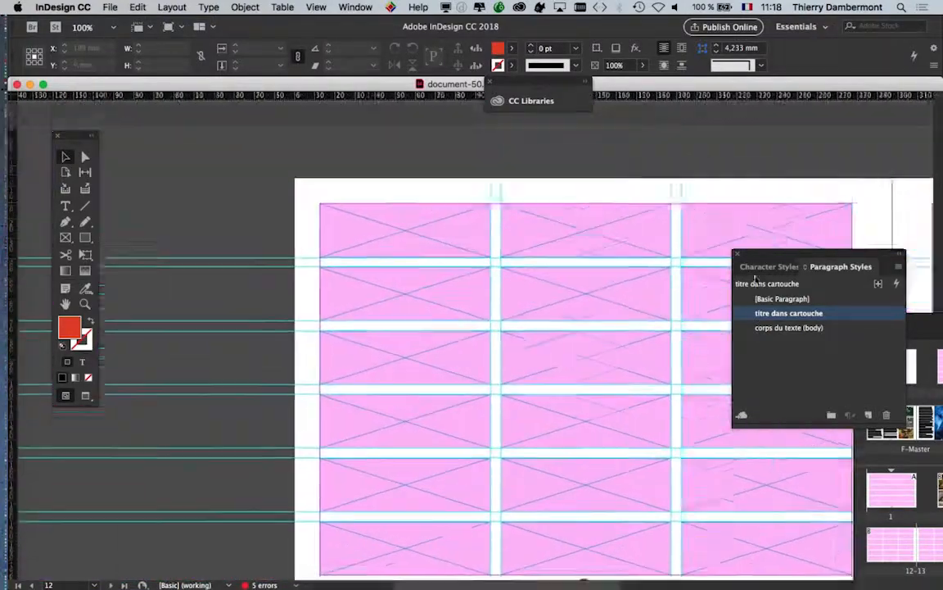
pyautogui.scroll(10, 755, 278)
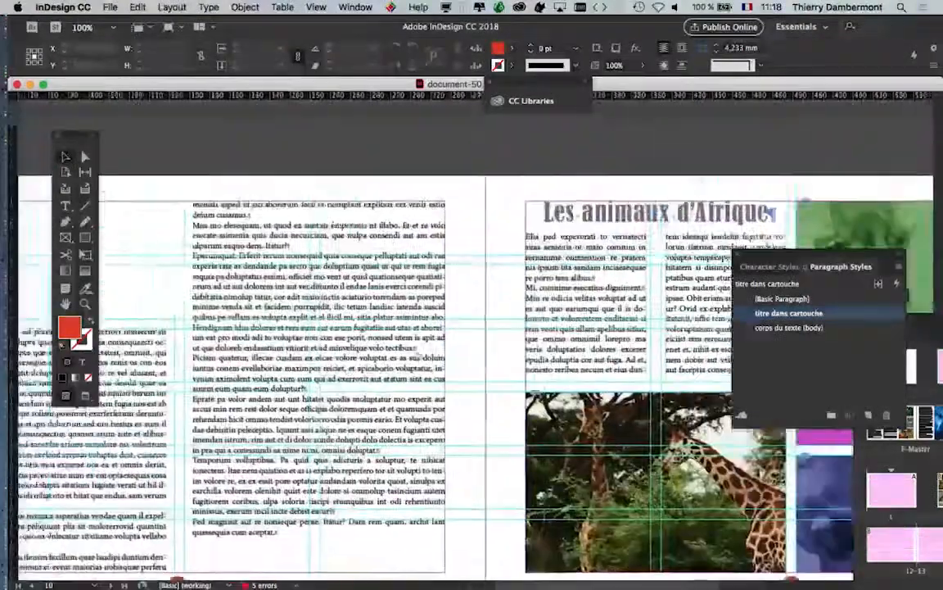
pyautogui.scroll(3, 755, 278)
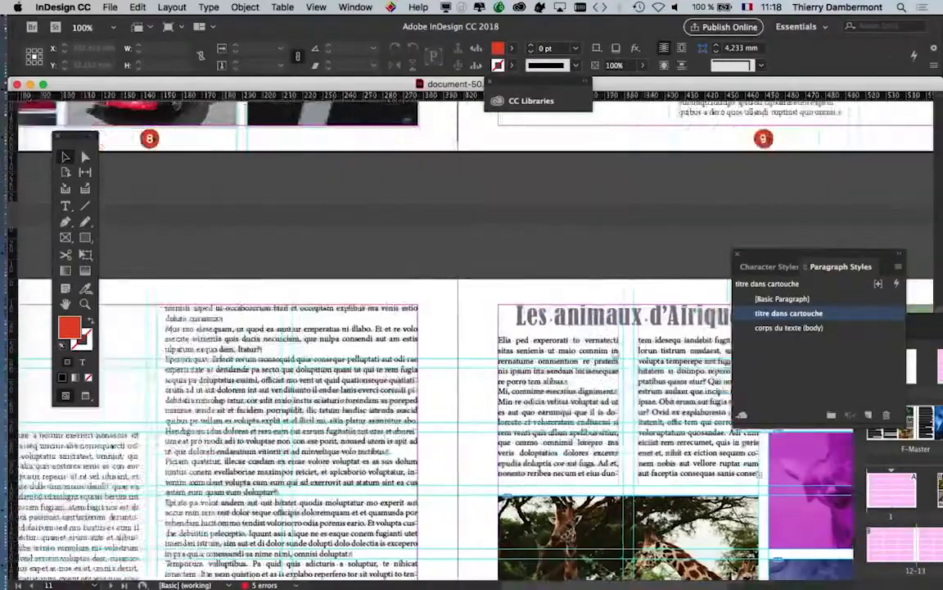
pyautogui.scroll(-5, 294, 466)
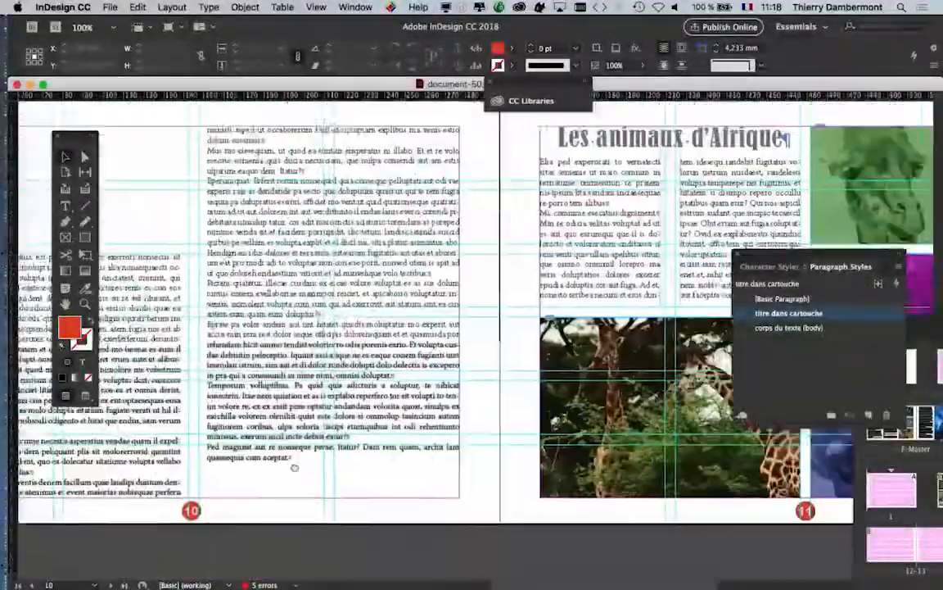
pyautogui.scroll(-10, 294, 467)
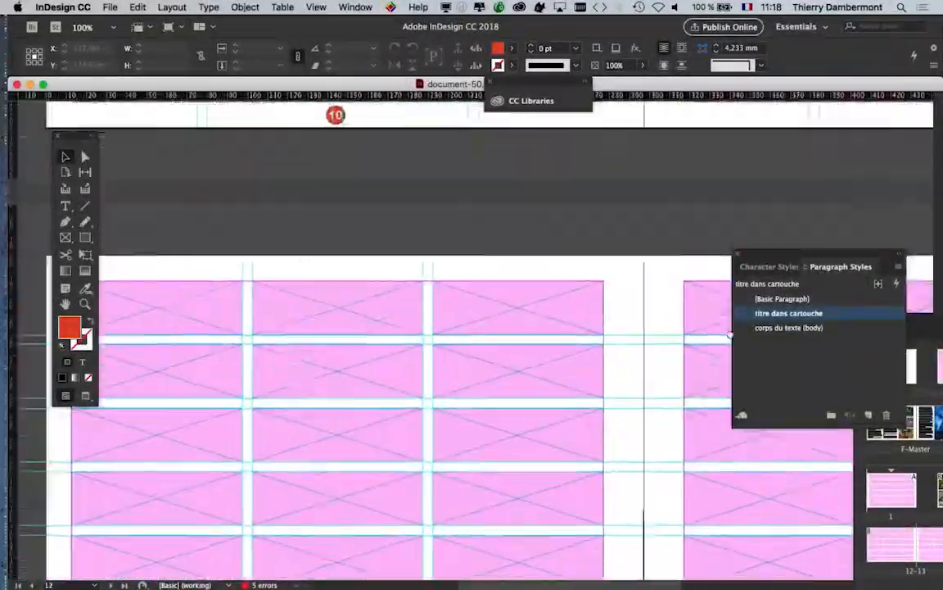
pyautogui.scroll(4, 611, 413)
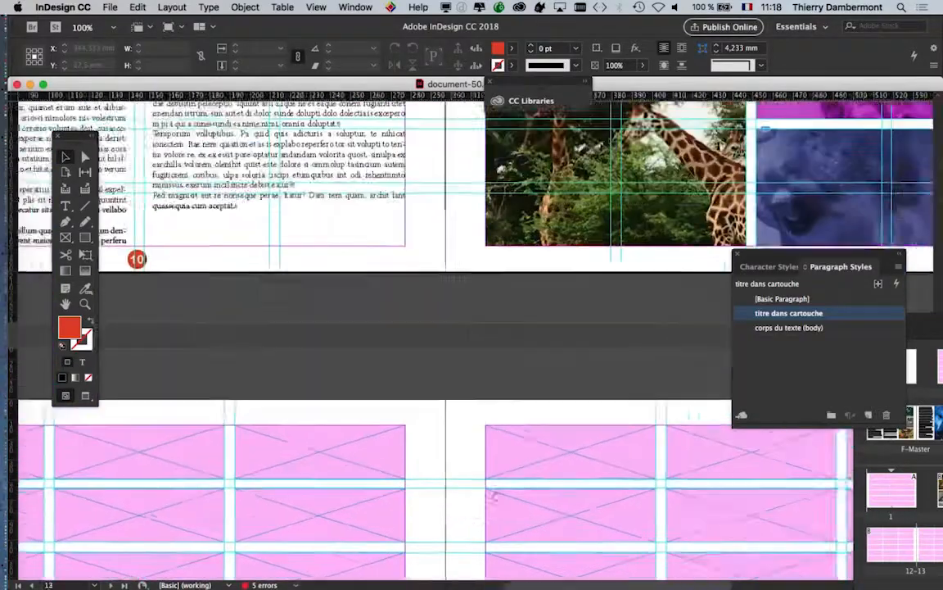
pyautogui.hscroll(4, 467, 496)
pyautogui.scroll(2, 467, 496)
pyautogui.keyDown('alt'); pyautogui.scroll(-1, 505, 473); pyautogui.keyUp('alt')
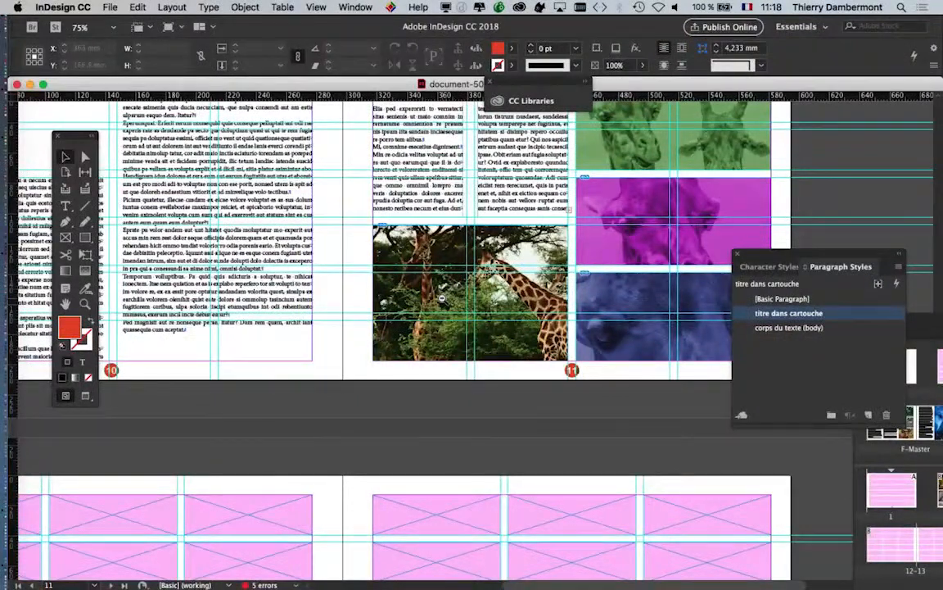
pyautogui.press('super+minus')
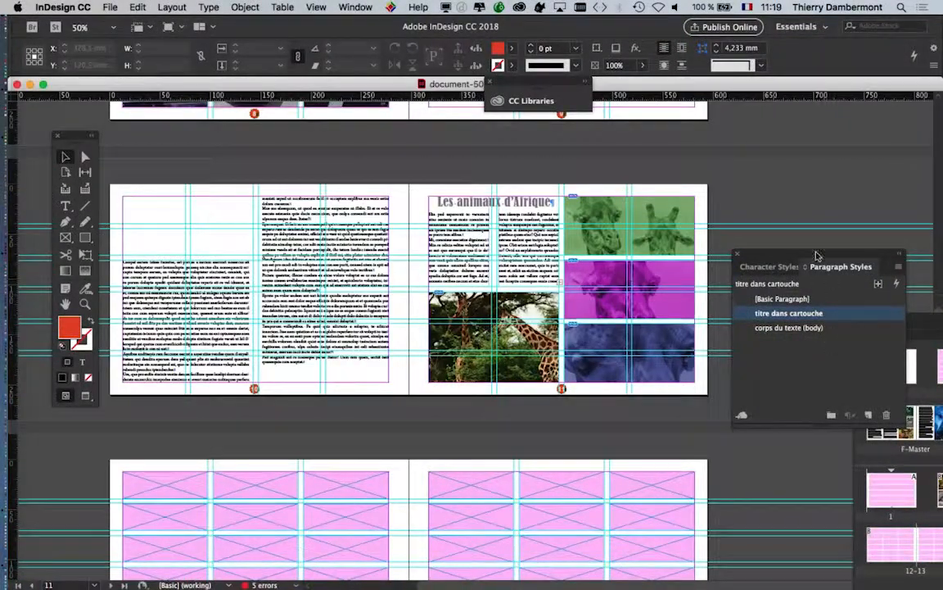
# - Bring up the Pages panel, shape it into a narrow, tall panel, and place it beside the Paragraph Styles panel
pyautogui.click(357, 7)
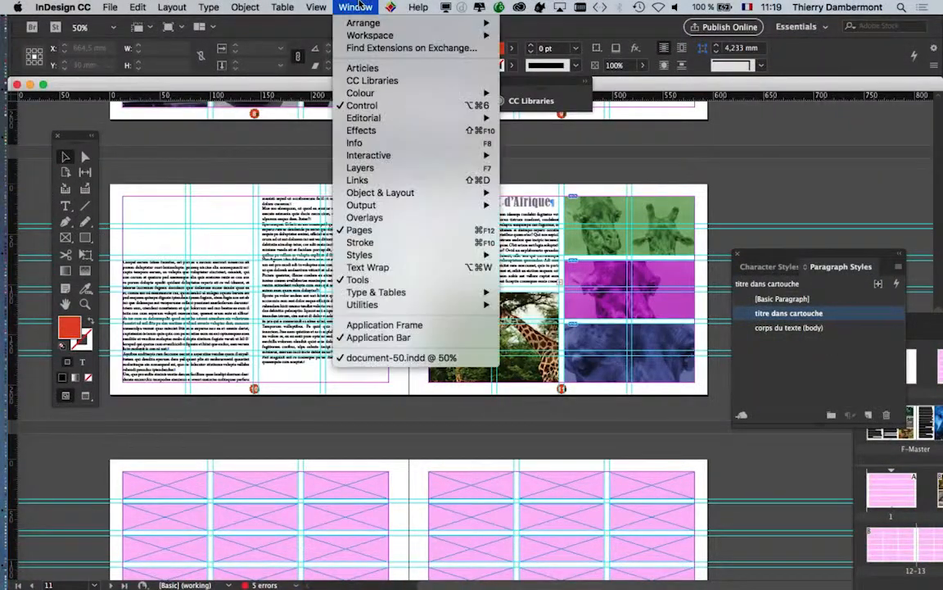
pyautogui.click(385, 238)
pyautogui.moveTo(799, 297); pyautogui.dragTo(218, 139)
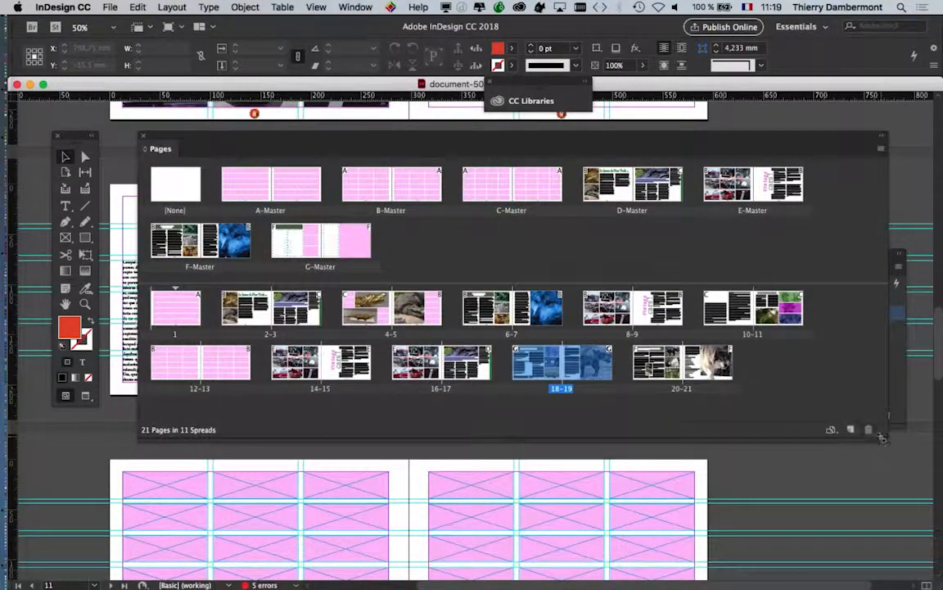
pyautogui.moveTo(882, 438); pyautogui.dragTo(274, 552)
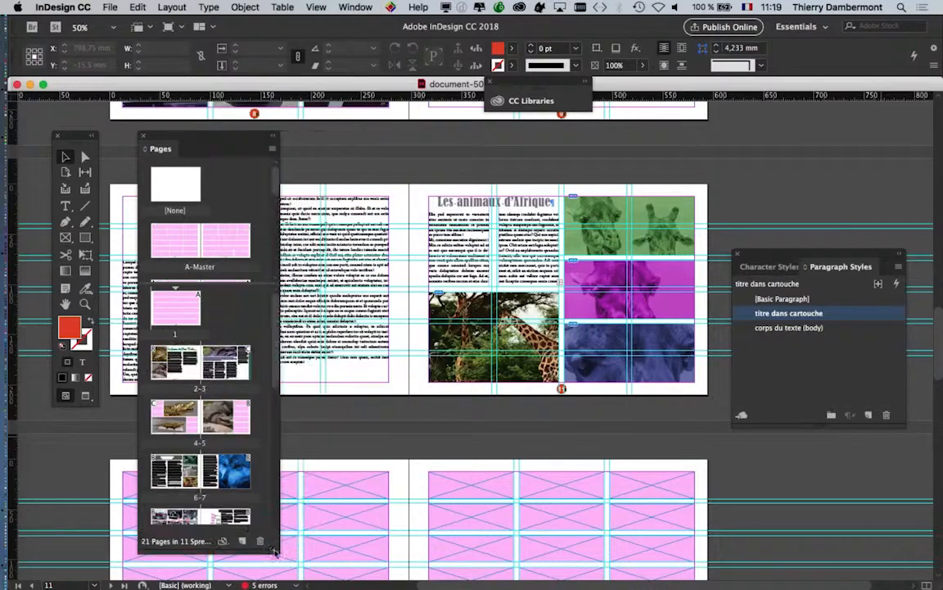
pyautogui.moveTo(248, 140); pyautogui.dragTo(655, 125)
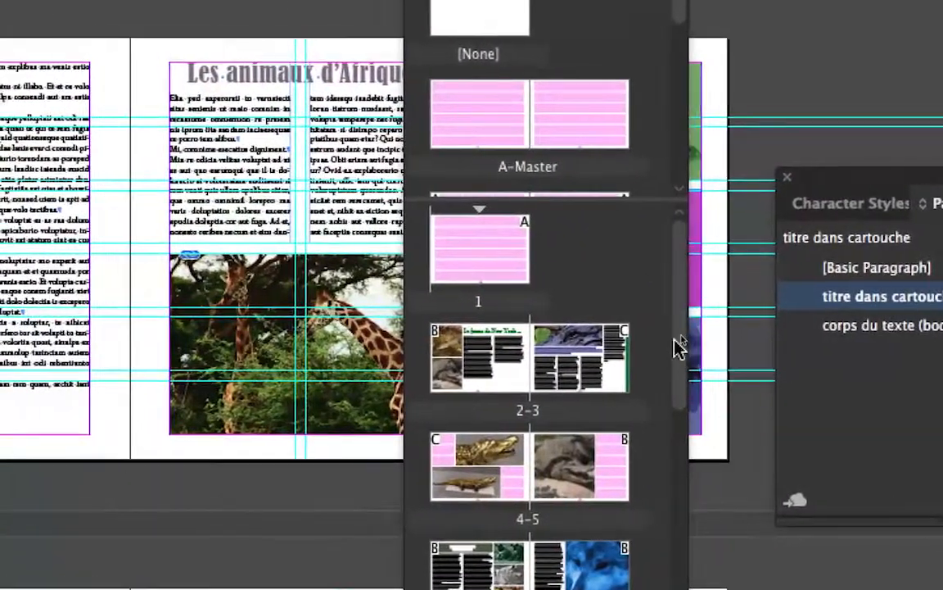
pyautogui.moveTo(682, 338); pyautogui.dragTo(678, 314)
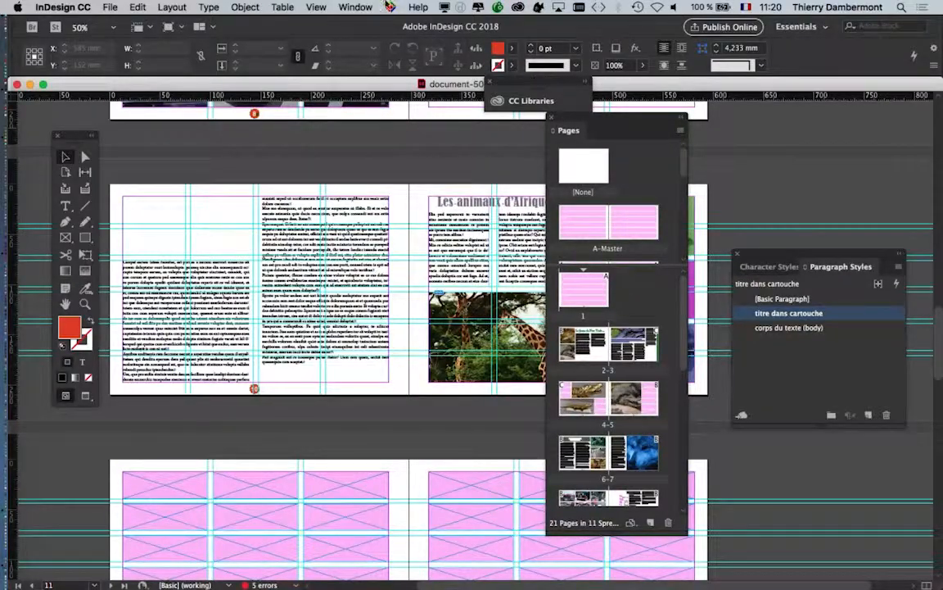
# - Reset the Essentials workspace to its default panel arrangement
pyautogui.click(352, 7)
pyautogui.moveTo(370, 35)
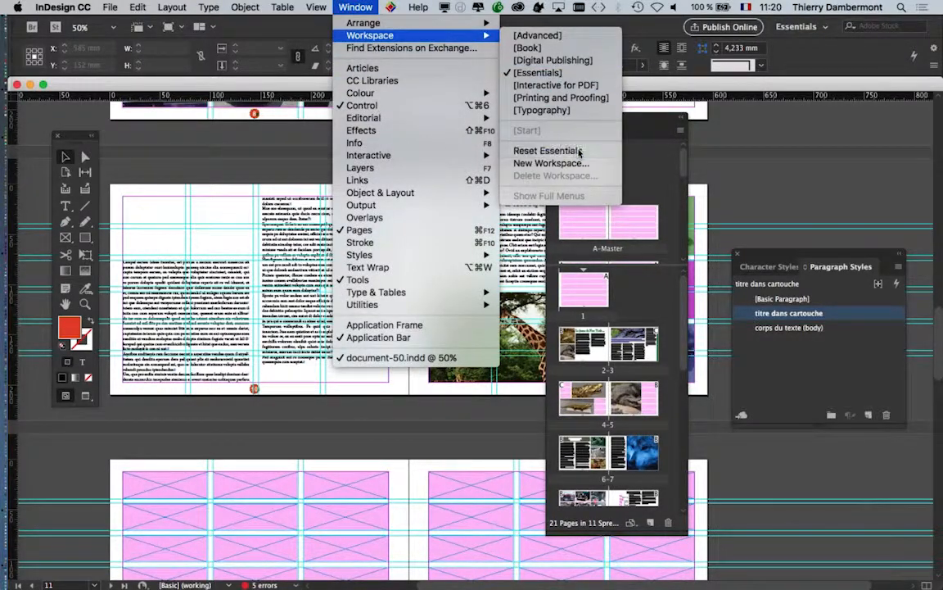
pyautogui.click(516, 150)
# - Open the Pages panel, detach it from the dock over the document, and lengthen it to list more spreads
pyautogui.click(888, 103)
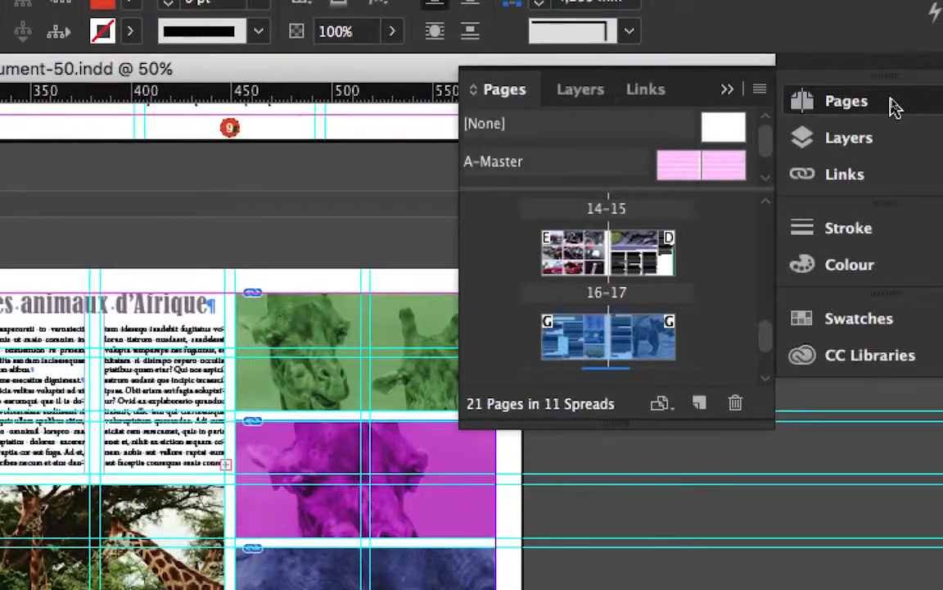
pyautogui.click(891, 104)
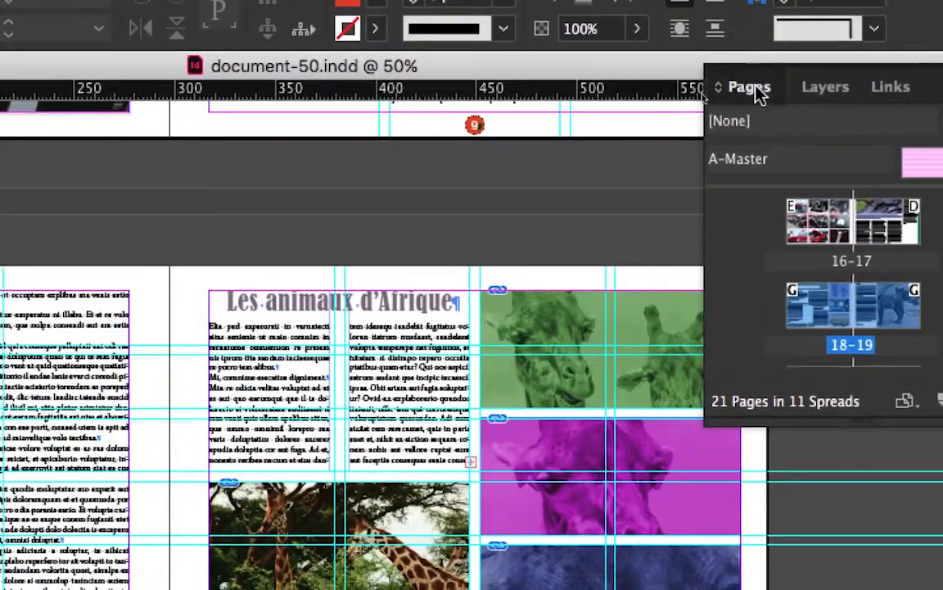
pyautogui.moveTo(755, 86); pyautogui.dragTo(301, 84)
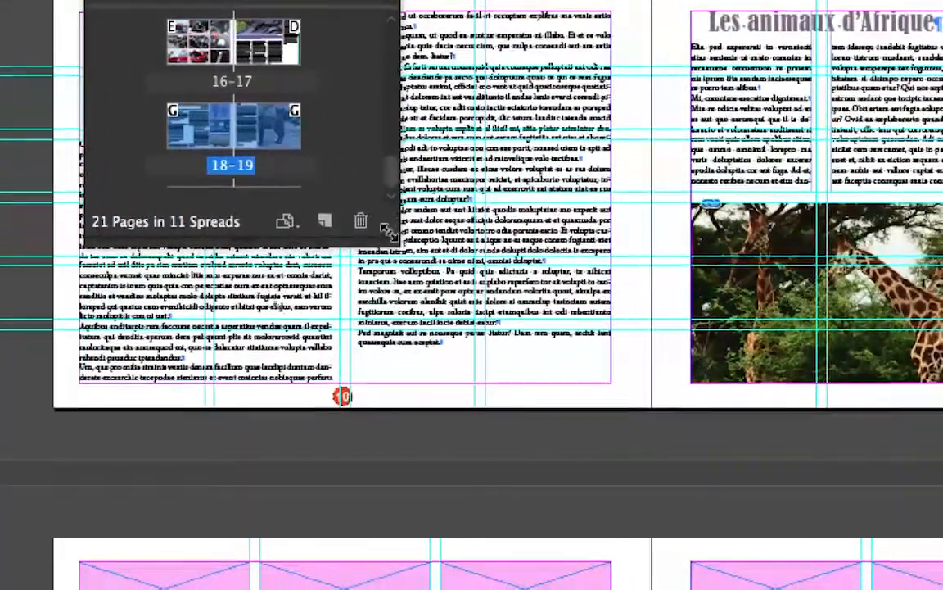
pyautogui.moveTo(388, 232); pyautogui.dragTo(375, 539)
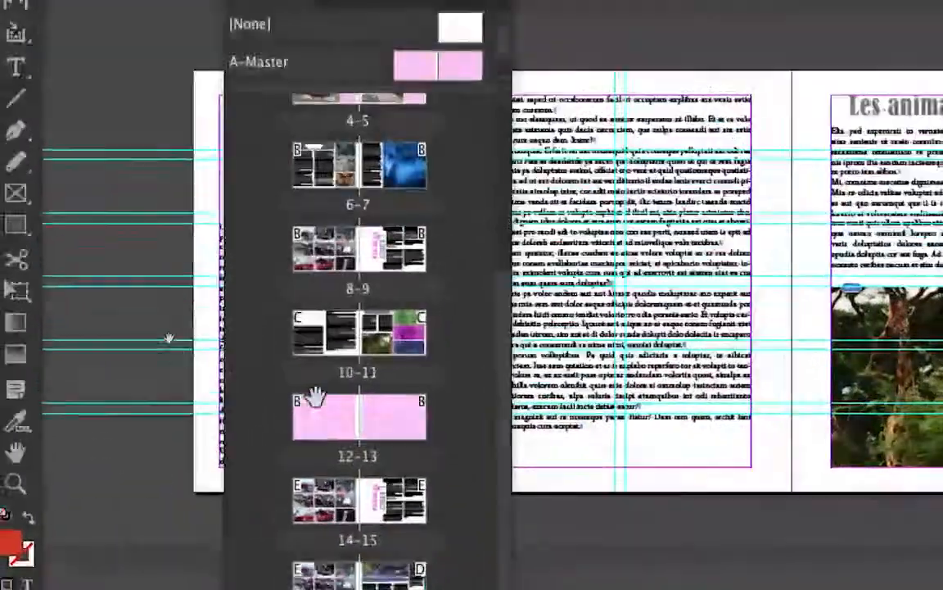
# - Widen the floating Pages panel across most of the document window, reduce its height, and move it slightly lower over the document
pyautogui.scroll(5, 326, 465)
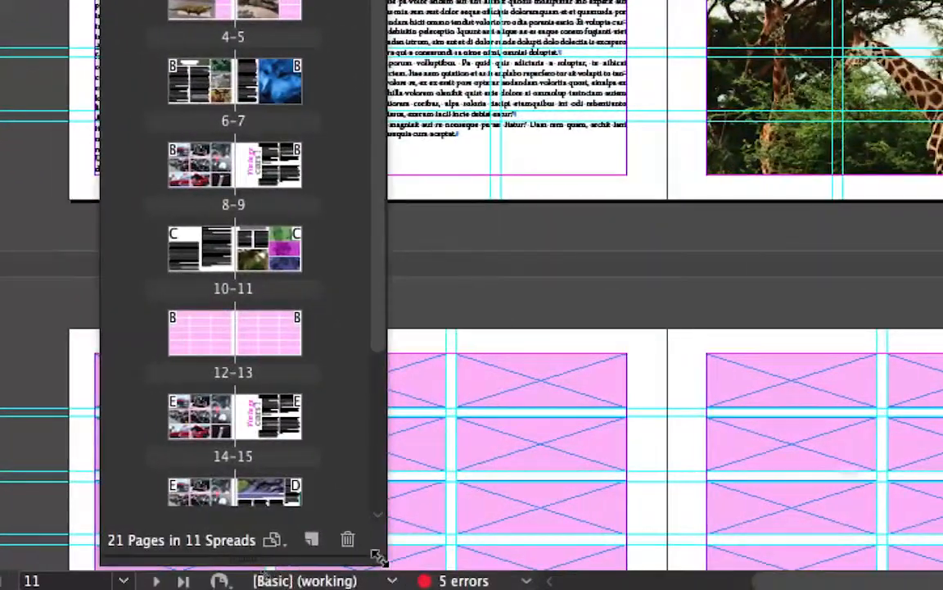
pyautogui.moveTo(376, 556); pyautogui.dragTo(394, 417)
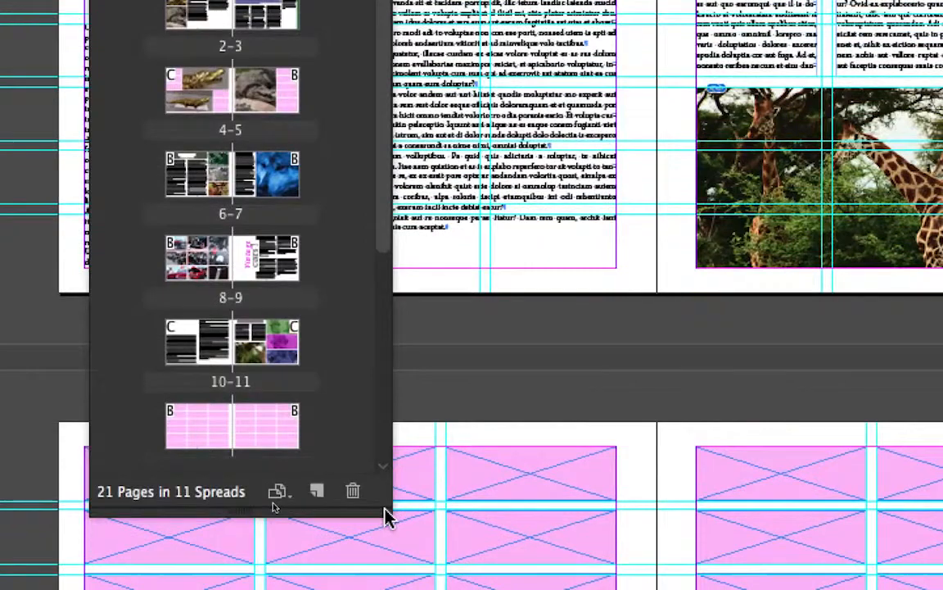
pyautogui.moveTo(387, 516); pyautogui.dragTo(771, 484)
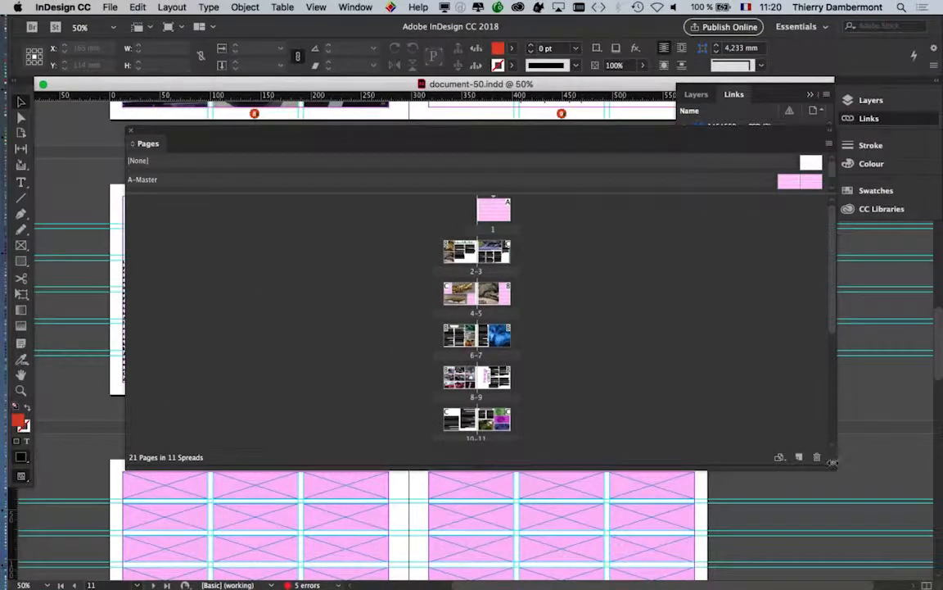
pyautogui.moveTo(773, 488); pyautogui.dragTo(789, 451)
pyautogui.moveTo(285, 136); pyautogui.dragTo(220, 189)
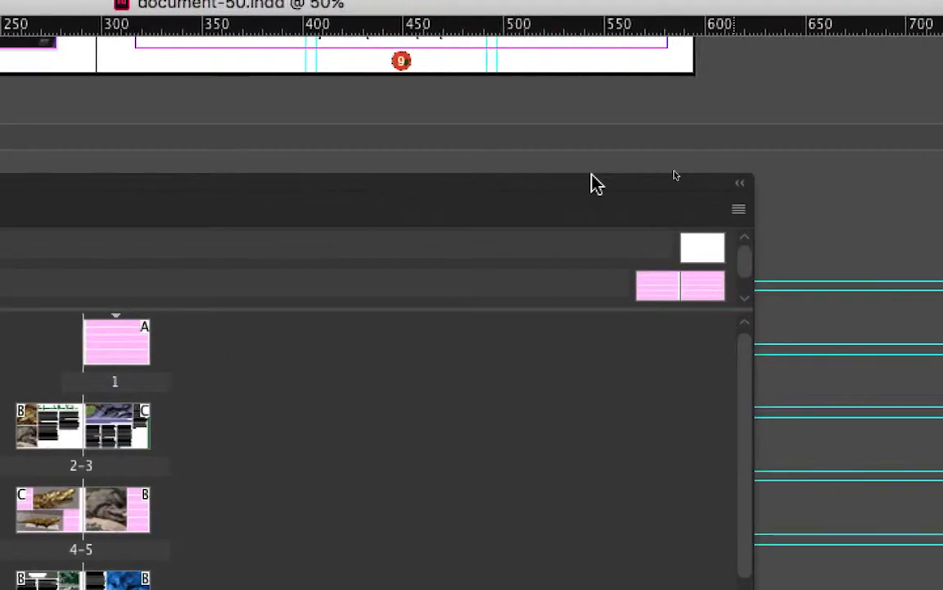
# - Set the Pages panel to view pages horizontally, and try it narrow before stretching it back to a wide shape
pyautogui.click(644, 190)
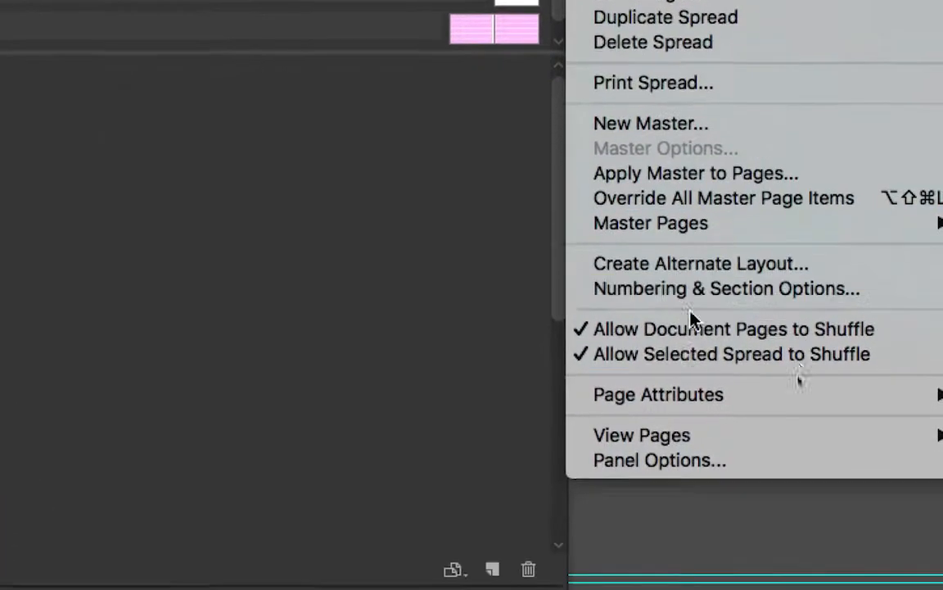
pyautogui.moveTo(684, 362)
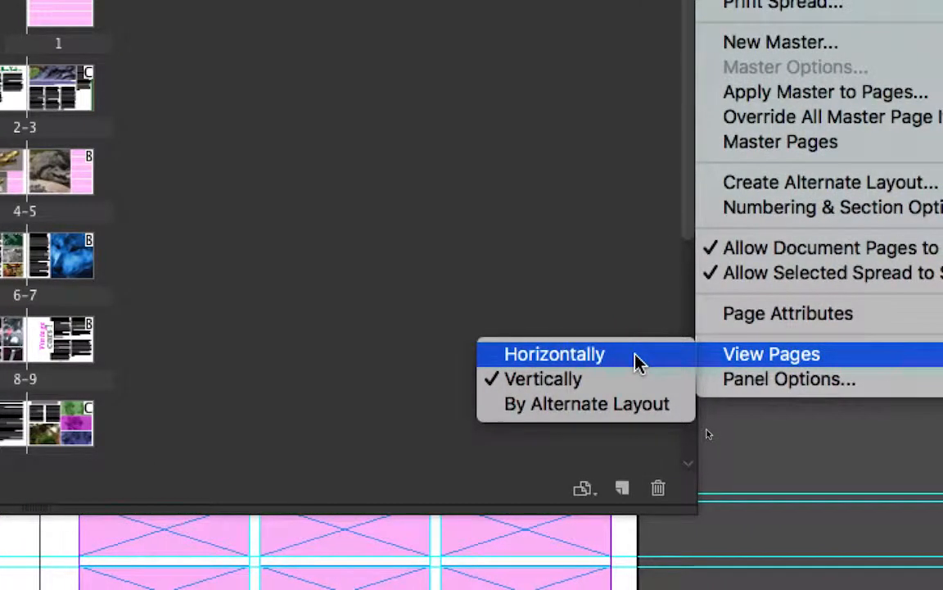
pyautogui.click(634, 355)
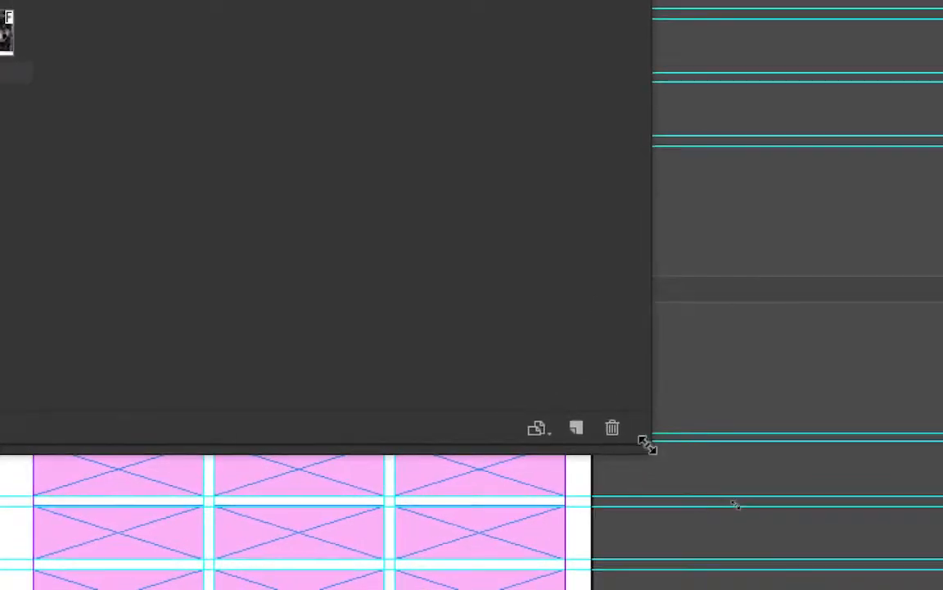
pyautogui.moveTo(648, 444); pyautogui.dragTo(280, 496)
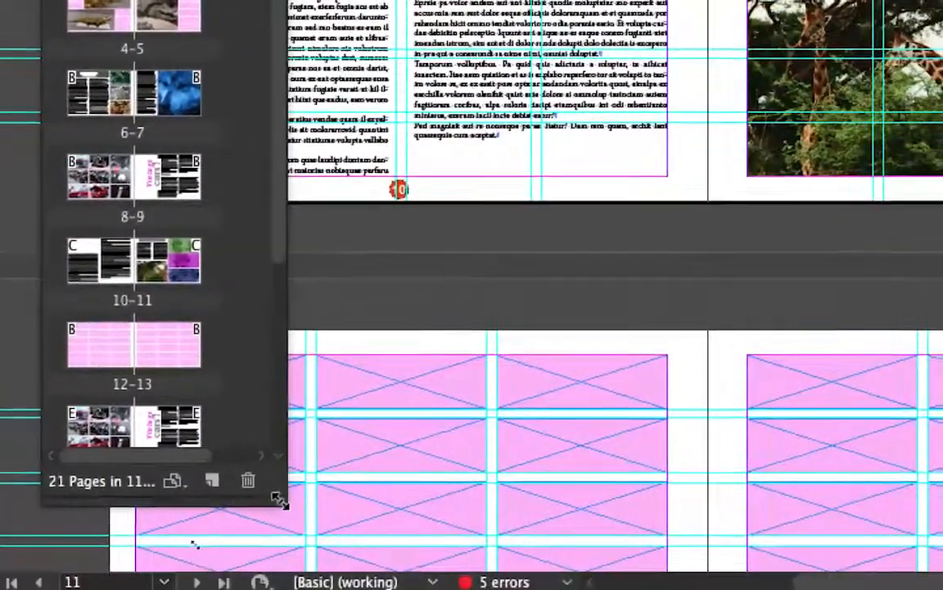
pyautogui.moveTo(278, 500); pyautogui.dragTo(827, 445)
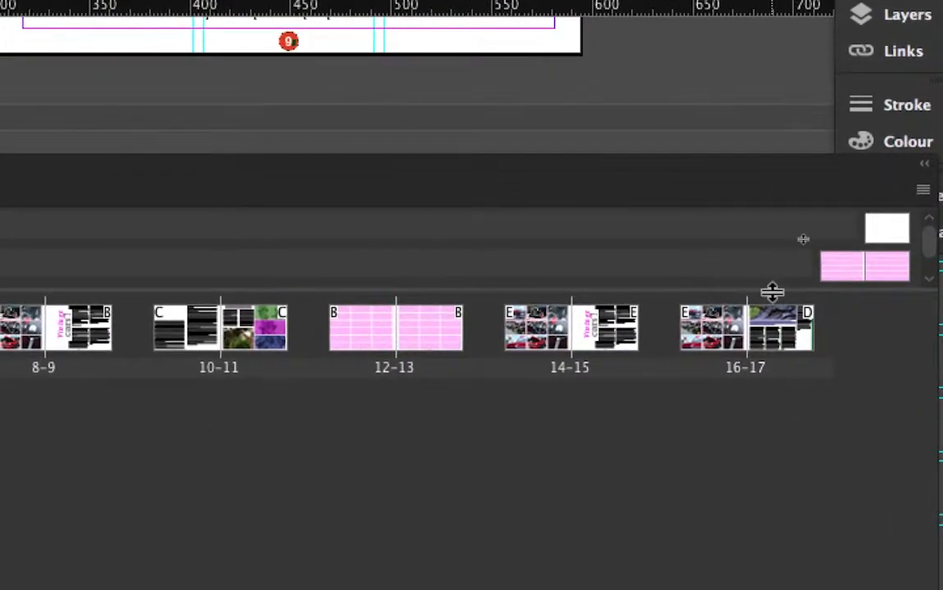
# - Enlarge the masters area of the Pages panel and turn off Show Vertically for the masters
pyautogui.moveTo(773, 291); pyautogui.dragTo(800, 425)
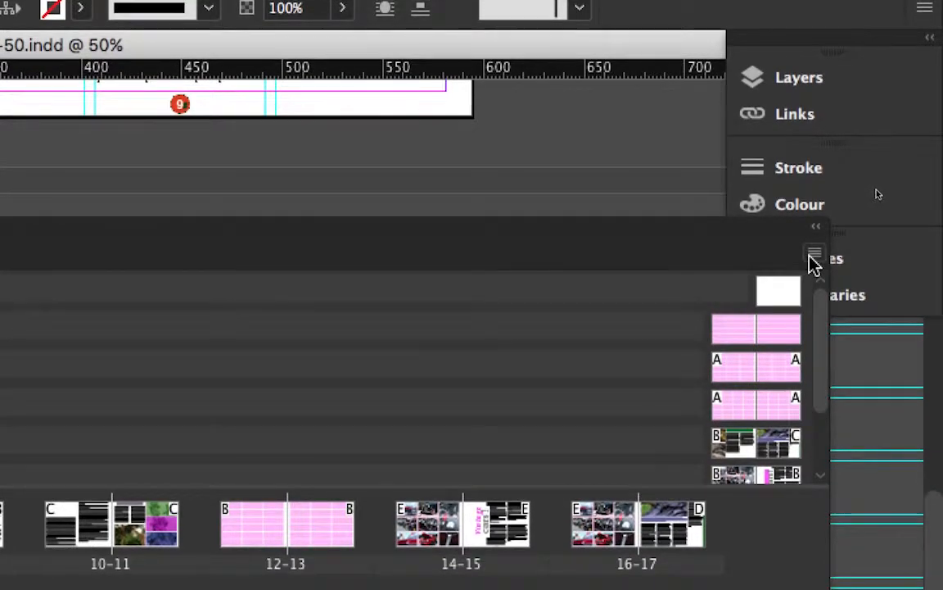
pyautogui.click(813, 262)
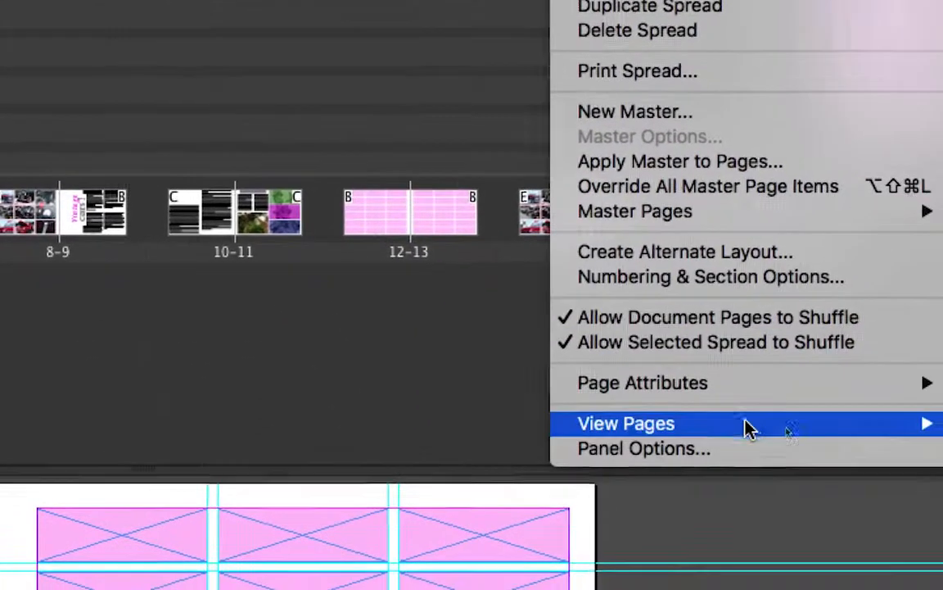
pyautogui.moveTo(749, 427)
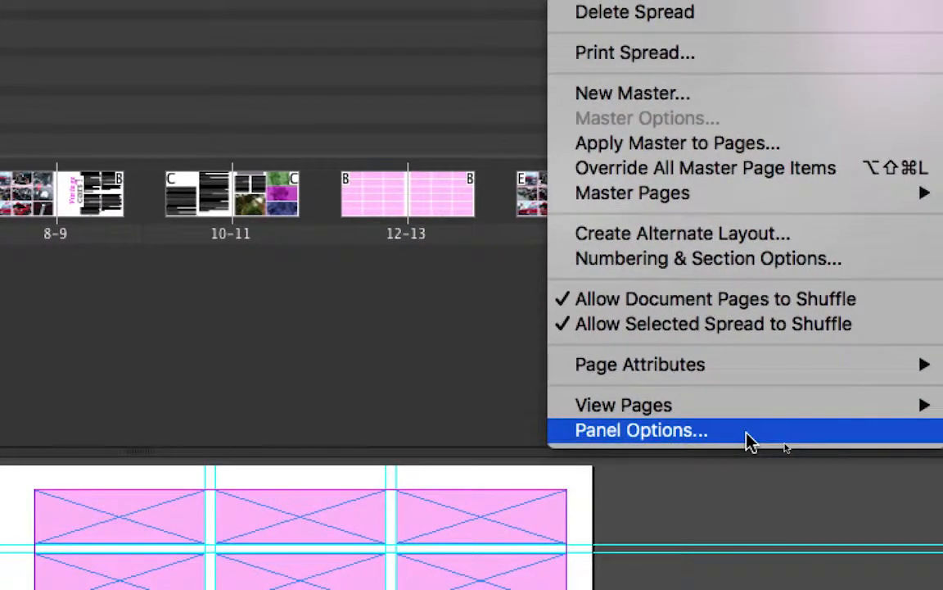
pyautogui.click(750, 432)
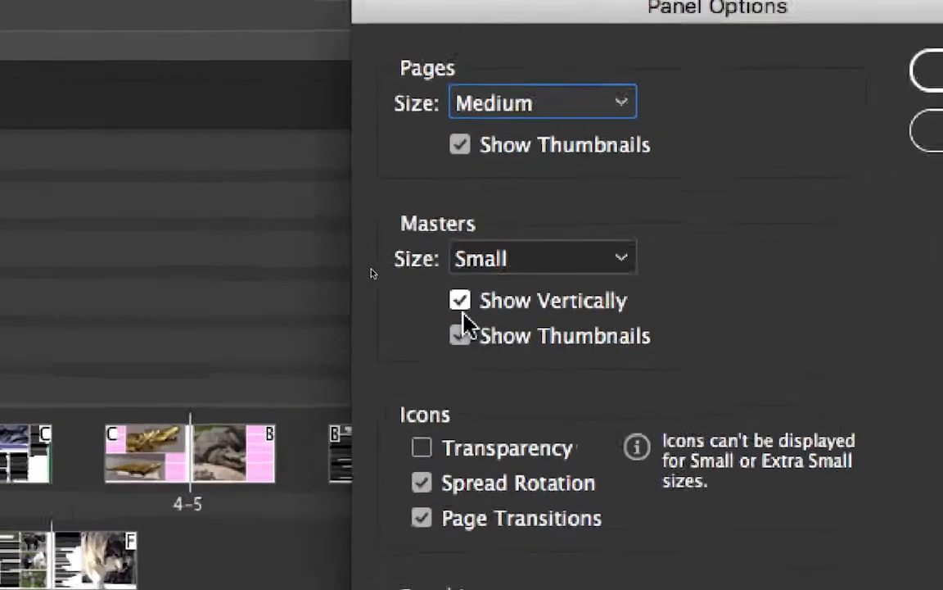
pyautogui.click(460, 300)
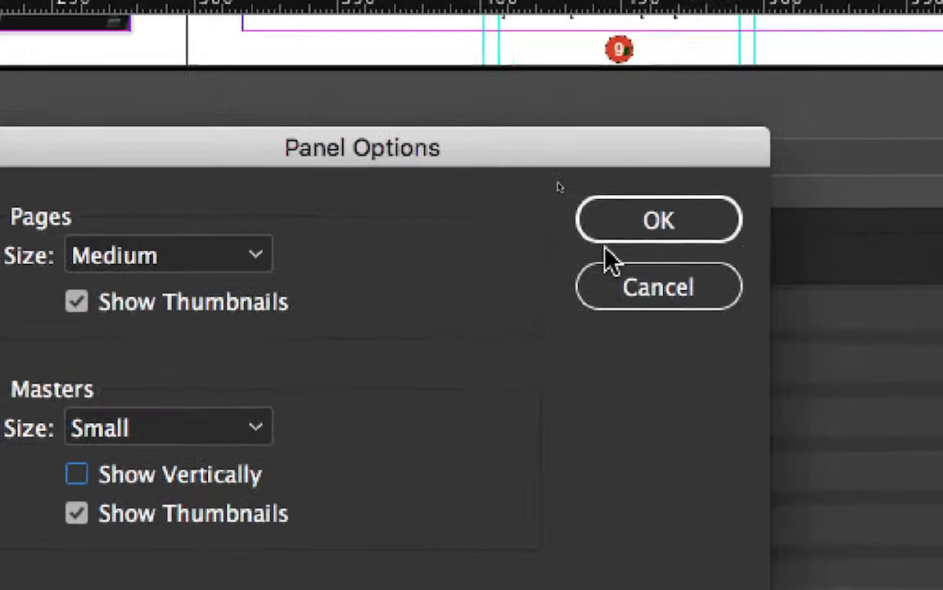
pyautogui.click(885, 70)
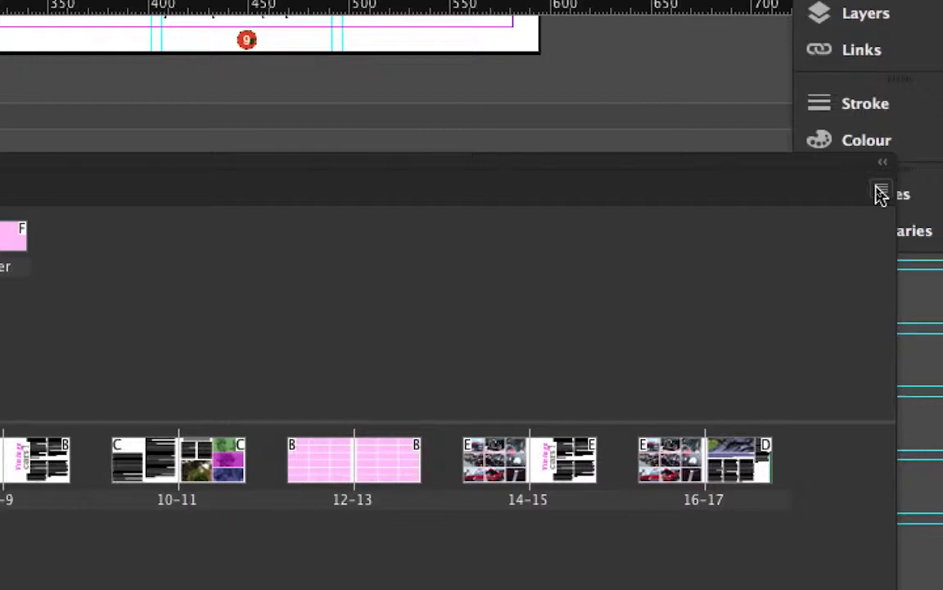
# - Set the thumbnail size of both pages and masters to Extra Large in the Pages panel options
pyautogui.click(880, 194)
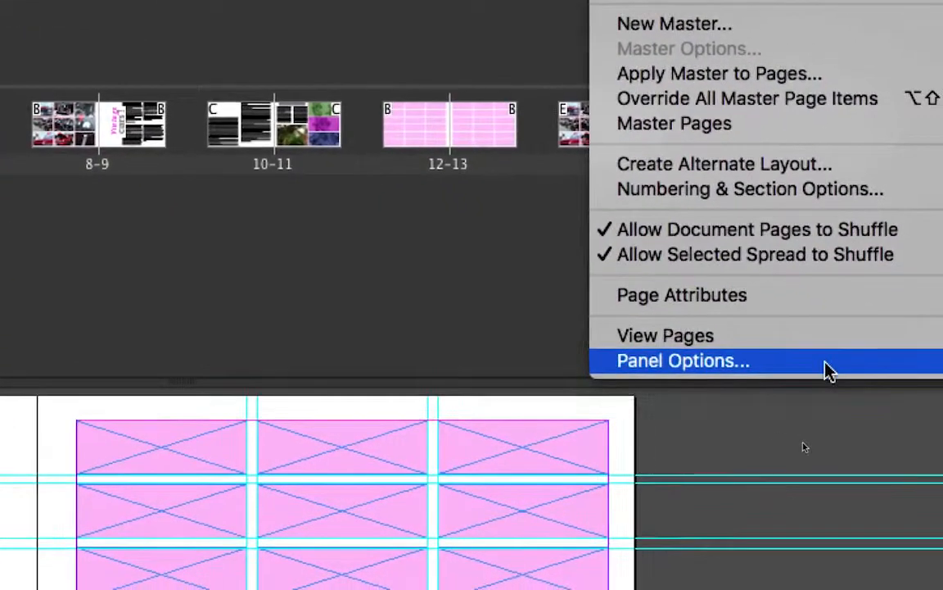
pyautogui.click(826, 363)
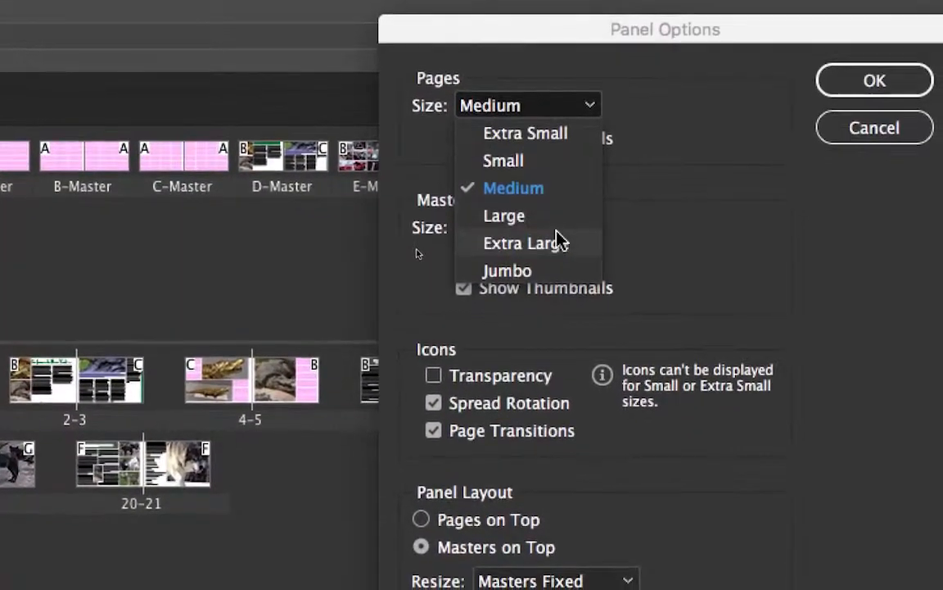
pyautogui.click(559, 242)
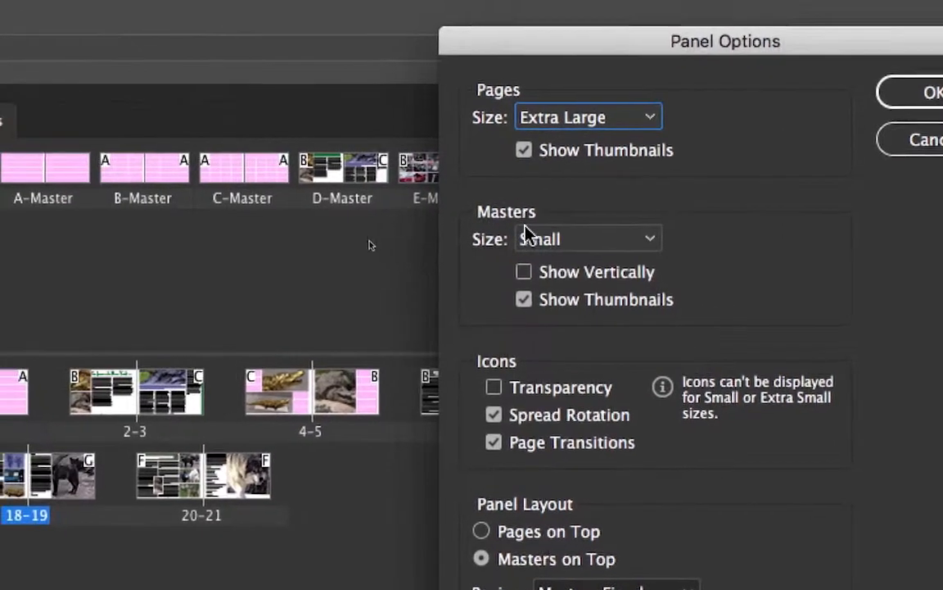
pyautogui.click(578, 239)
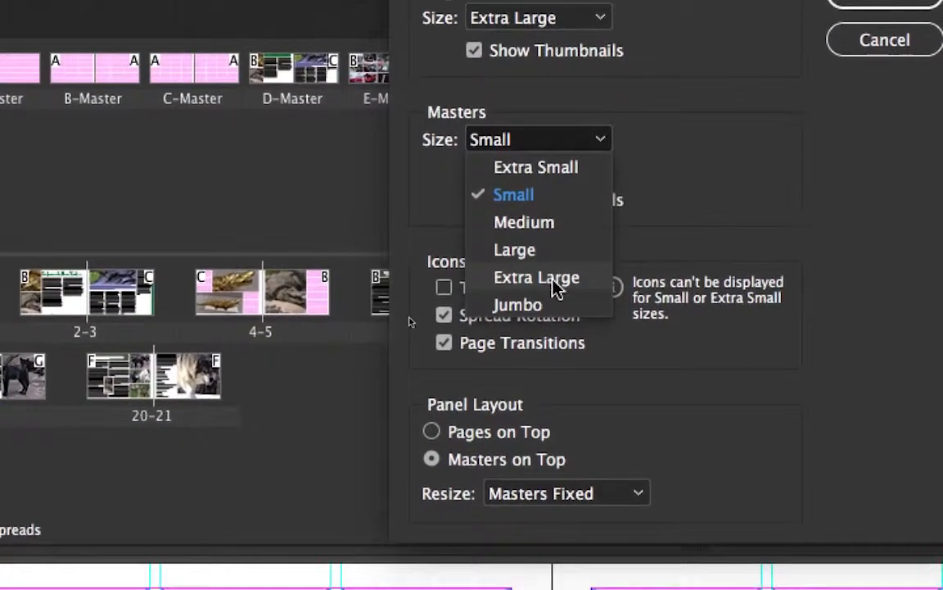
pyautogui.click(561, 330)
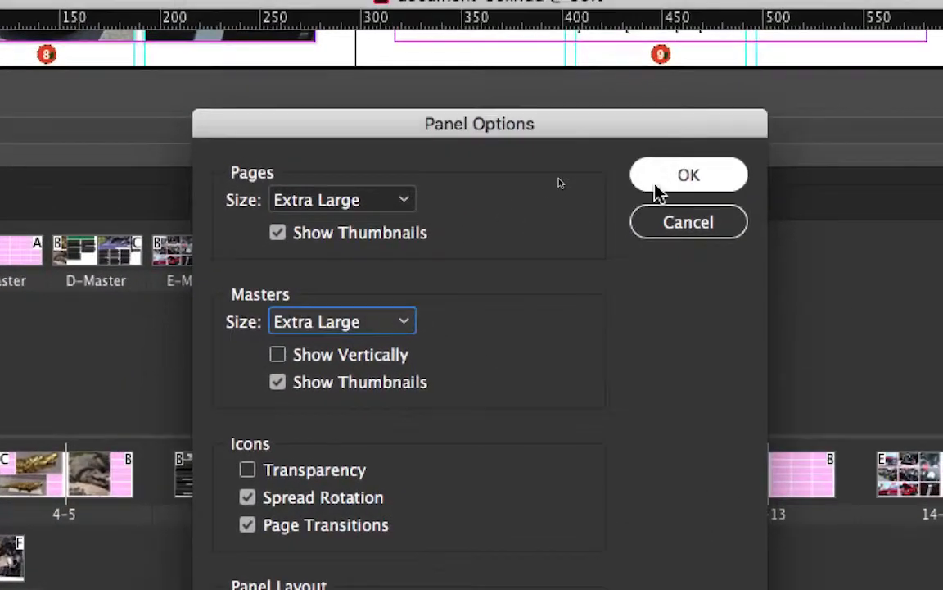
pyautogui.click(655, 185)
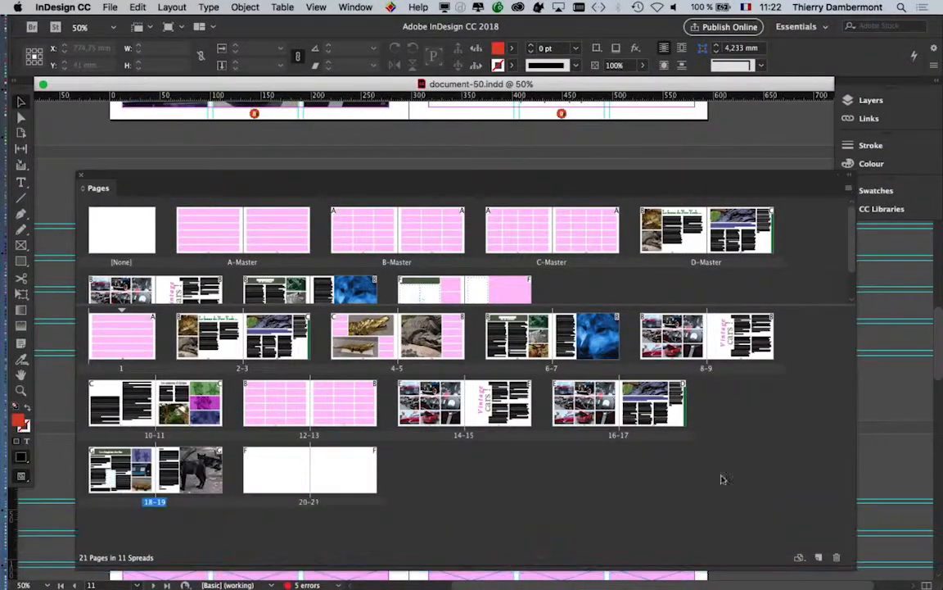
# - Extend the masters area to show all masters, and set both page and master thumbnails to Large
pyautogui.moveTo(446, 305); pyautogui.dragTo(448, 361)
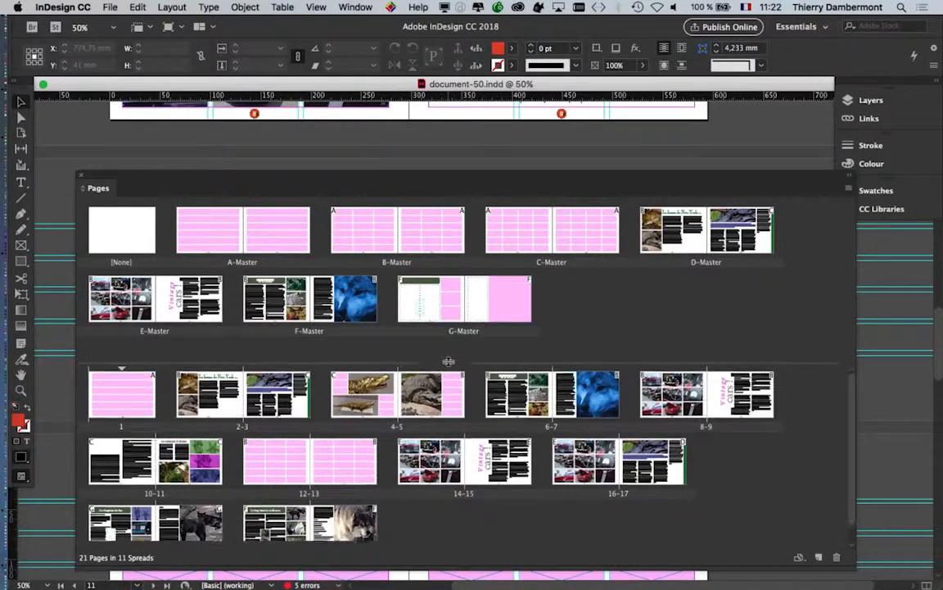
pyautogui.click(847, 189)
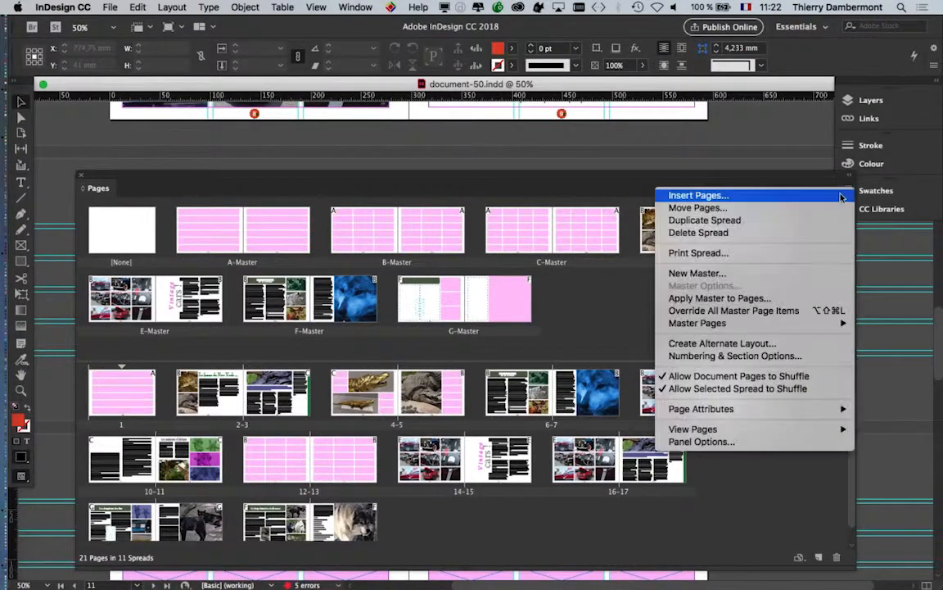
pyautogui.click(746, 442)
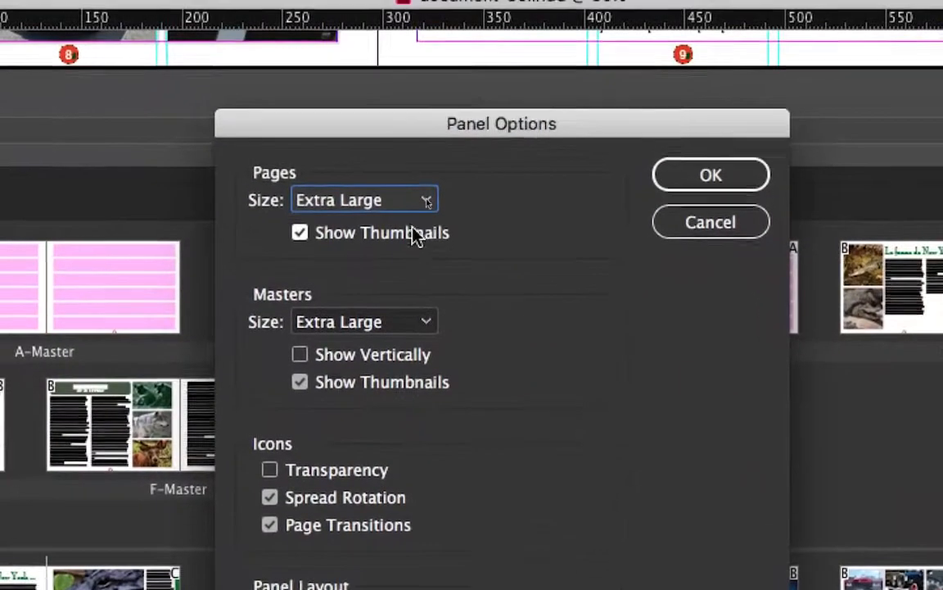
pyautogui.click(370, 108)
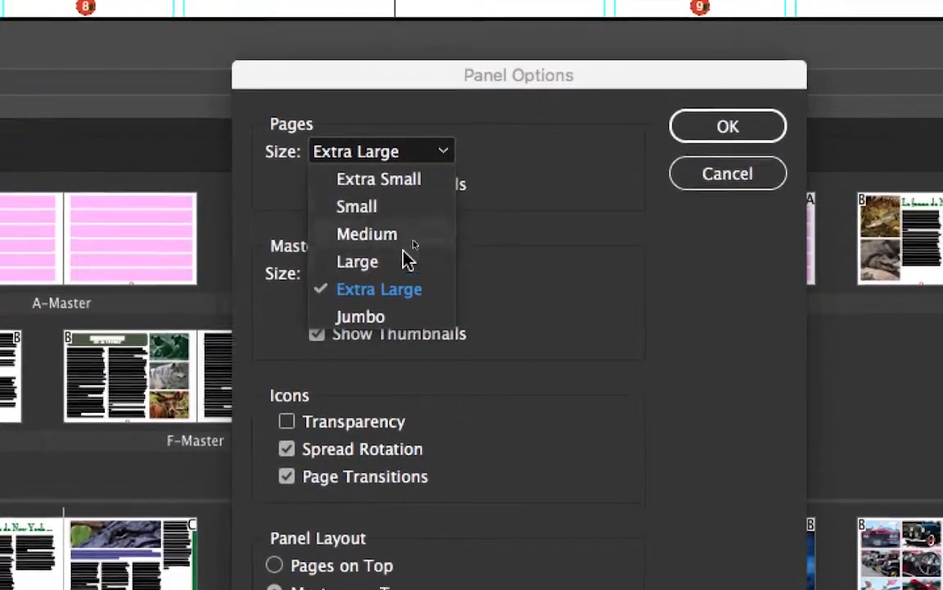
pyautogui.click(343, 215)
pyautogui.click(402, 261)
pyautogui.click(401, 373)
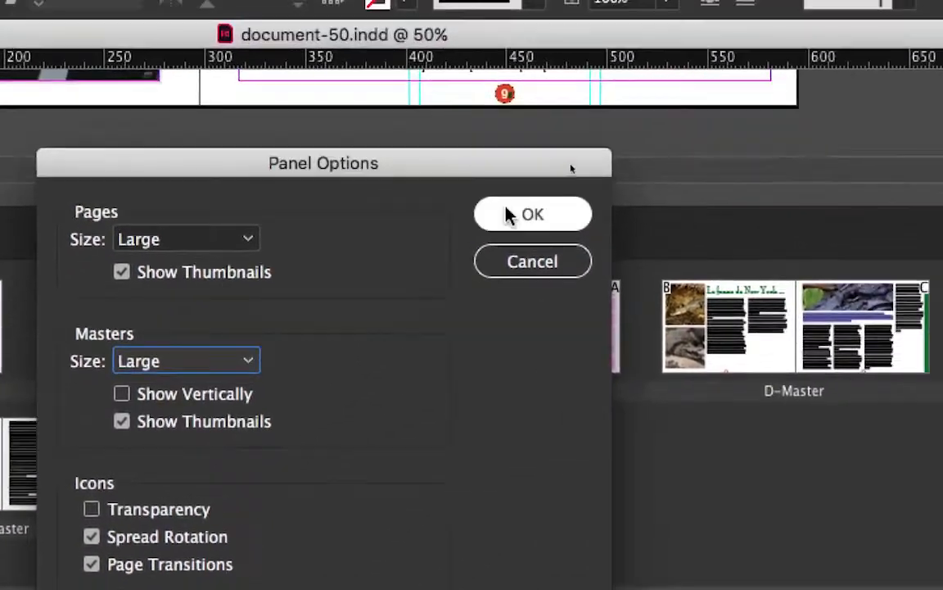
pyautogui.click(507, 214)
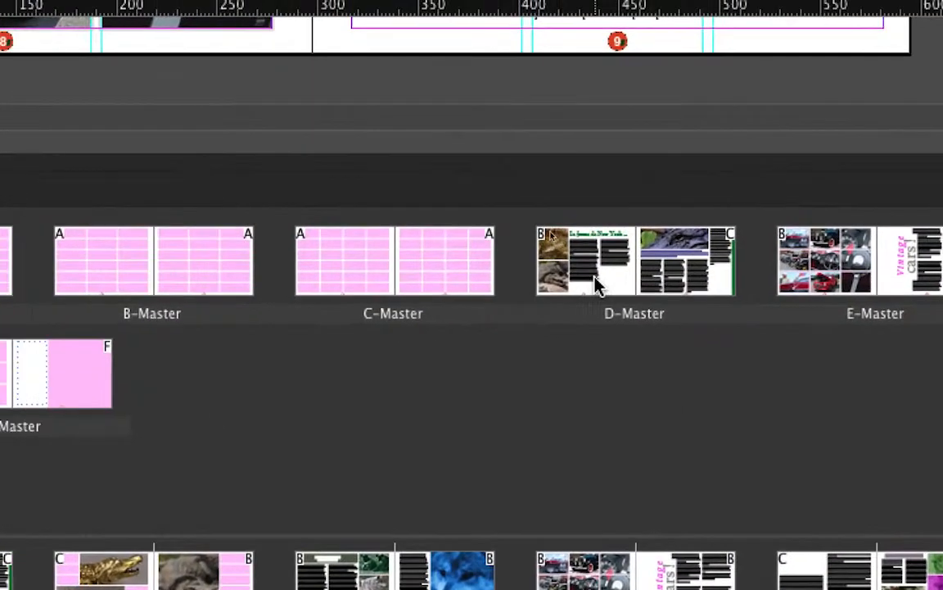
# - Examine the content and applied parent masters of the D-, E-, F- and G-Master spreads in the Pages panel
pyautogui.click(604, 279)
pyautogui.click(821, 276)
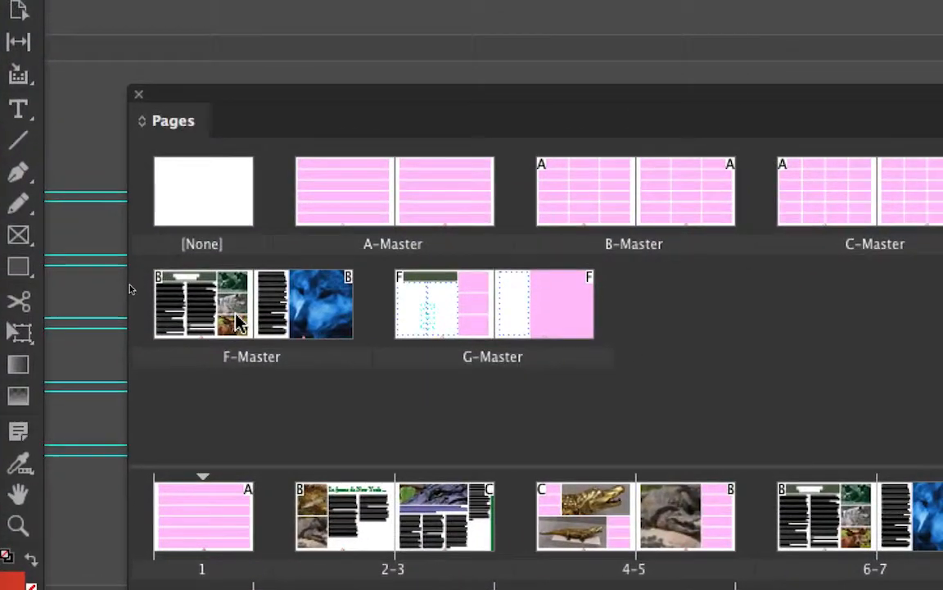
pyautogui.click(234, 315)
pyautogui.click(440, 330)
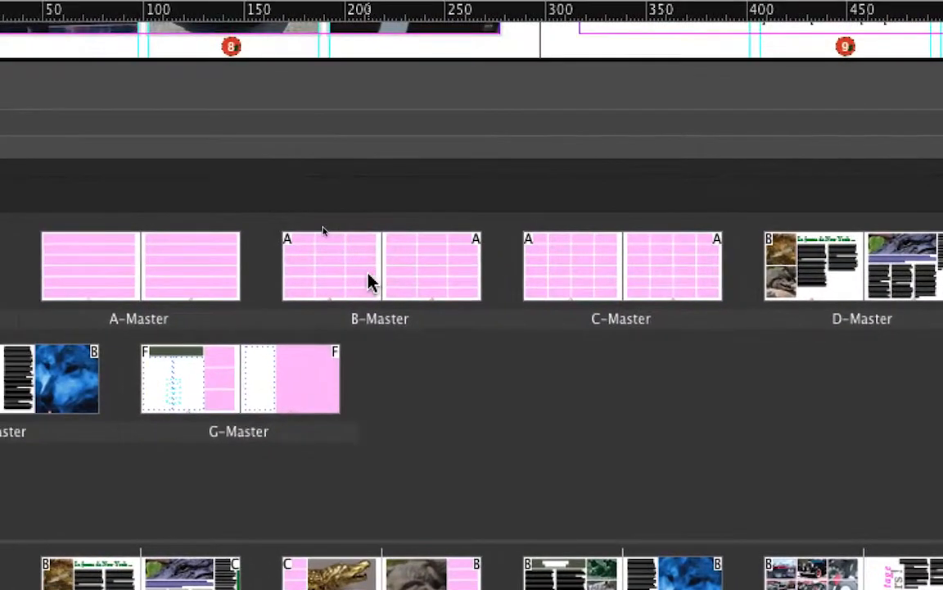
# - Compare the column grids of B-Master and C-Master by selecting their individual pages, and continue to the left page of D-Master
pyautogui.click(367, 275)
pyautogui.click(580, 276)
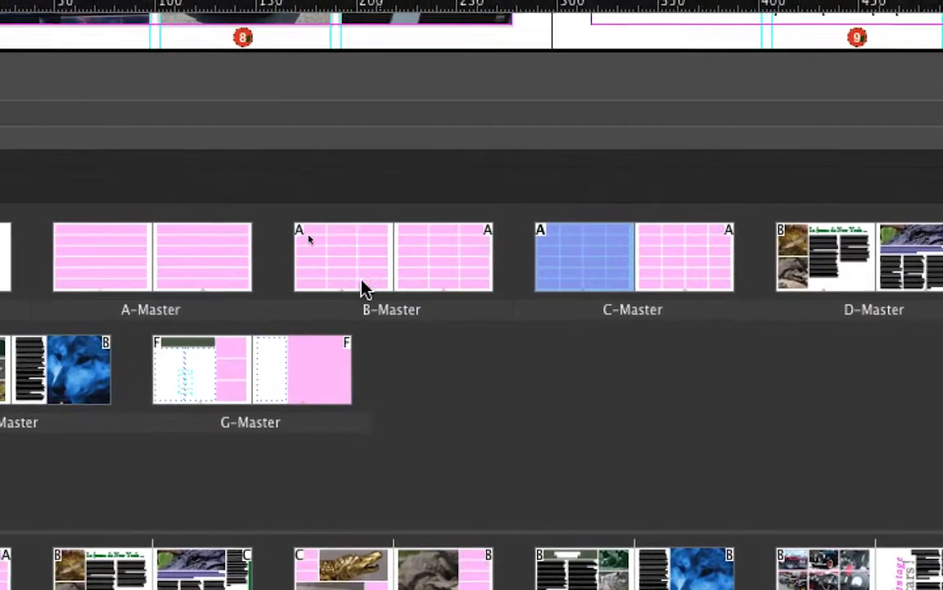
pyautogui.click(364, 282)
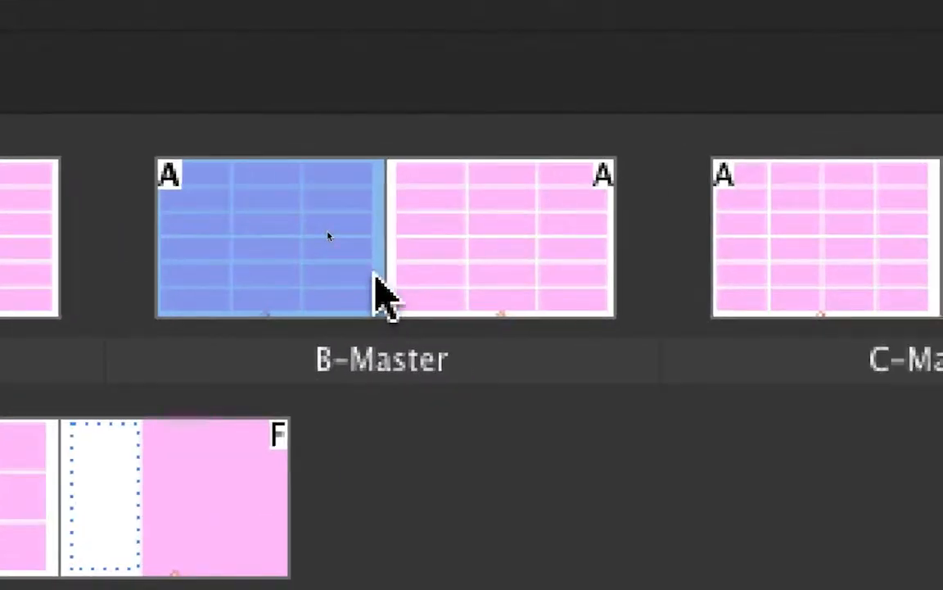
pyautogui.click(439, 284)
pyautogui.click(703, 237)
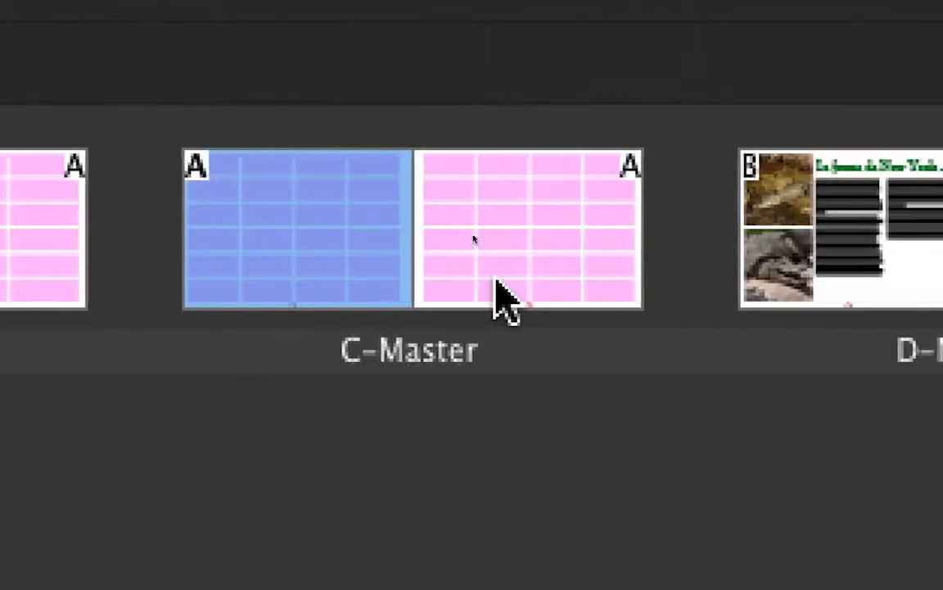
pyautogui.click(933, 242)
pyautogui.click(852, 237)
pyautogui.click(361, 237)
pyautogui.click(39, 238)
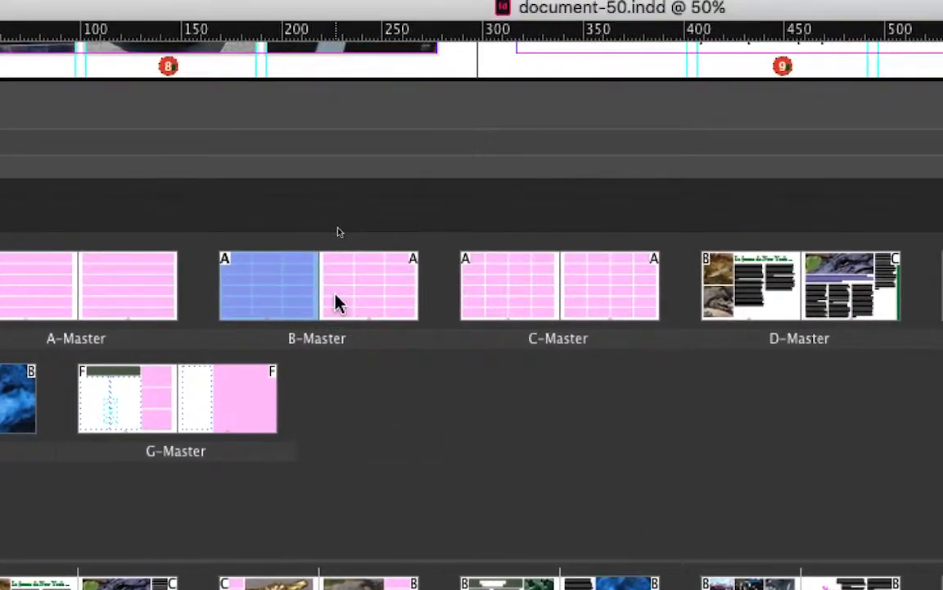
pyautogui.click(340, 303)
pyautogui.click(475, 304)
pyautogui.click(598, 307)
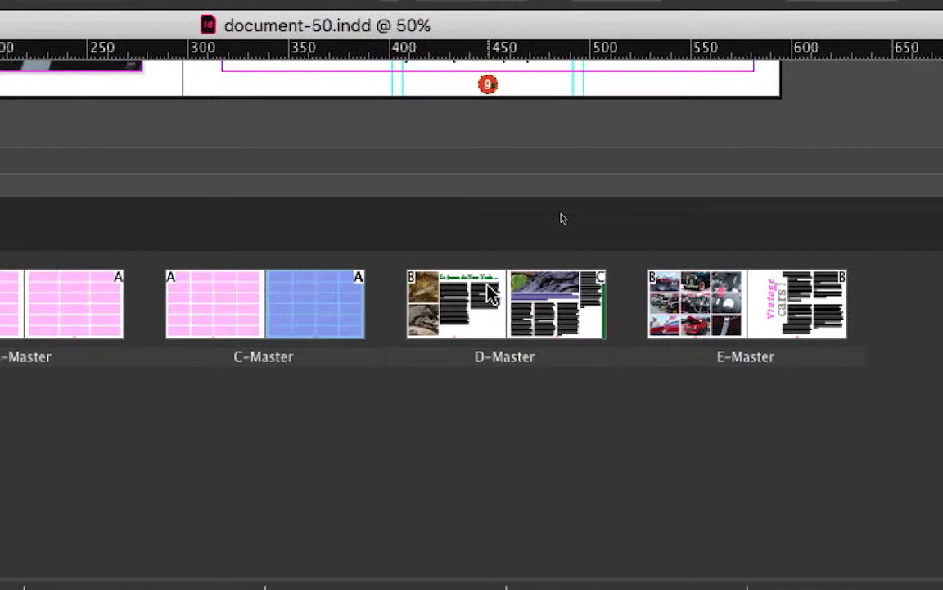
pyautogui.click(489, 286)
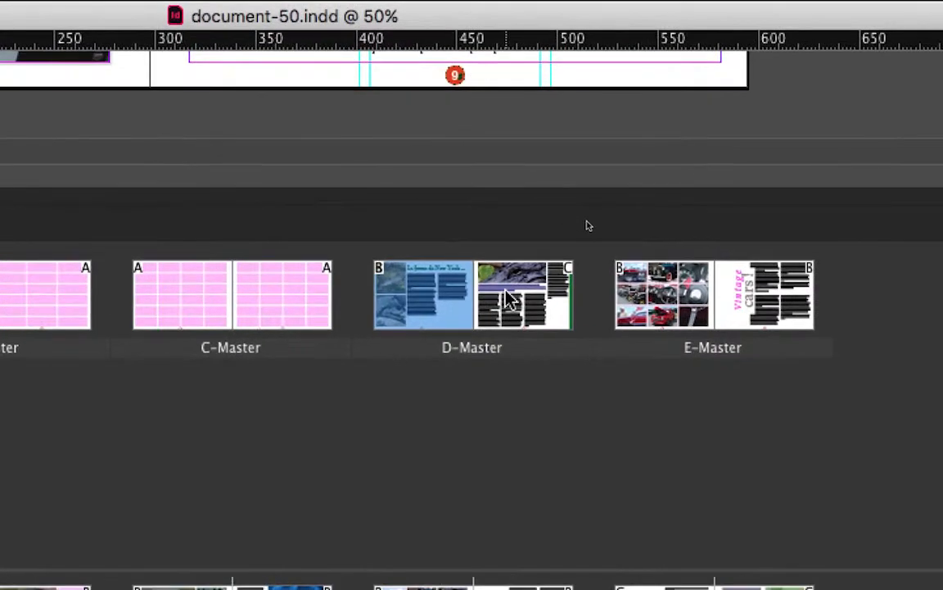
# - Examine the individual pages of D-Master and E-Master by selecting them one after another
pyautogui.click(536, 297)
pyautogui.click(685, 303)
pyautogui.click(792, 317)
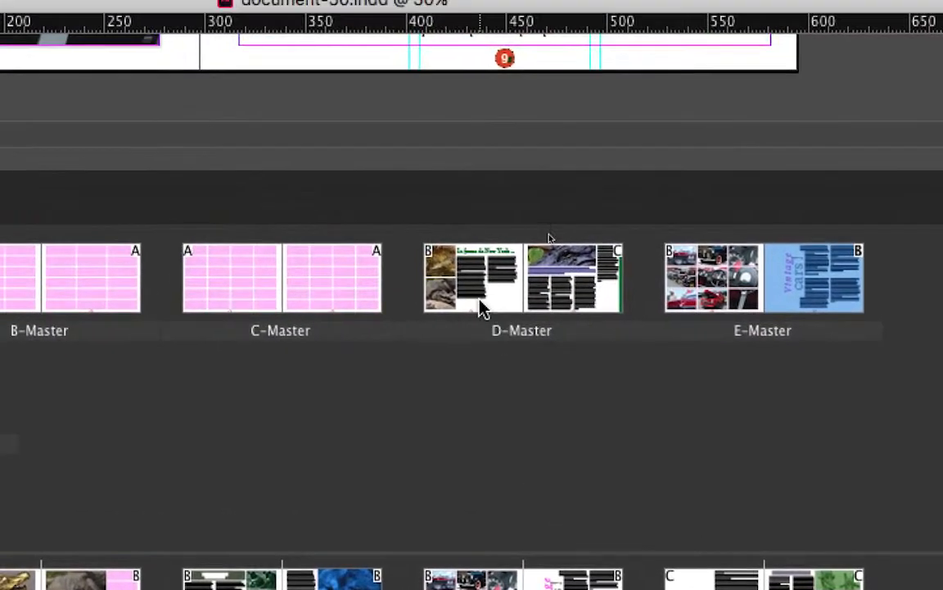
pyautogui.click(266, 310)
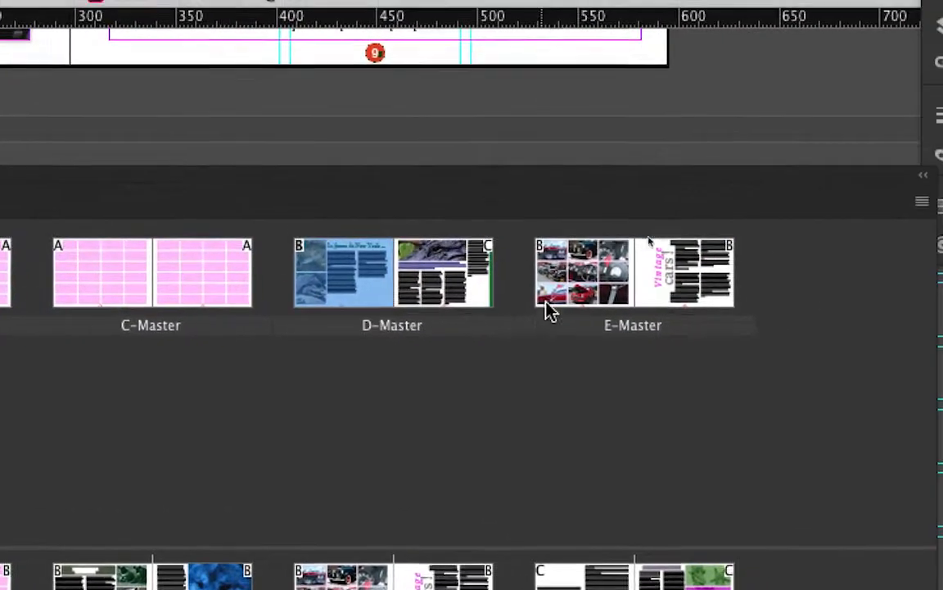
pyautogui.click(677, 288)
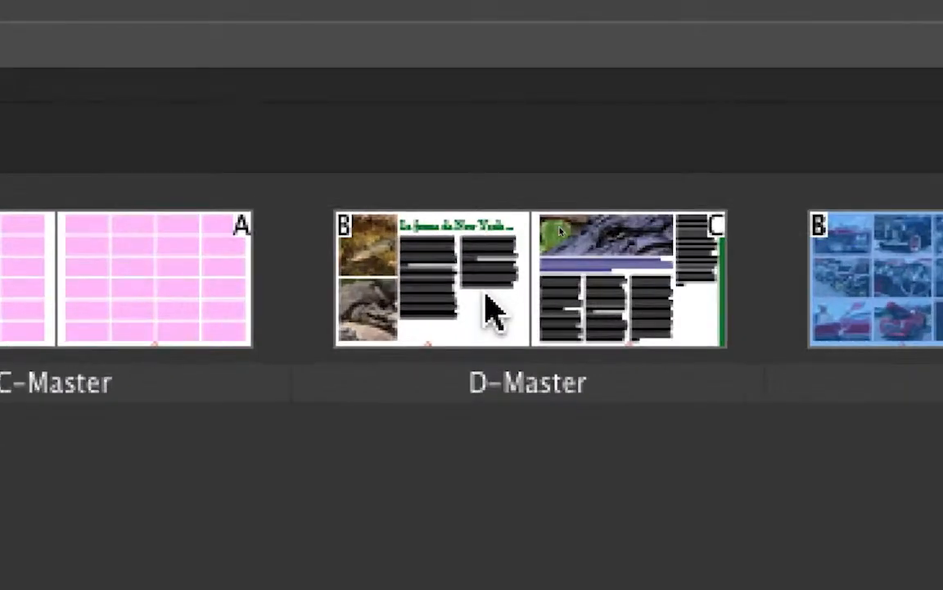
# - Select both pages of the D-Master spread, and both pages of the E-Master spread, to check their applied parent masters
pyautogui.click(491, 311)
pyautogui.keyDown('shift'); pyautogui.click(567, 327); pyautogui.keyUp('shift')
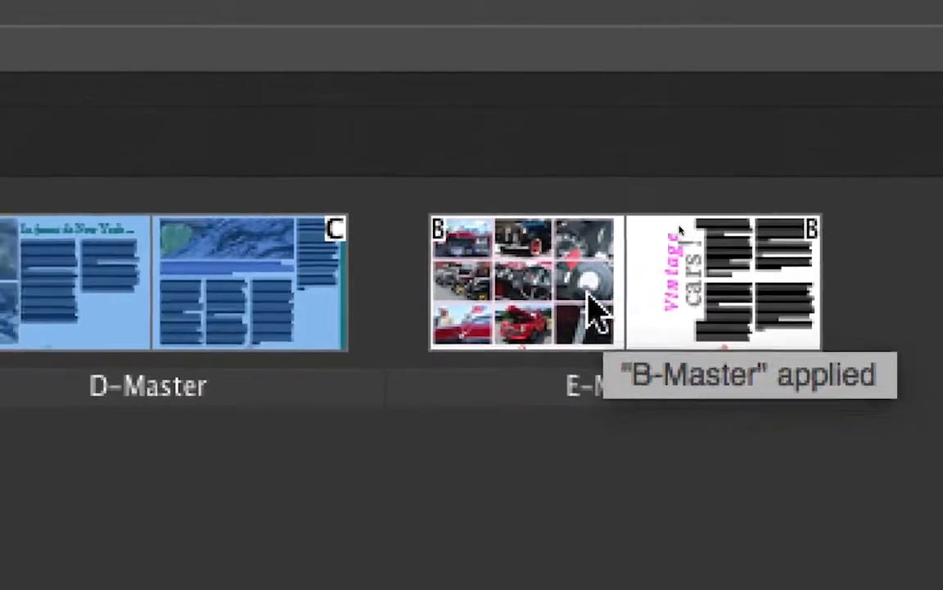
pyautogui.click(822, 305)
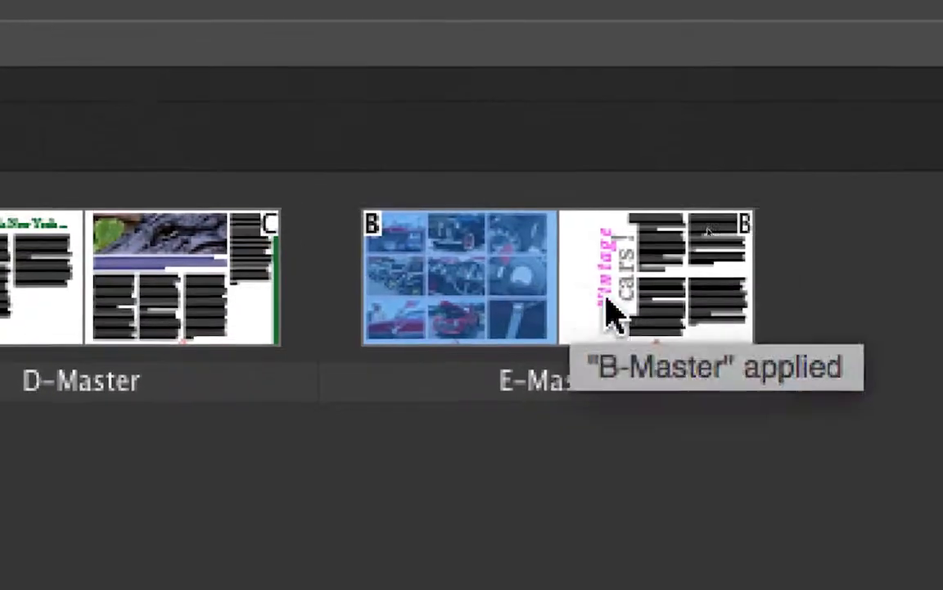
pyautogui.keyDown('shift'); pyautogui.click(616, 302); pyautogui.keyUp('shift')
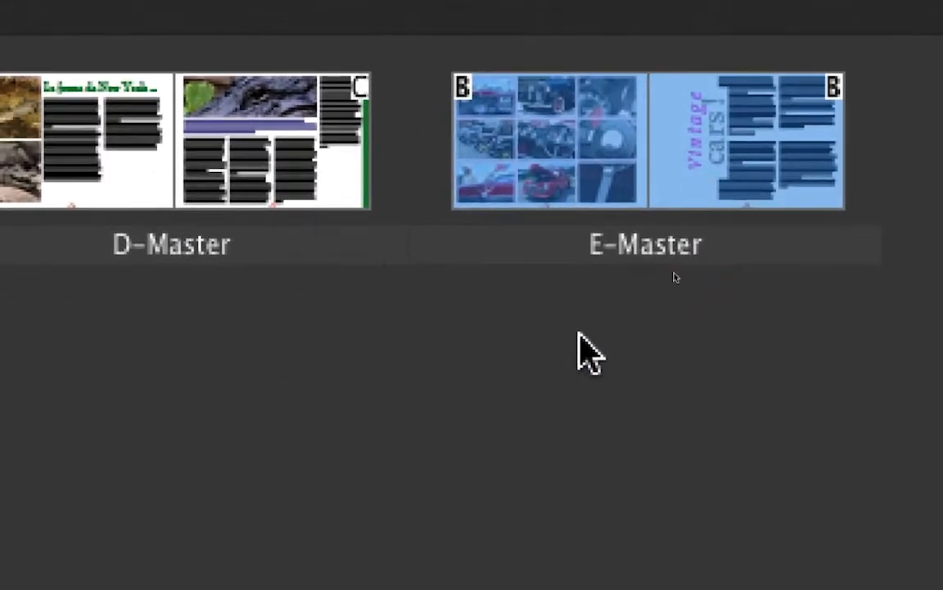
pyautogui.click(489, 500)
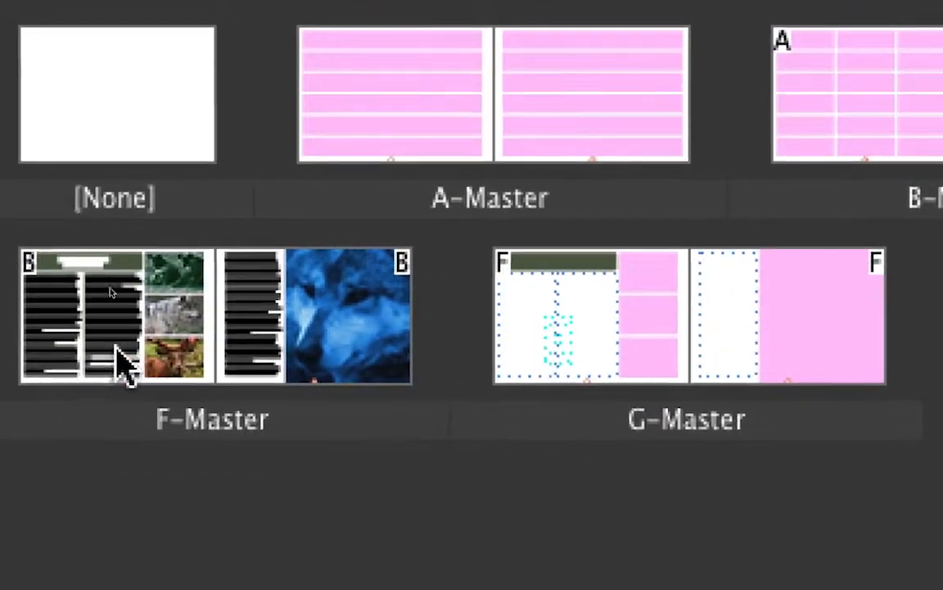
# - Examine F-Master's left page and both G-Master pages, selecting the whole G-Master spread and clearing the selection
pyautogui.click(121, 361)
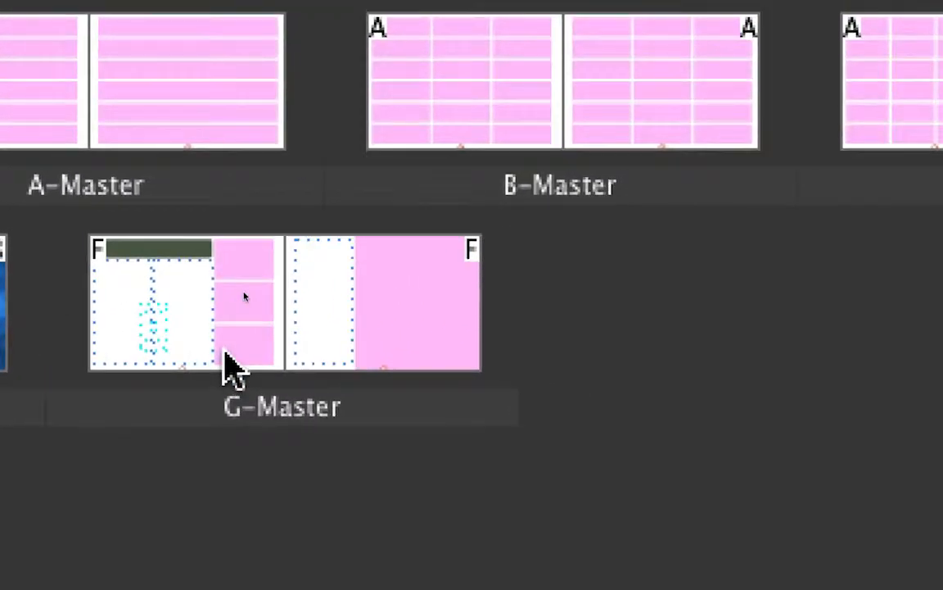
pyautogui.click(228, 352)
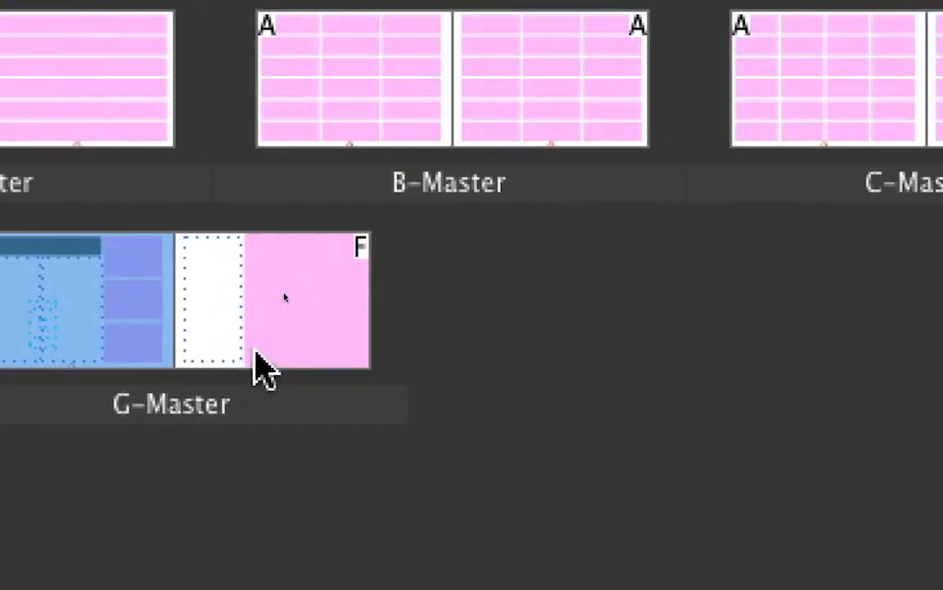
pyautogui.click(348, 353)
pyautogui.keyDown('shift'); pyautogui.click(154, 353); pyautogui.keyUp('shift')
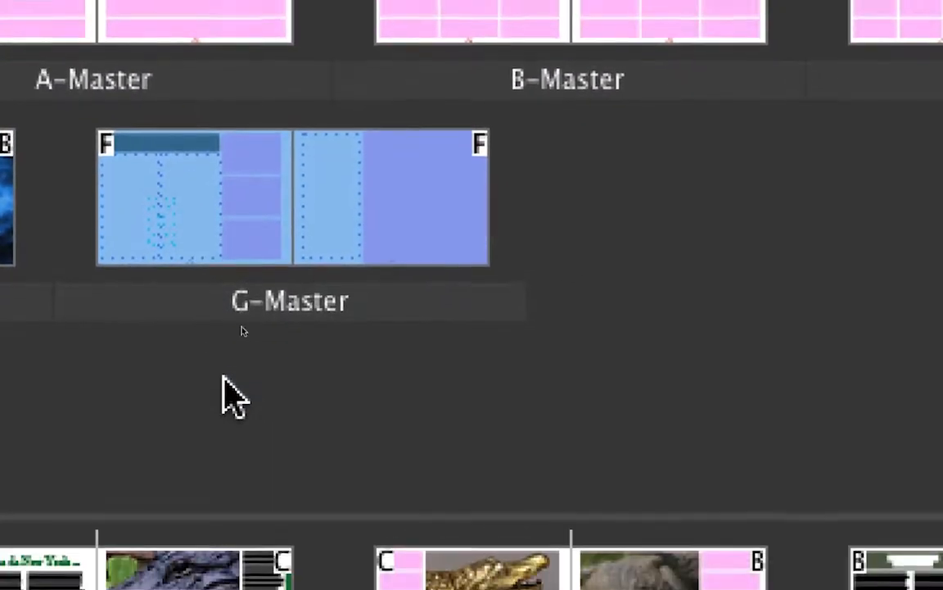
pyautogui.click(233, 397)
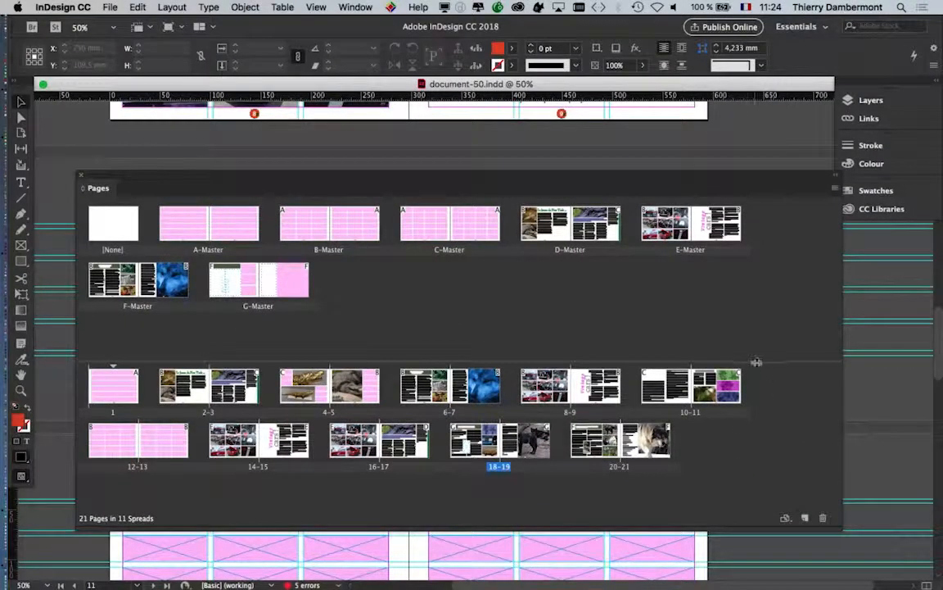
# - Shrink the masters area of the Pages panel and add a new G-Master spread after pages 20-21
pyautogui.moveTo(760, 361); pyautogui.dragTo(762, 326)
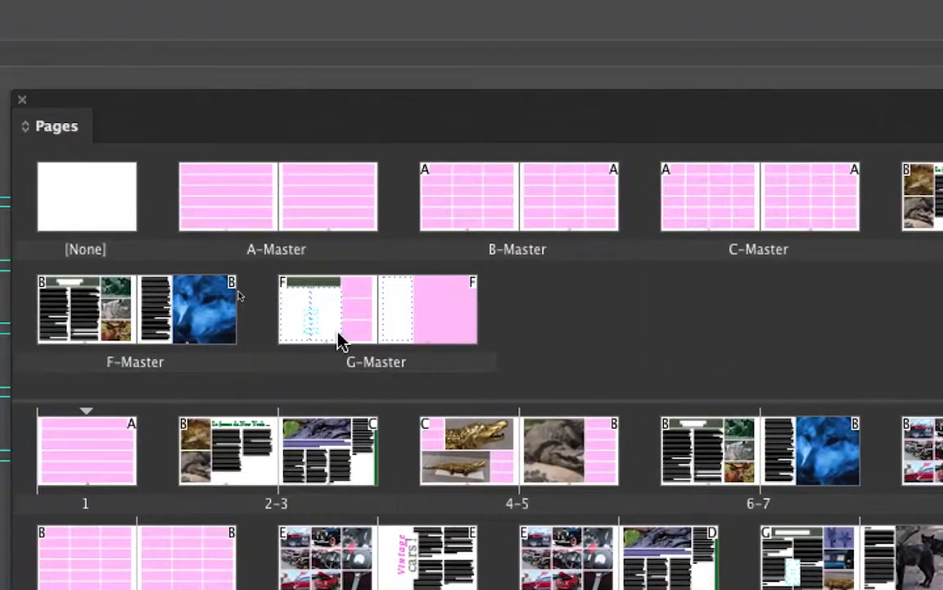
pyautogui.click(342, 342)
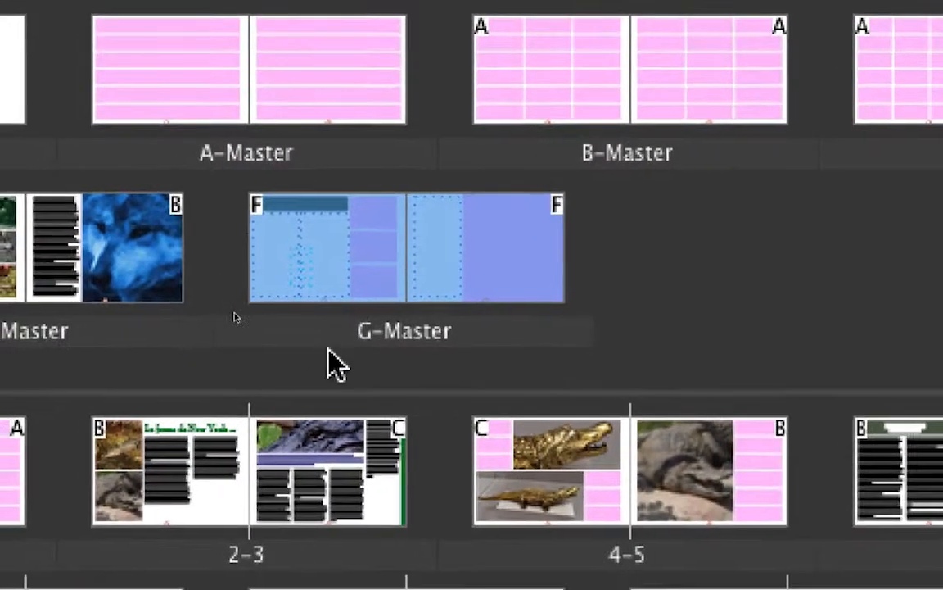
pyautogui.click(324, 405)
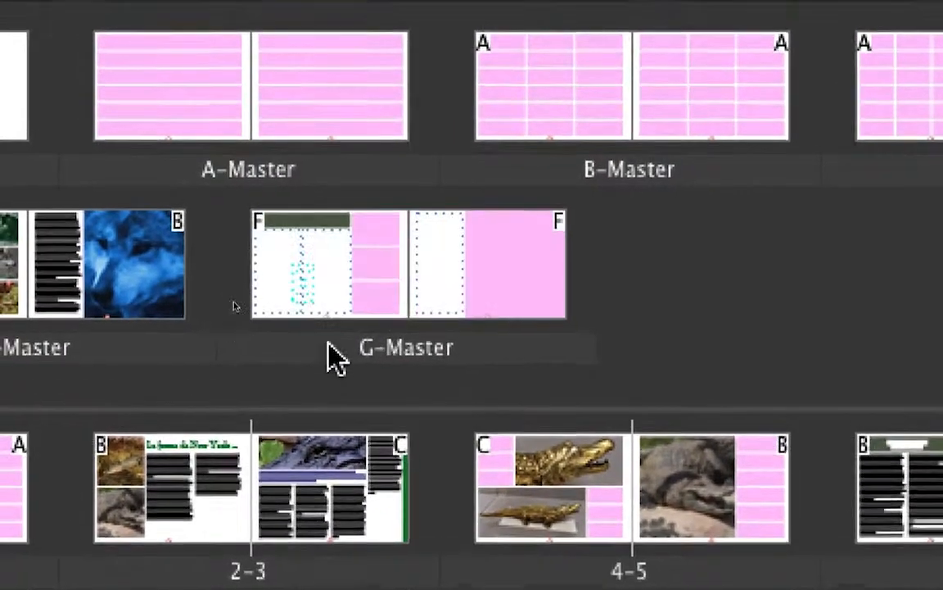
pyautogui.click(327, 336)
pyautogui.keyDown('shift'); pyautogui.click(461, 340); pyautogui.keyUp('shift')
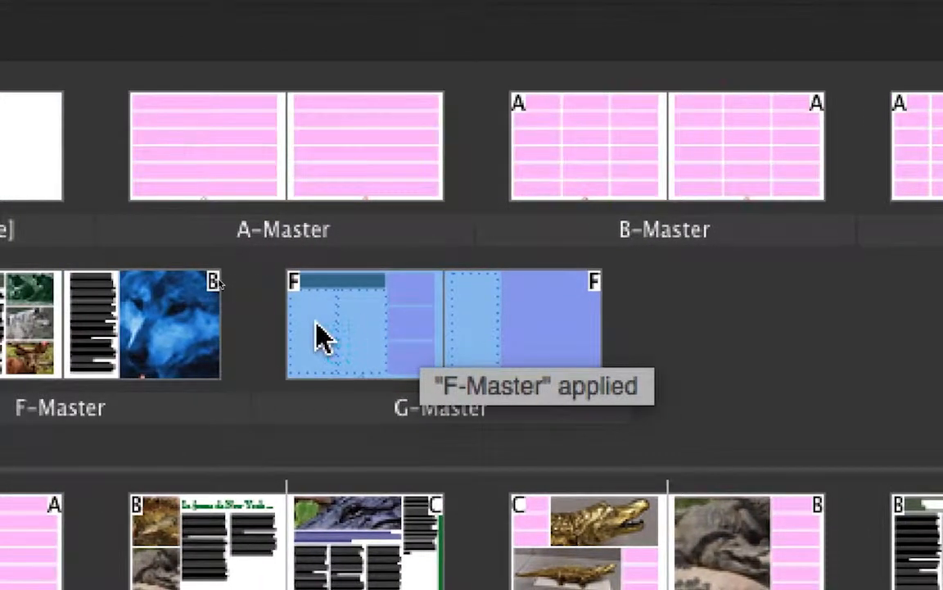
pyautogui.moveTo(318, 326); pyautogui.dragTo(942, 589)
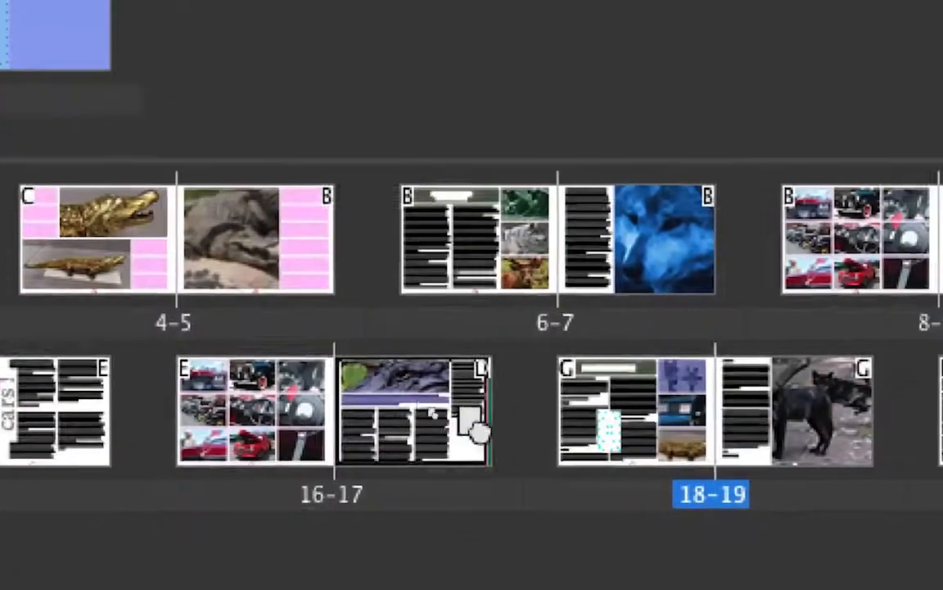
pyautogui.moveTo(475, 426); pyautogui.dragTo(942, 463)
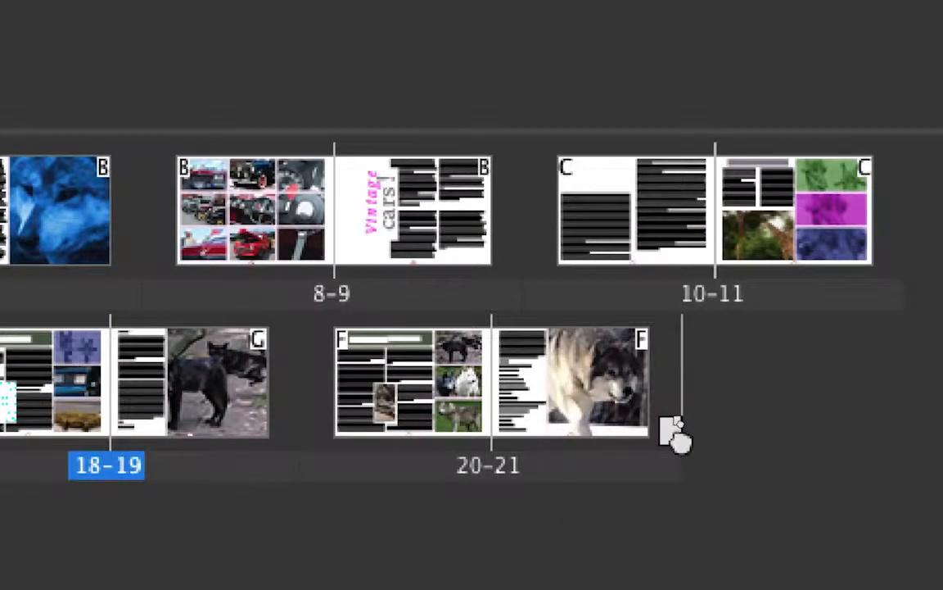
pyautogui.moveTo(676, 432); pyautogui.dragTo(942, 199)
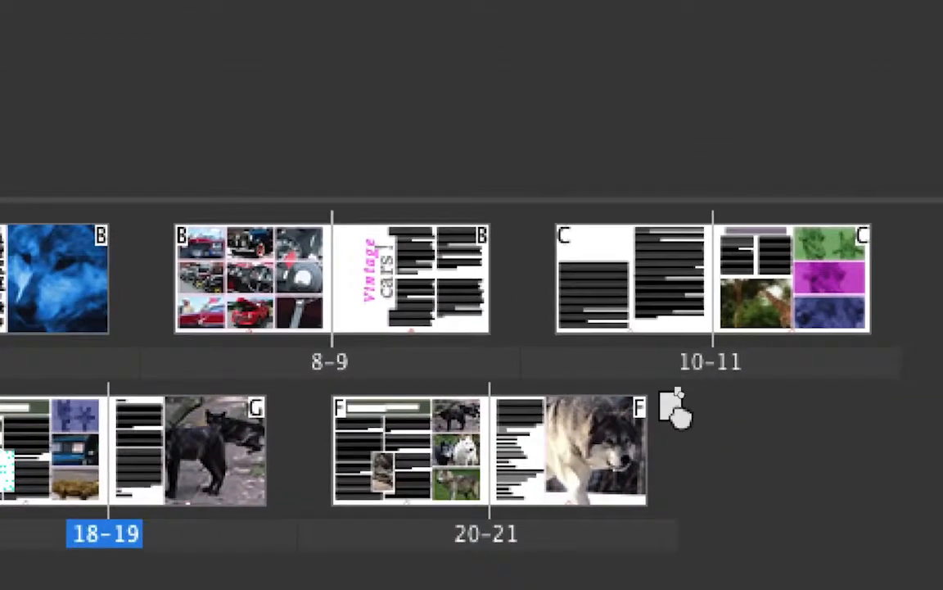
pyautogui.moveTo(673, 407); pyautogui.dragTo(667, 478)
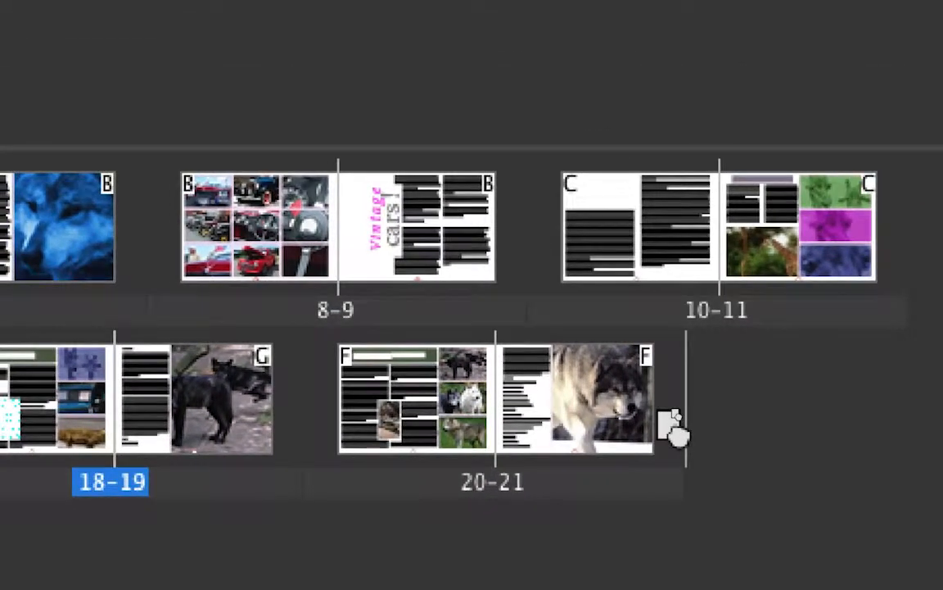
pyautogui.moveTo(674, 426); pyautogui.dragTo(681, 438)
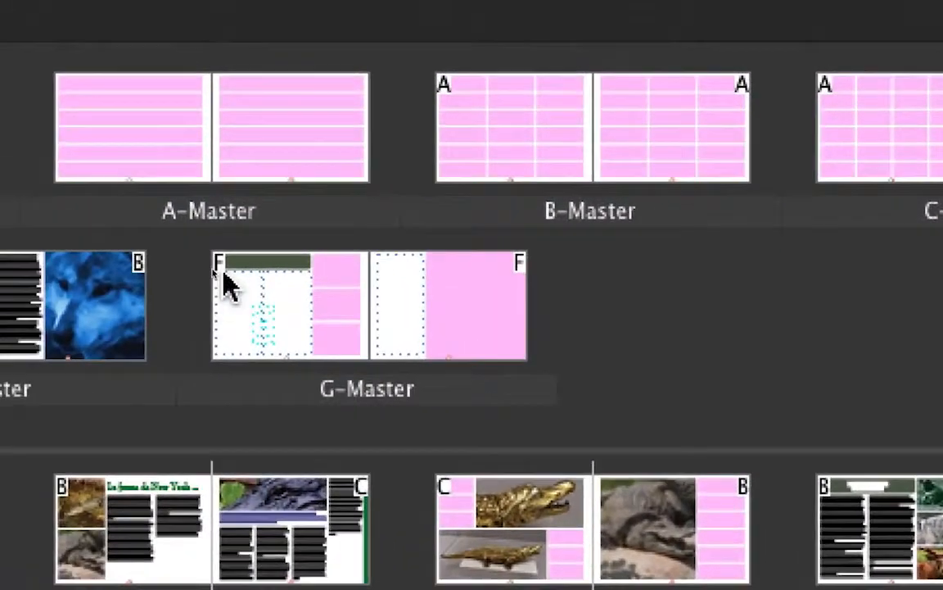
# - Select the G-Master spread and check which master it is based on in its Master Options, leaving them unchanged
pyautogui.moveTo(222, 272)
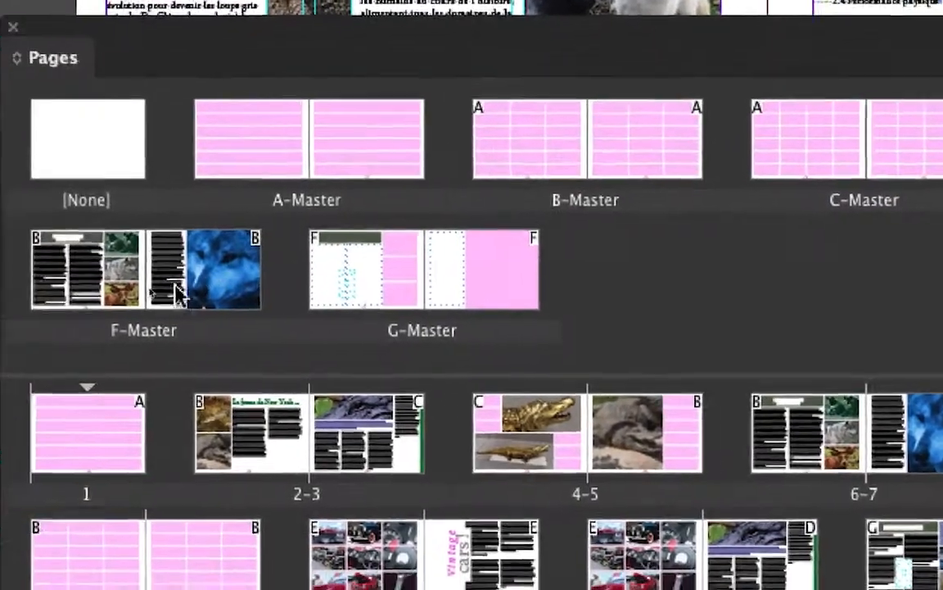
pyautogui.moveTo(82, 311); pyautogui.dragTo(221, 282)
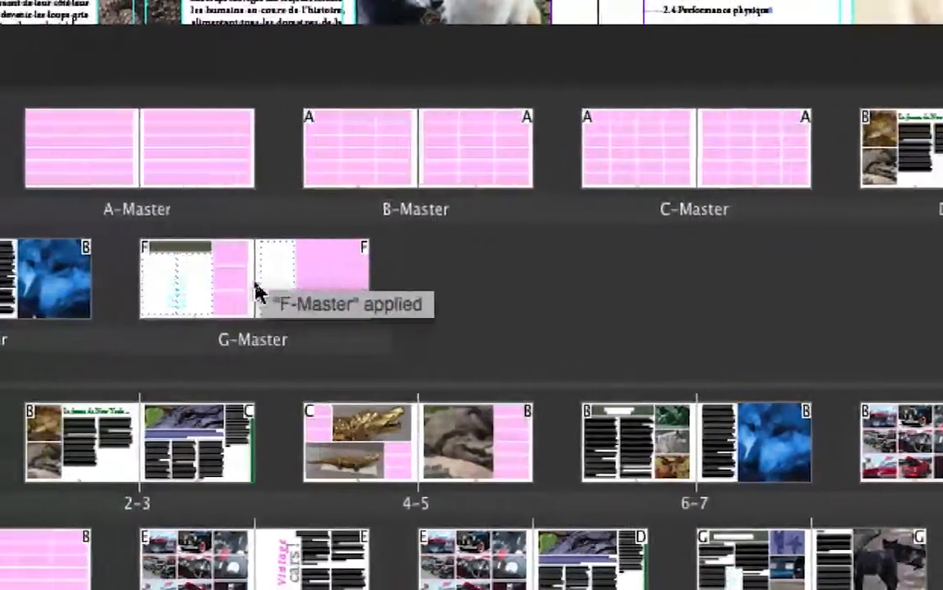
pyautogui.click(326, 298)
pyautogui.keyDown('shift'); pyautogui.click(291, 293); pyautogui.keyUp('shift')
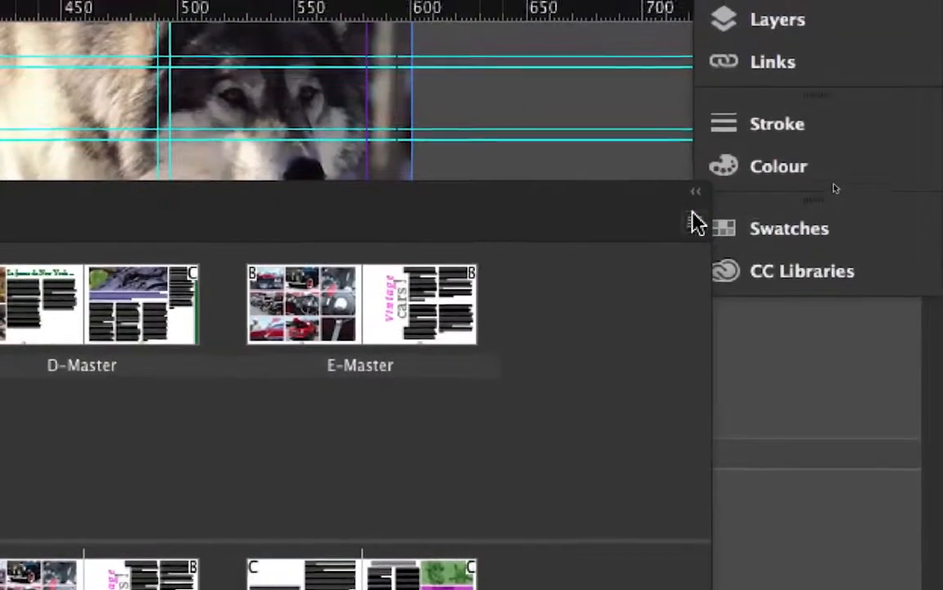
pyautogui.click(695, 216)
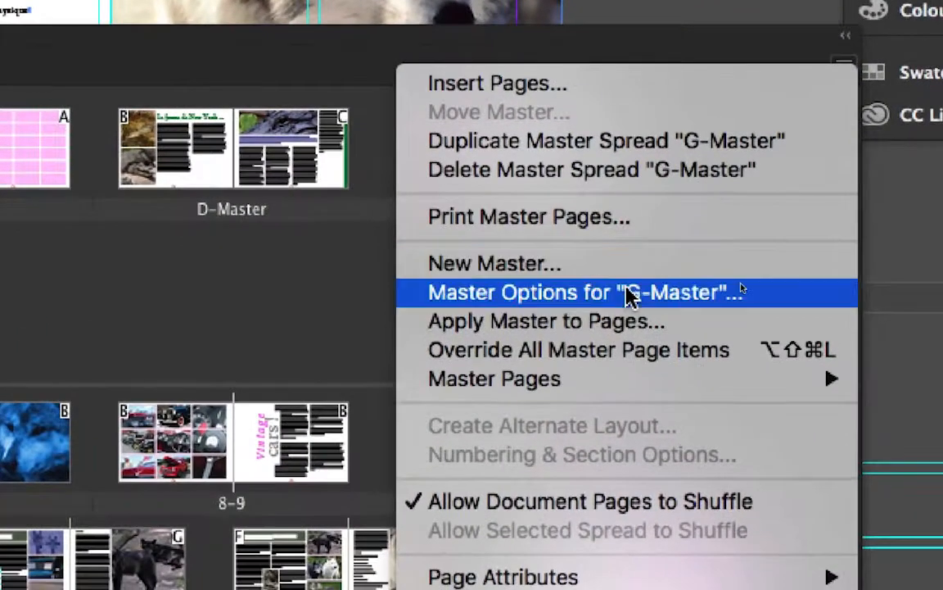
pyautogui.click(627, 295)
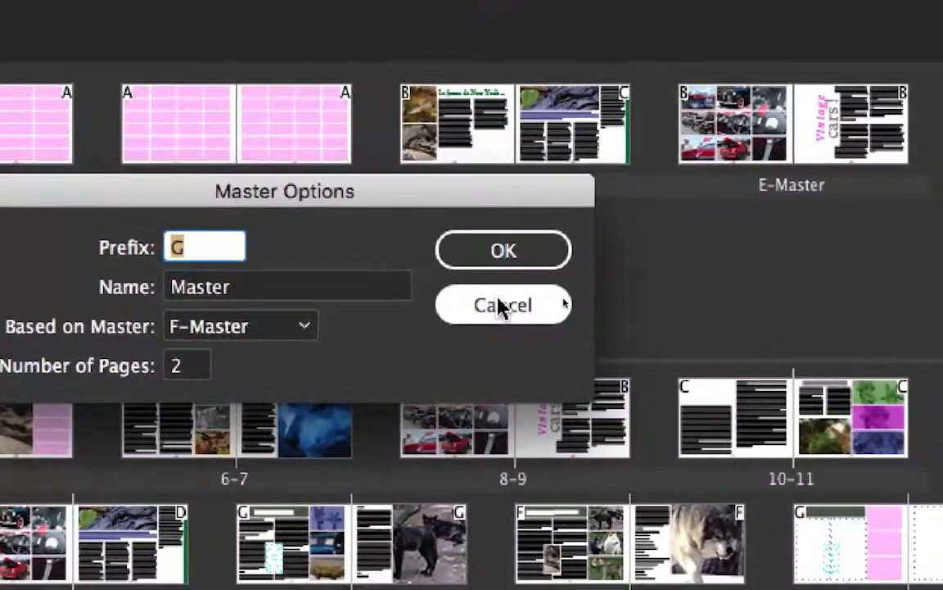
pyautogui.click(501, 305)
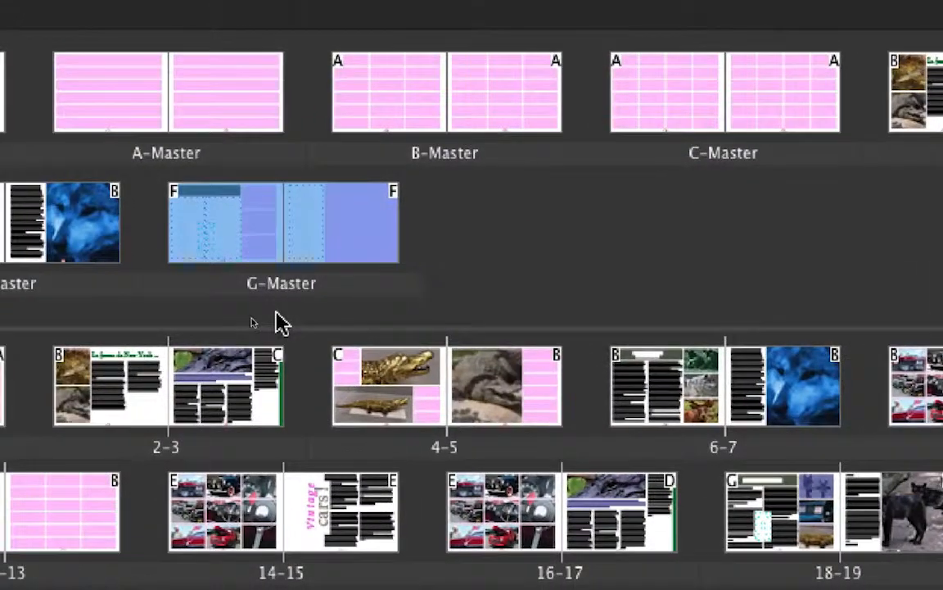
pyautogui.click(277, 319)
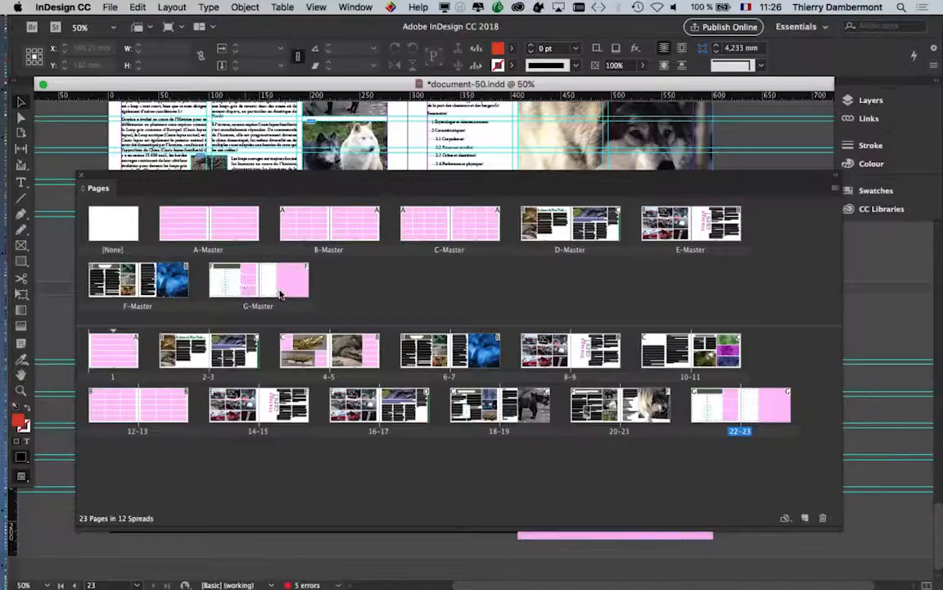
# - Display page 22 of the new G-Master spread in the document window, close the Pages panel and adjust the window height
pyautogui.click(279, 295)
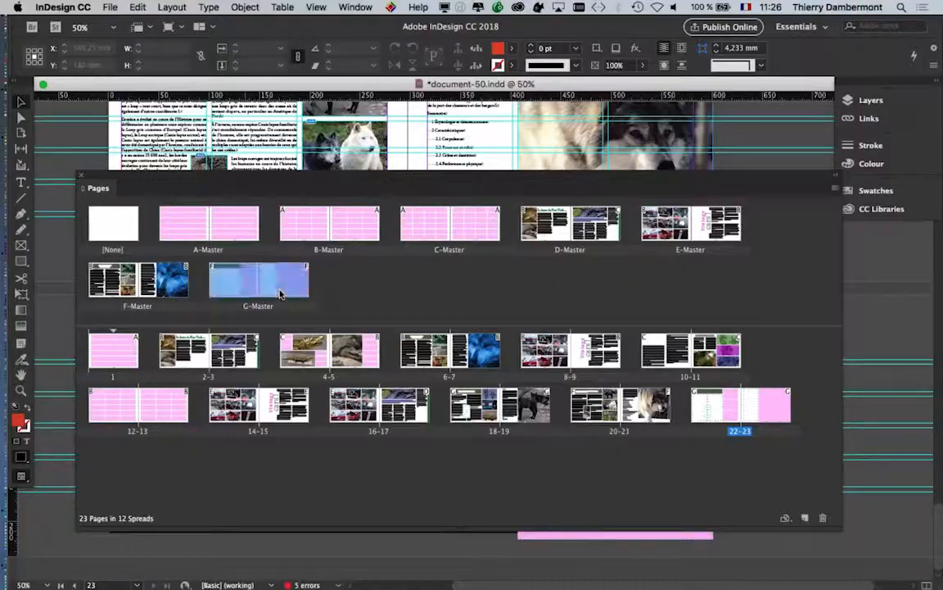
pyautogui.moveTo(279, 295); pyautogui.dragTo(571, 402)
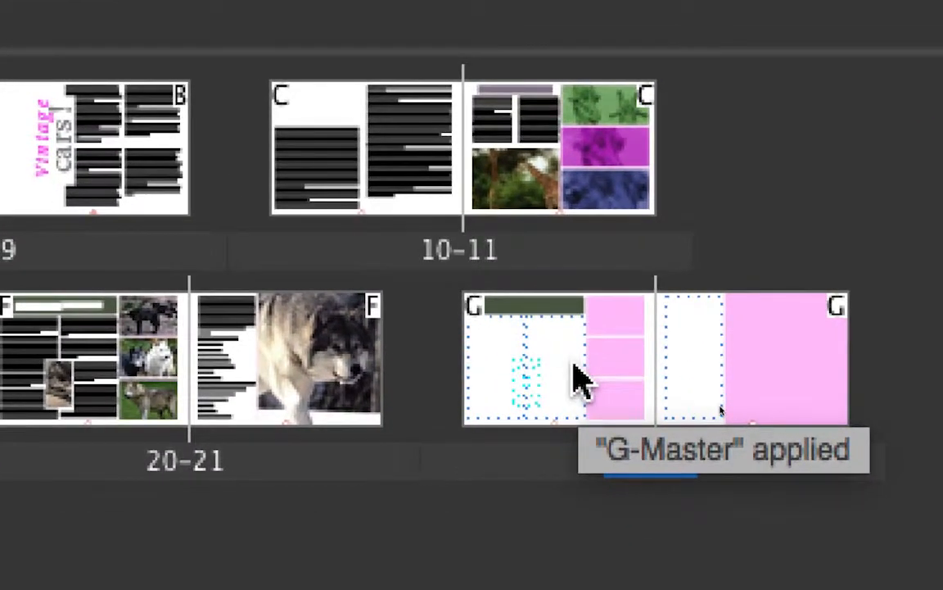
pyautogui.click(581, 380)
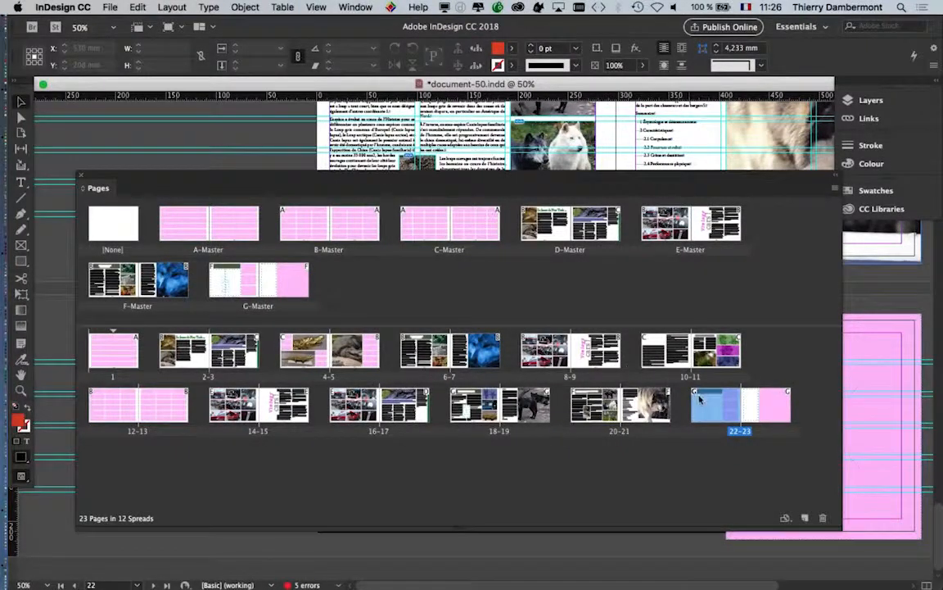
pyautogui.doubleClick(700, 399)
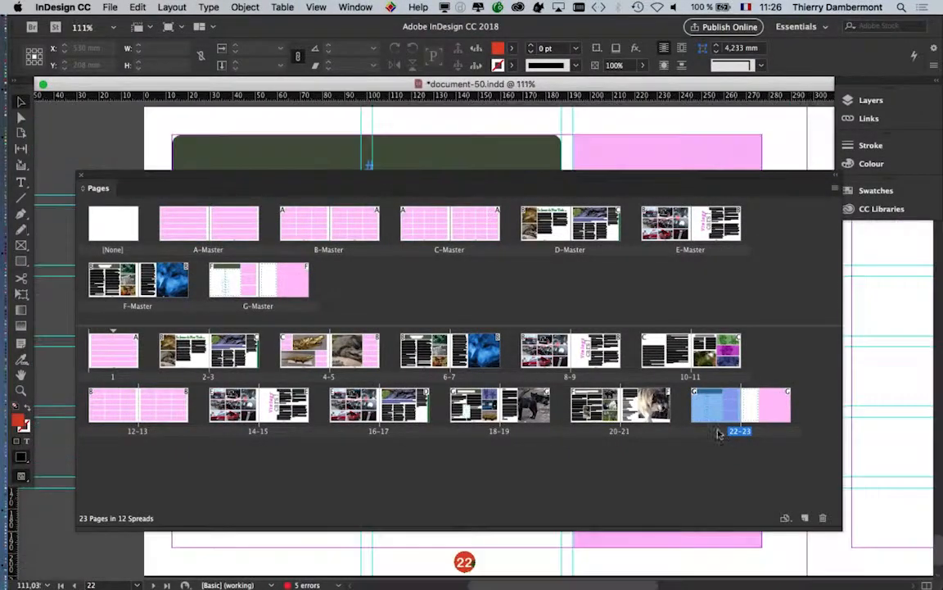
pyautogui.moveTo(937, 583); pyautogui.dragTo(930, 537)
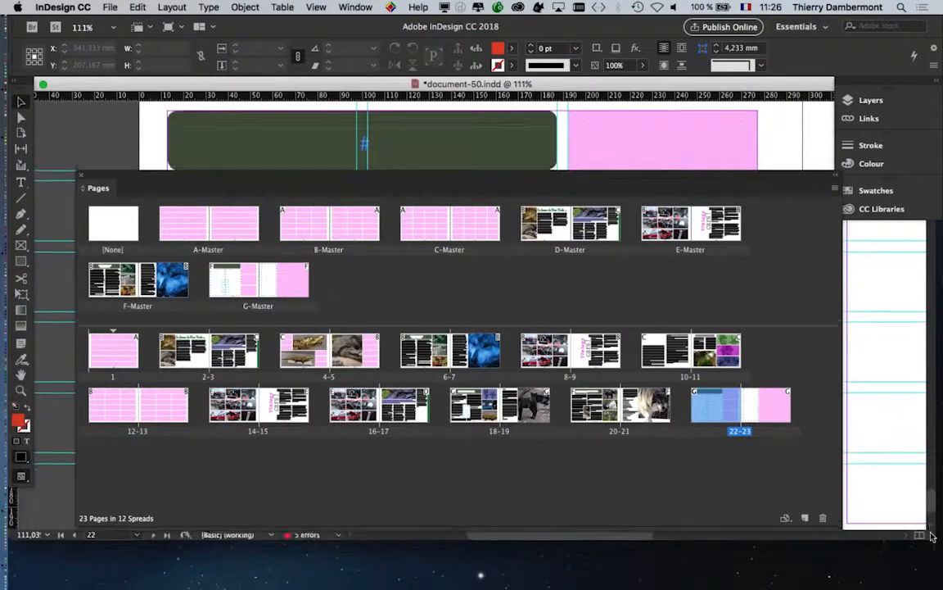
pyautogui.click(83, 177)
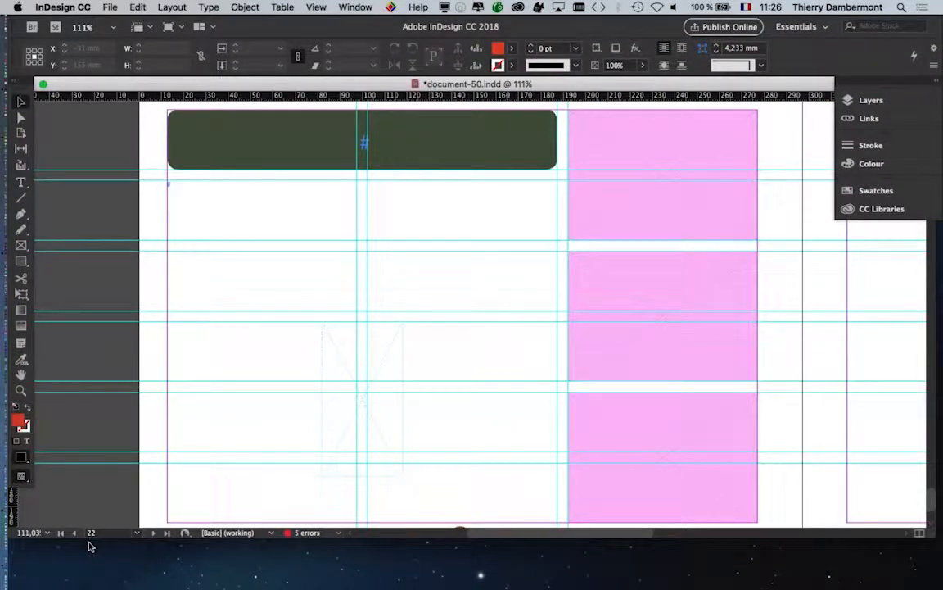
pyautogui.moveTo(932, 538); pyautogui.dragTo(926, 581)
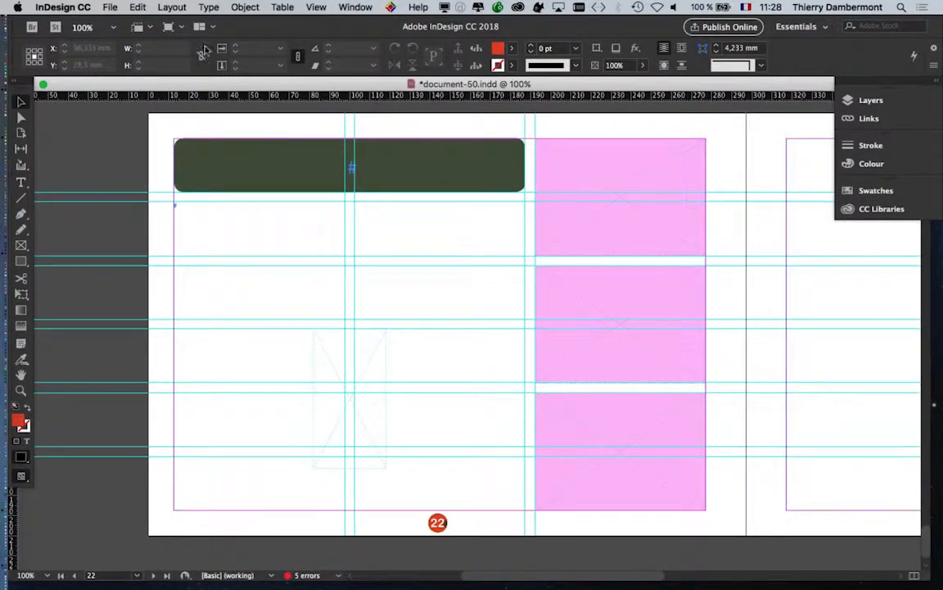
# - Save the document under the new name document-51.indd in the document-50 Folder, keeping the InDesign CC 2018 document format
pyautogui.click(115, 6)
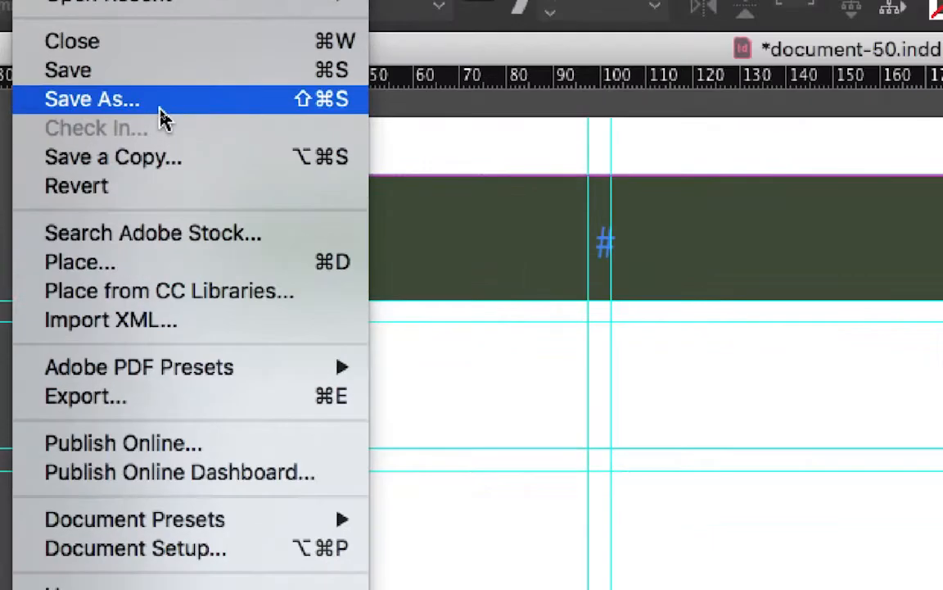
pyautogui.click(161, 119)
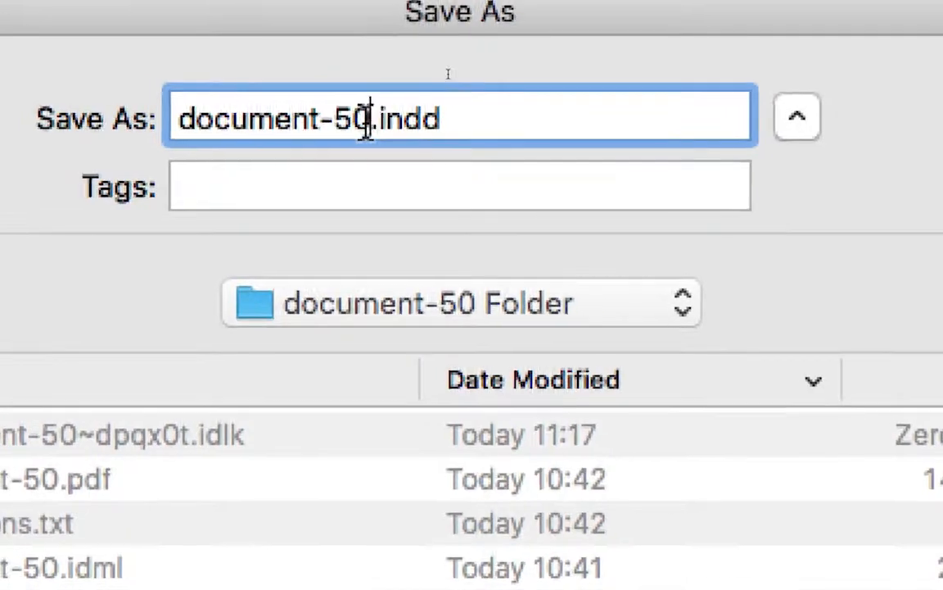
pyautogui.moveTo(366, 123); pyautogui.dragTo(349, 122)
pyautogui.write('1')
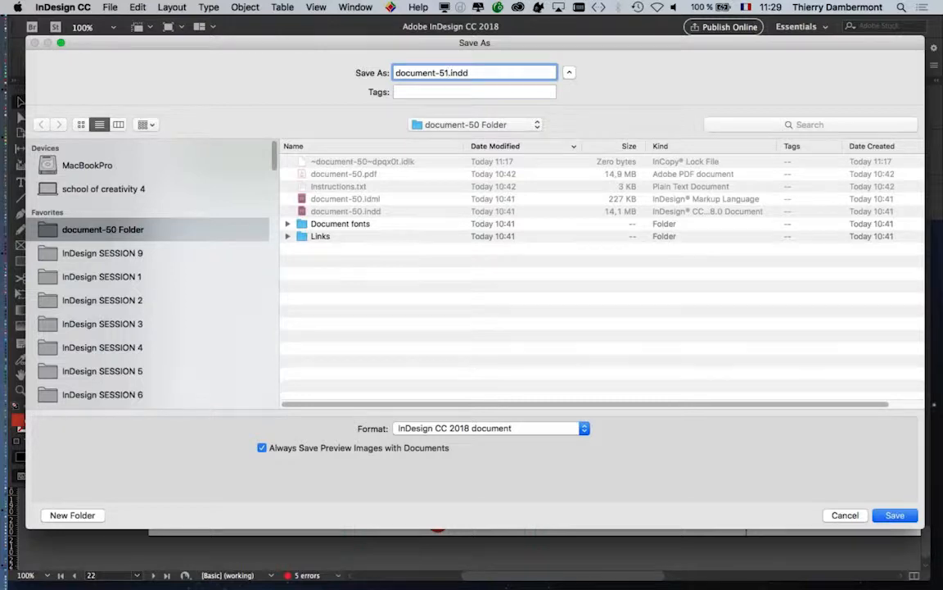
pyautogui.moveTo(924, 527); pyautogui.dragTo(720, 544)
pyautogui.moveTo(314, 44); pyautogui.dragTo(395, 45)
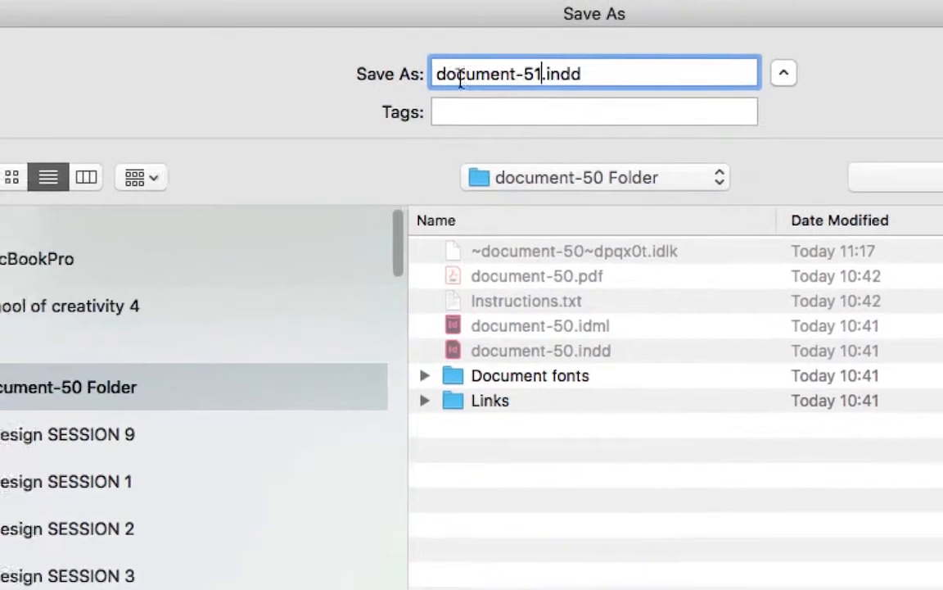
pyautogui.click(519, 76)
pyautogui.moveTo(488, 76); pyautogui.dragTo(375, 99)
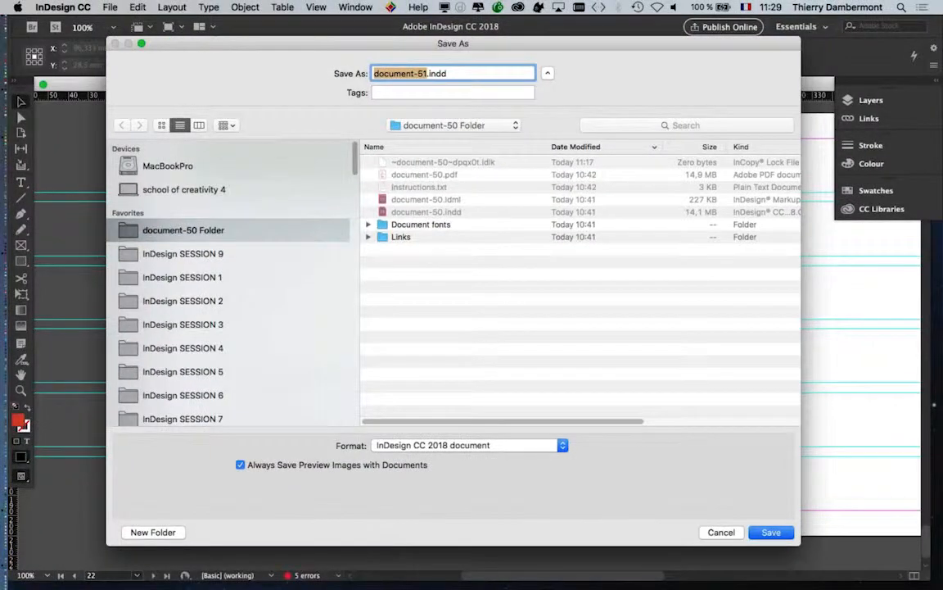
pyautogui.moveTo(800, 544); pyautogui.dragTo(819, 447)
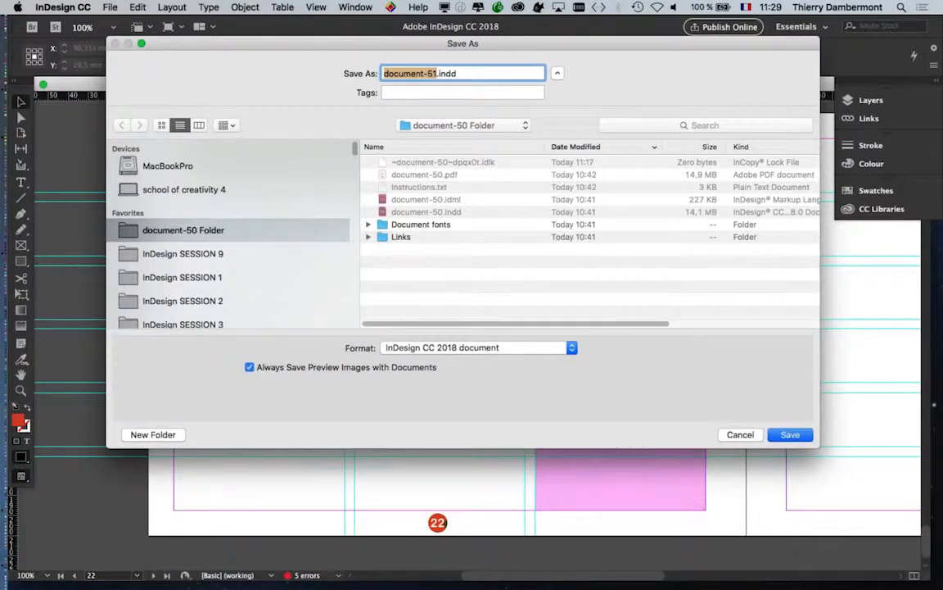
pyautogui.moveTo(463, 43); pyautogui.dragTo(448, 107)
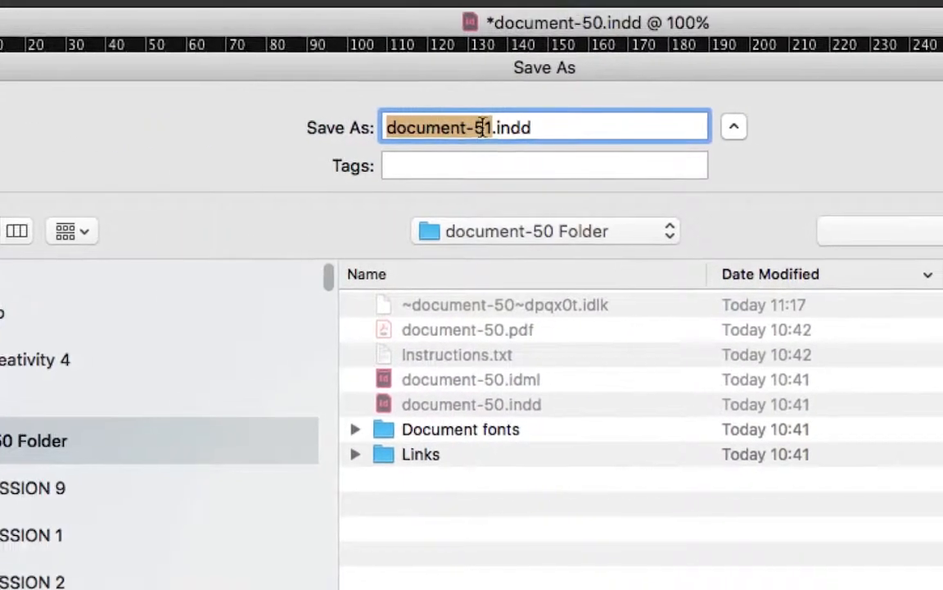
pyautogui.click(424, 136)
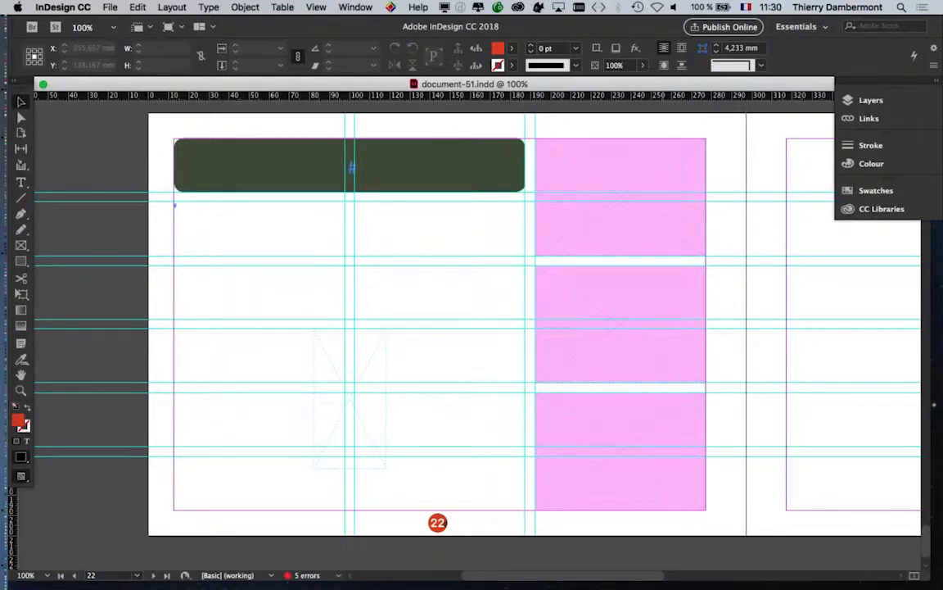
# - Undock the Tools panel, cycle through its single-column, single-row and double-column layouts, and leave it floating in two columns beside page 22
pyautogui.moveTo(22, 82); pyautogui.dragTo(77, 114)
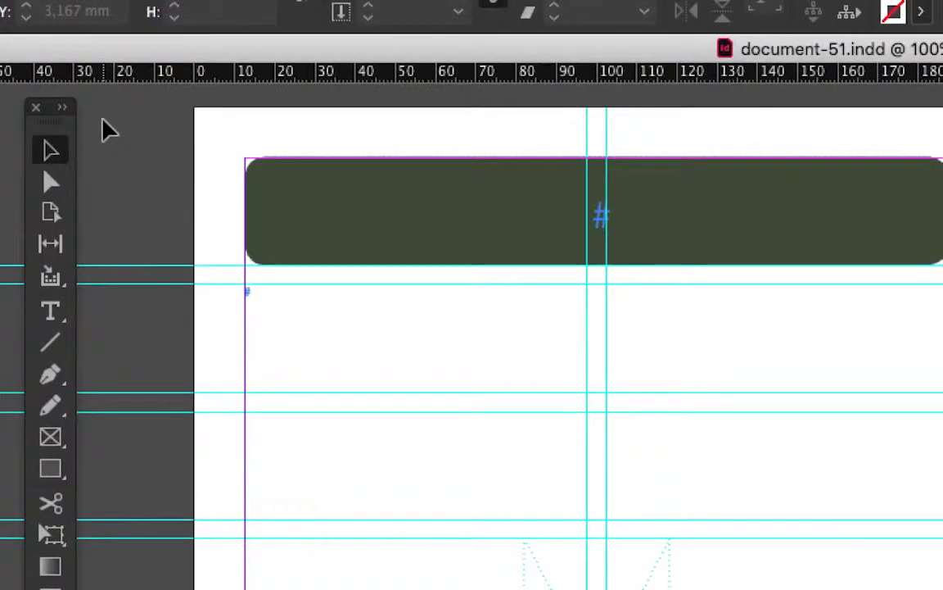
pyautogui.click(89, 118)
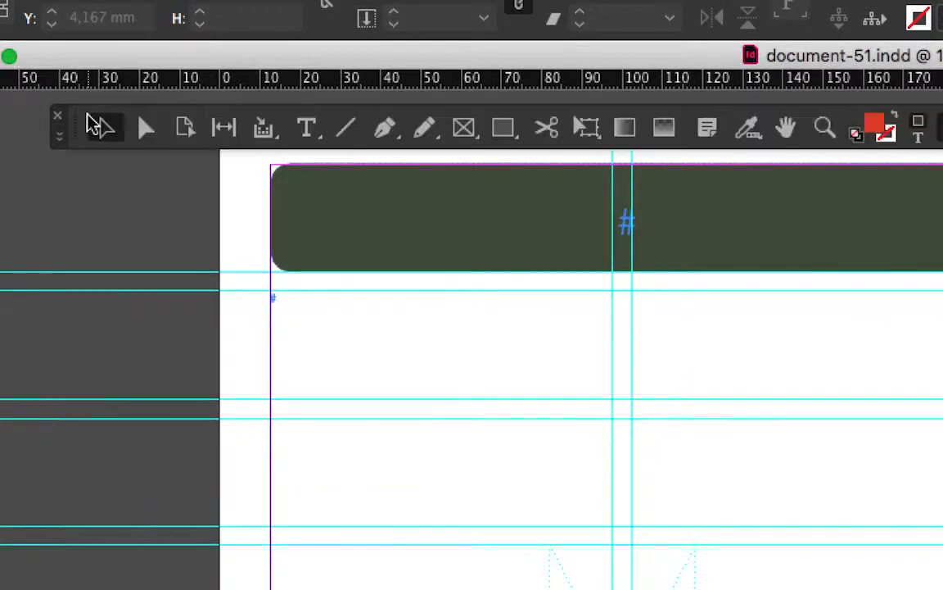
pyautogui.click(58, 137)
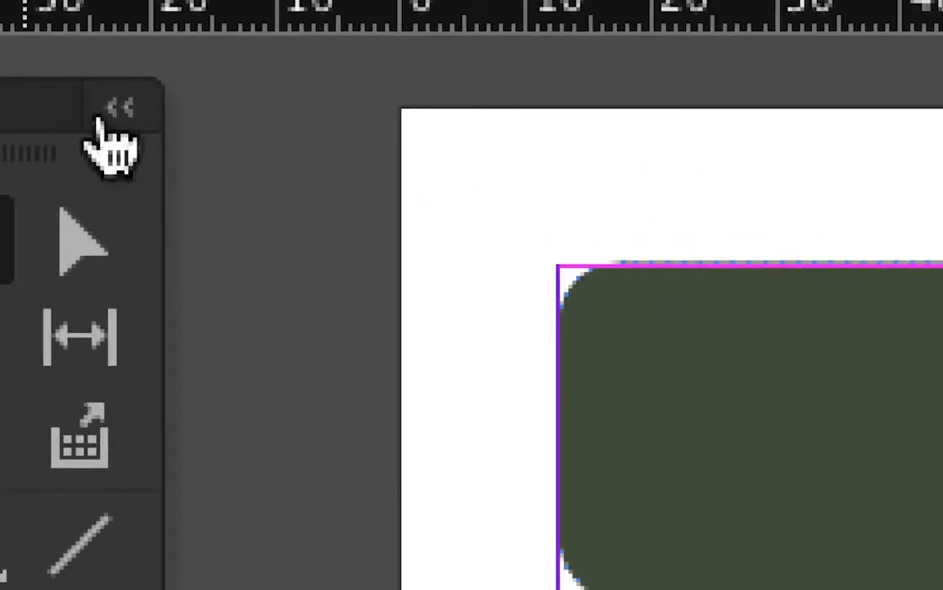
pyautogui.click(99, 119)
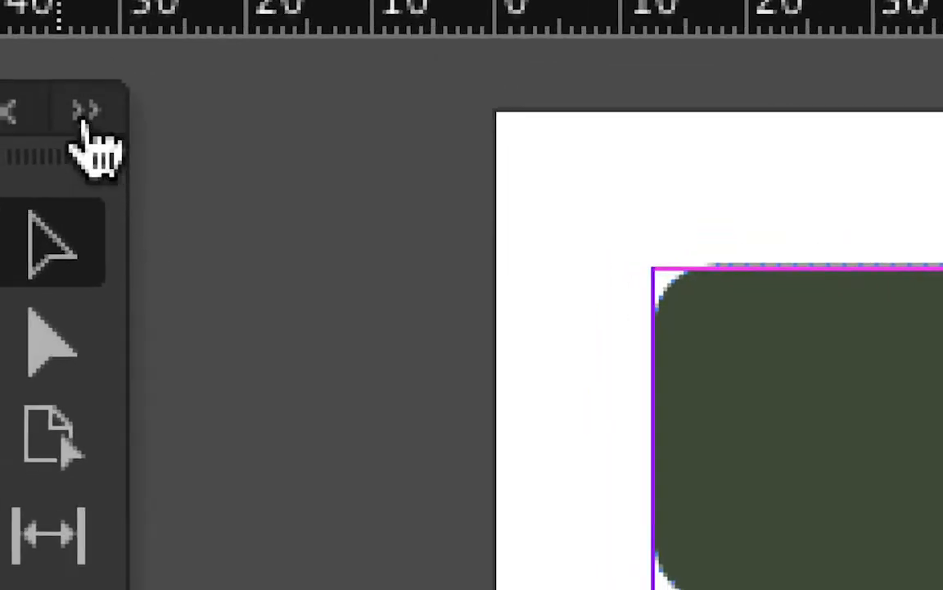
pyautogui.click(82, 118)
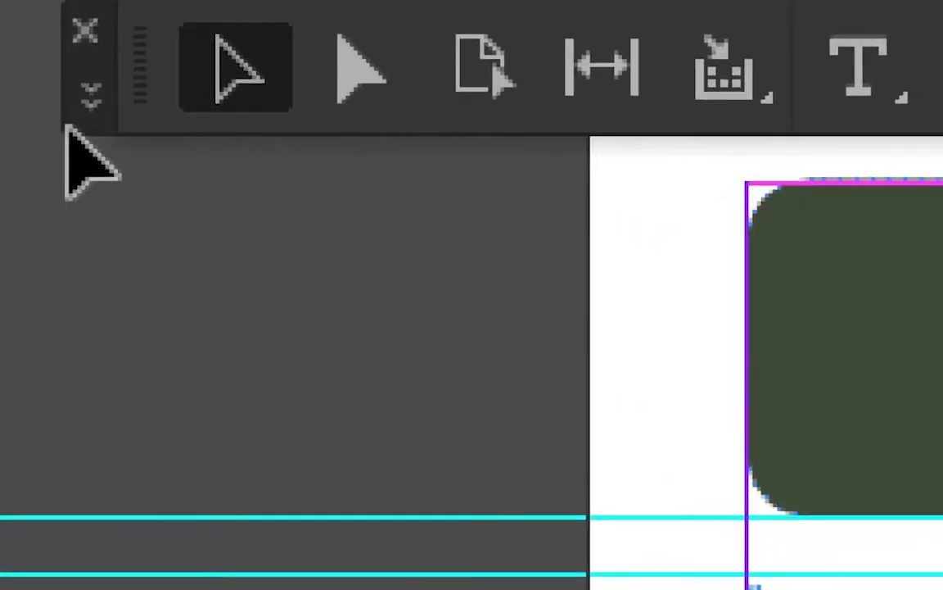
pyautogui.click(0, 190)
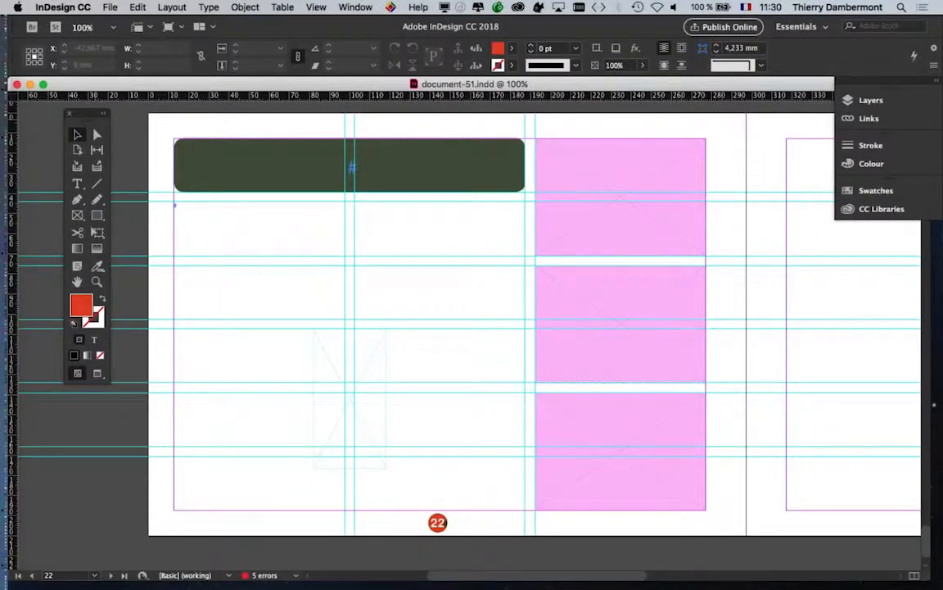
pyautogui.moveTo(86, 113); pyautogui.dragTo(70, 130)
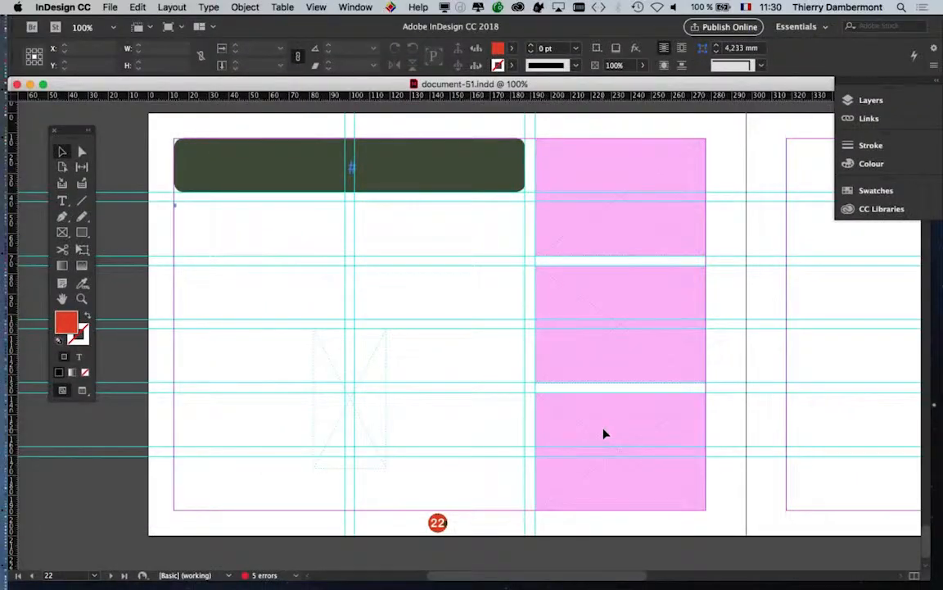
# - Show the whole spread of pages 22-23 at 50%, reopen the Pages panel and position it over the document window
pyautogui.press('super+minus')
pyautogui.hscroll(4, 626, 342)
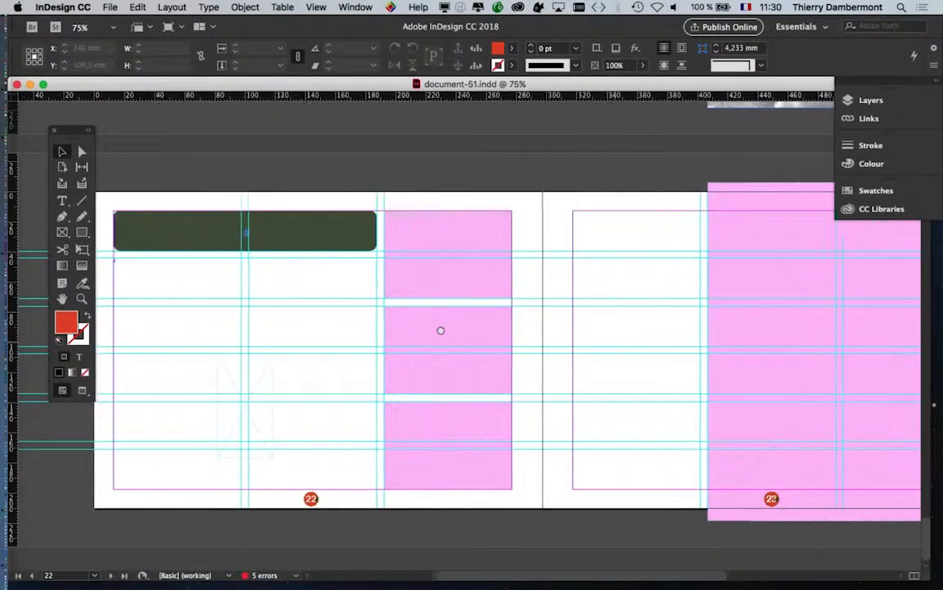
pyautogui.press('super+minus')
pyautogui.moveTo(494, 370); pyautogui.dragTo(396, 370)
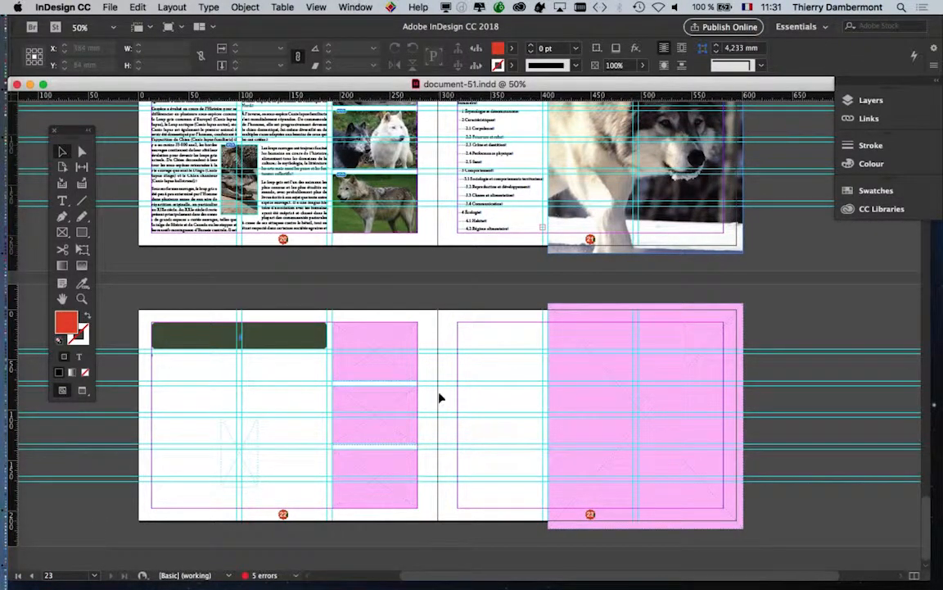
pyautogui.click(357, 7)
pyautogui.click(140, 336)
pyautogui.click(350, 7)
pyautogui.click(402, 230)
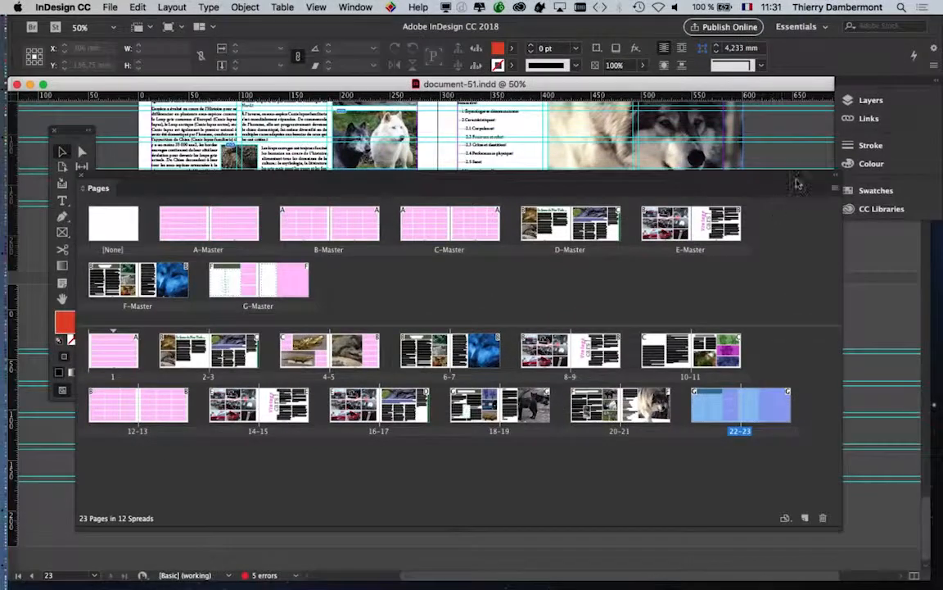
pyautogui.moveTo(803, 177); pyautogui.dragTo(747, 176)
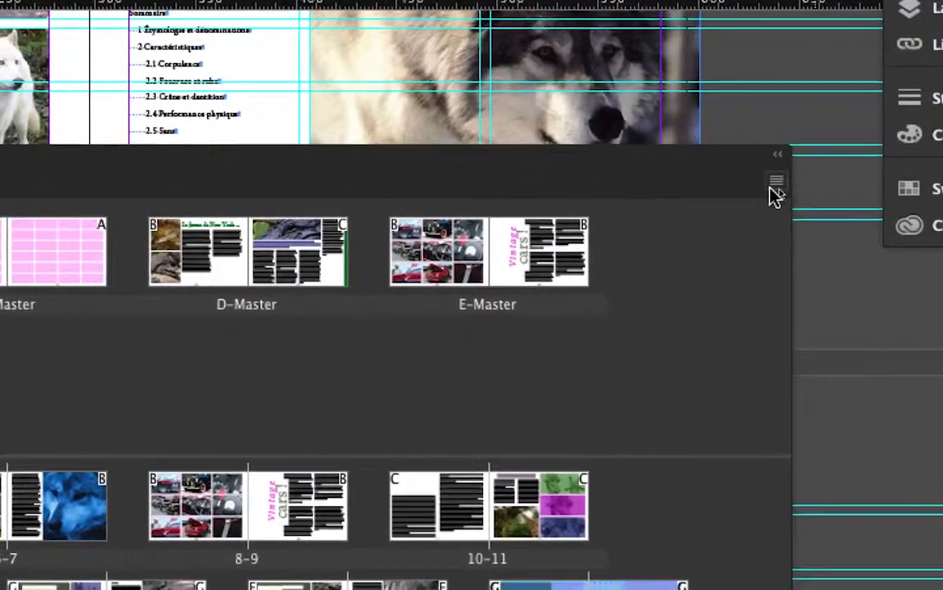
# - Override all master page items on the spread 22-23 and move the Pages panel clear of the spread
pyautogui.click(781, 186)
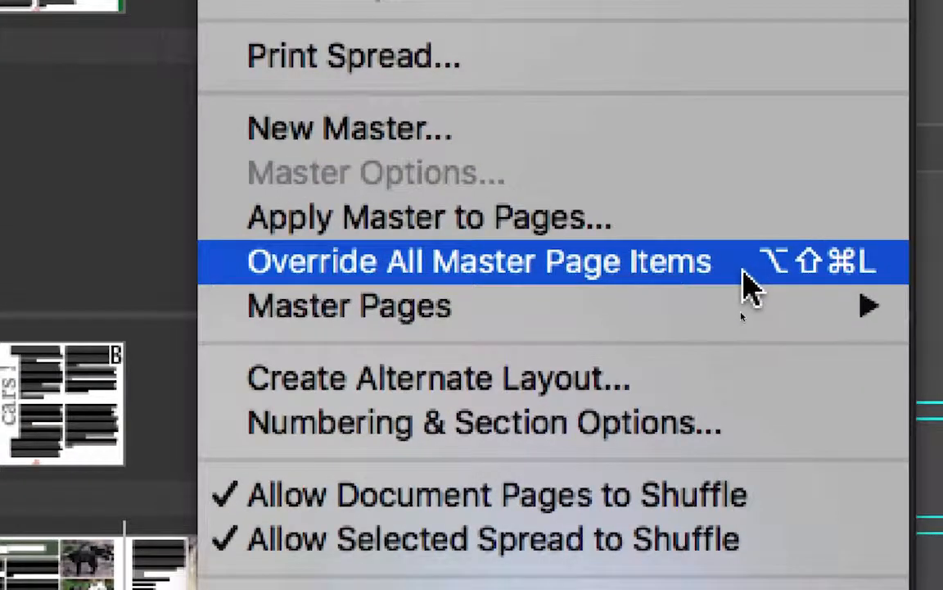
pyautogui.click(749, 282)
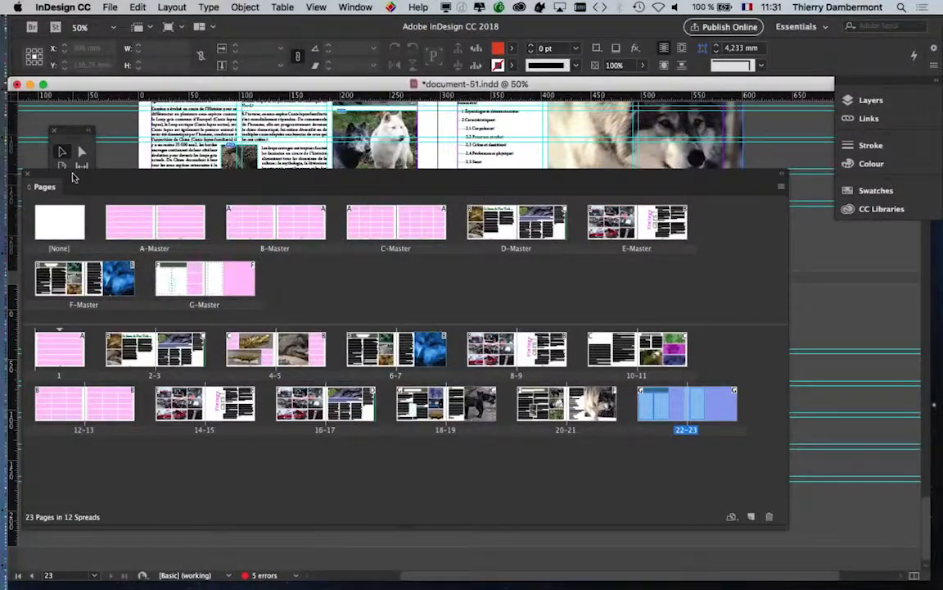
pyautogui.click(781, 187)
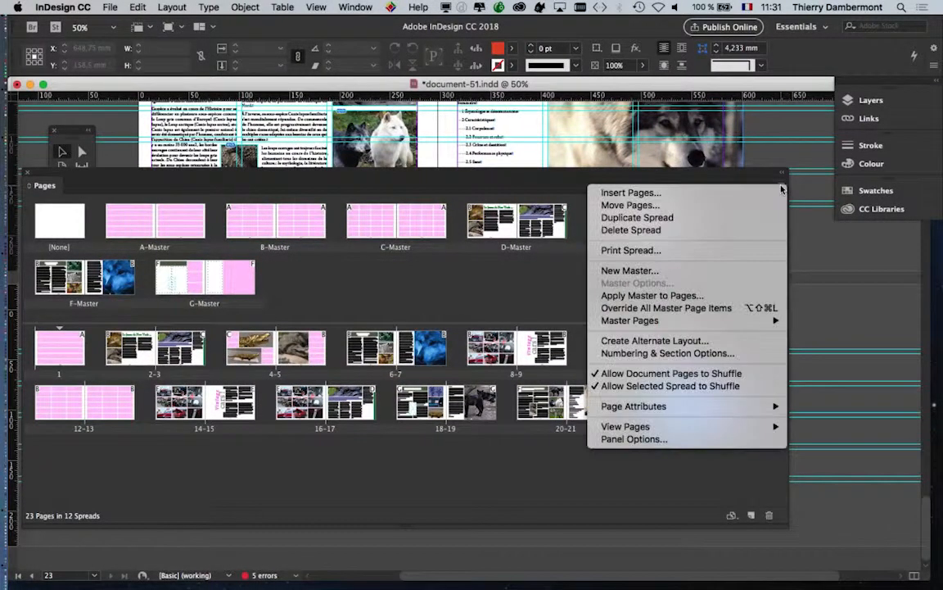
pyautogui.click(757, 308)
pyautogui.moveTo(41, 175); pyautogui.dragTo(800, 482)
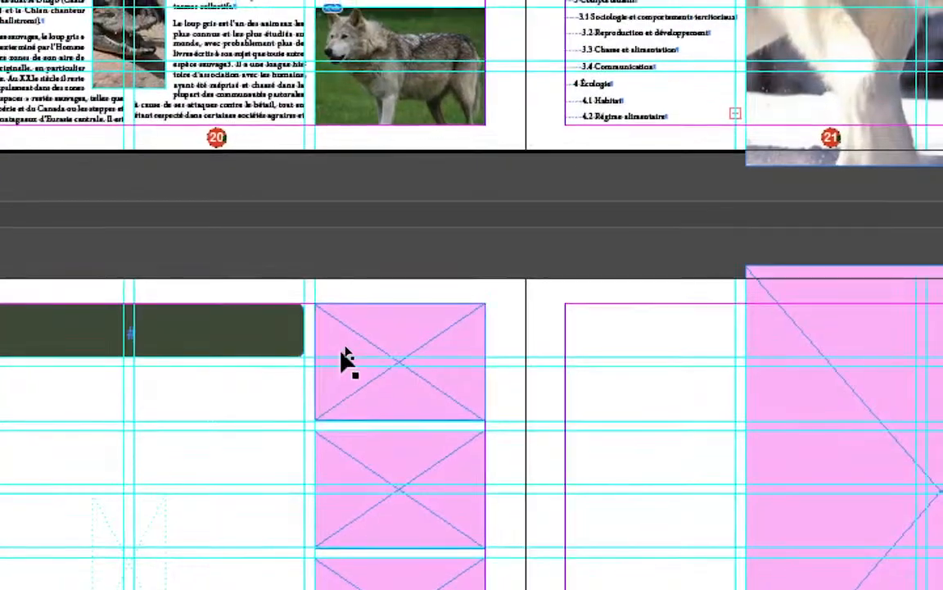
# - Select the title bar, image frames and threaded text frames on pages 22-23 one after another to check that they are editable
pyautogui.click(362, 336)
pyautogui.click(254, 310)
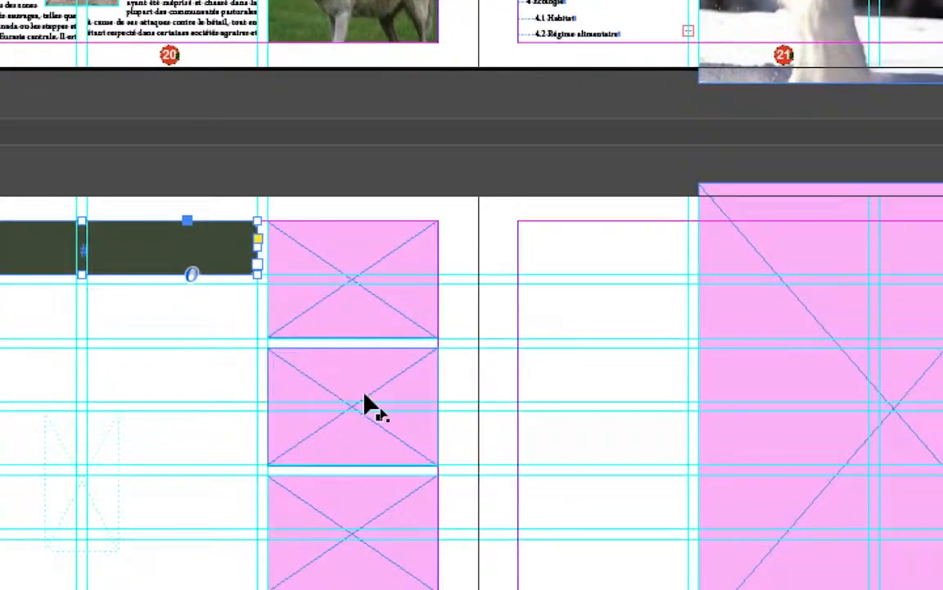
pyautogui.click(474, 484)
pyautogui.click(474, 581)
pyautogui.click(308, 421)
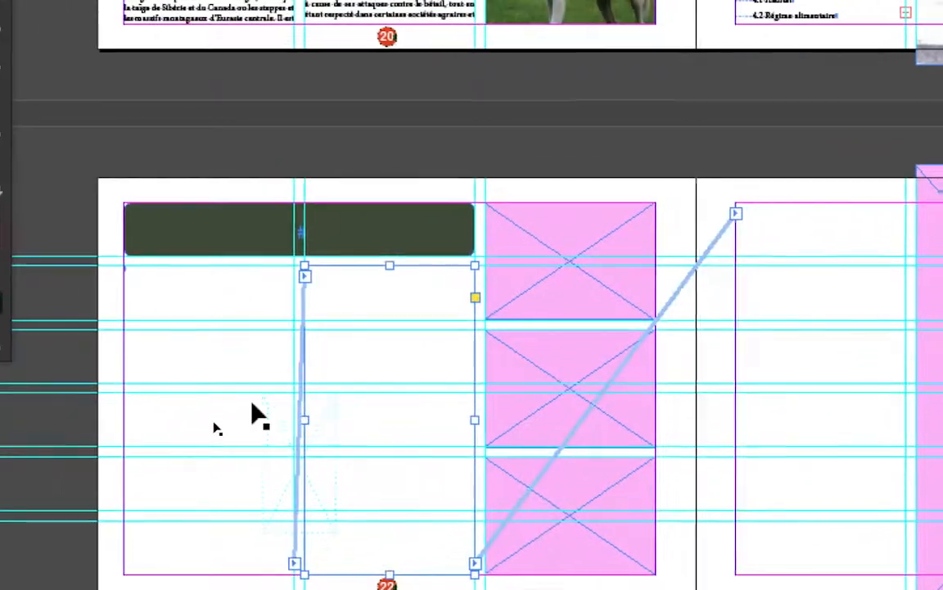
pyautogui.click(122, 391)
pyautogui.click(720, 337)
pyautogui.click(484, 395)
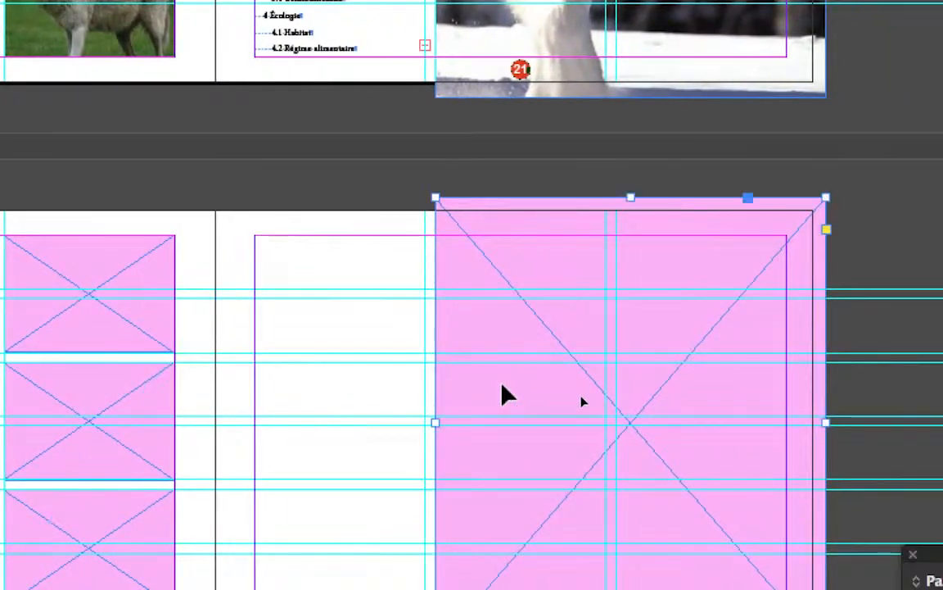
pyautogui.click(391, 397)
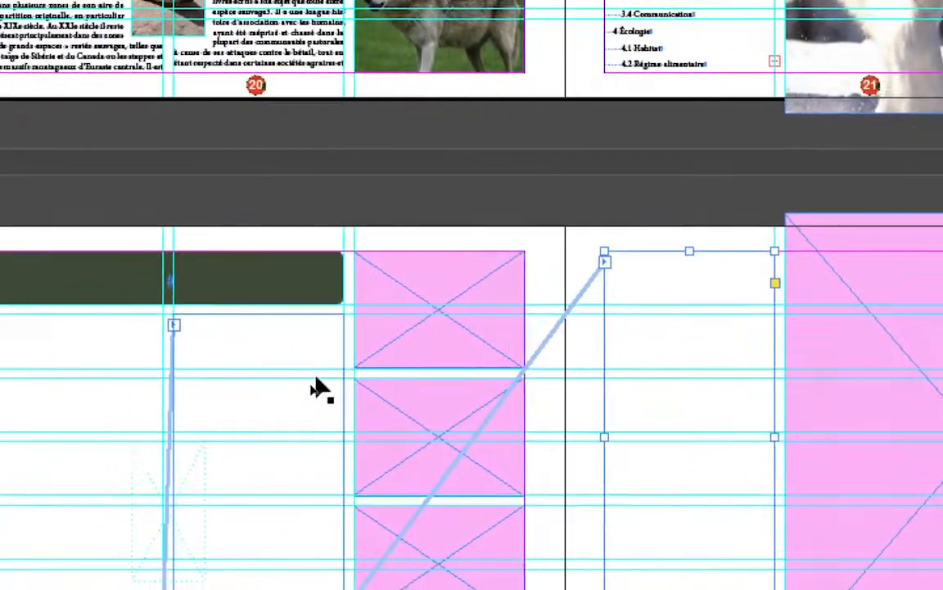
pyautogui.click(261, 381)
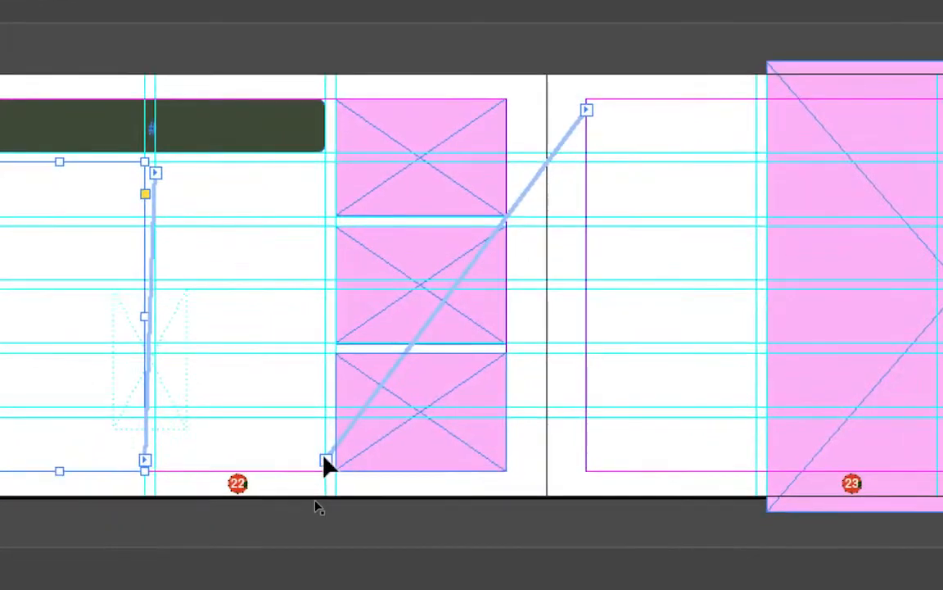
pyautogui.click(272, 447)
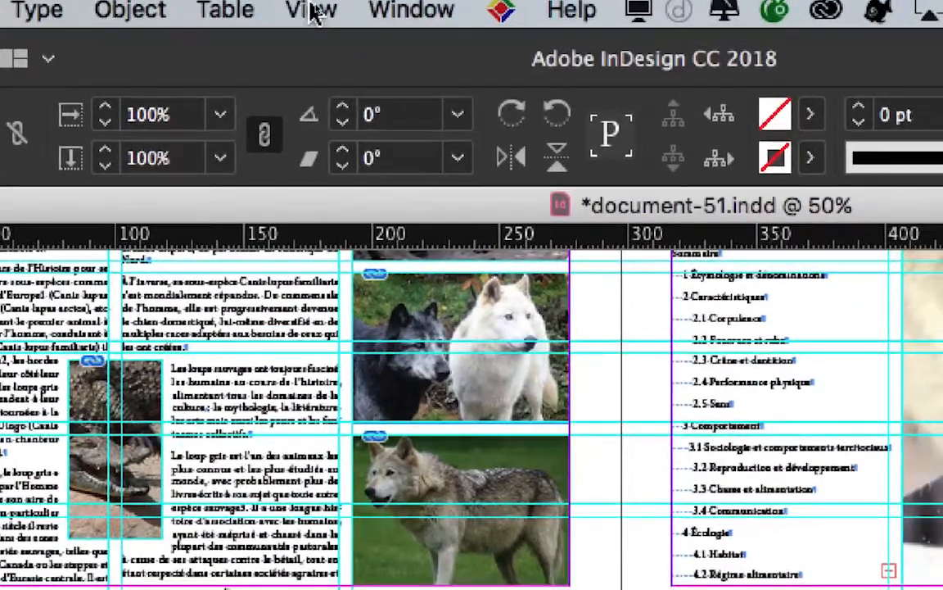
# - Look up the text thread display option without changing it, and examine the text threading by selecting the text frames on pages 22-23
pyautogui.click(365, 18)
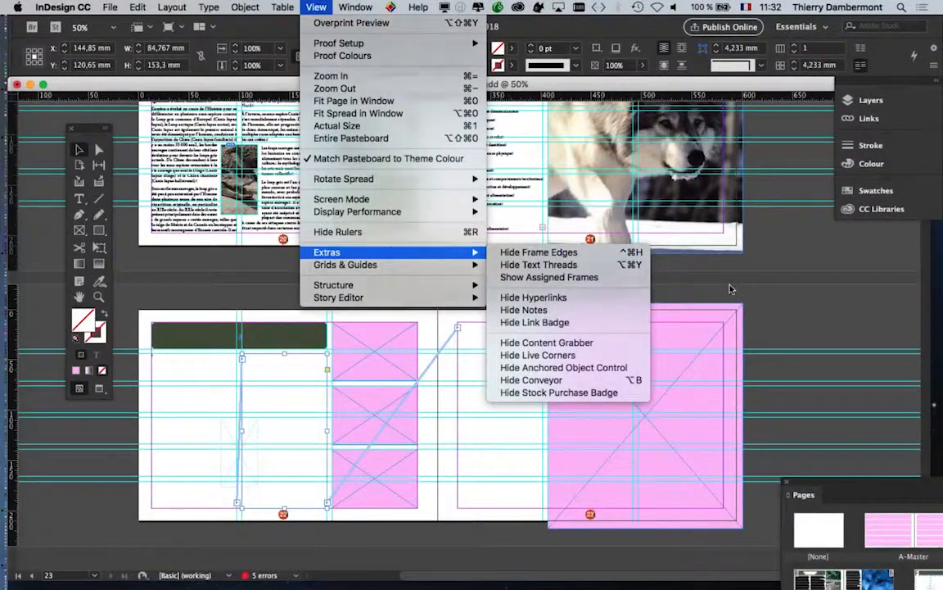
pyautogui.click(731, 289)
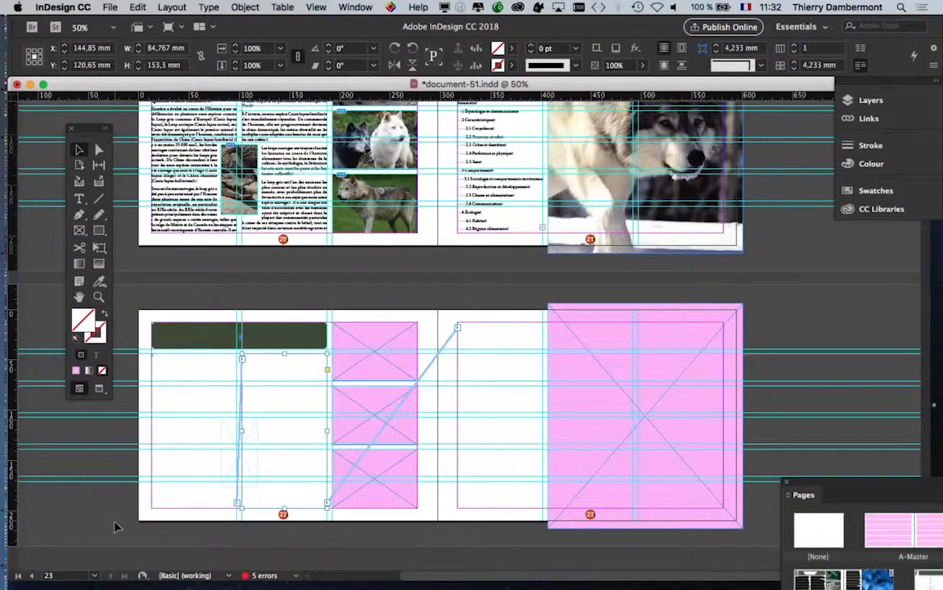
pyautogui.click(115, 527)
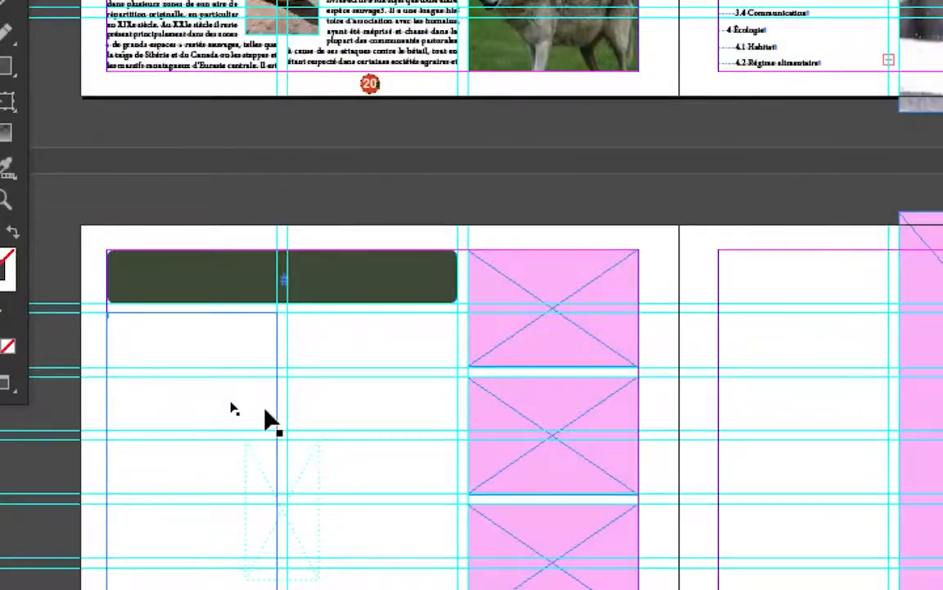
pyautogui.click(233, 402)
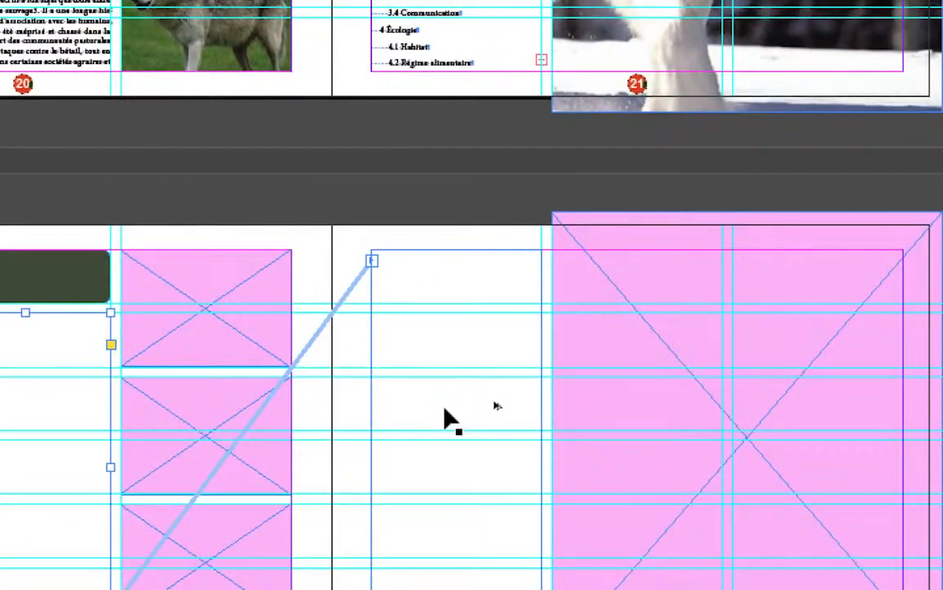
pyautogui.click(446, 417)
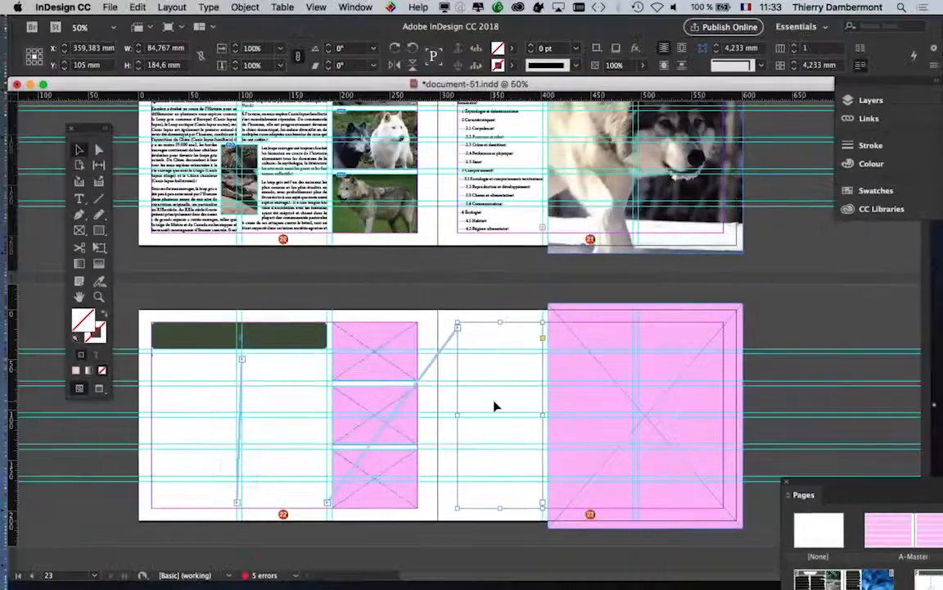
pyautogui.click(219, 394)
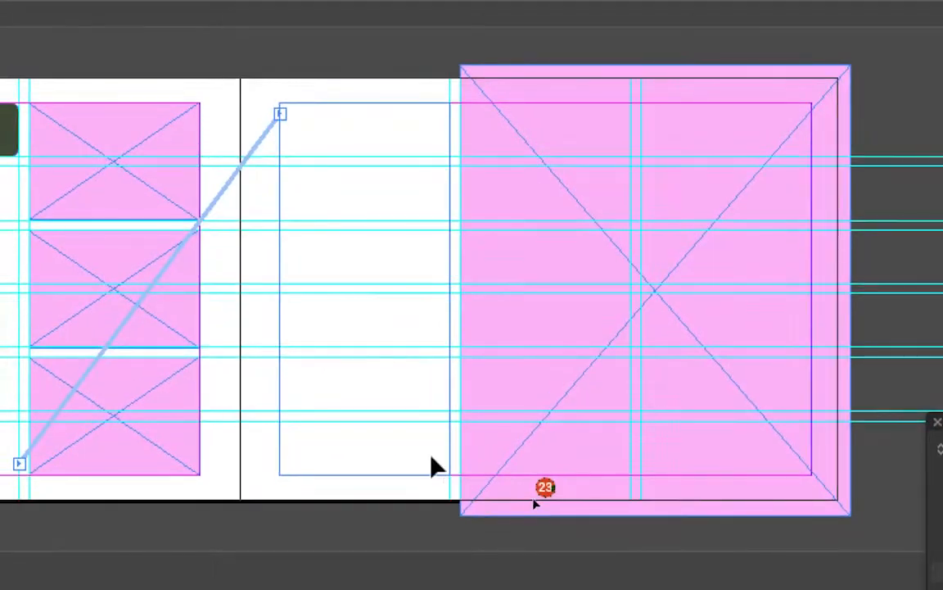
# - Trace the text thread from the page 23 frame back through the two text columns on page 22
pyautogui.click(431, 458)
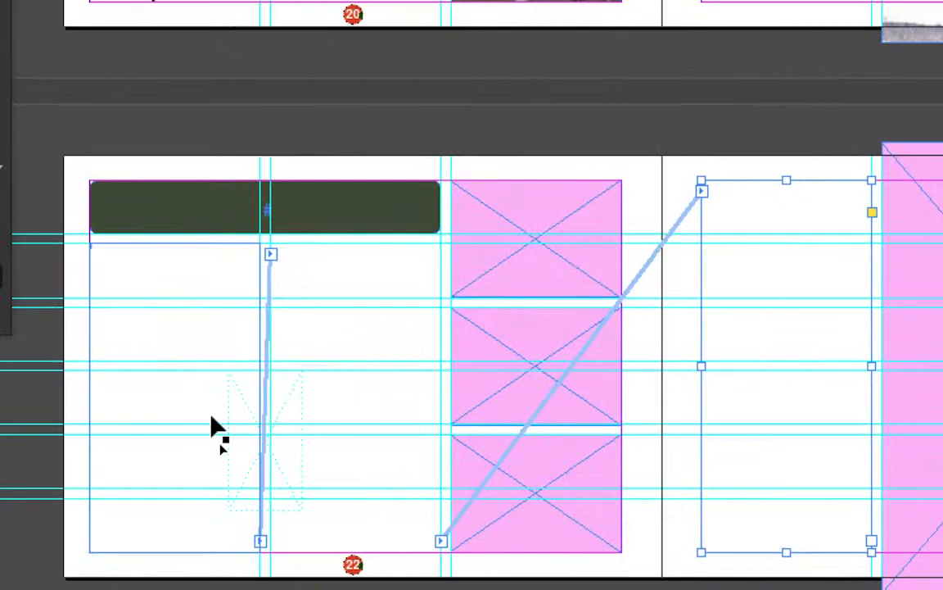
pyautogui.click(220, 413)
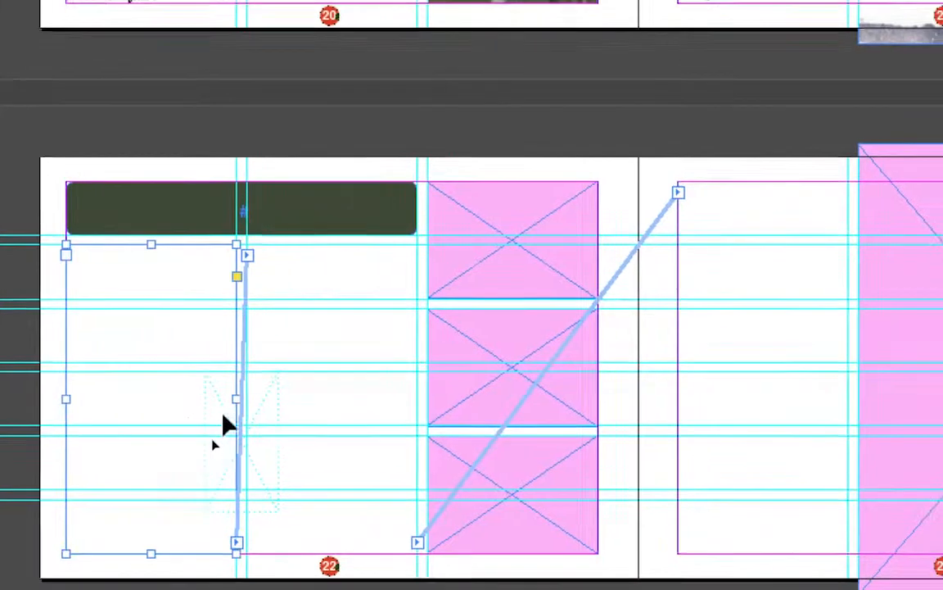
pyautogui.click(245, 412)
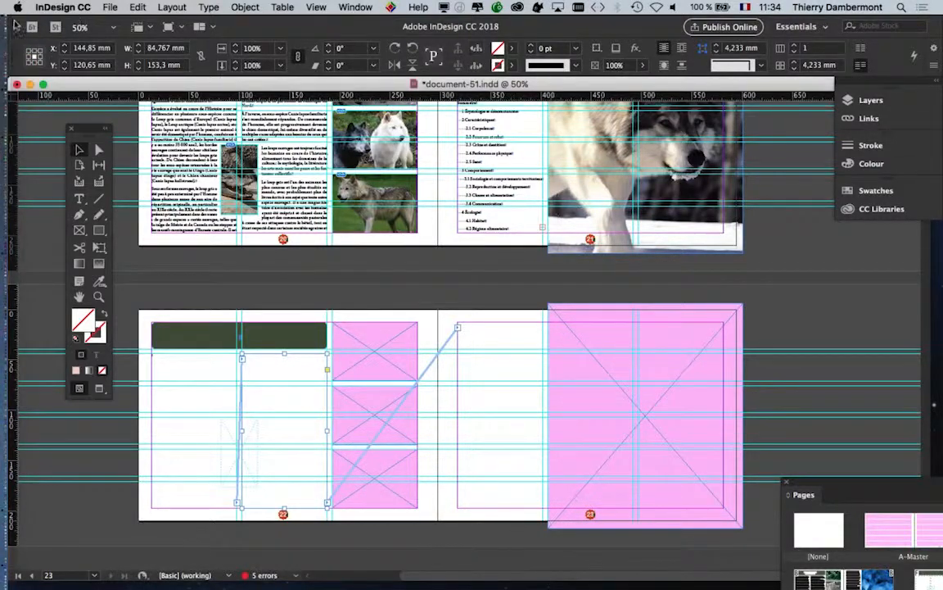
# - Review the Smart Text Reflow settings in the Type preferences, leaving the options as they are
pyautogui.click(62, 7)
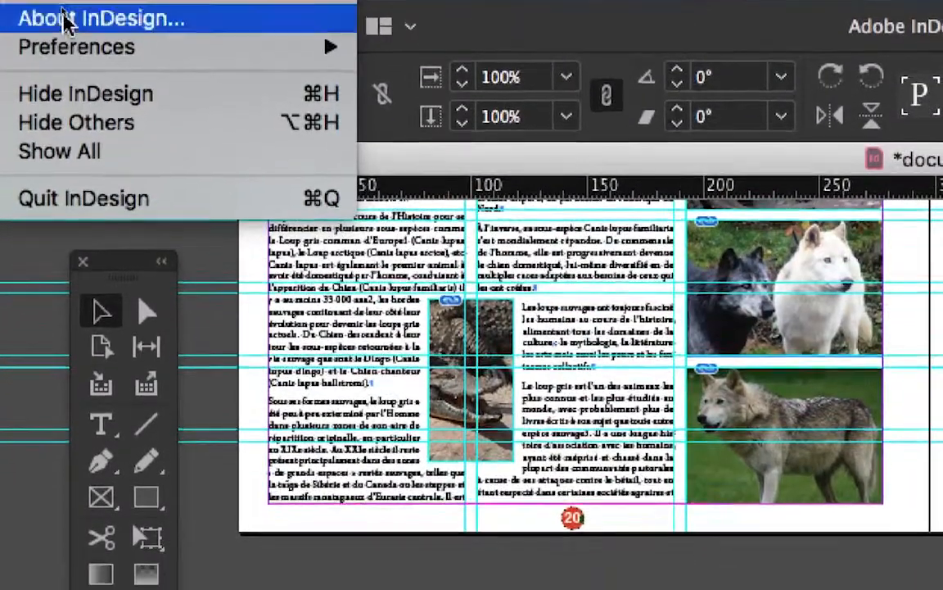
pyautogui.moveTo(98, 81)
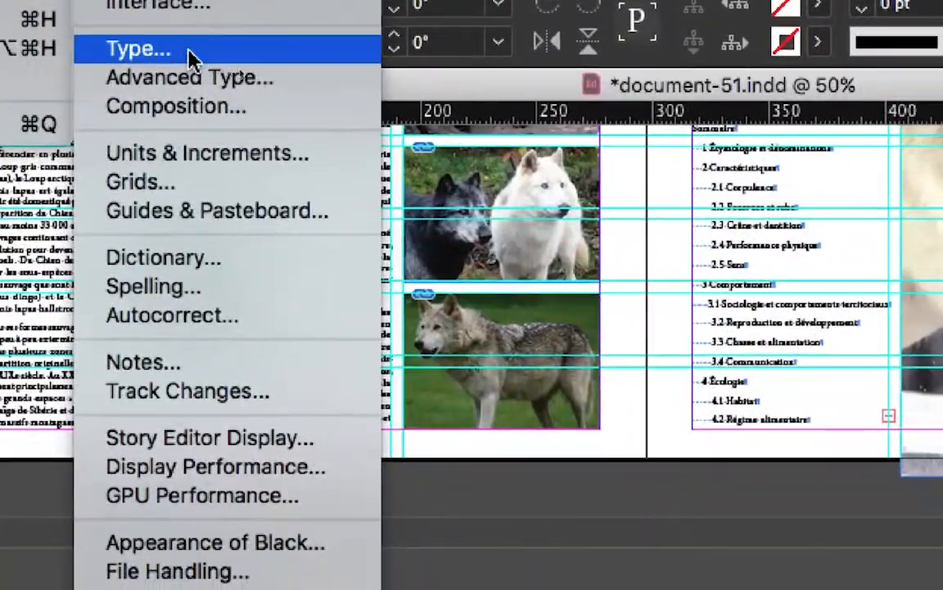
pyautogui.click(490, 108)
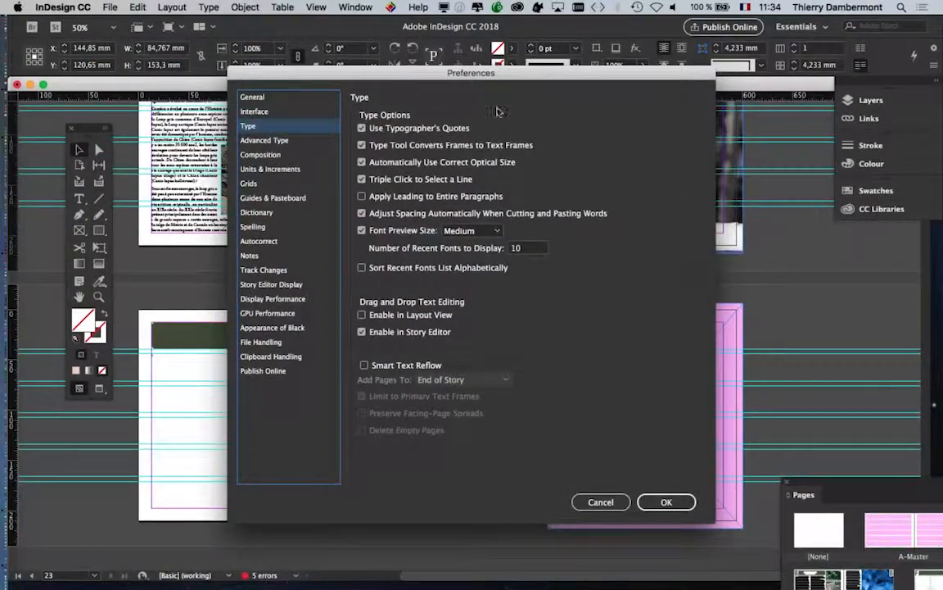
pyautogui.moveTo(496, 77); pyautogui.dragTo(461, 121)
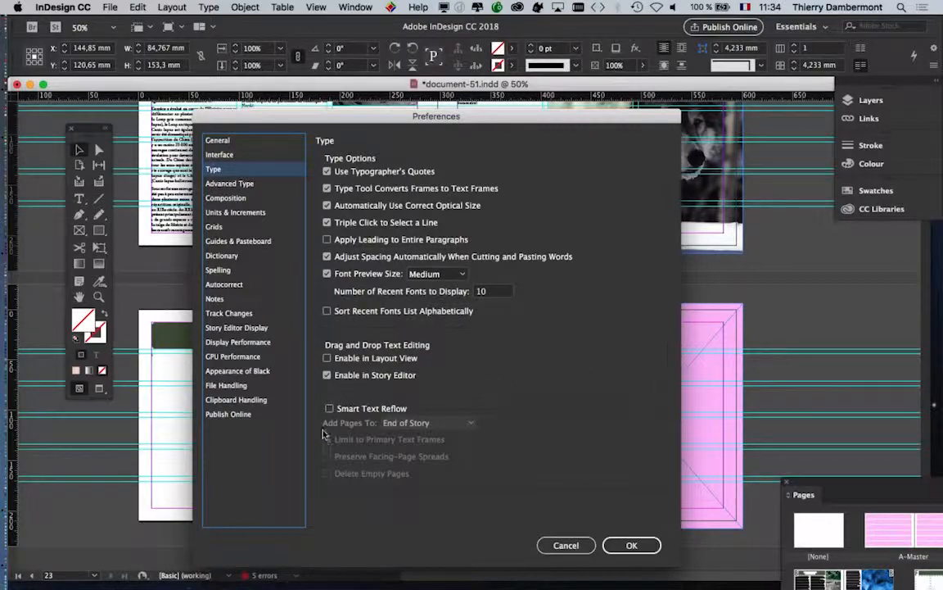
pyautogui.press('alt')
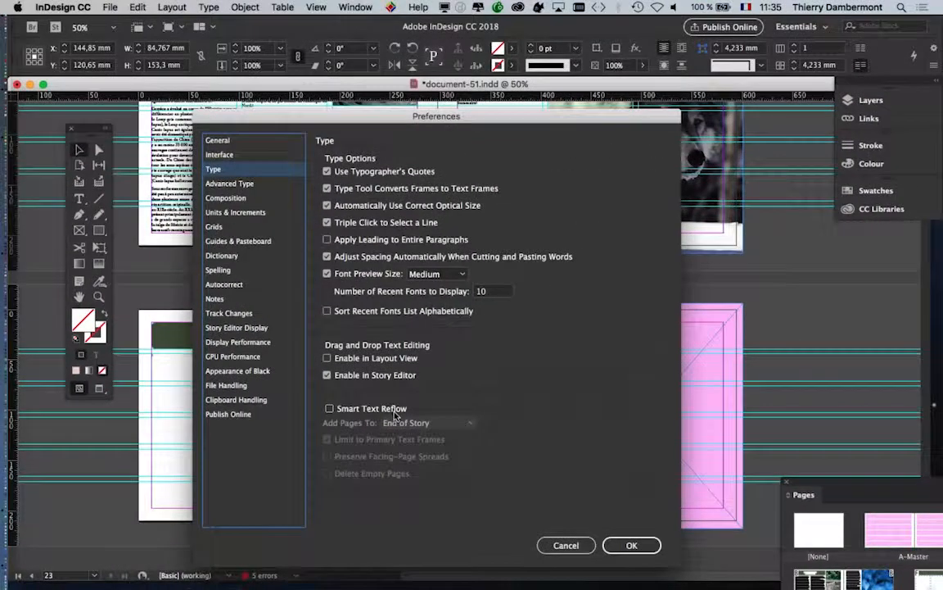
pyautogui.click(610, 543)
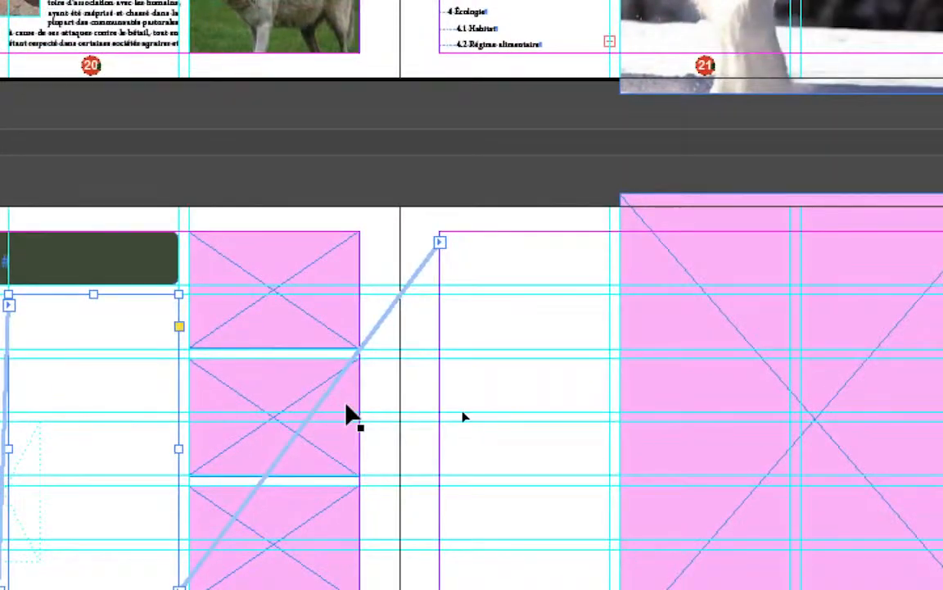
# - Inspect the end of the text thread on page 23 and each of the three image frames on page 22
pyautogui.click(501, 483)
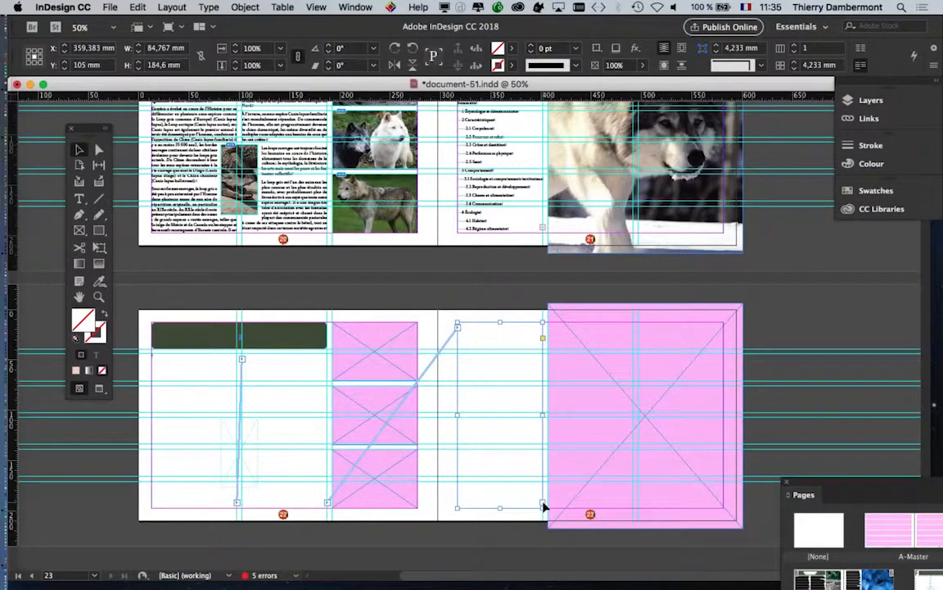
pyautogui.click(291, 297)
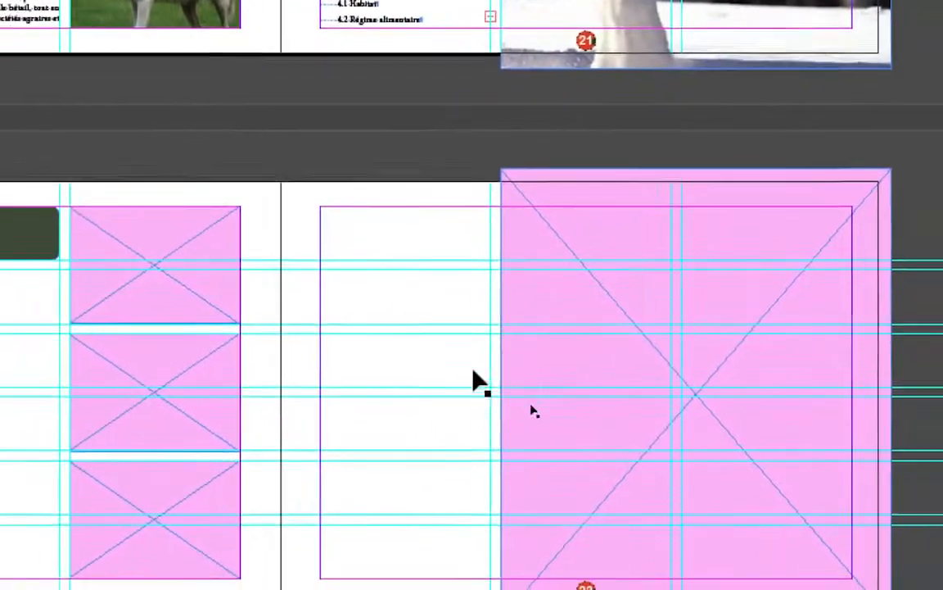
pyautogui.click(110, 294)
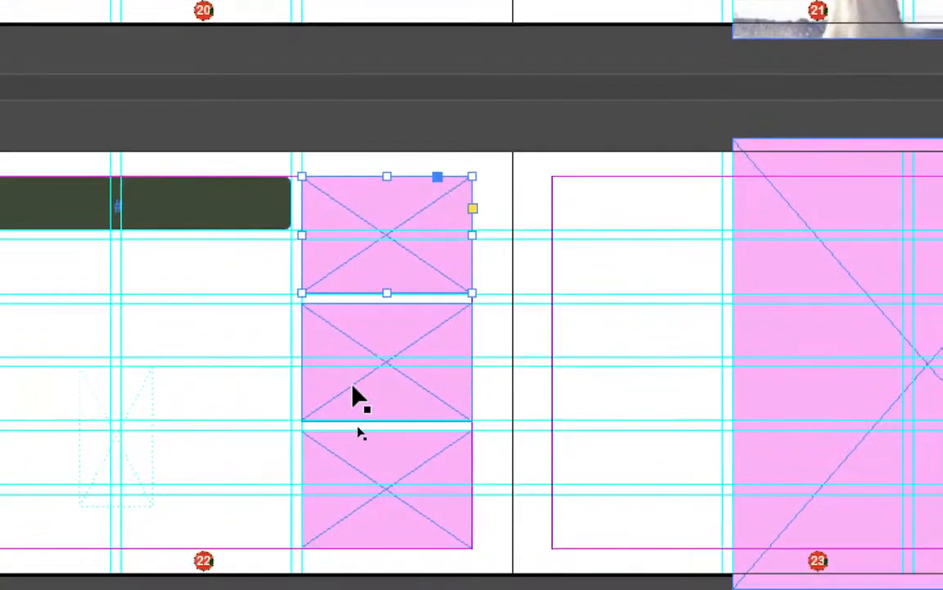
pyautogui.click(359, 401)
pyautogui.click(360, 475)
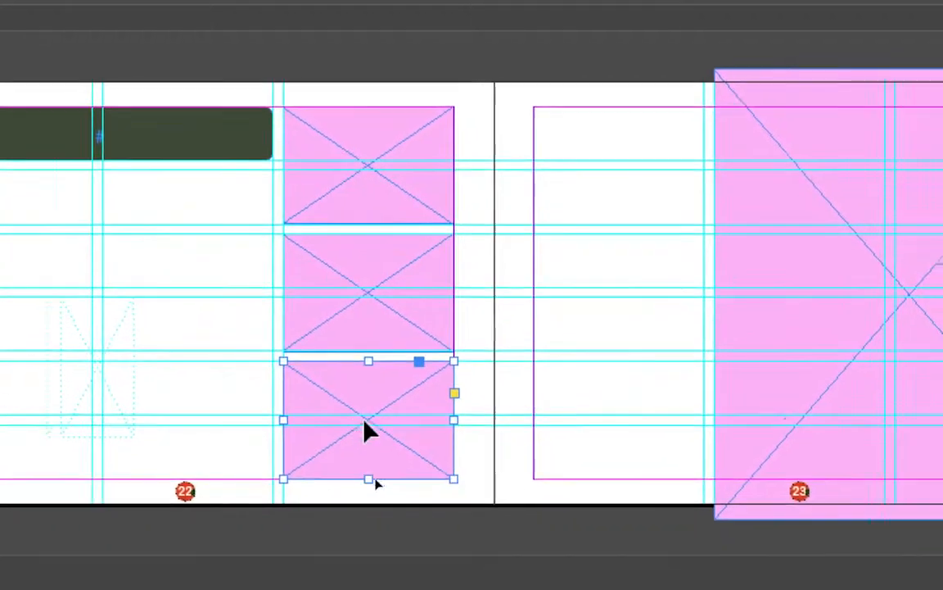
pyautogui.click(422, 298)
pyautogui.click(411, 206)
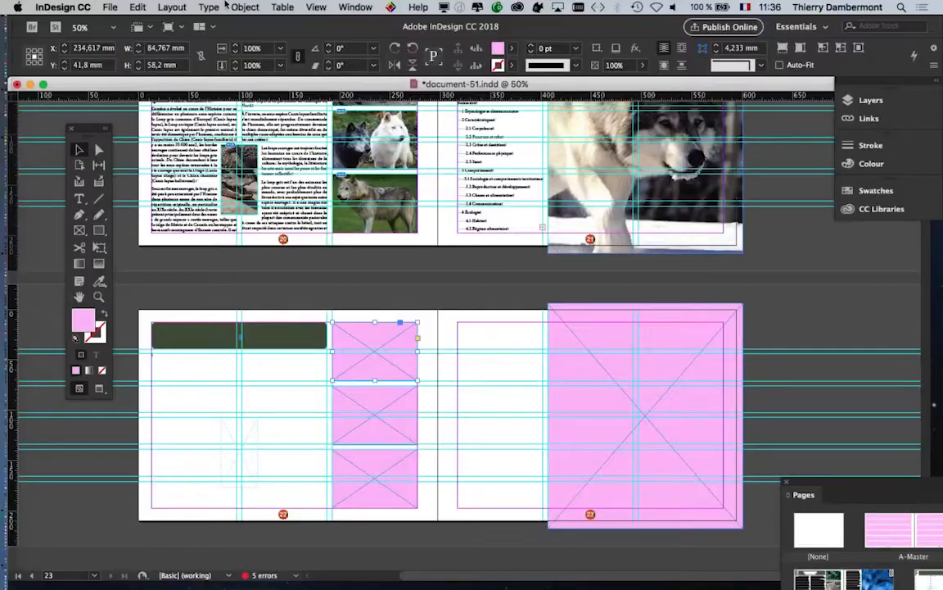
# - Review the Frame Fitting Options of the uppermost image frame on page 22 without changing them
pyautogui.click(246, 7)
pyautogui.moveTo(262, 238)
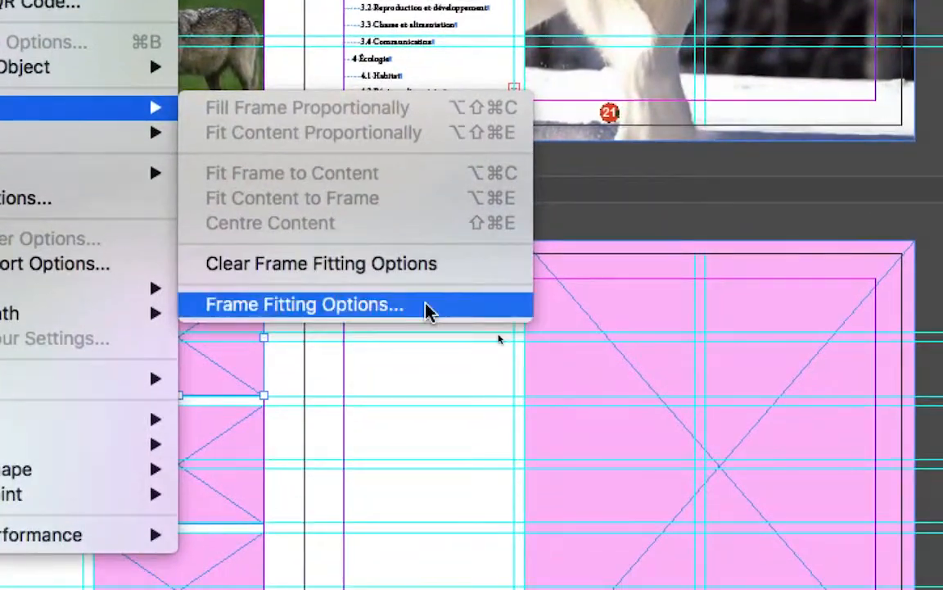
pyautogui.click(426, 304)
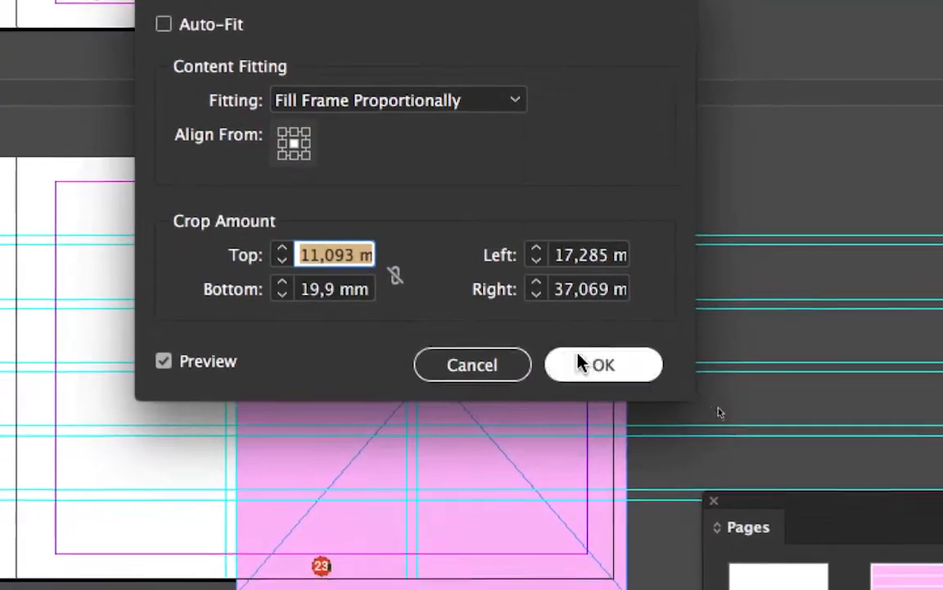
pyautogui.click(787, 513)
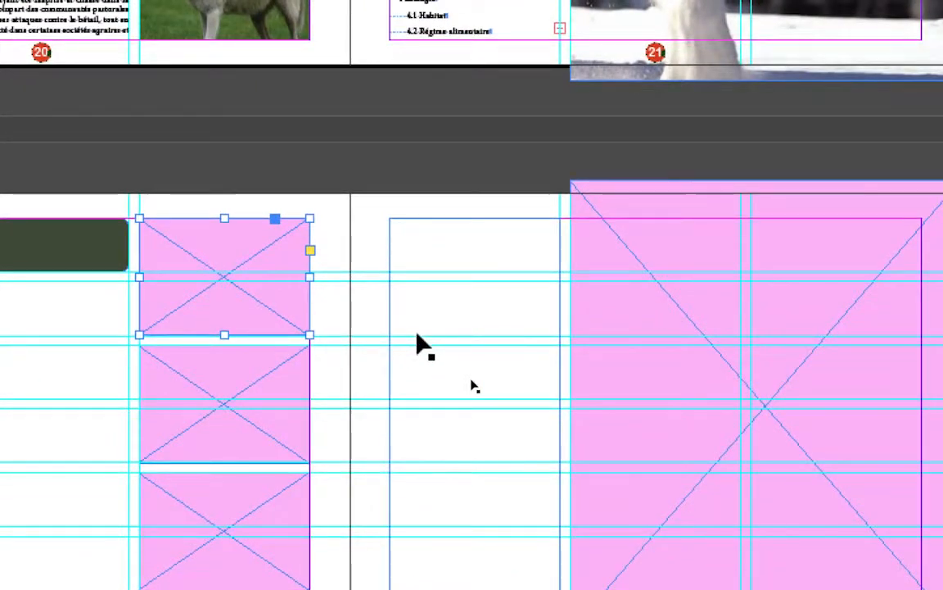
# - Delete the threaded text frame on page 23 and check the threading between the remaining text frames on page 22
pyautogui.click(418, 344)
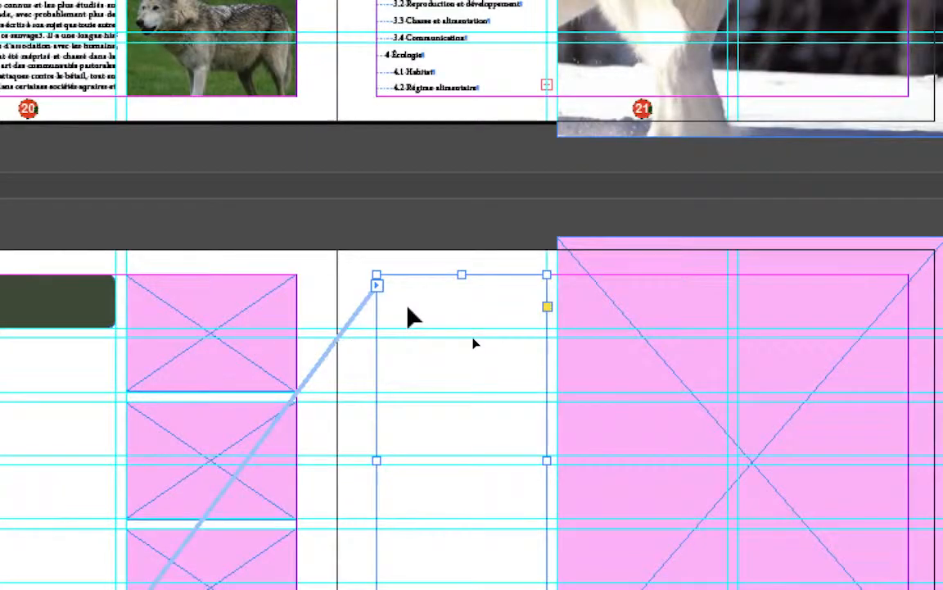
pyautogui.press('Delete')
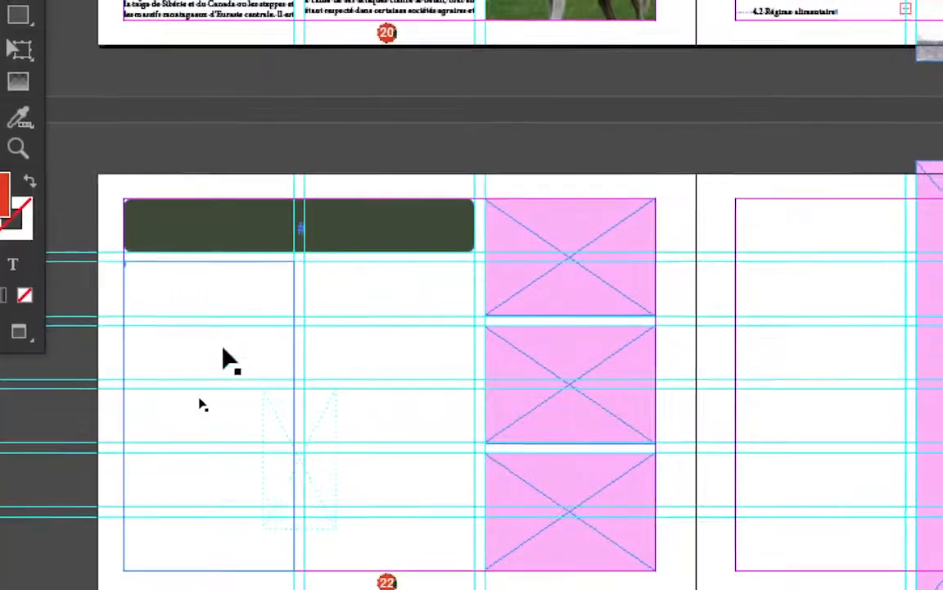
pyautogui.click(222, 345)
pyautogui.click(259, 348)
pyautogui.click(229, 365)
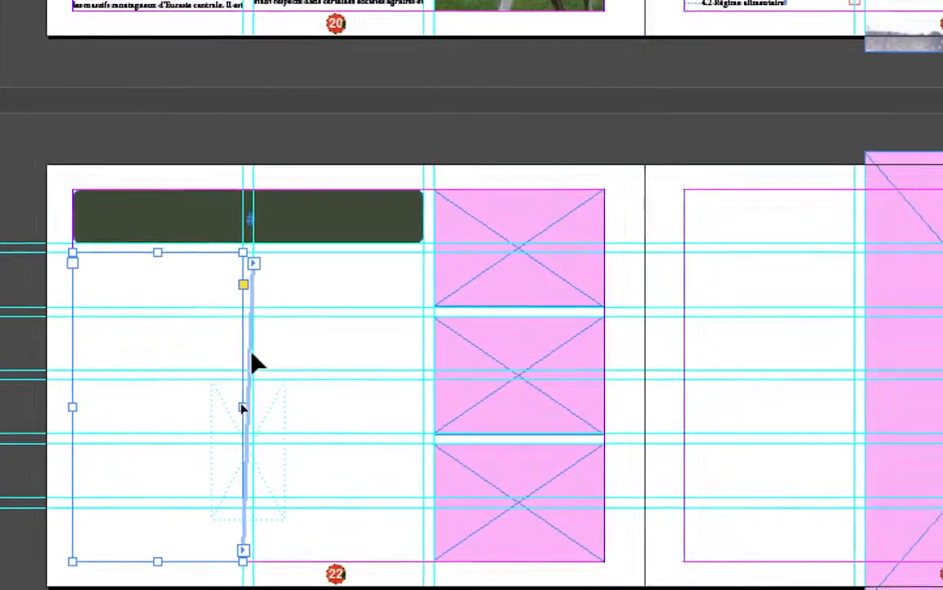
pyautogui.click(315, 362)
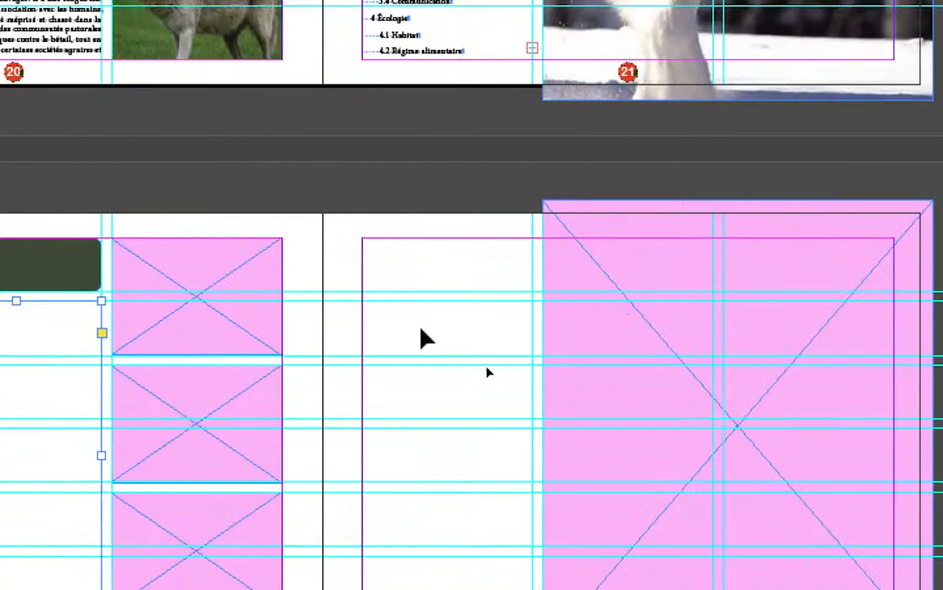
pyautogui.click(421, 327)
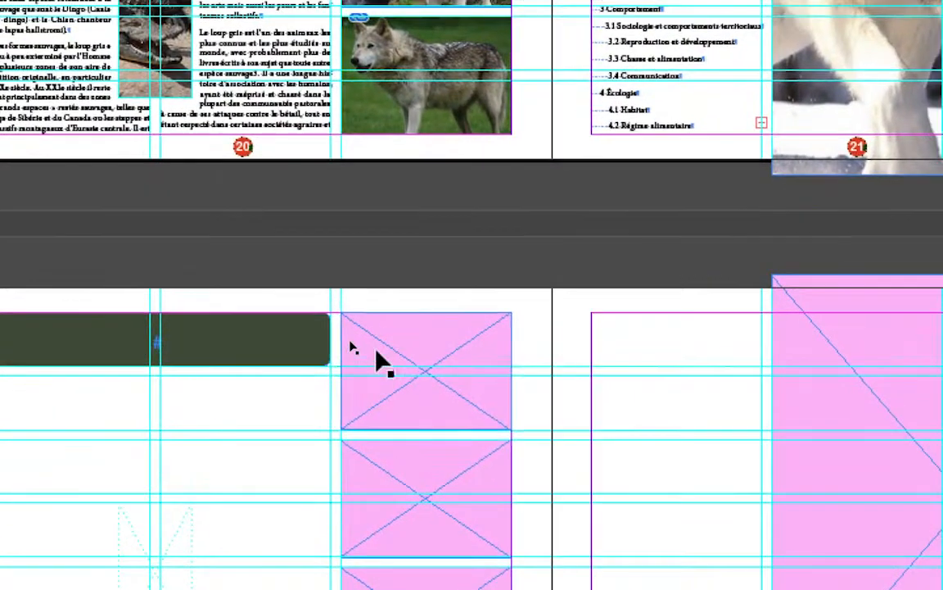
# - Move the Tools panel onto page 22 and convert the uppermost pink image frame to a text frame with the Type tool
pyautogui.click(377, 354)
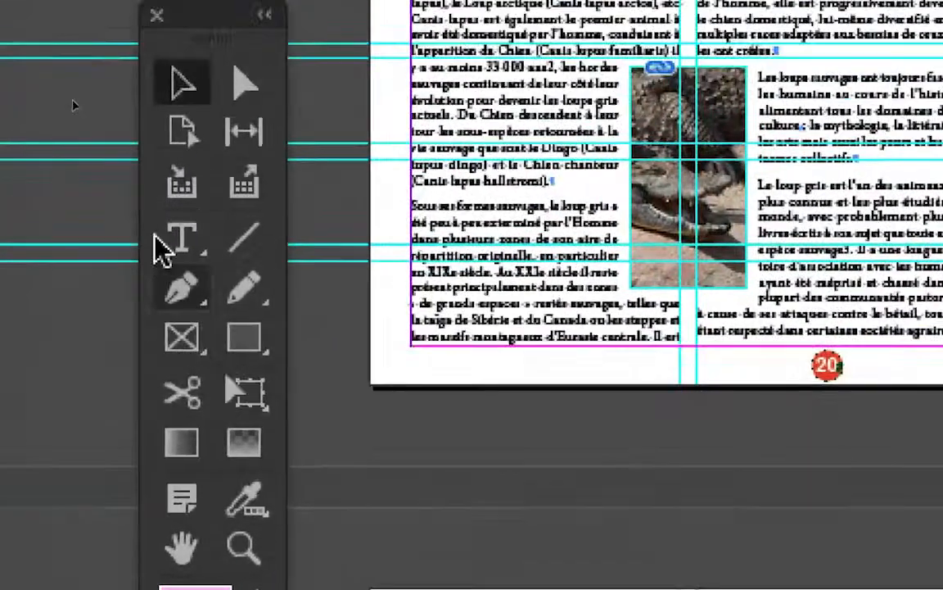
pyautogui.moveTo(195, 5); pyautogui.dragTo(507, 562)
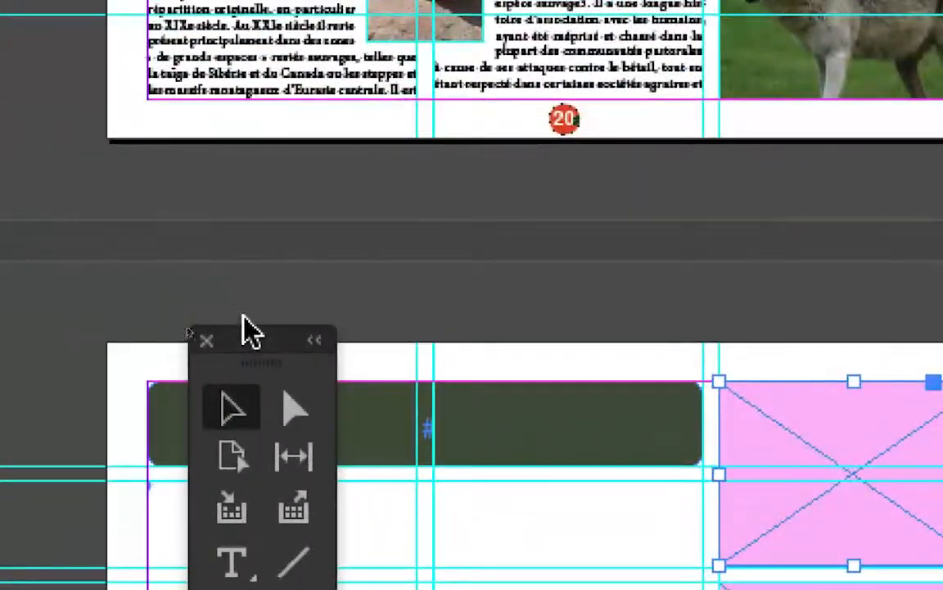
pyautogui.click(232, 562)
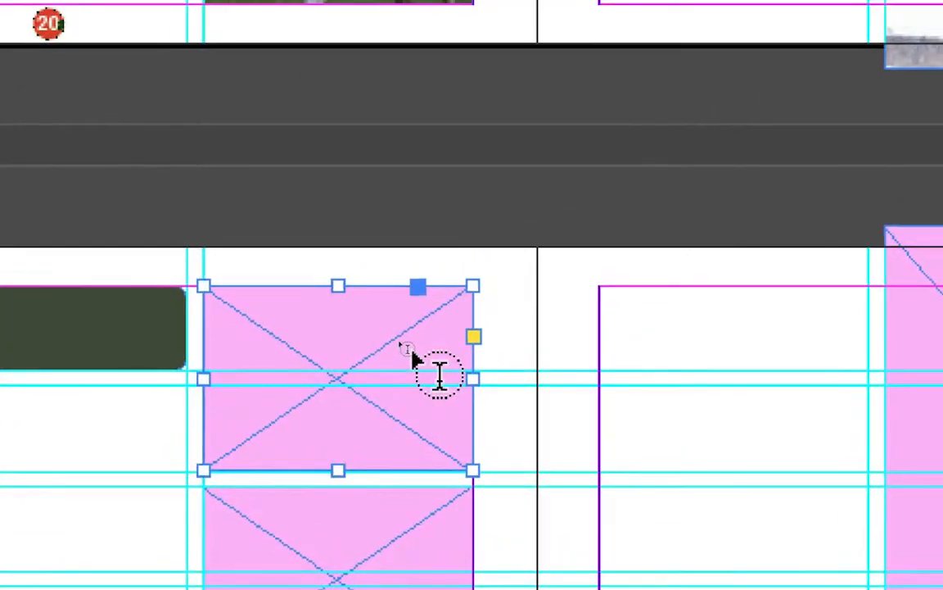
pyautogui.click(415, 344)
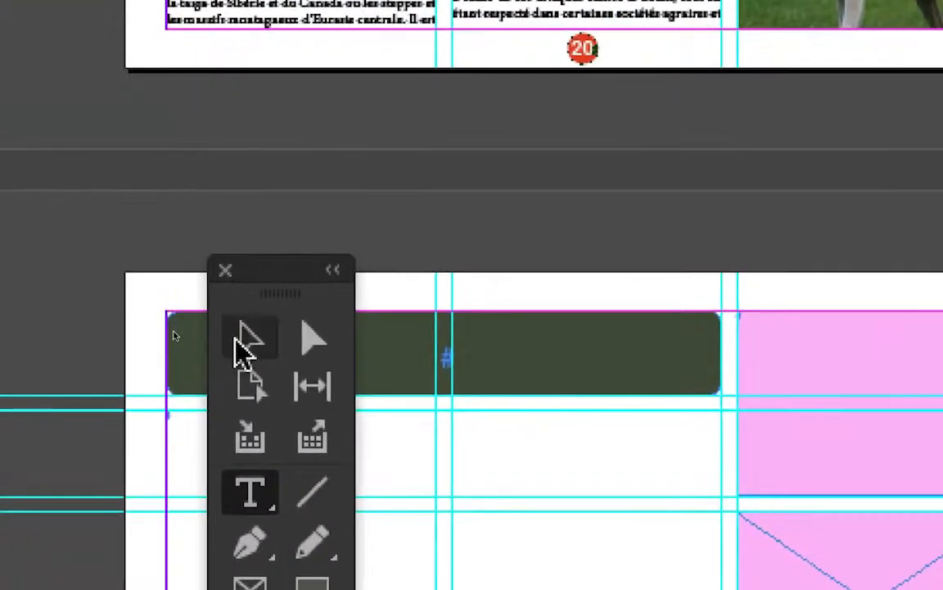
pyautogui.click(242, 334)
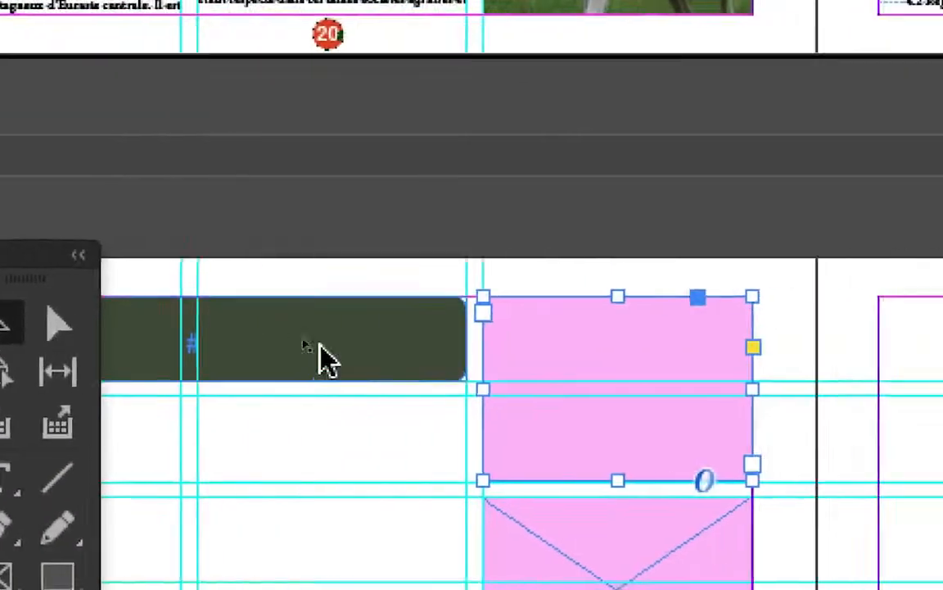
pyautogui.click(646, 266)
pyautogui.click(576, 335)
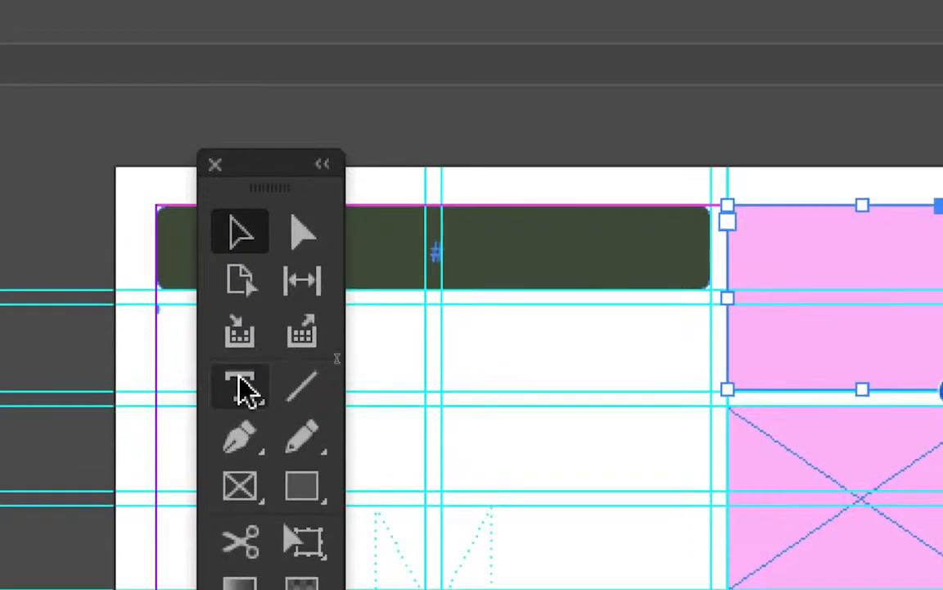
# - Enter the dummy text "kljlkjl lkjlkj lkjlk" in the converted pink frame on page 22 and select the frame
pyautogui.click(242, 385)
pyautogui.click(757, 238)
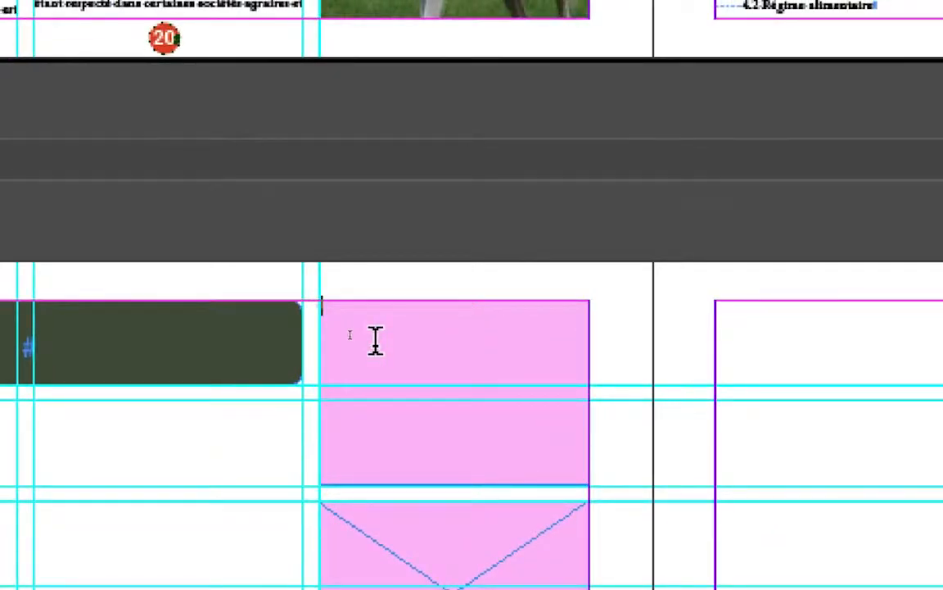
pyautogui.write('kjlkjlkjlkjlk')
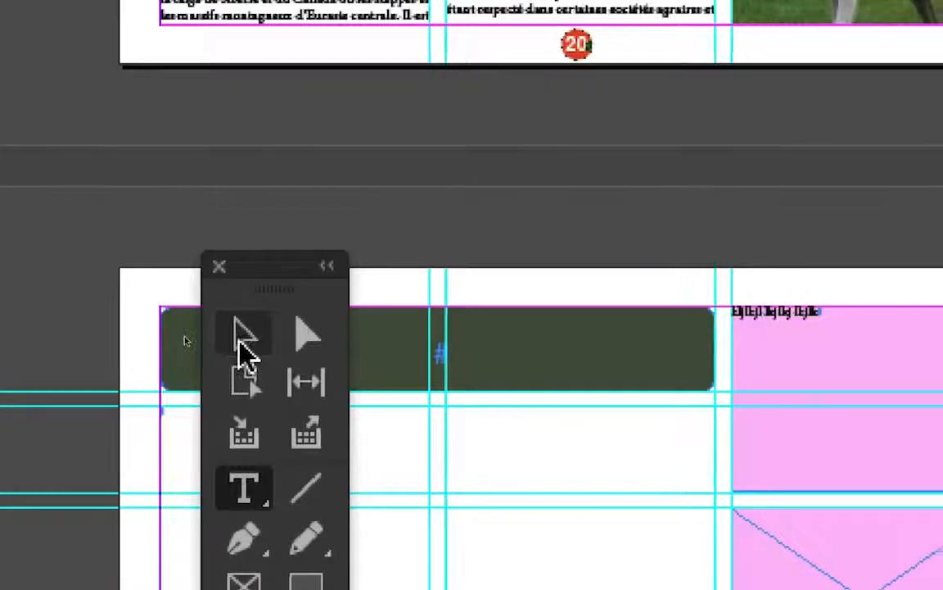
pyautogui.click(241, 341)
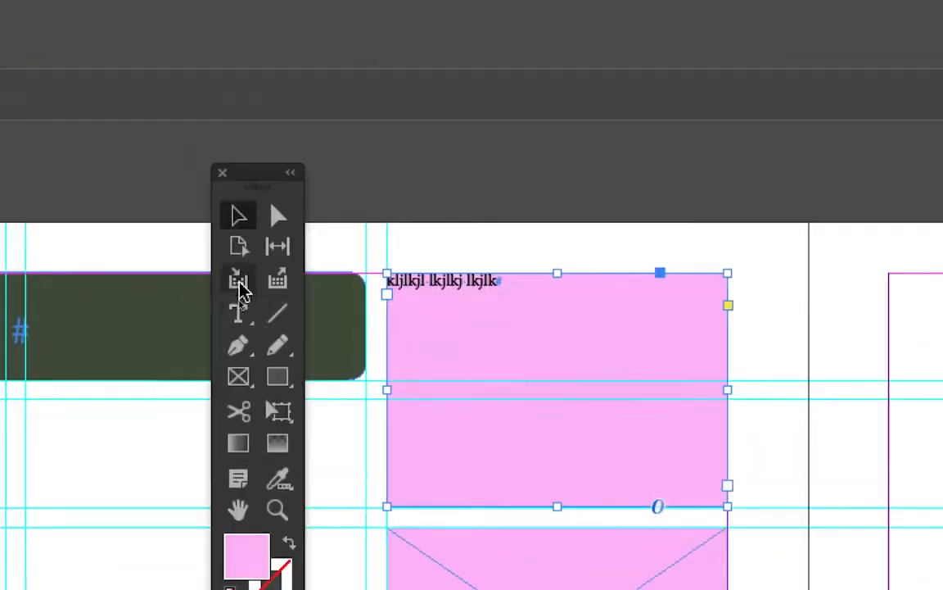
# - Remove all the dummy text from the converted pink frame on page 22
pyautogui.click(242, 300)
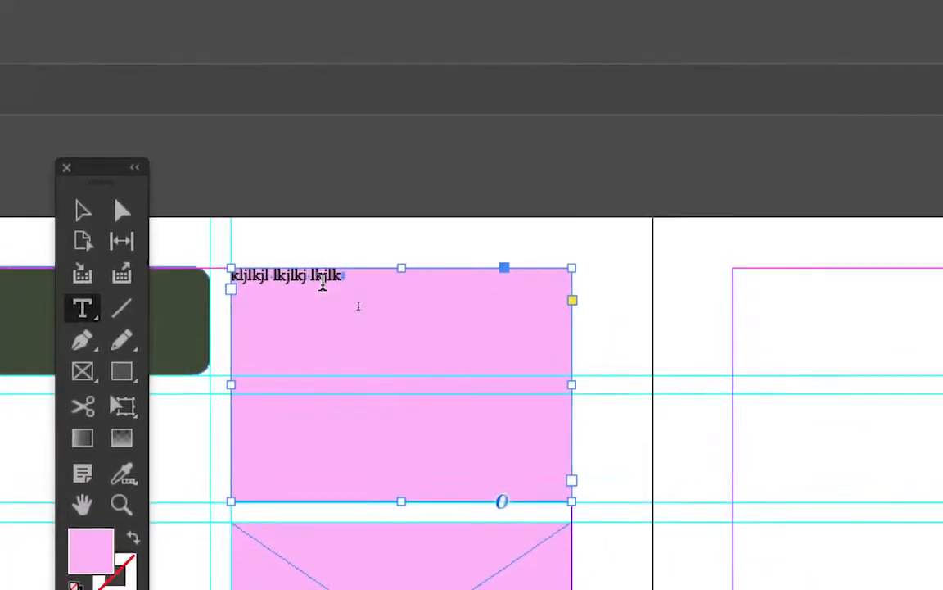
pyautogui.click(473, 281)
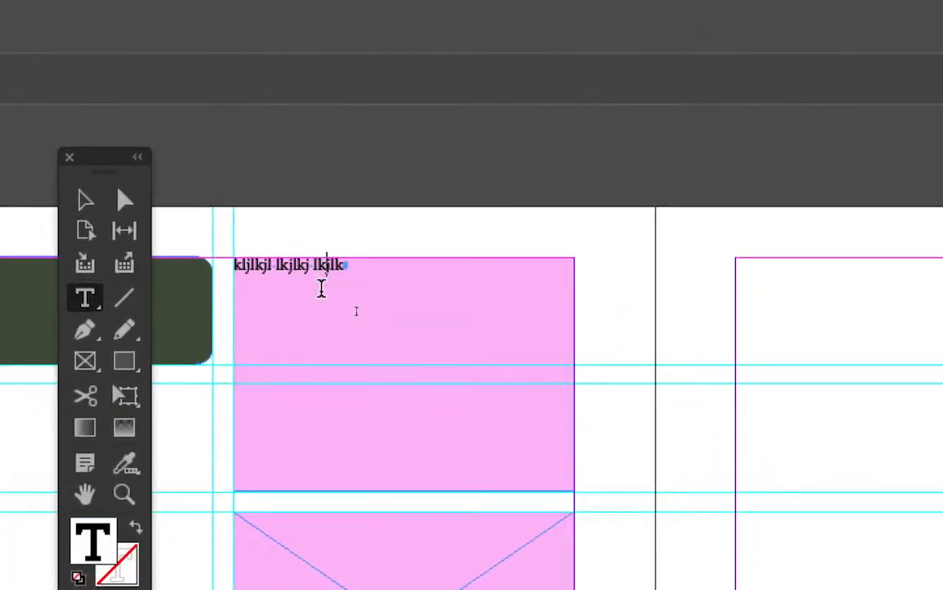
pyautogui.hotkey('ctrl', 'a')
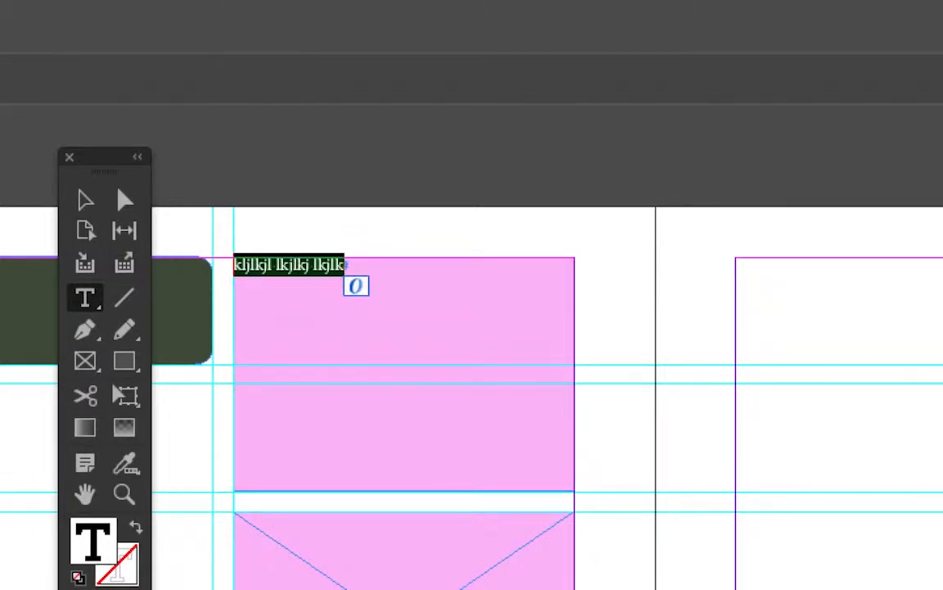
pyautogui.press('BackSpace')
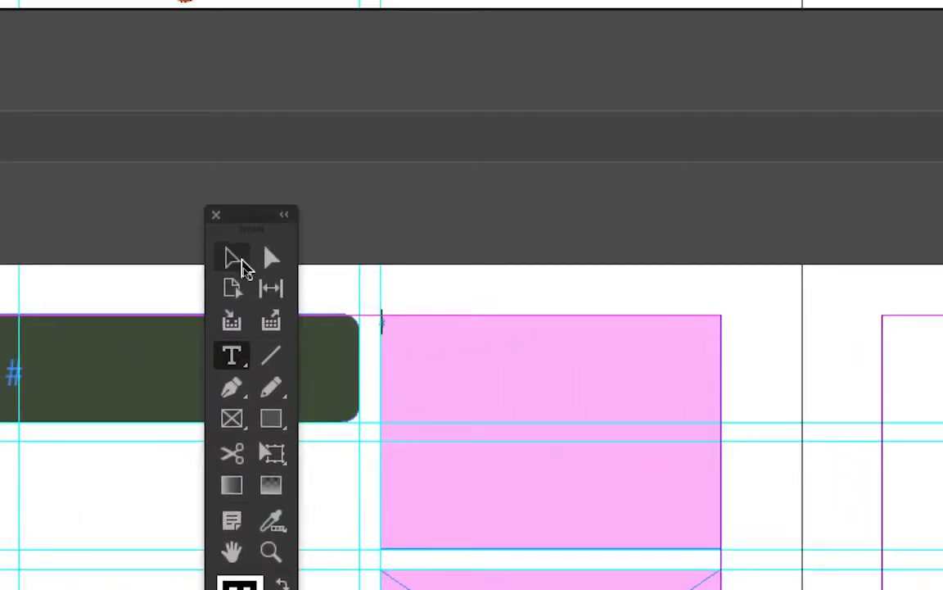
# - Change the content type of the uppermost pink frame on page 22 from text back to Graphic
pyautogui.click(85, 200)
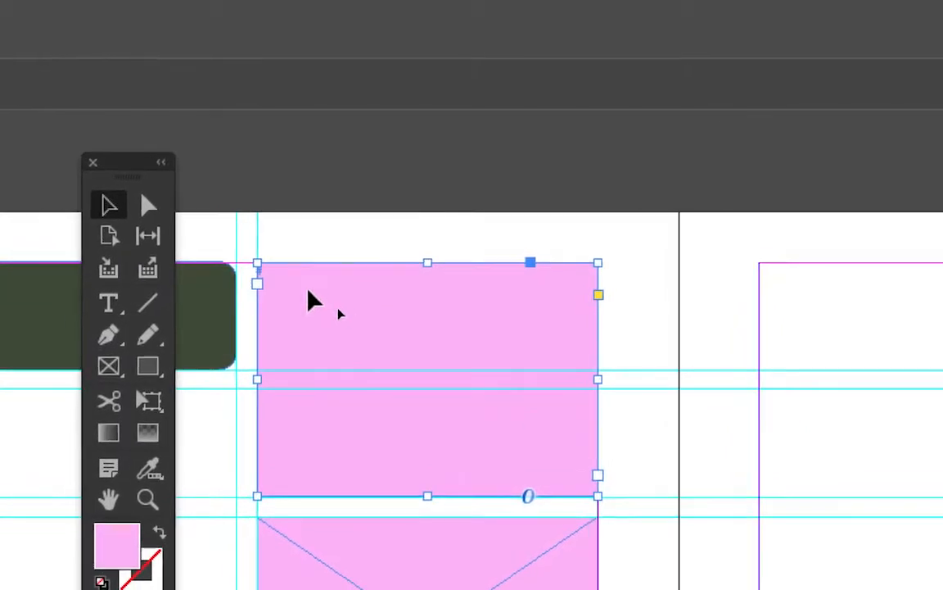
pyautogui.click(313, 257)
pyautogui.click(313, 288)
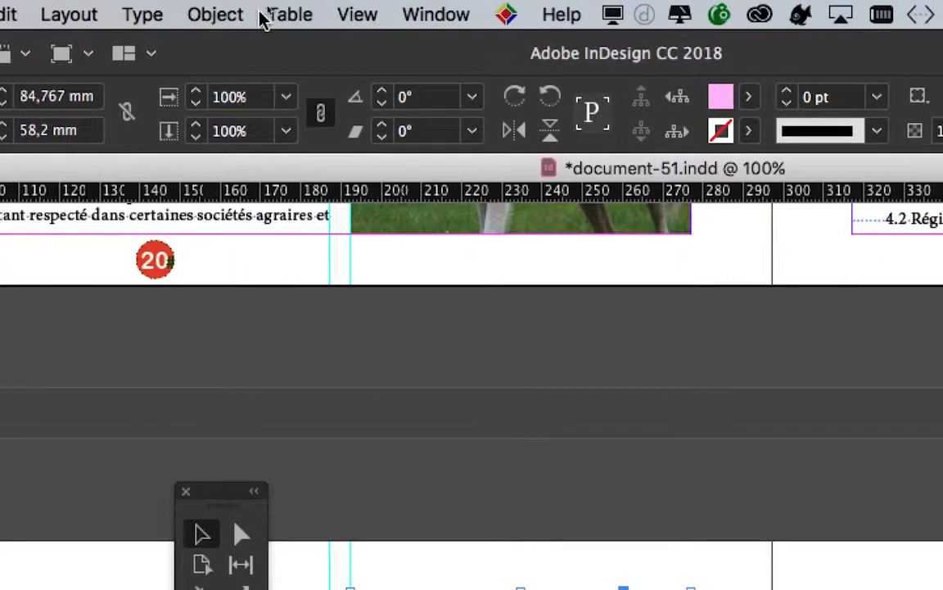
pyautogui.click(239, 9)
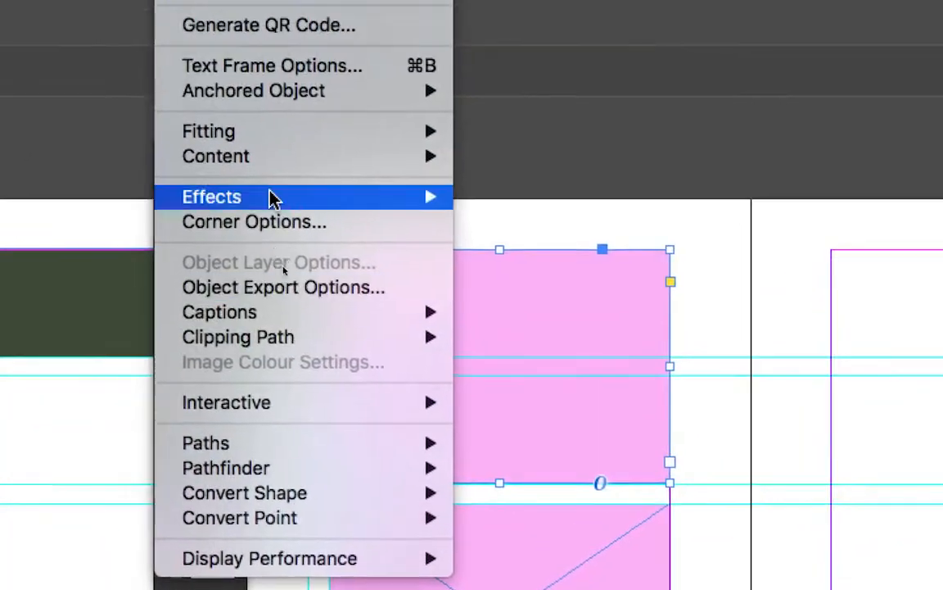
pyautogui.moveTo(248, 37)
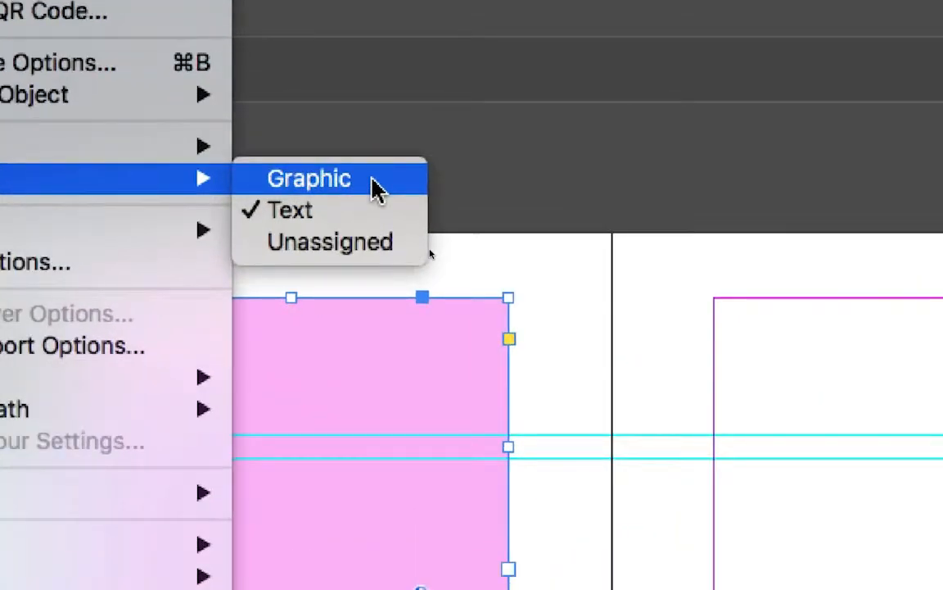
pyautogui.click(377, 185)
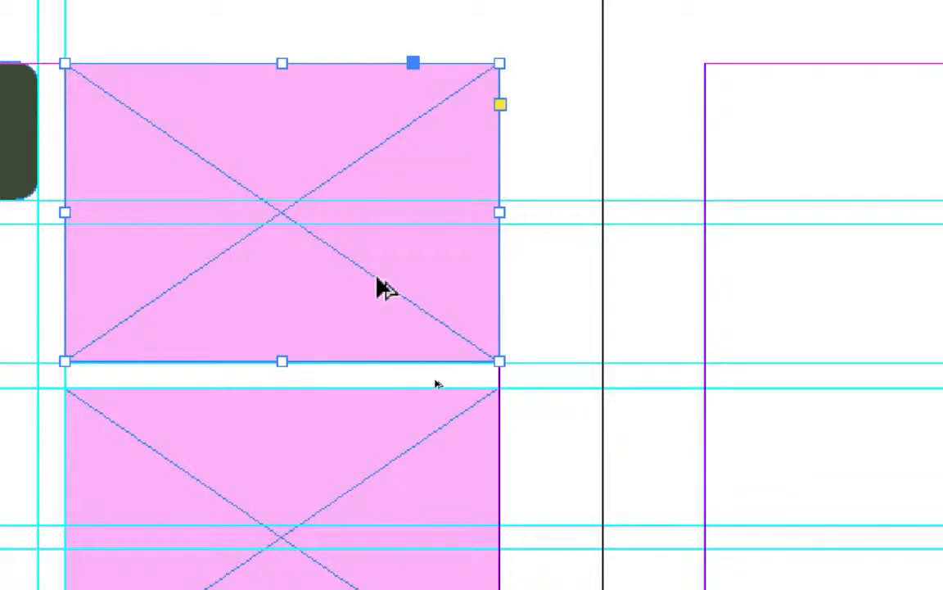
# - Duplicate the uppermost pink image frame from page 22 onto page 23 and snap the copy to that page's upper inner margin corner
pyautogui.press('super+minus')
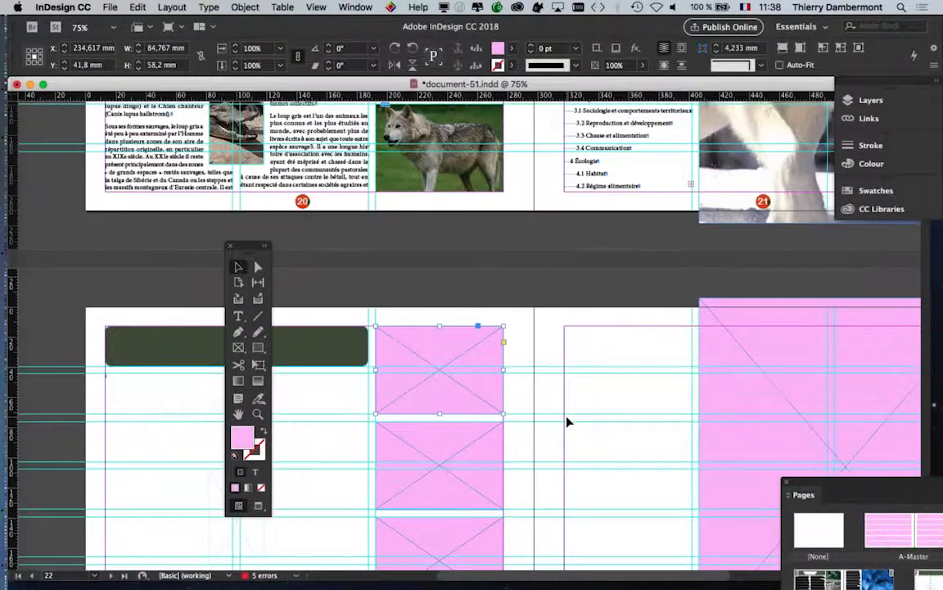
pyautogui.scroll(-2, 452, 366)
pyautogui.moveTo(388, 245); pyautogui.dragTo(363, 196)
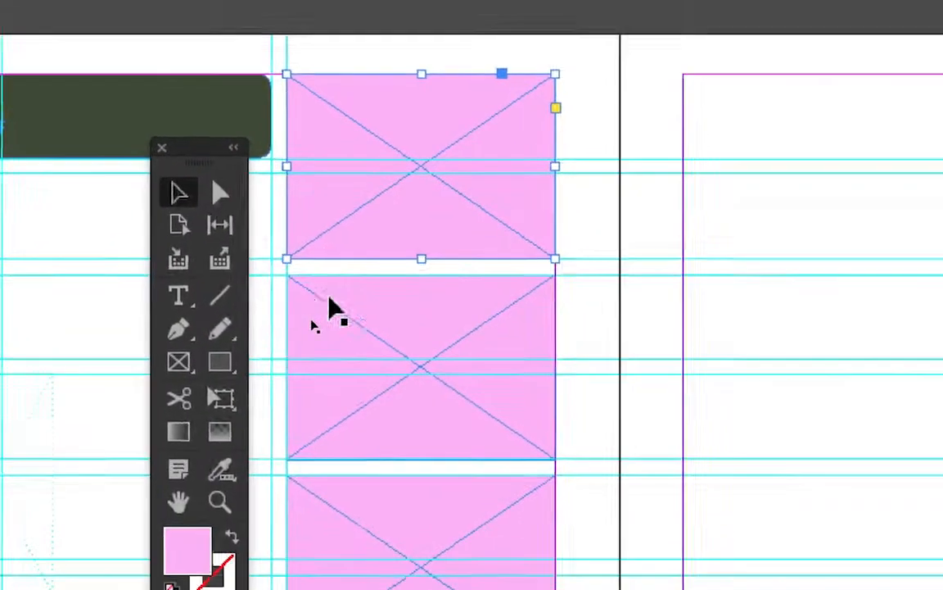
pyautogui.click(345, 446)
pyautogui.click(332, 400)
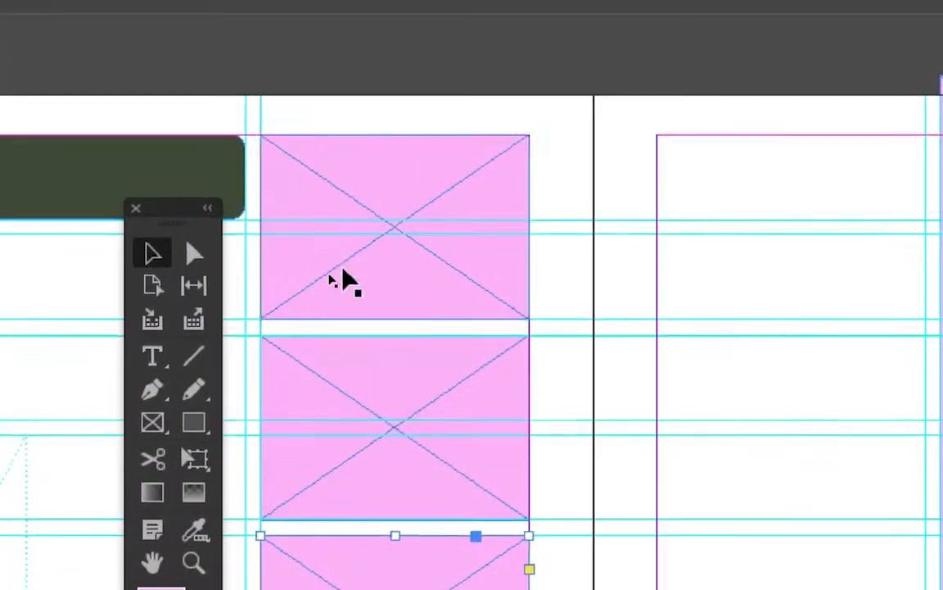
pyautogui.click(336, 219)
pyautogui.click(340, 332)
pyautogui.click(311, 184)
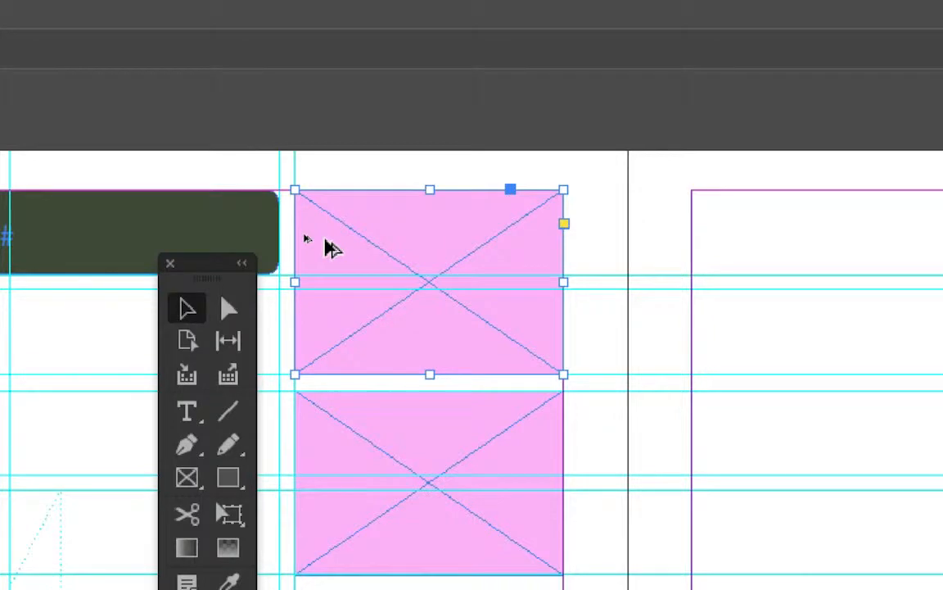
pyautogui.moveTo(332, 248); pyautogui.dragTo(449, 296)
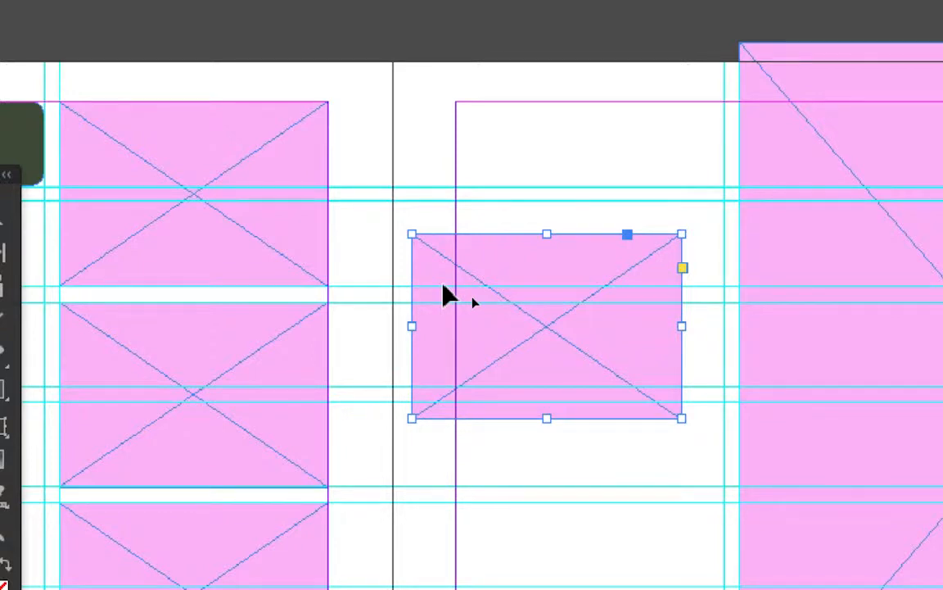
pyautogui.moveTo(465, 284); pyautogui.dragTo(481, 242)
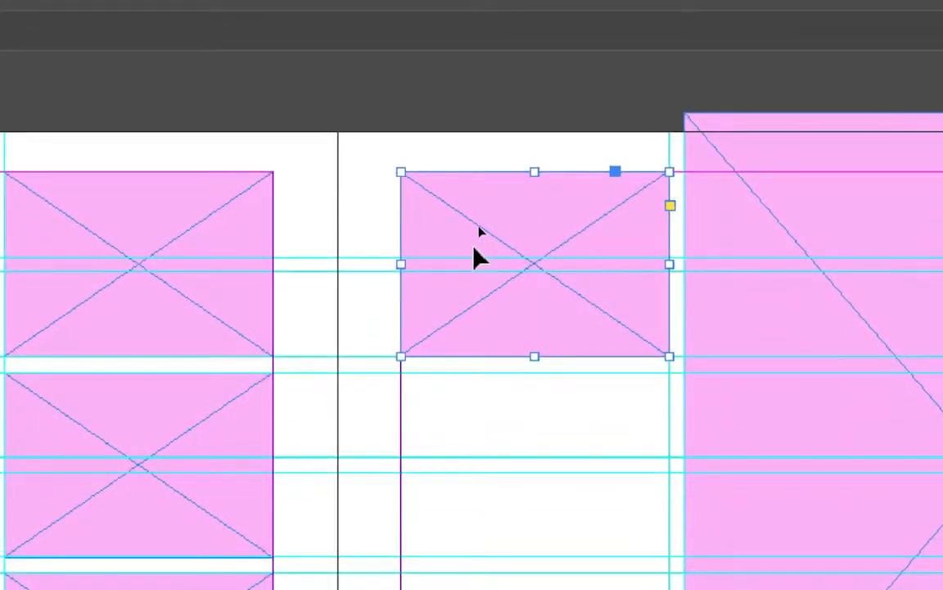
pyautogui.moveTo(470, 250)
pyautogui.mouseDown()
pyautogui.moveTo(491, 265)
pyautogui.moveTo(469, 248)
pyautogui.mouseUp()
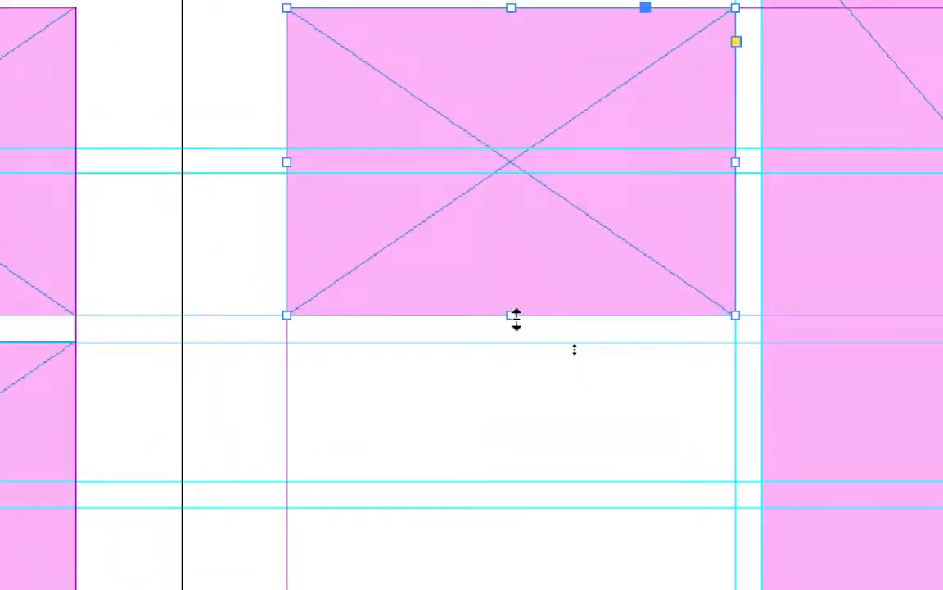
# - Extend the duplicated frame on page 23 downward to a height of about 89.7 mm and compare it with the uppermost frame on page 22
pyautogui.moveTo(516, 318); pyautogui.dragTo(516, 379)
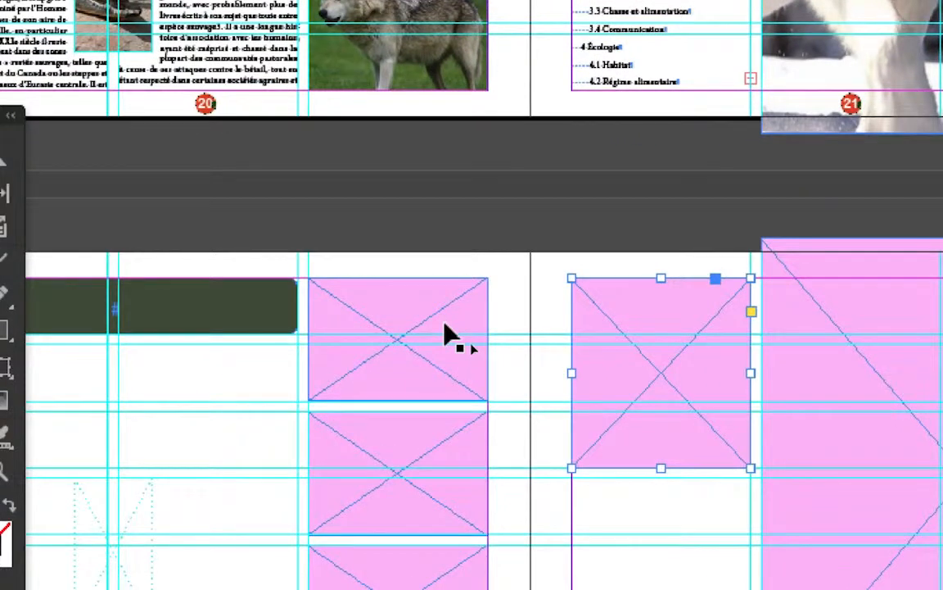
pyautogui.click(448, 335)
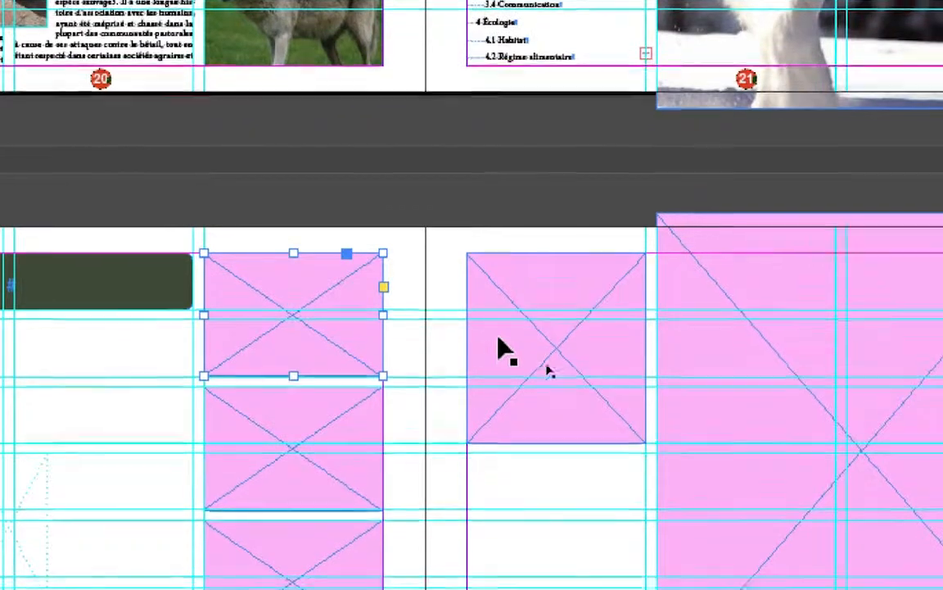
pyautogui.click(499, 343)
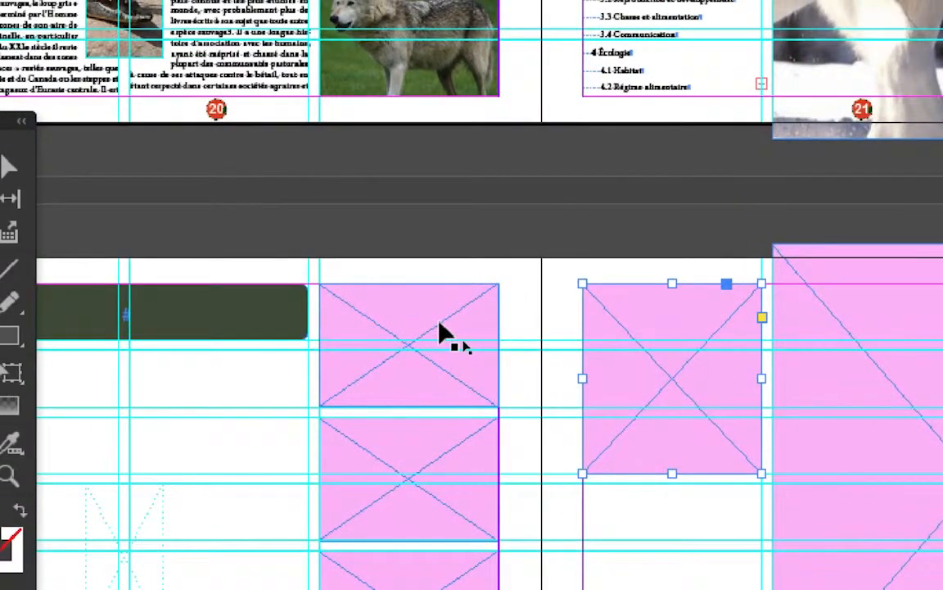
pyautogui.click(394, 313)
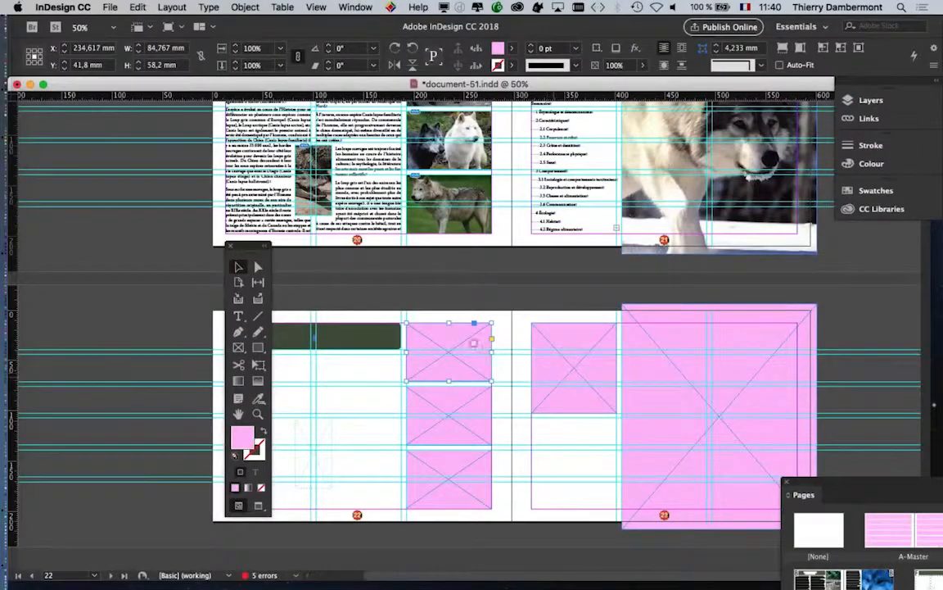
# - Place the image Mexican_Wolf_065.PSD from the Links folder of document-50 Folder in the duplicated frame on page 23
pyautogui.hscroll(5, 474, 343)
pyautogui.moveTo(248, 245); pyautogui.dragTo(148, 236)
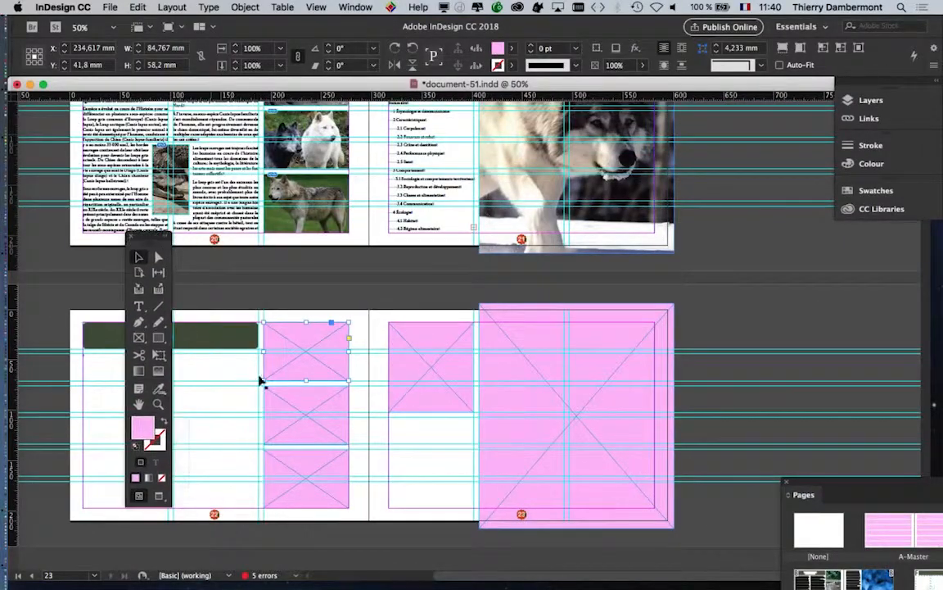
pyautogui.scroll(3, 457, 508)
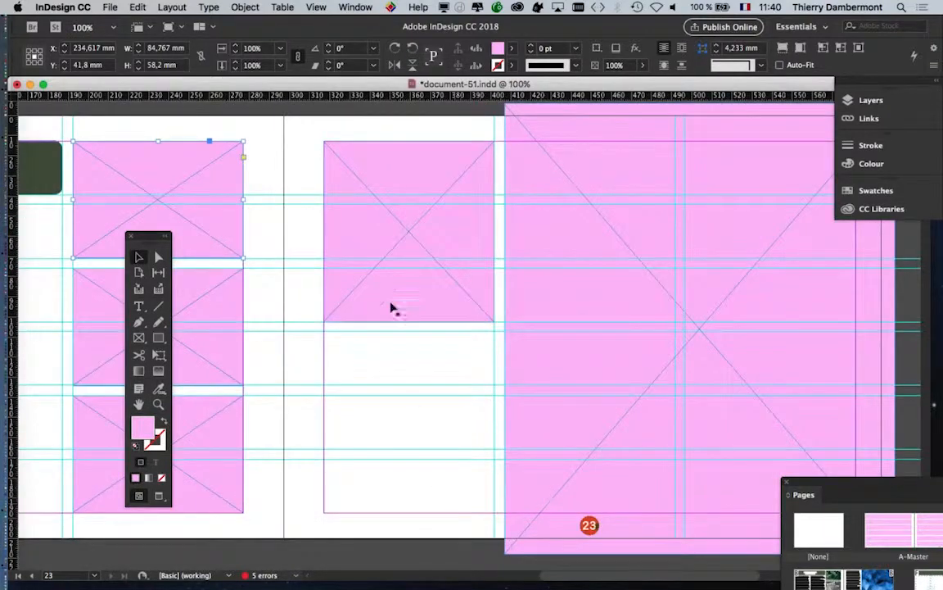
pyautogui.click(365, 247)
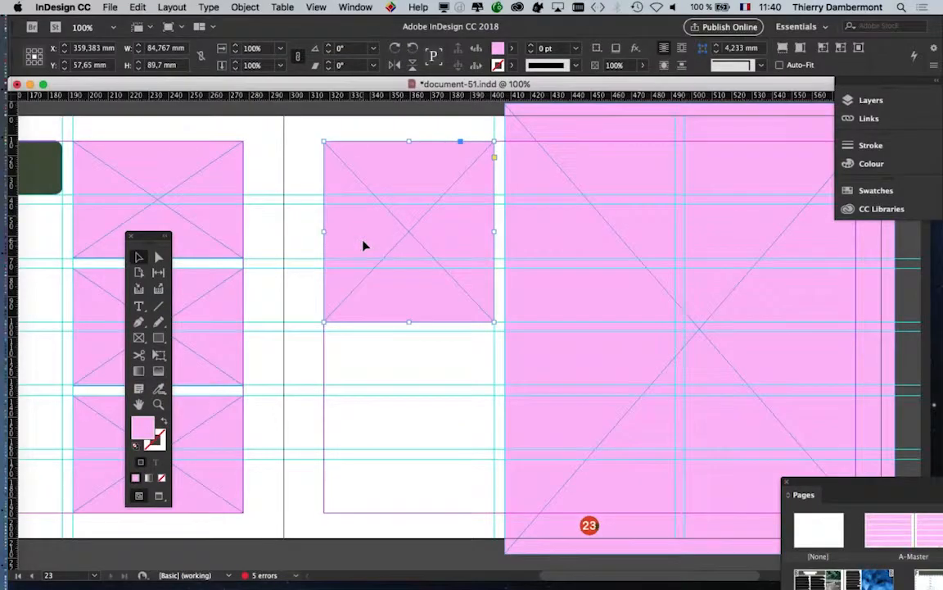
pyautogui.click(110, 7)
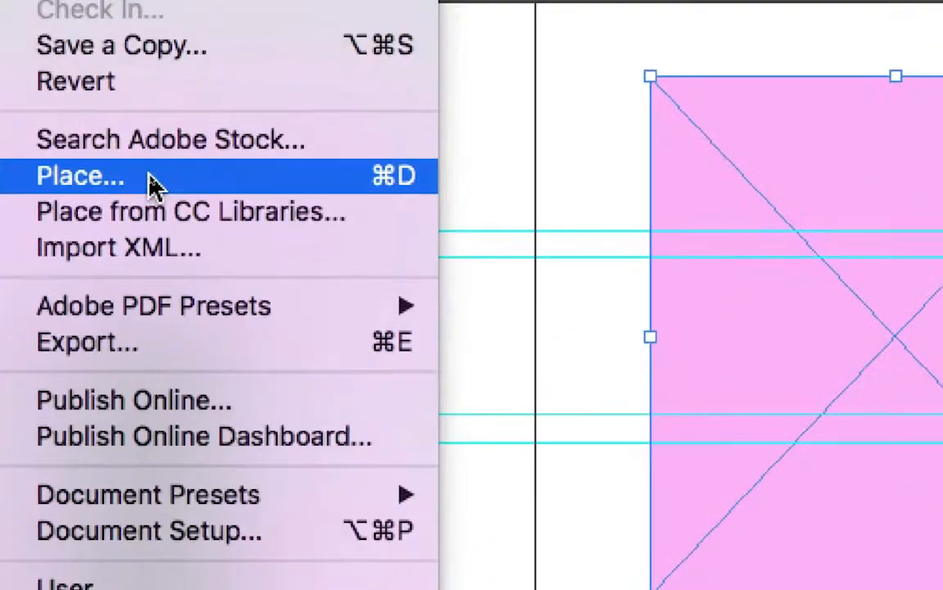
pyautogui.click(156, 184)
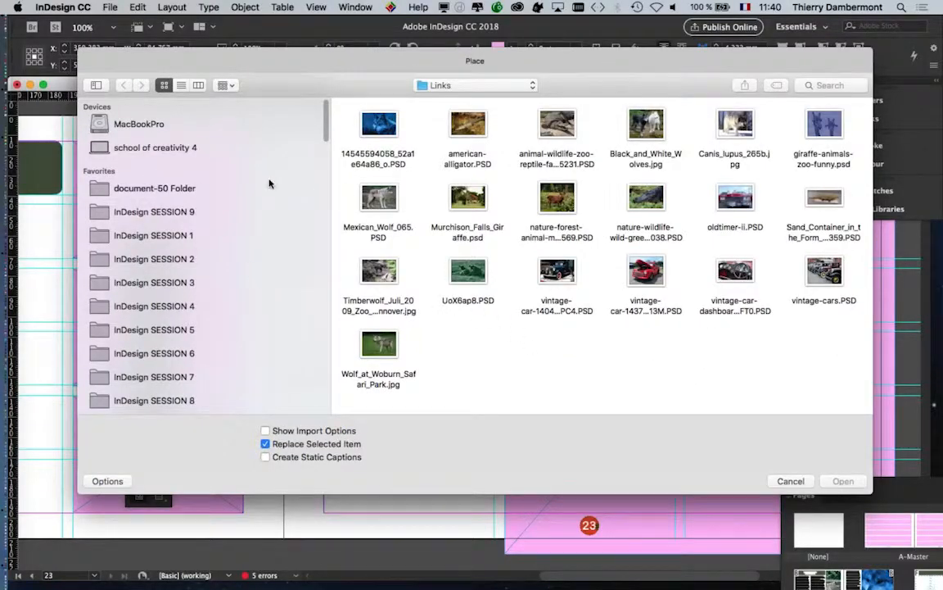
pyautogui.click(174, 189)
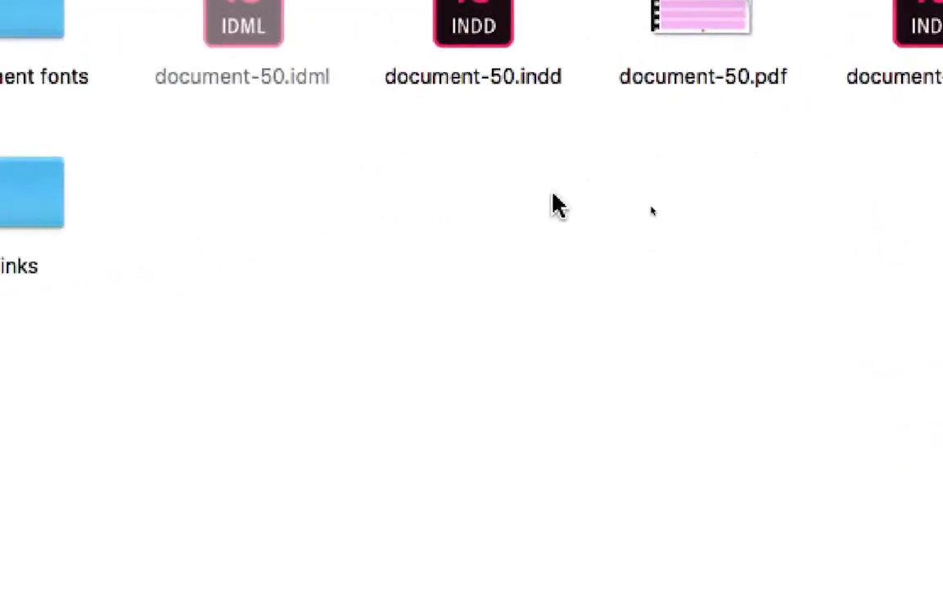
pyautogui.click(59, 209)
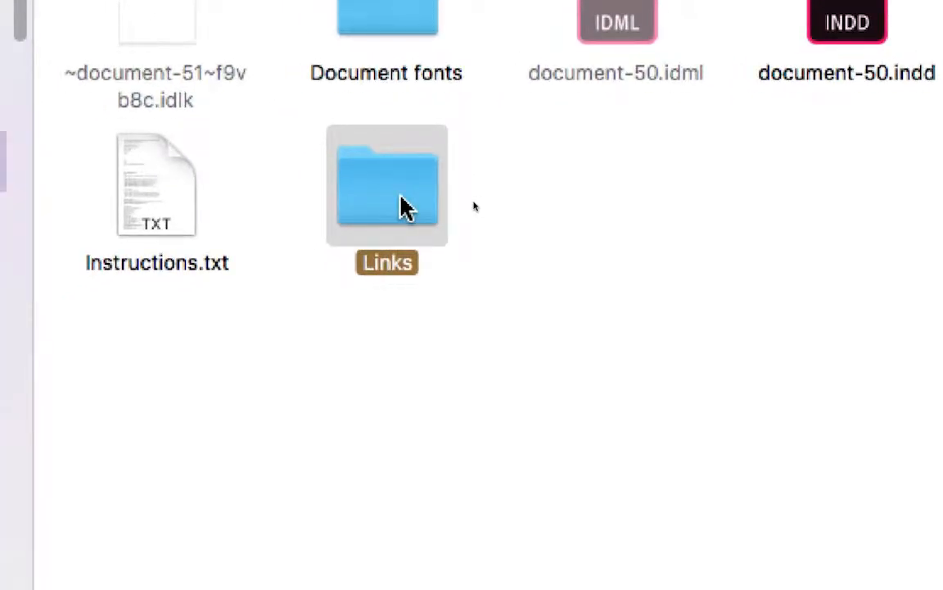
pyautogui.doubleClick(407, 208)
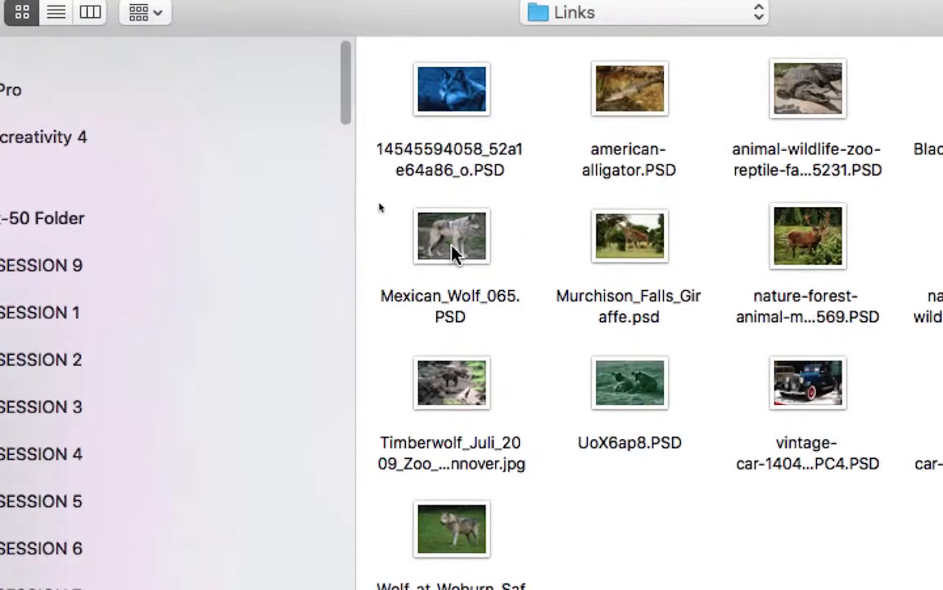
pyautogui.click(453, 253)
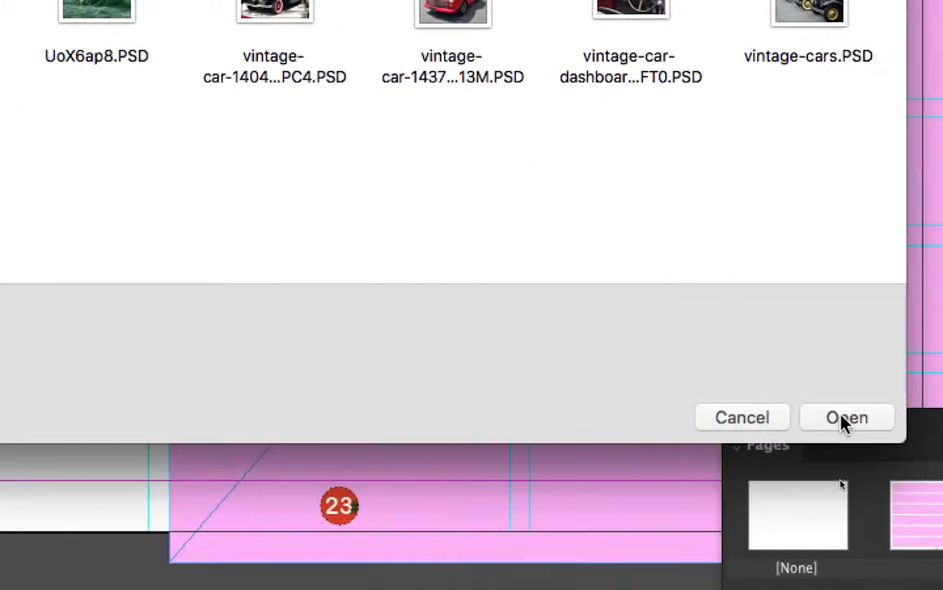
pyautogui.click(925, 419)
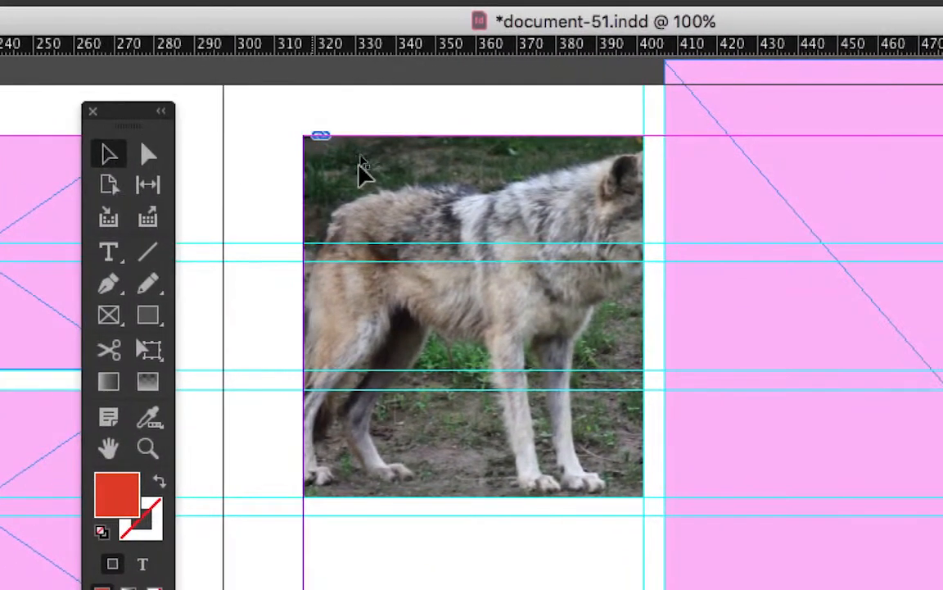
# - Try moving the wolf image together with its frame around page 23, and undo the moves
pyautogui.click(529, 178)
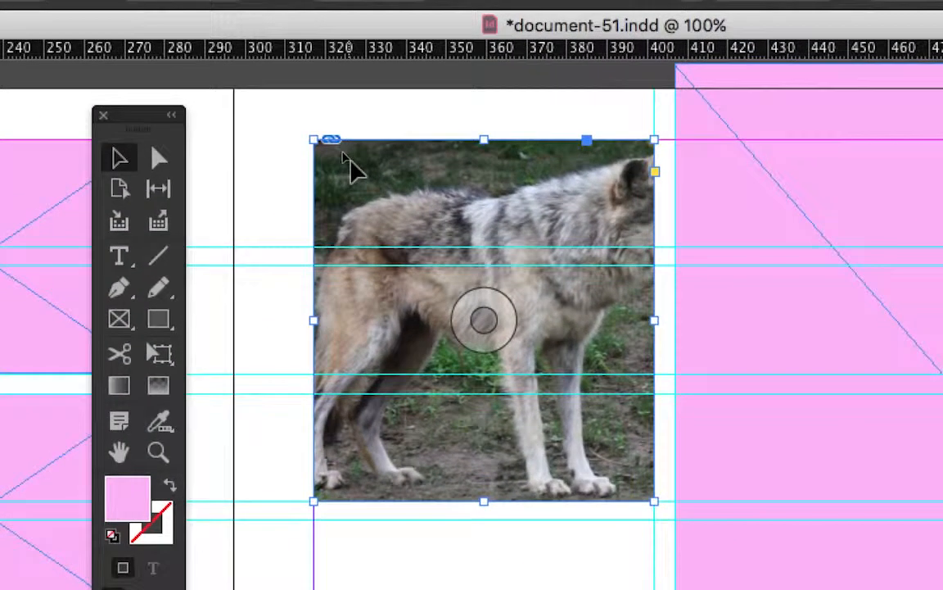
pyautogui.moveTo(351, 163); pyautogui.dragTo(827, 296)
pyautogui.moveTo(514, 206); pyautogui.dragTo(230, 261)
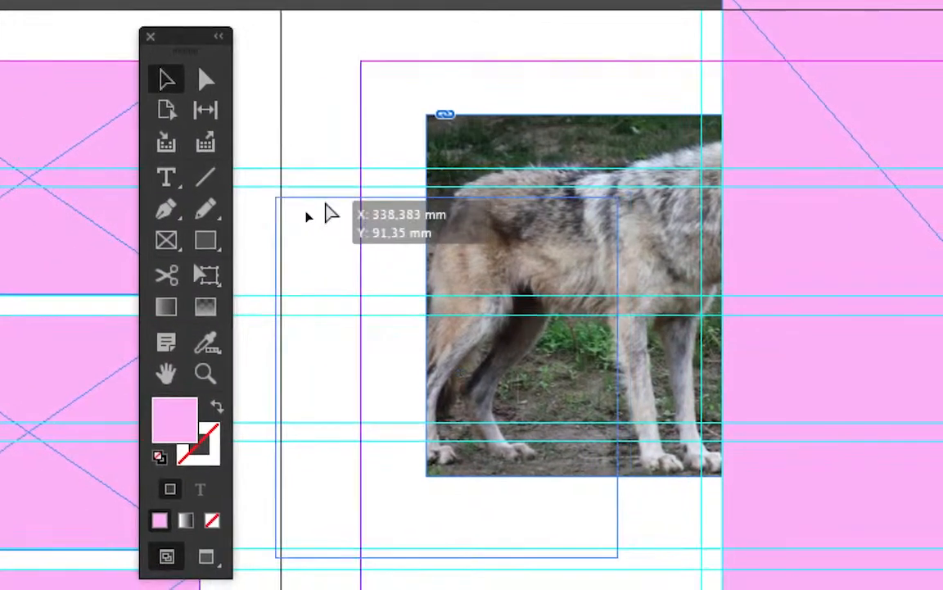
pyautogui.moveTo(325, 204); pyautogui.dragTo(326, 204)
pyautogui.hotkey('ctrl', 'z')
pyautogui.hotkey('ctrl', 'z')
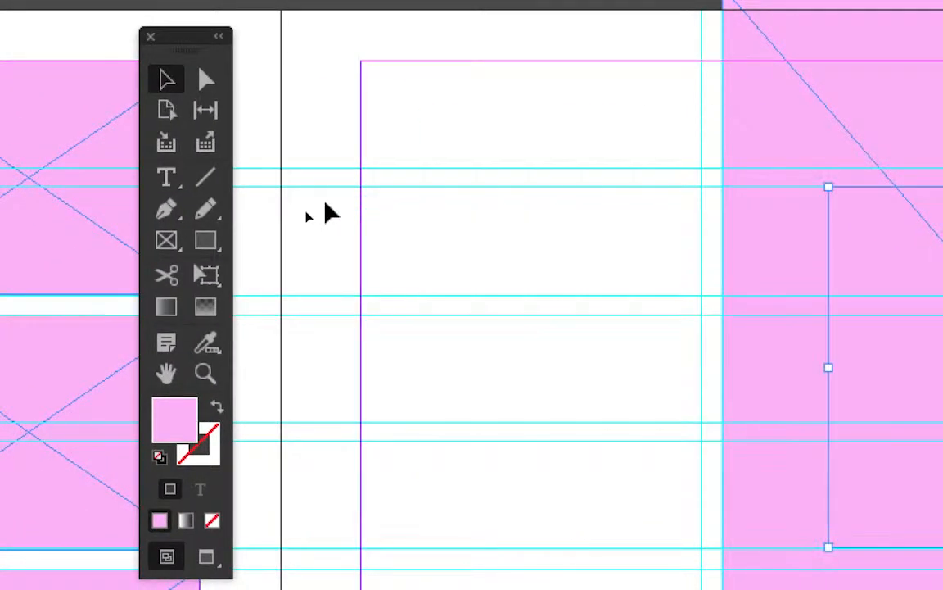
pyautogui.hotkey('ctrl', 'z')
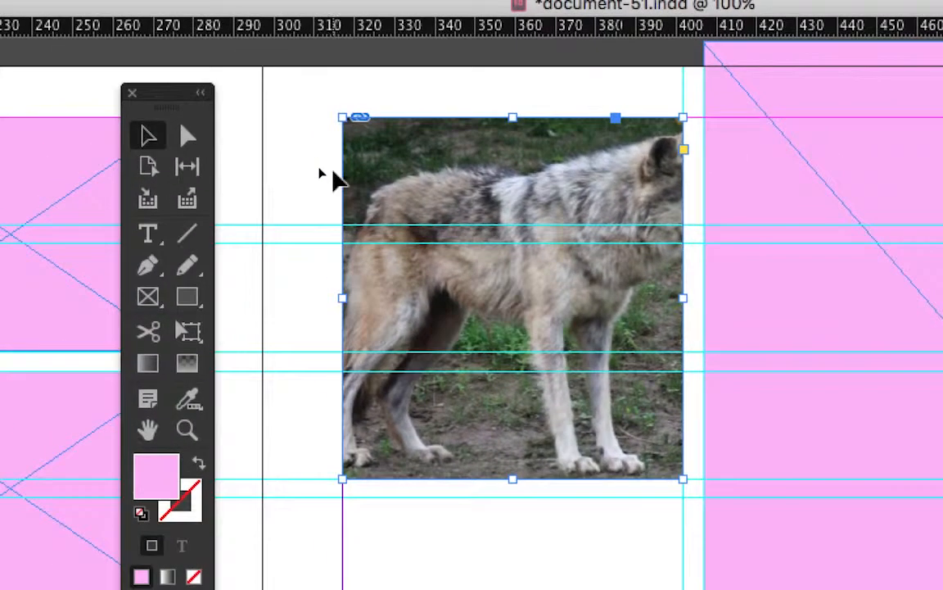
# - Select the wolf image inside its frame with the content grabber and shift it within the fixed frame to bring the head into view
pyautogui.click(339, 113)
pyautogui.click(379, 182)
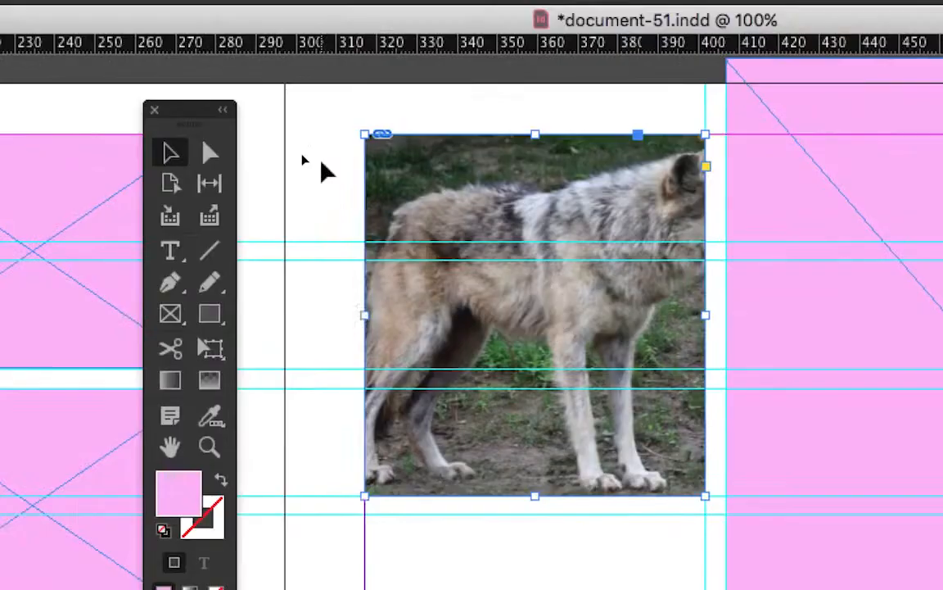
pyautogui.click(150, 68)
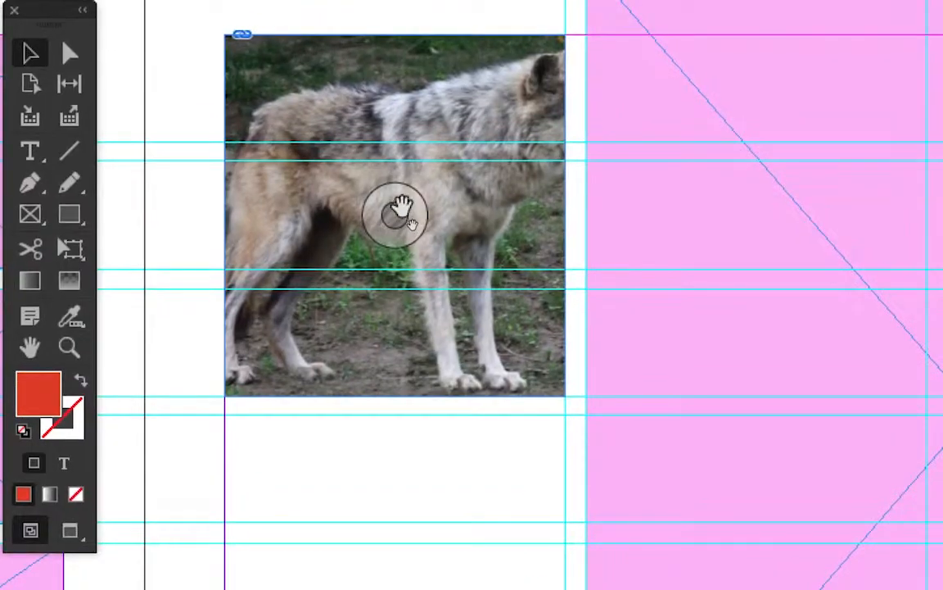
pyautogui.click(639, 330)
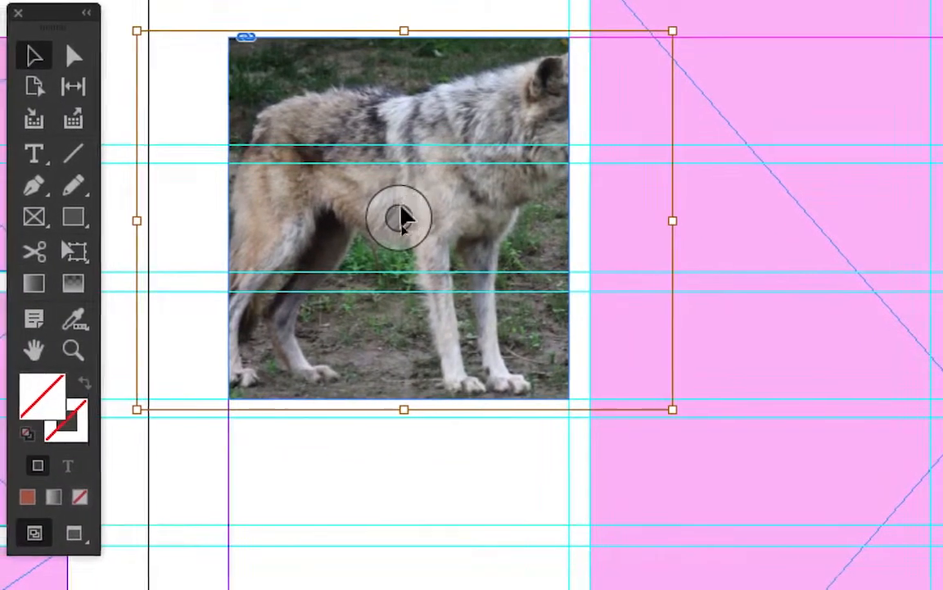
pyautogui.moveTo(400, 211); pyautogui.dragTo(438, 206)
pyautogui.moveTo(356, 213); pyautogui.dragTo(343, 206)
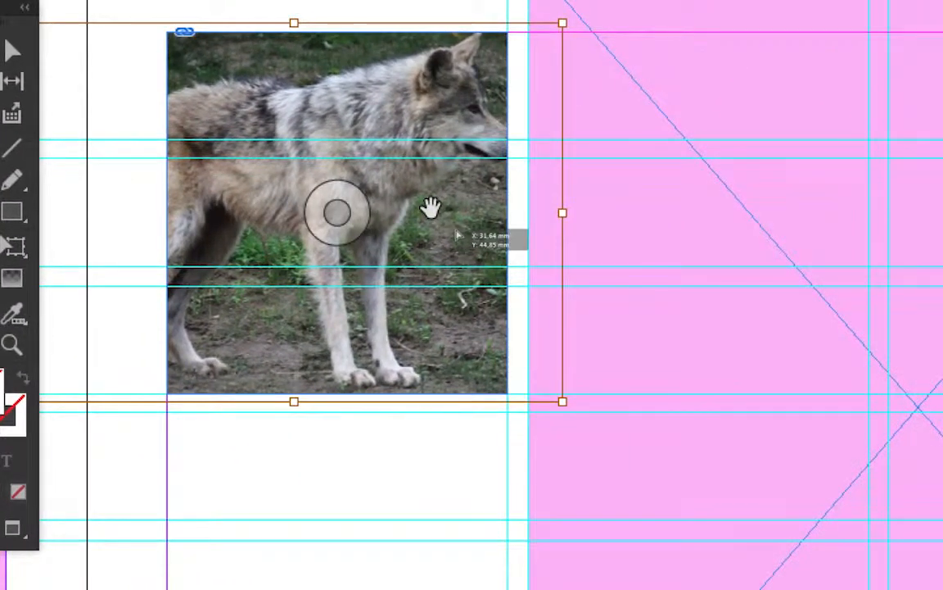
pyautogui.moveTo(431, 206); pyautogui.dragTo(408, 207)
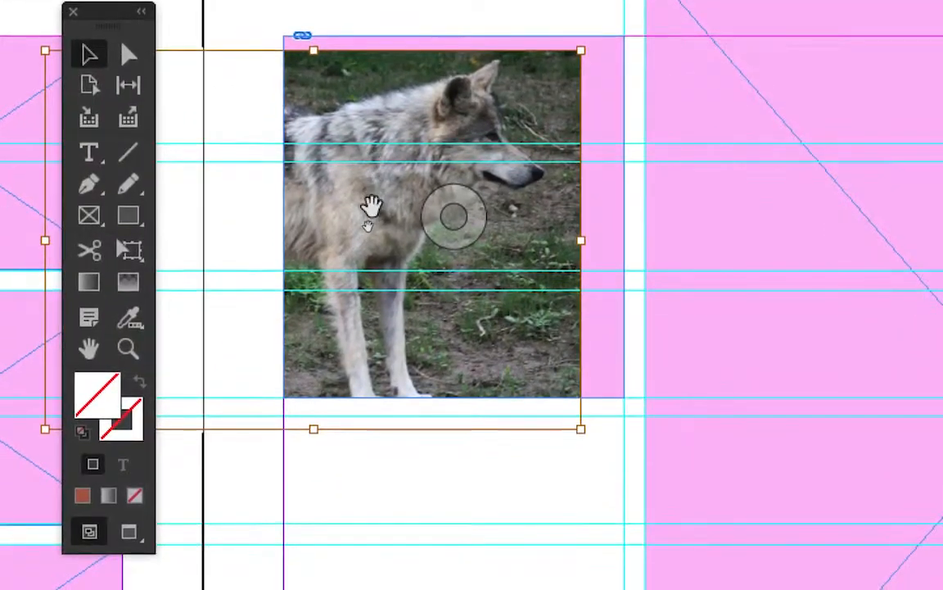
# - Shift the wolf image to cover its frame on page 23 and enlarge it proportionally about its centre to 201.08 by 141.873 mm
pyautogui.moveTo(371, 204); pyautogui.dragTo(394, 200)
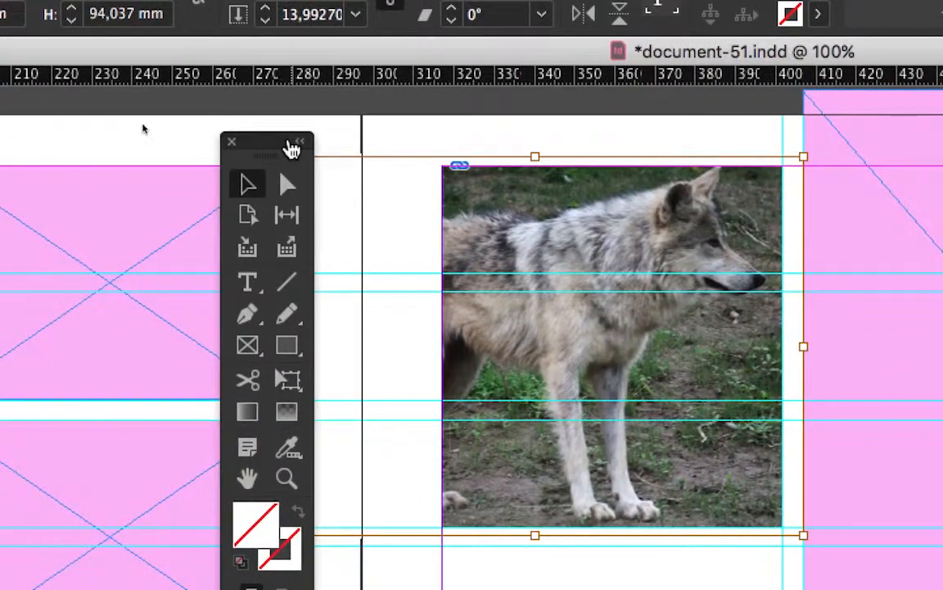
pyautogui.moveTo(292, 148); pyautogui.dragTo(86, 140)
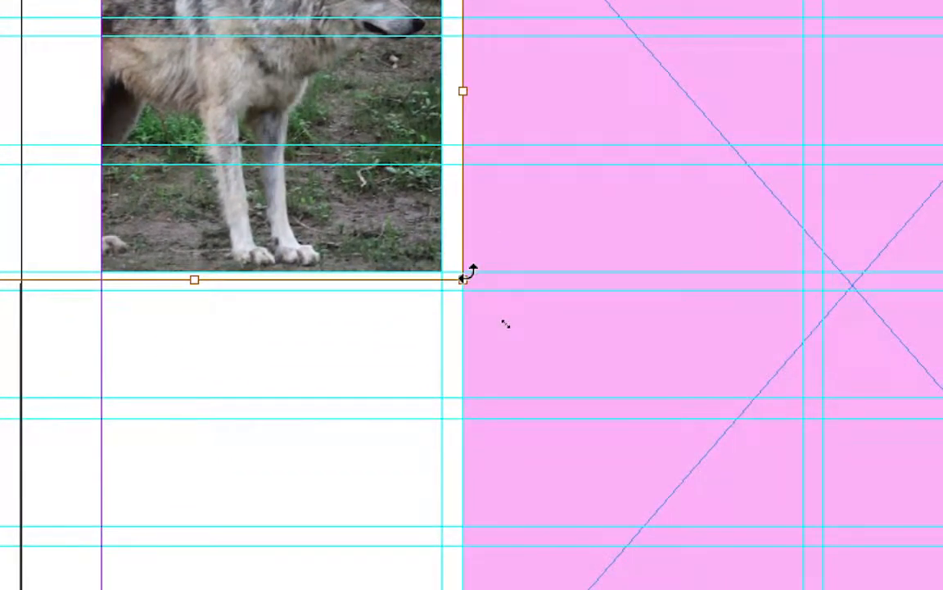
pyautogui.moveTo(465, 276)
pyautogui.mouseDown()
pyautogui.moveTo(482, 280)
pyautogui.moveTo(513, 333)
pyautogui.moveTo(466, 262)
pyautogui.mouseUp()
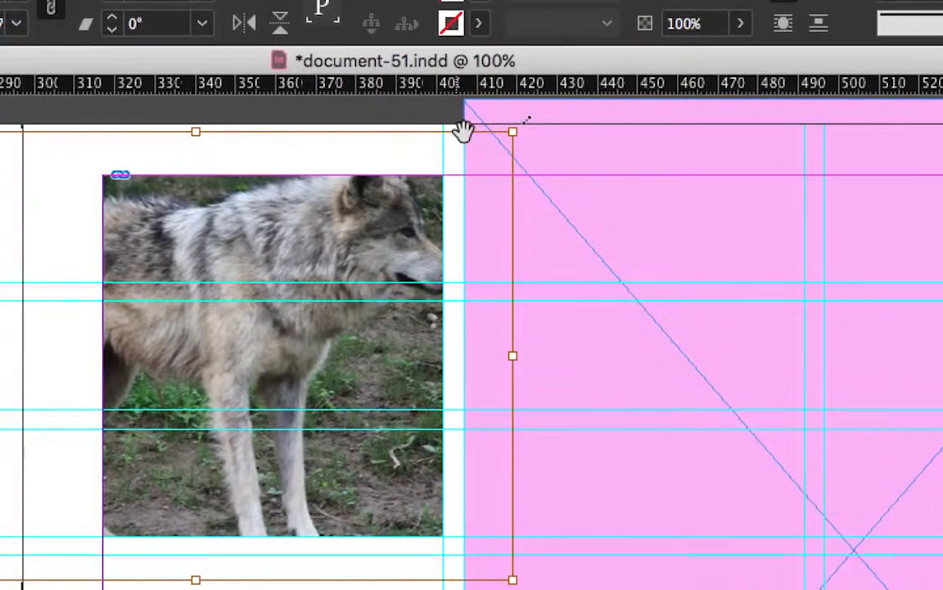
pyautogui.moveTo(468, 131); pyautogui.dragTo(417, 179)
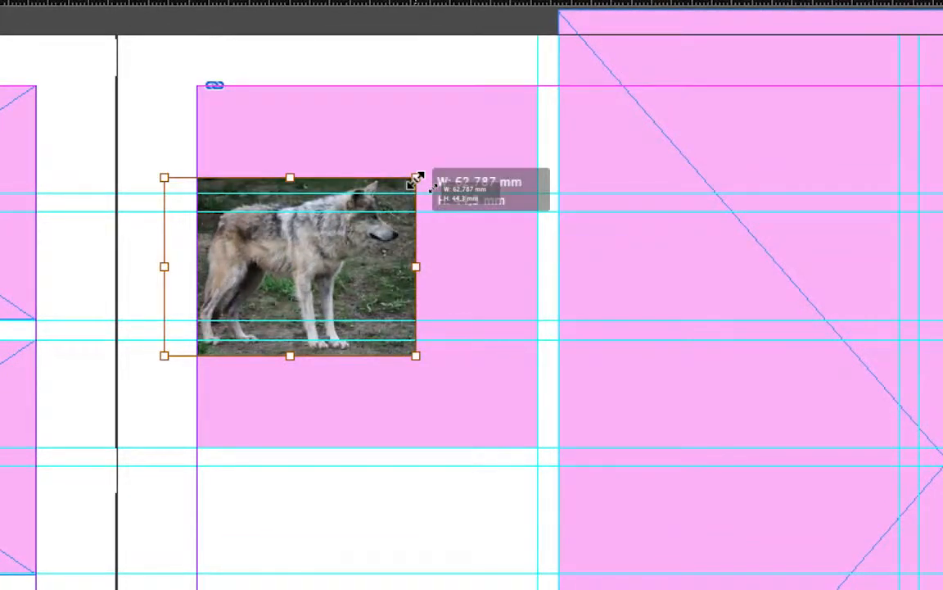
pyautogui.moveTo(416, 180); pyautogui.dragTo(577, 104)
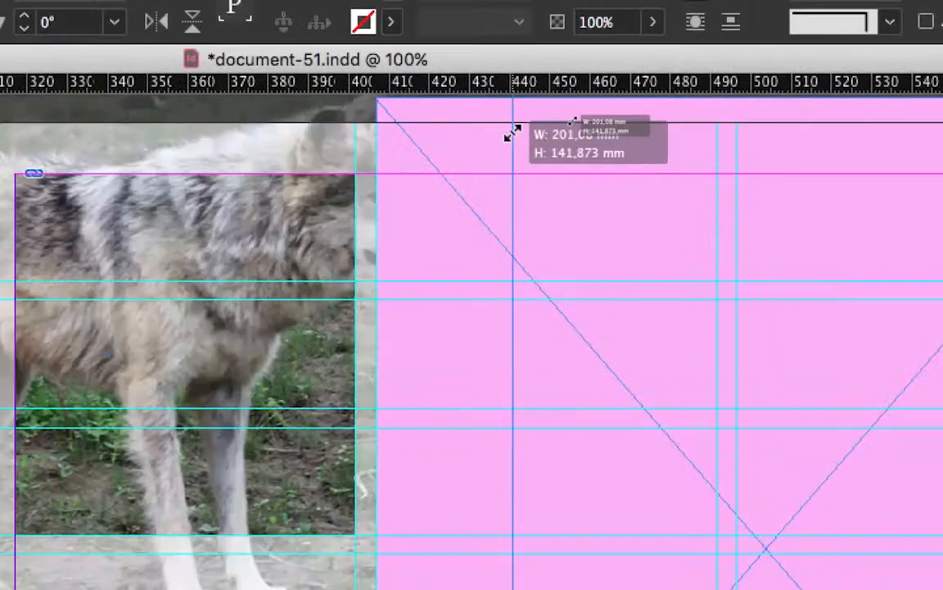
pyautogui.moveTo(512, 131); pyautogui.dragTo(512, 131)
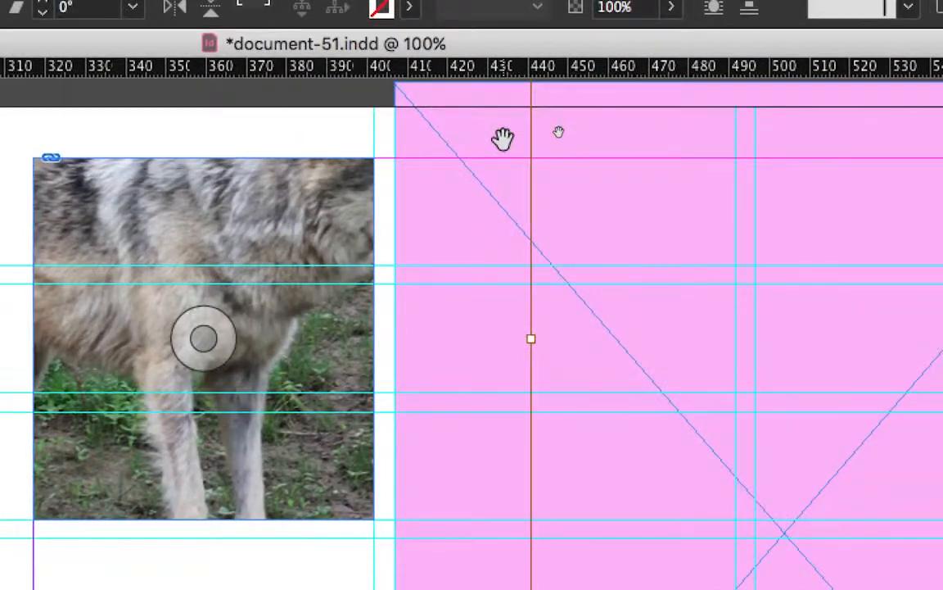
# - Reposition the enlarged wolf image within its fixed frame so the head is in view, and clear the selection
pyautogui.press('super+minus')
pyautogui.press('super+minus')
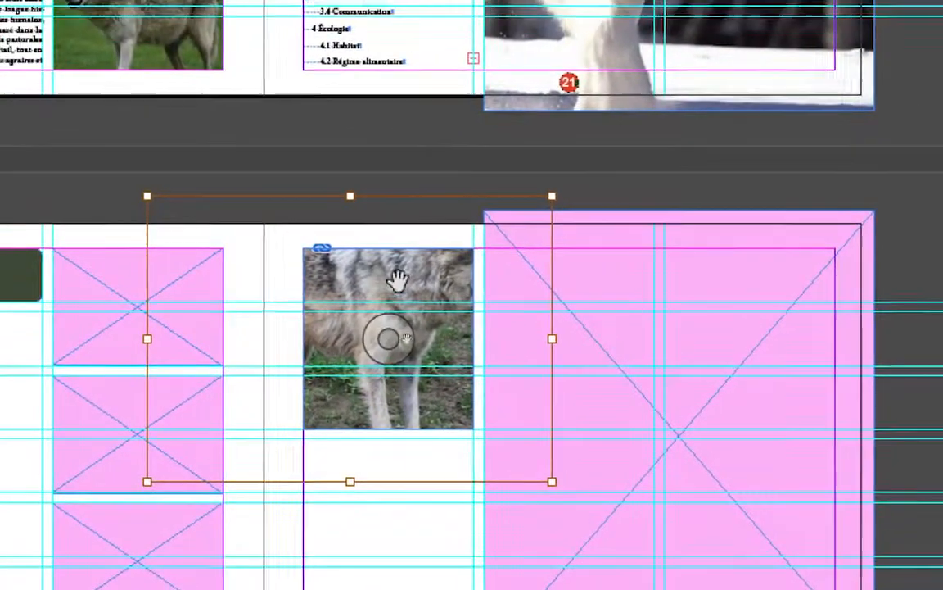
pyautogui.moveTo(400, 278); pyautogui.dragTo(377, 306)
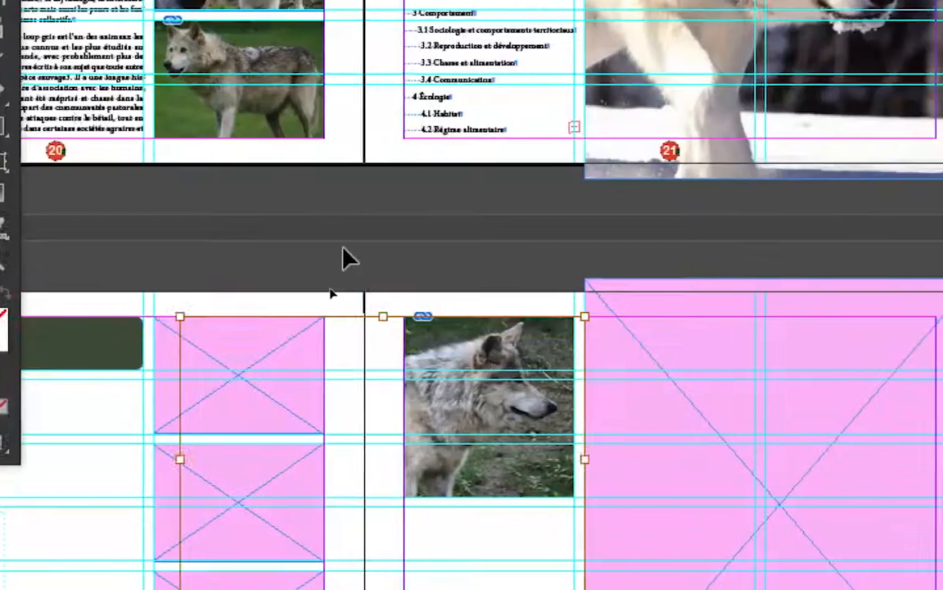
pyautogui.click(457, 253)
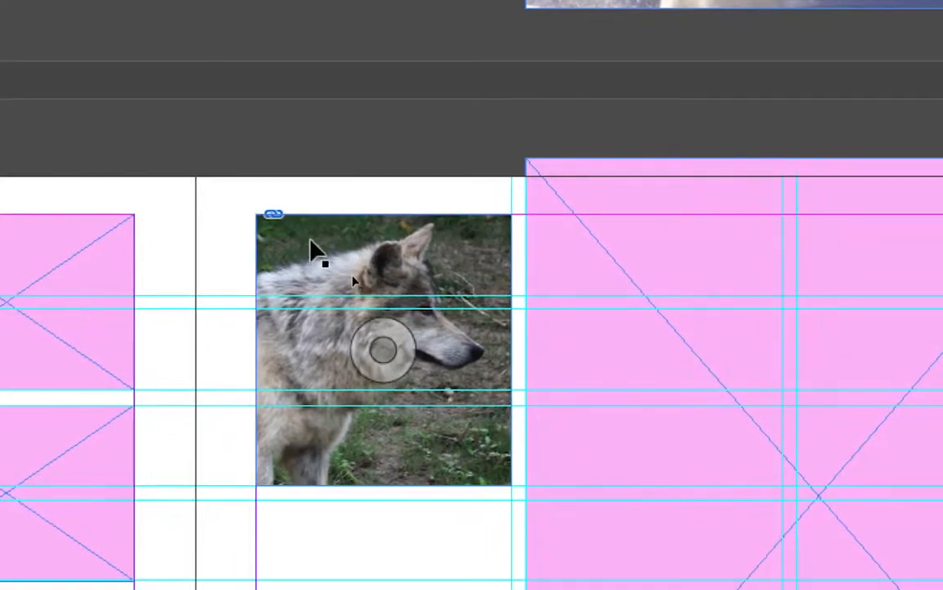
# - Move the wolf frame with its image down to the bottom margin of page 23 and scale down the image alone proportionally about its centre
pyautogui.click(317, 280)
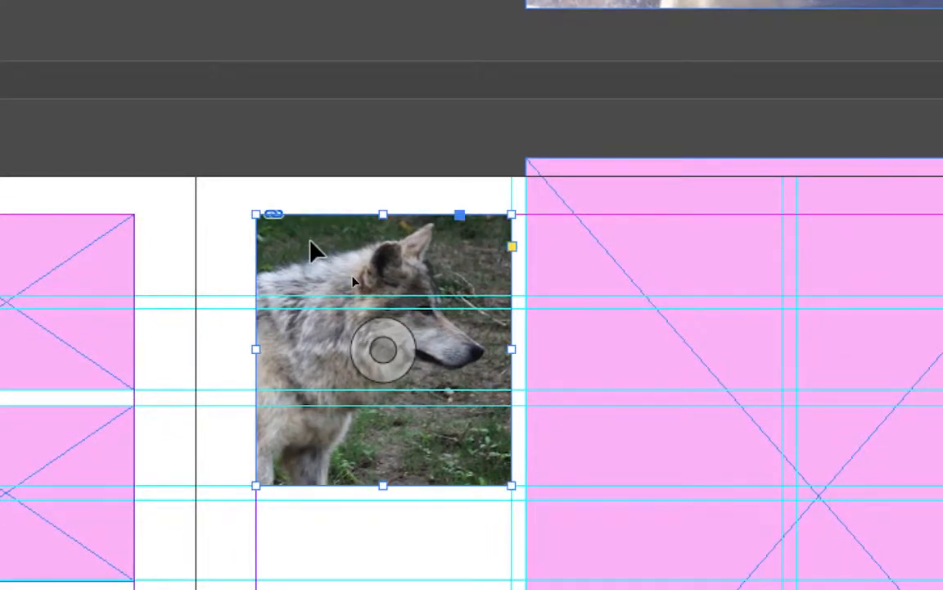
pyautogui.moveTo(313, 250); pyautogui.dragTo(326, 362)
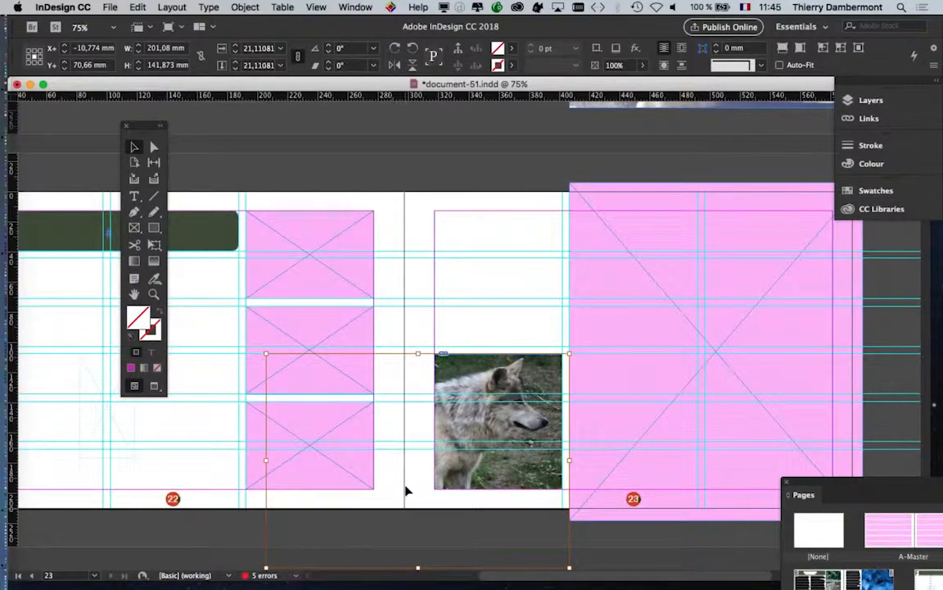
pyautogui.press('super+minus')
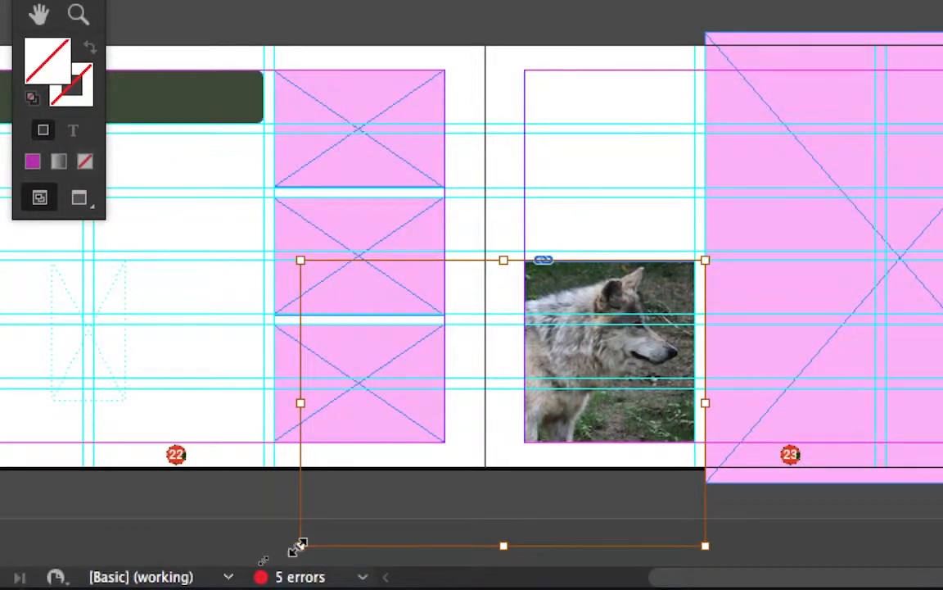
pyautogui.moveTo(300, 545); pyautogui.dragTo(428, 490)
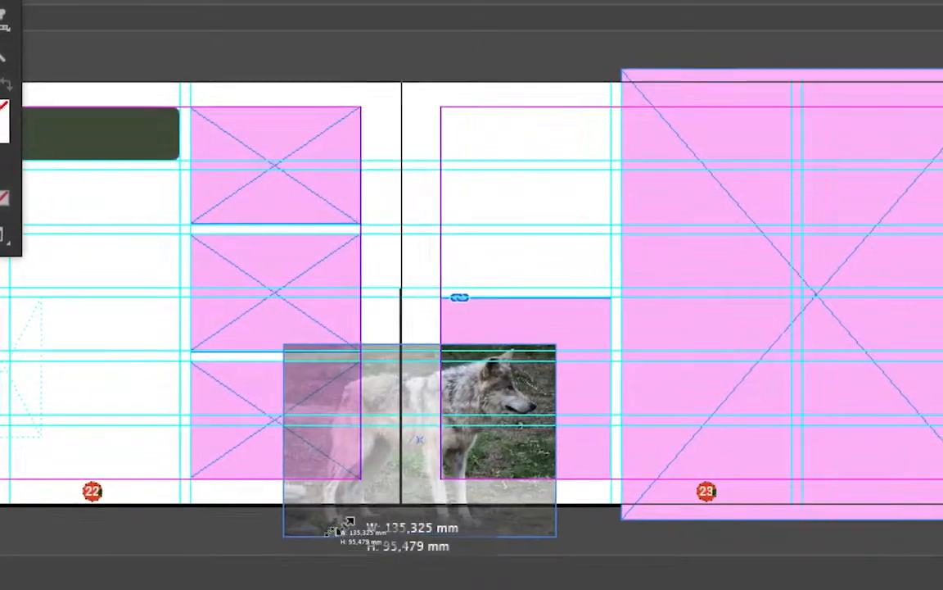
# - Scale the wolf image down inside its frame on page 23 and shift its content up to the frame's top edge
pyautogui.moveTo(340, 526); pyautogui.dragTo(342, 526)
pyautogui.moveTo(418, 387); pyautogui.dragTo(442, 362)
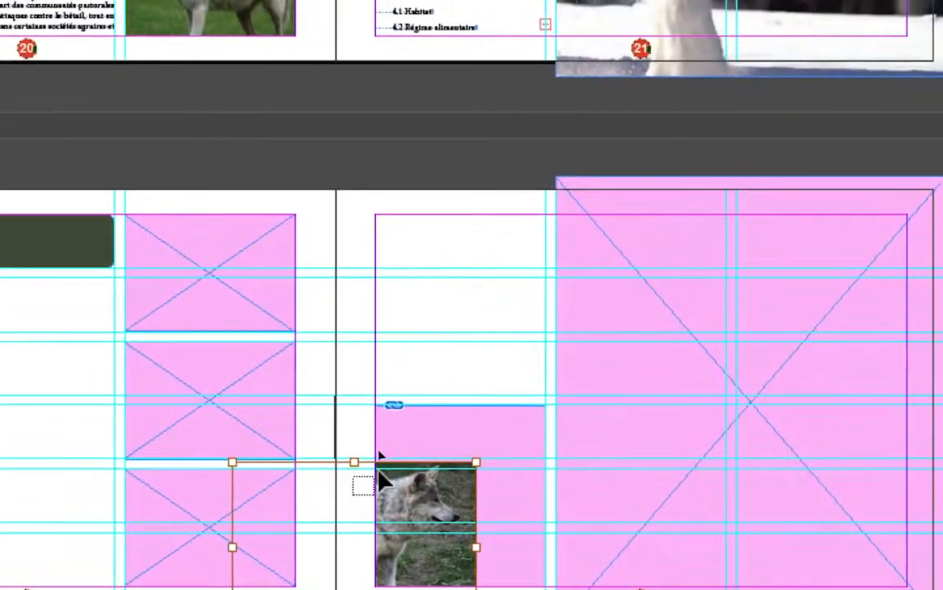
pyautogui.click(401, 493)
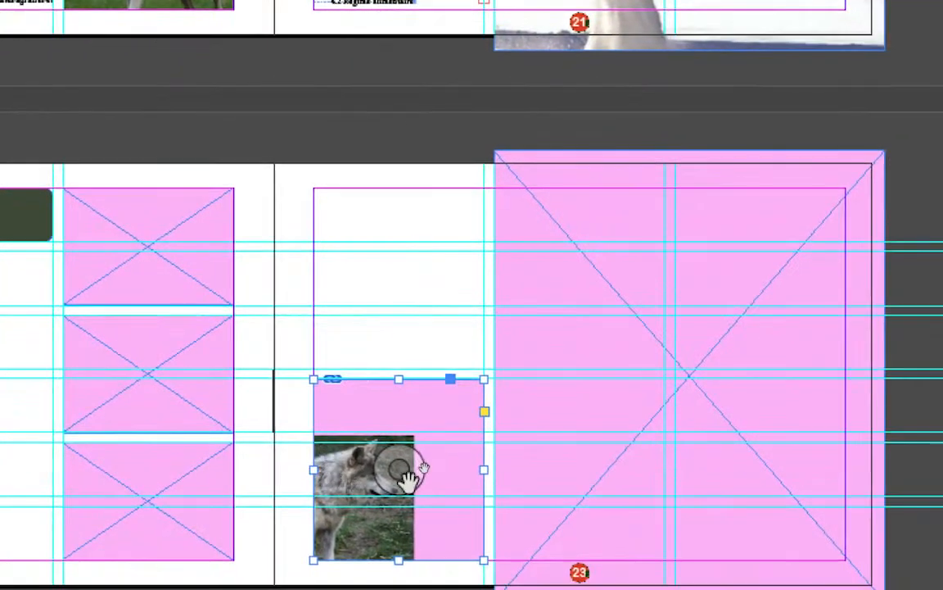
pyautogui.click(401, 471)
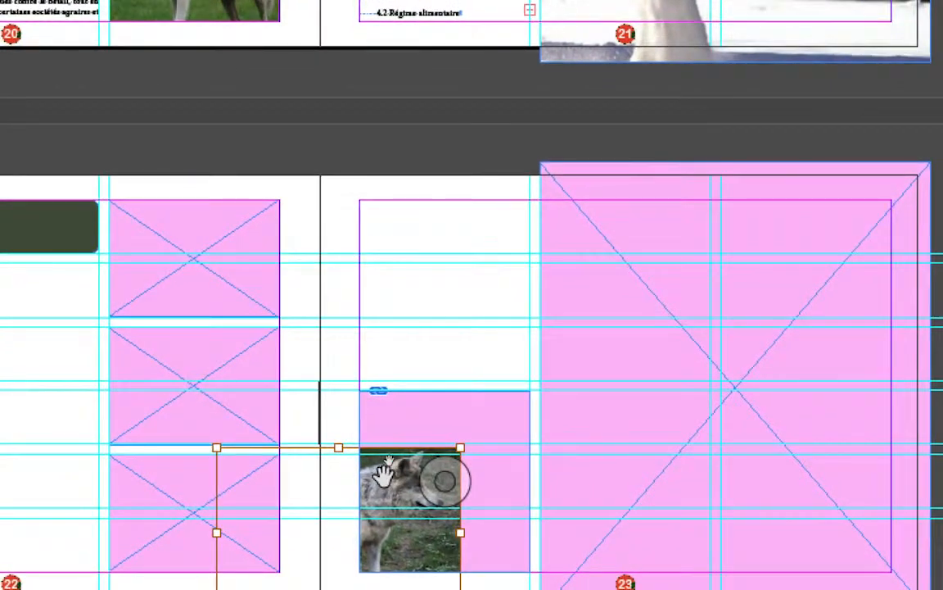
pyautogui.moveTo(390, 487); pyautogui.dragTo(484, 433)
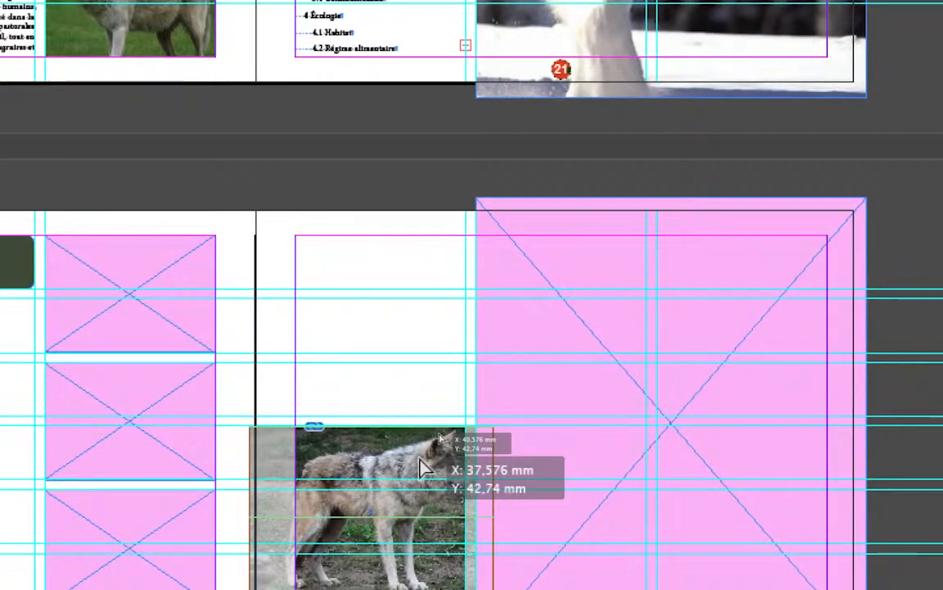
pyautogui.moveTo(423, 468); pyautogui.dragTo(427, 469)
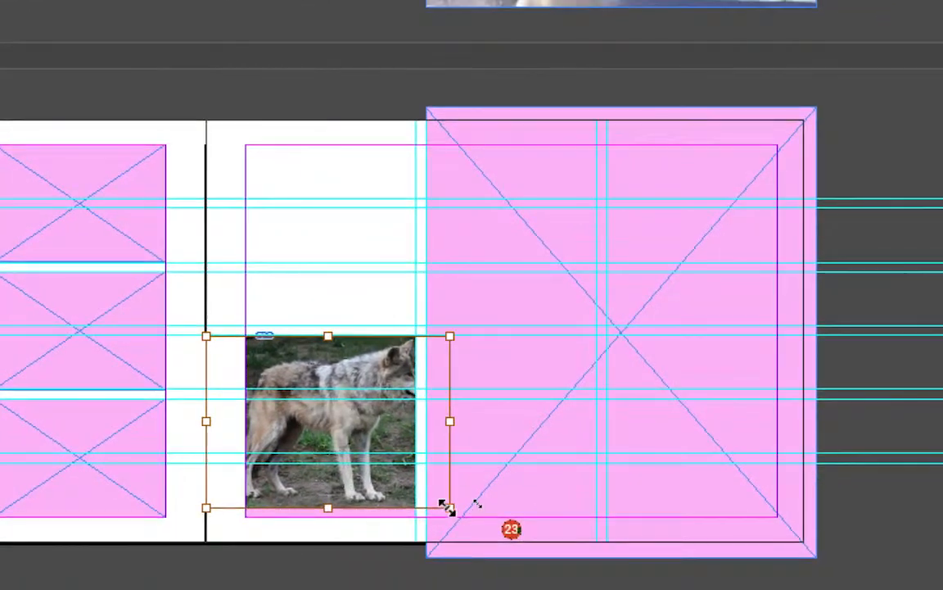
# - Enlarge the wolf image within its page 23 frame and reposition it so the head fills the frame, then deselect it
pyautogui.moveTo(448, 506); pyautogui.dragTo(486, 539)
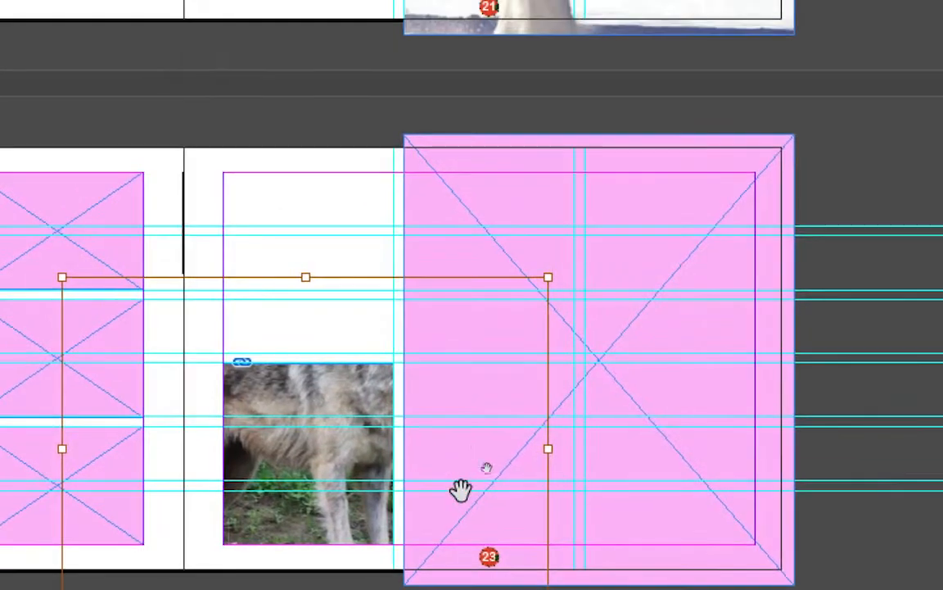
pyautogui.moveTo(368, 388); pyautogui.dragTo(281, 455)
pyautogui.moveTo(449, 482); pyautogui.dragTo(418, 487)
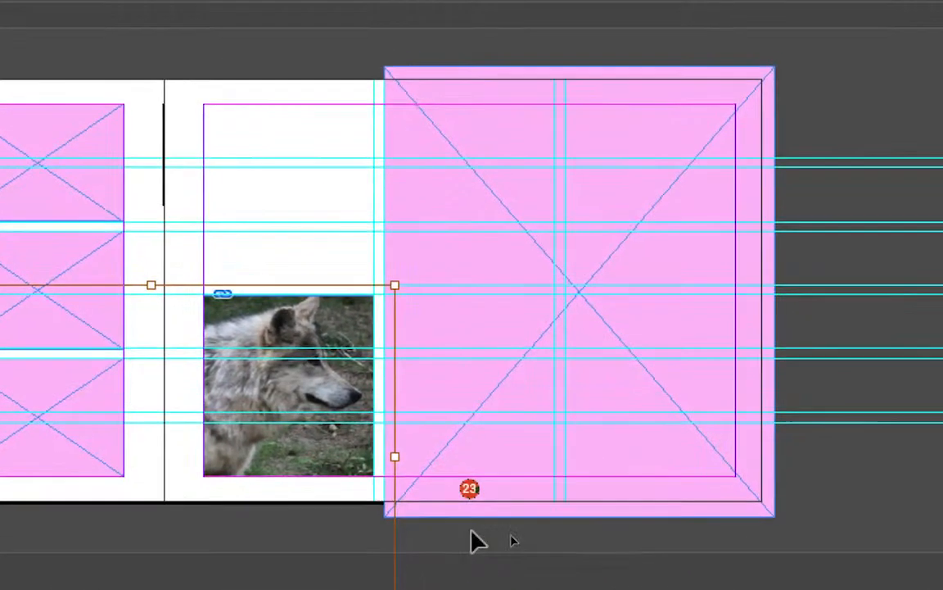
pyautogui.click(473, 541)
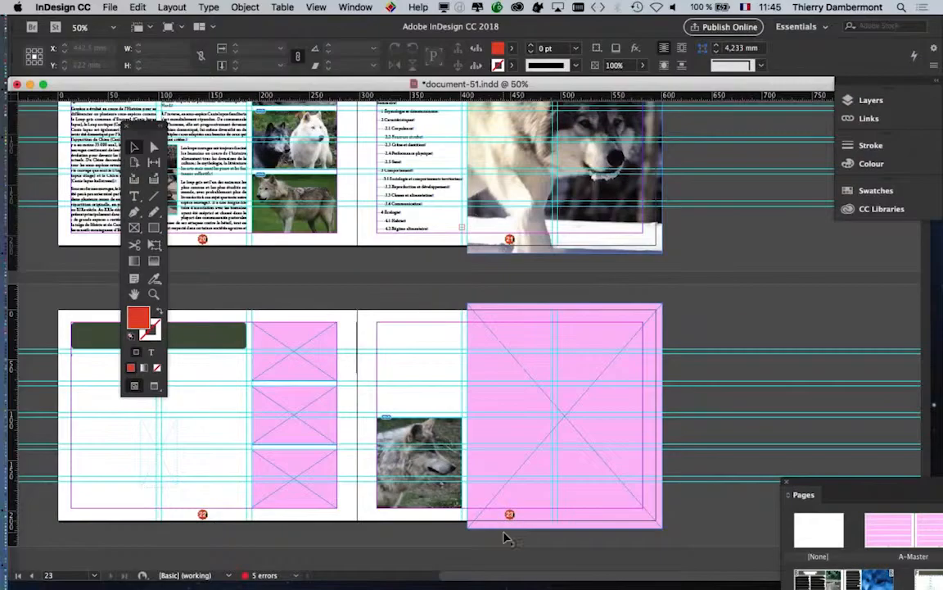
pyautogui.scroll(2, 260, 412)
pyautogui.hscroll(5, 367, 394)
pyautogui.scroll(-2, 367, 394)
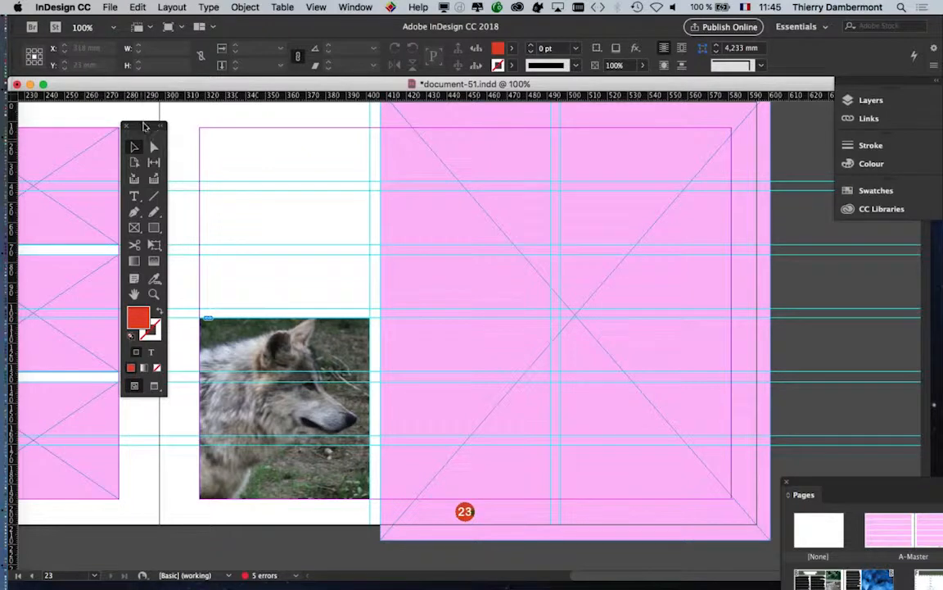
# - Show the Links panel, detach it from the Layers group, and make the panel and its link list taller
pyautogui.moveTo(144, 128); pyautogui.dragTo(131, 174)
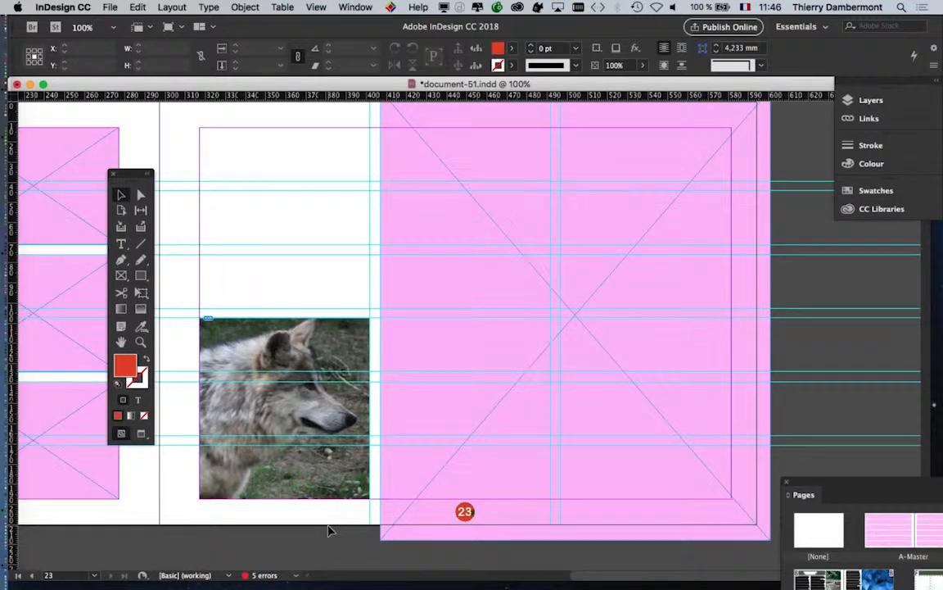
pyautogui.click(355, 6)
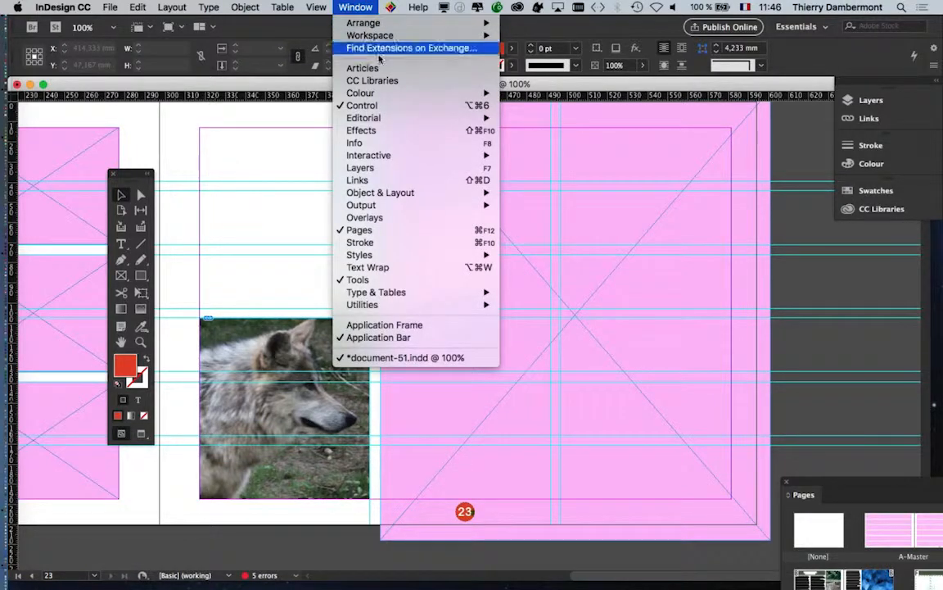
pyautogui.click(409, 182)
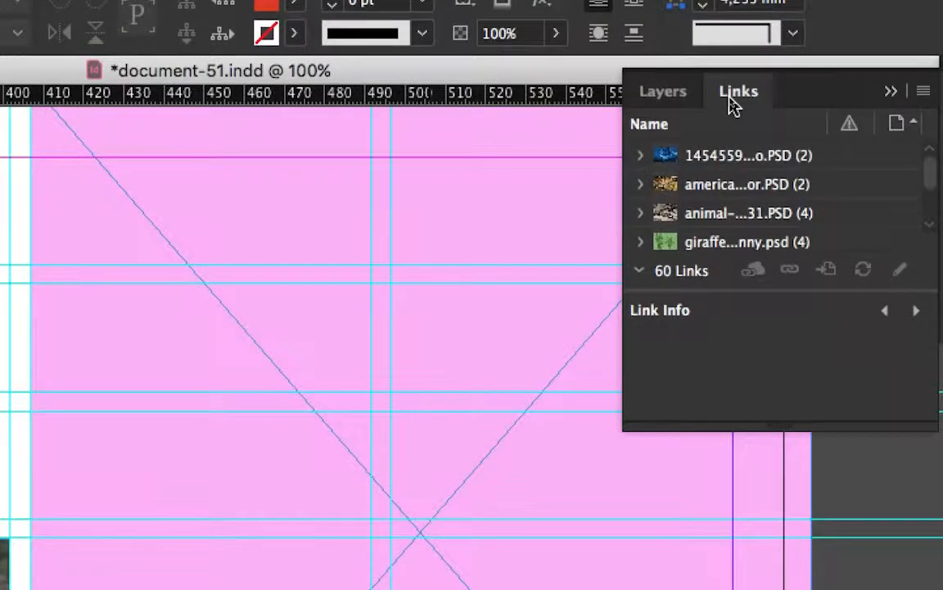
pyautogui.moveTo(733, 96); pyautogui.dragTo(272, 175)
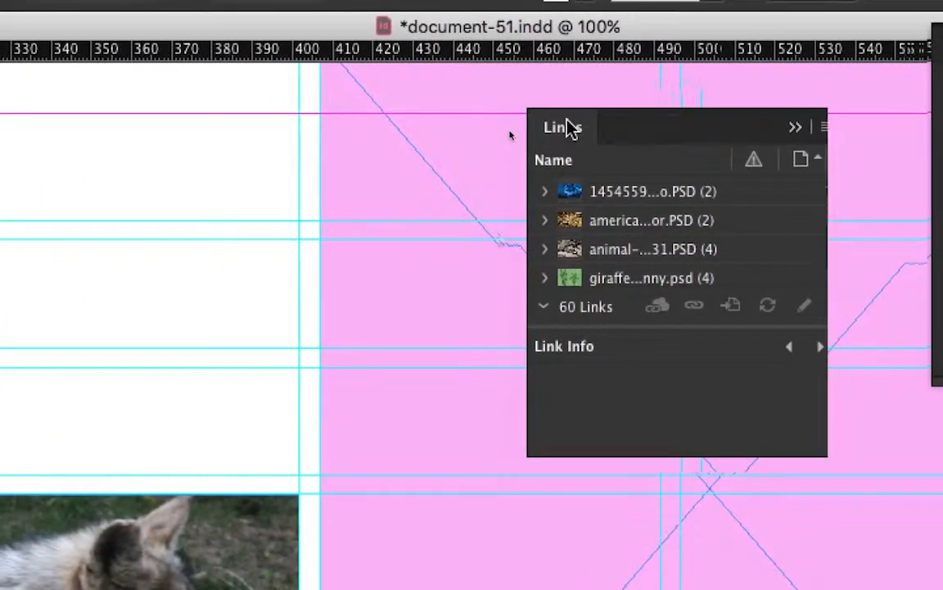
pyautogui.moveTo(567, 121); pyautogui.dragTo(573, 121)
pyautogui.moveTo(813, 463); pyautogui.dragTo(818, 571)
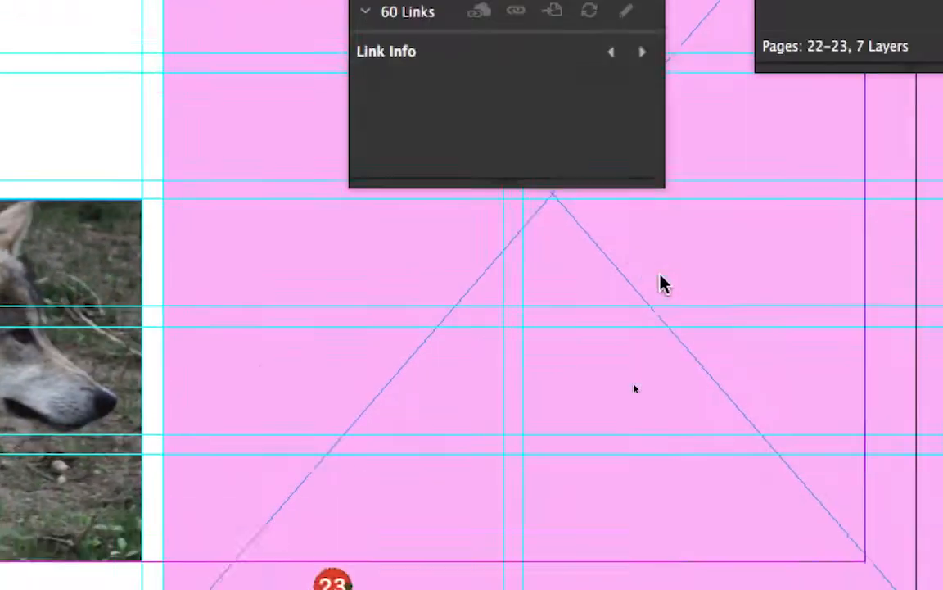
pyautogui.moveTo(660, 274); pyautogui.dragTo(731, 580)
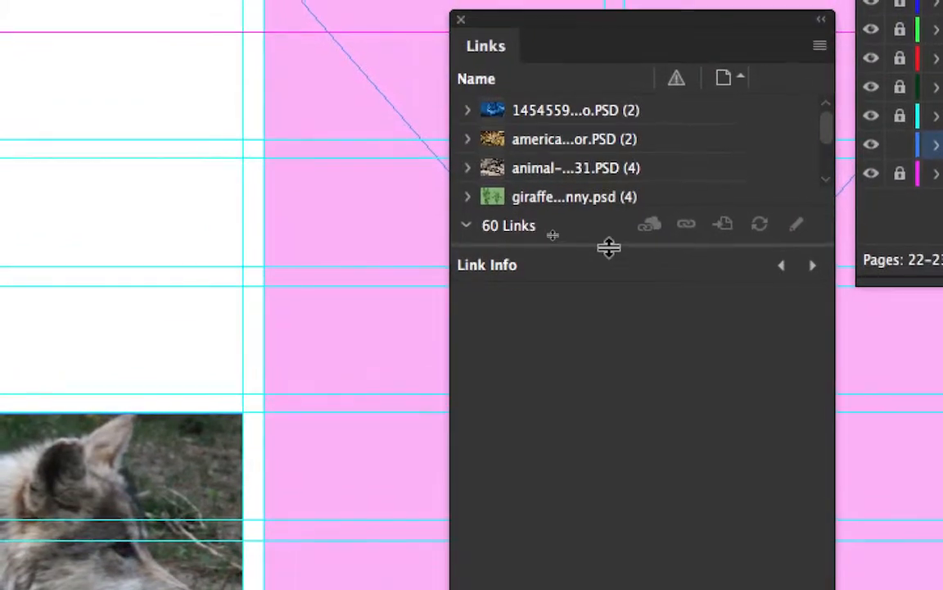
pyautogui.moveTo(609, 248); pyautogui.dragTo(608, 368)
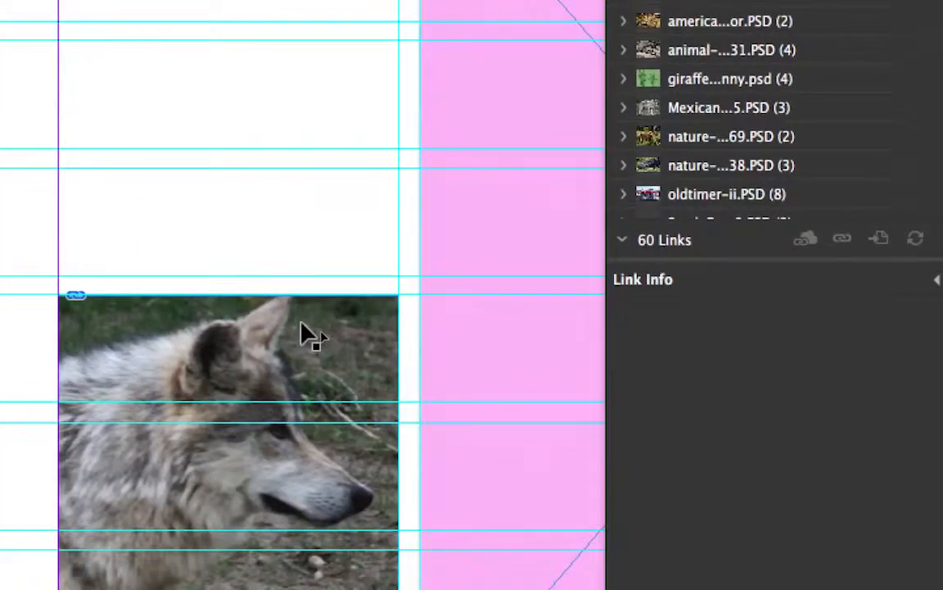
# - Select the wolf image on page 23 and enlarge the Links list and its name column to show the full file names
pyautogui.click(305, 333)
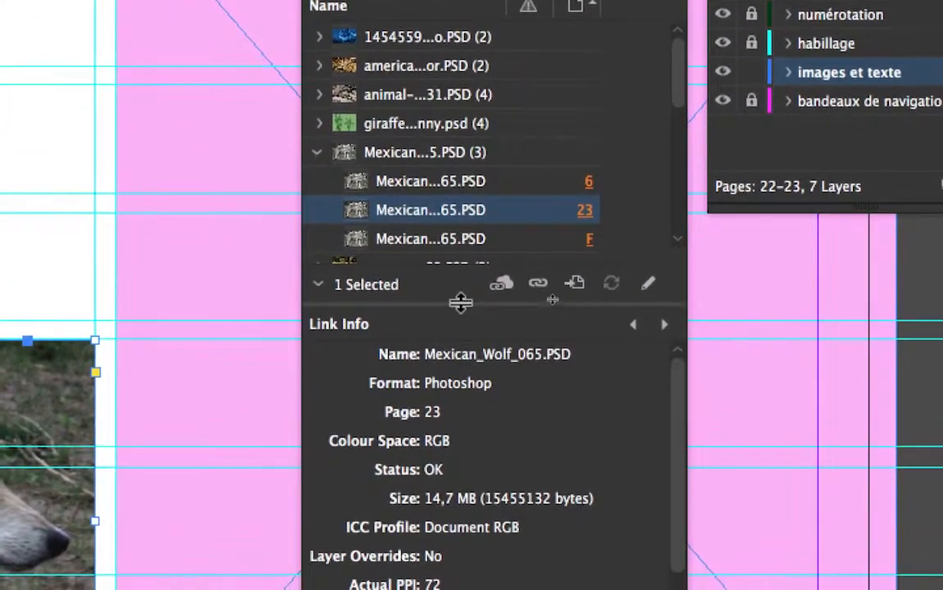
pyautogui.moveTo(461, 304); pyautogui.dragTo(461, 557)
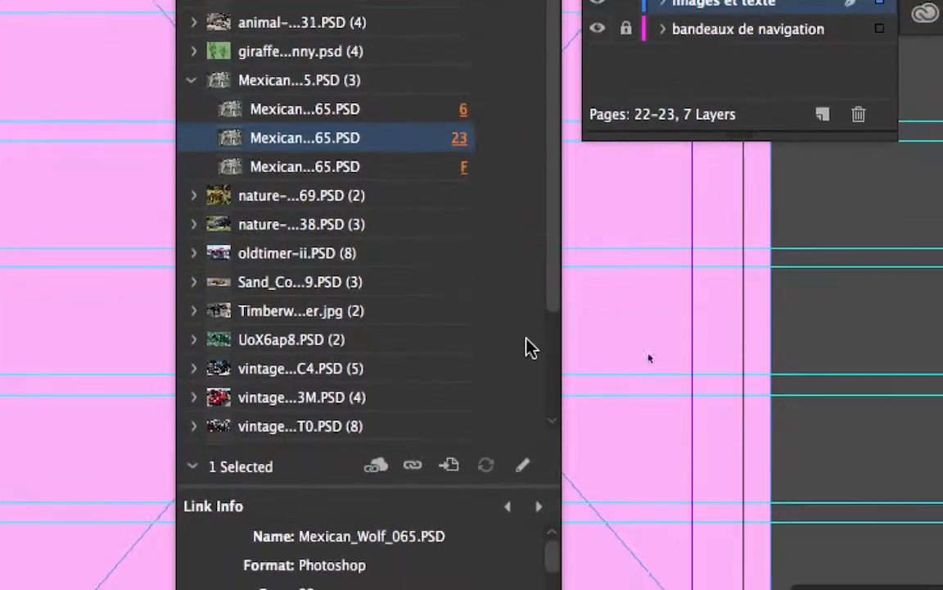
pyautogui.moveTo(559, 348); pyautogui.dragTo(873, 356)
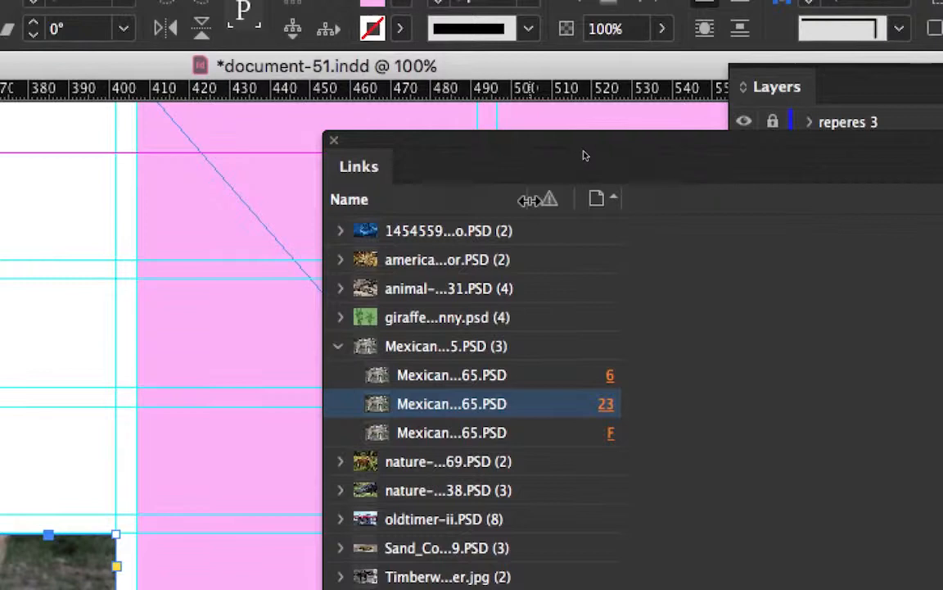
pyautogui.moveTo(448, 167); pyautogui.dragTo(674, 177)
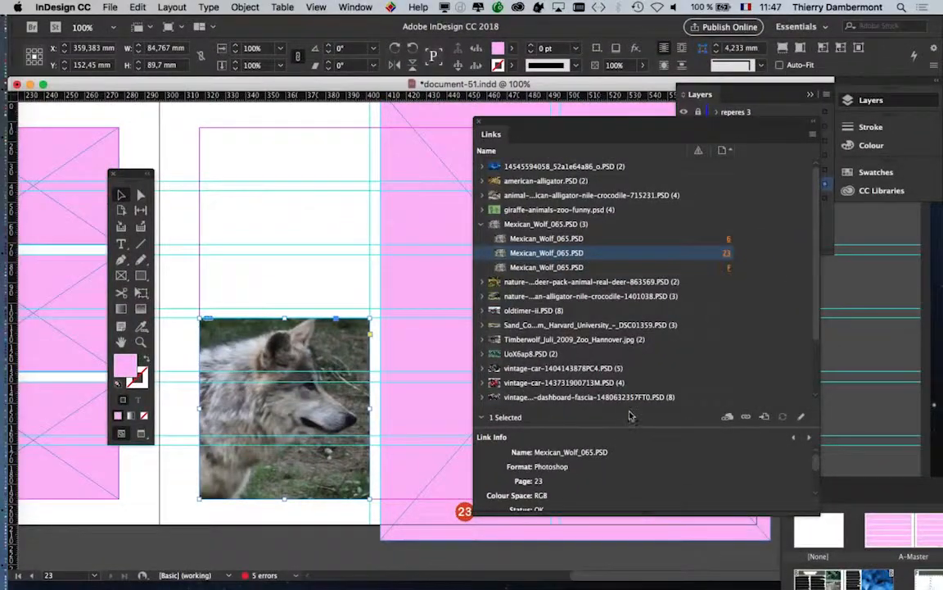
# - Toggle the Link Info section and enlarge it to examine the colour space and the actual and effective PPI of Mexican_Wolf_065.PSD
pyautogui.click(491, 419)
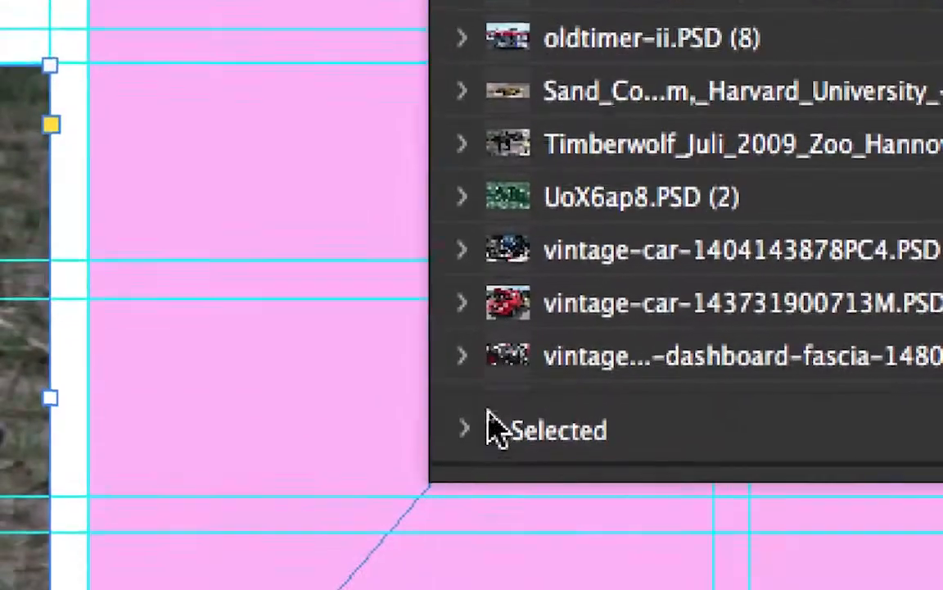
pyautogui.click(465, 429)
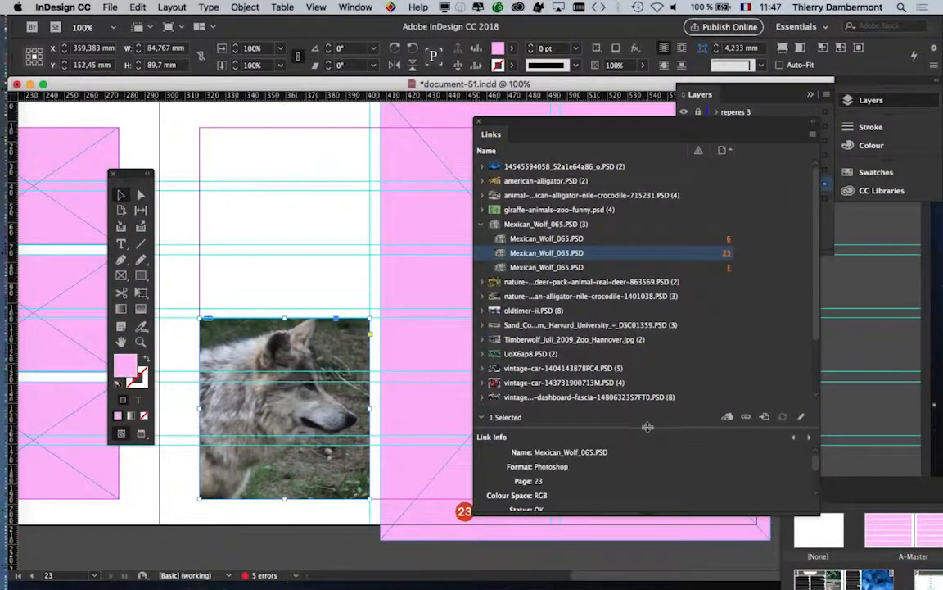
pyautogui.moveTo(648, 425); pyautogui.dragTo(668, 298)
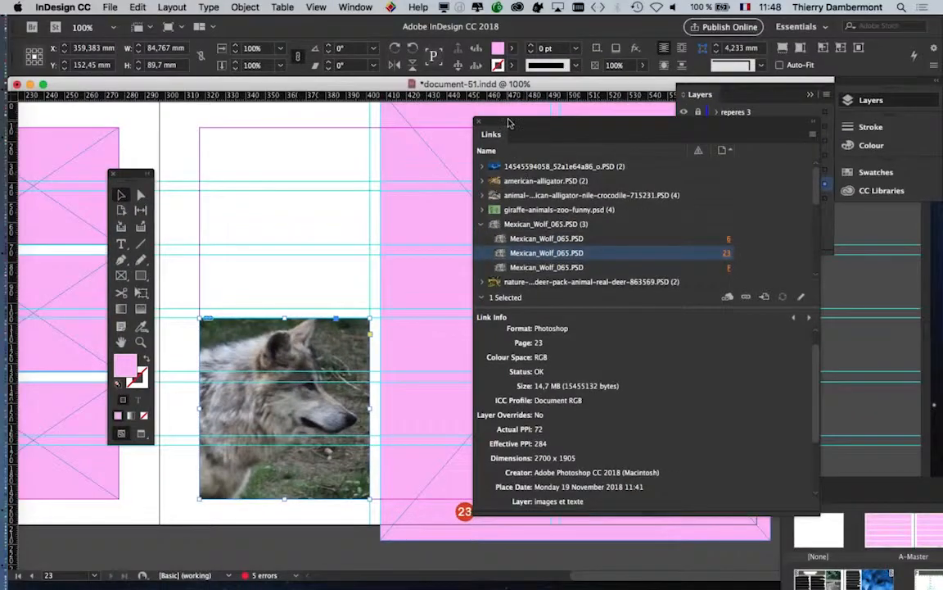
pyautogui.moveTo(510, 111); pyautogui.dragTo(534, 114)
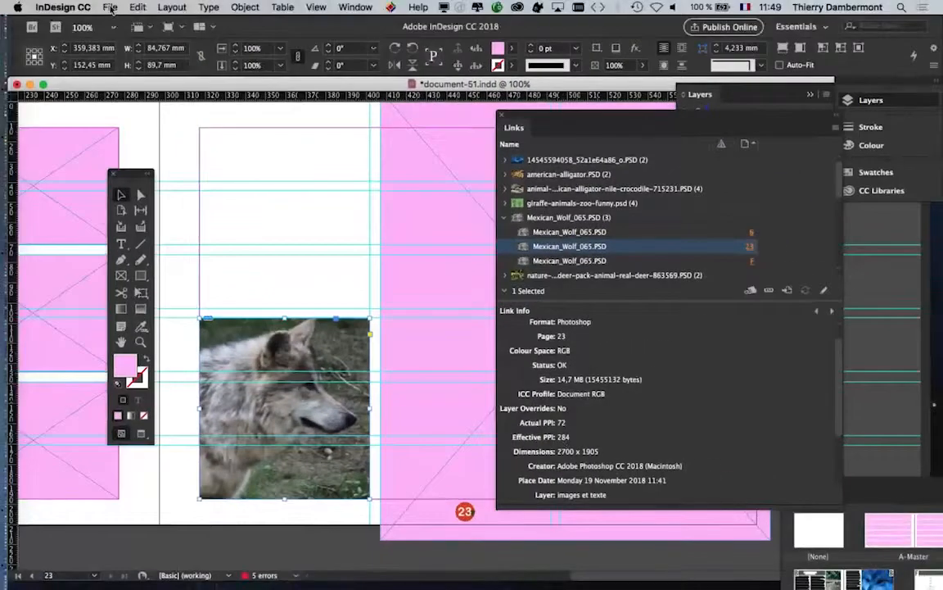
# - Start exporting the document in the Adobe PDF (Print) format and proceed to the PDF export settings
pyautogui.click(110, 7)
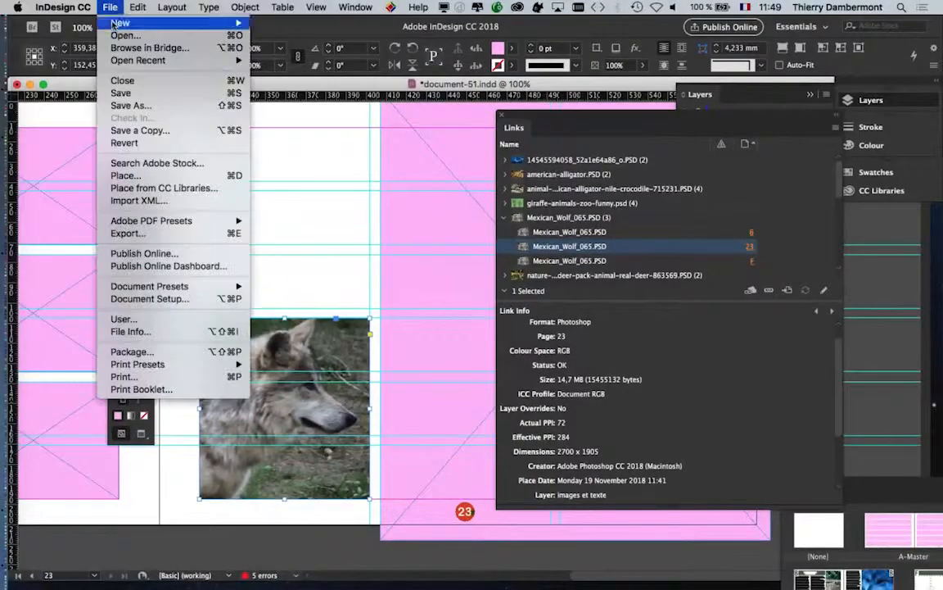
pyautogui.click(882, 373)
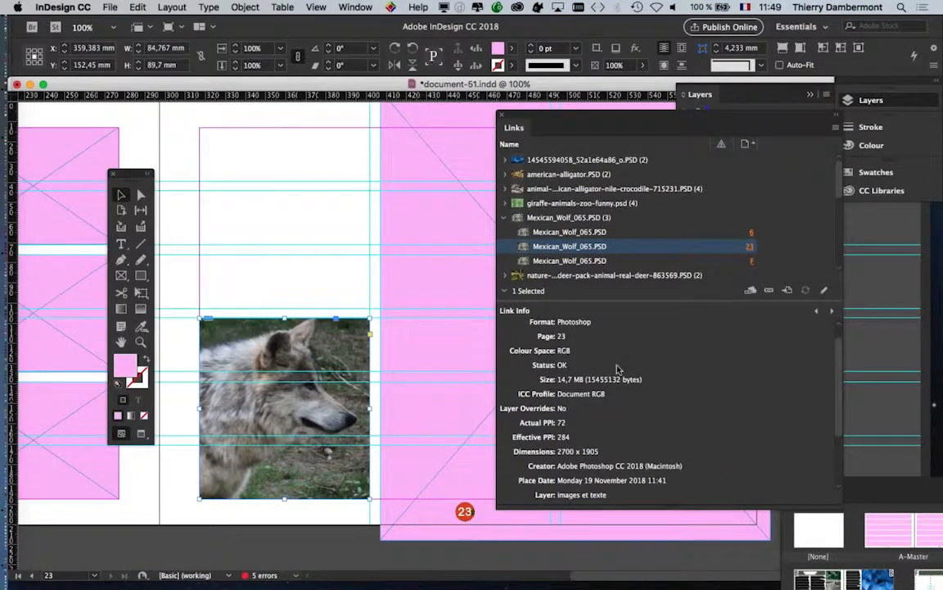
pyautogui.press('super+e')
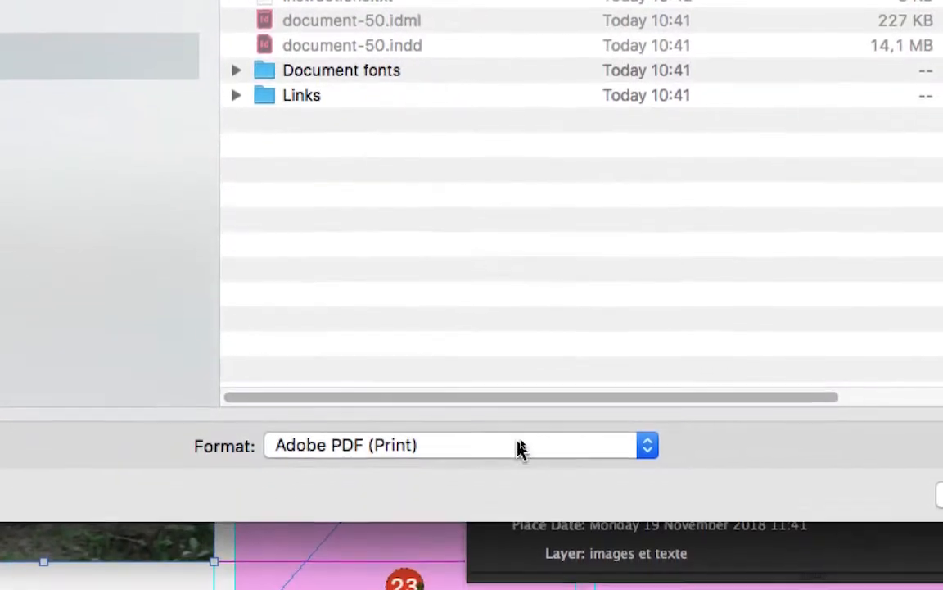
pyautogui.click(517, 447)
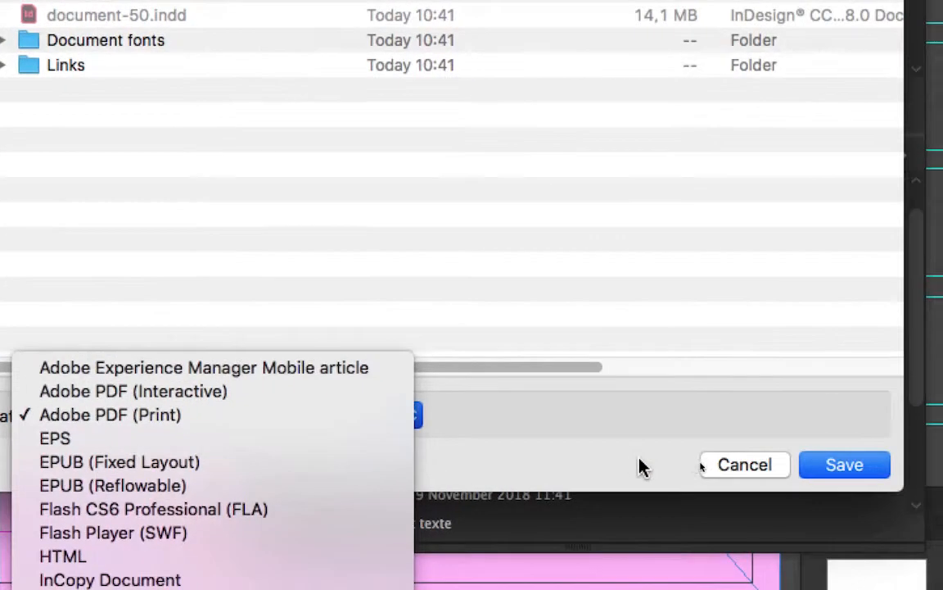
pyautogui.click(875, 485)
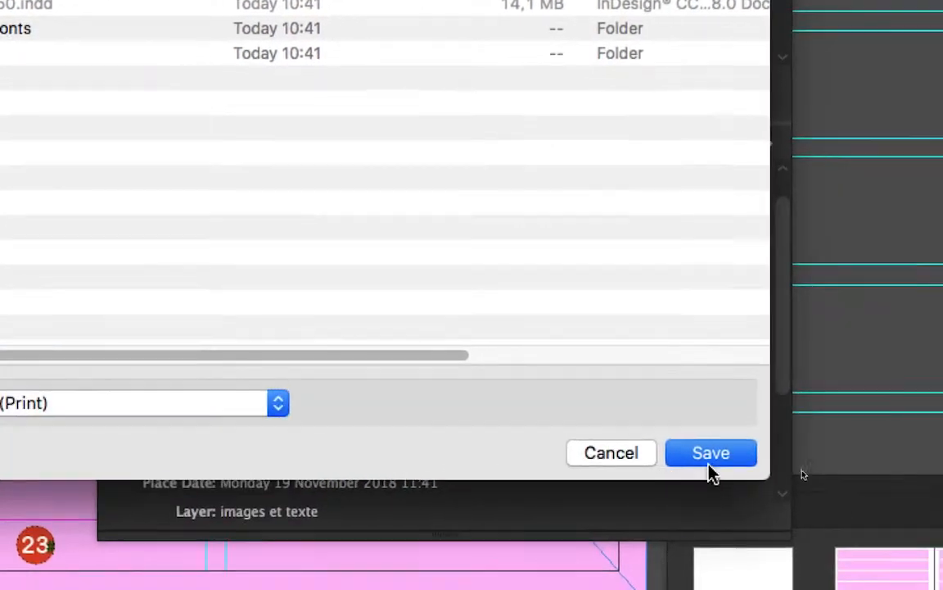
pyautogui.click(829, 468)
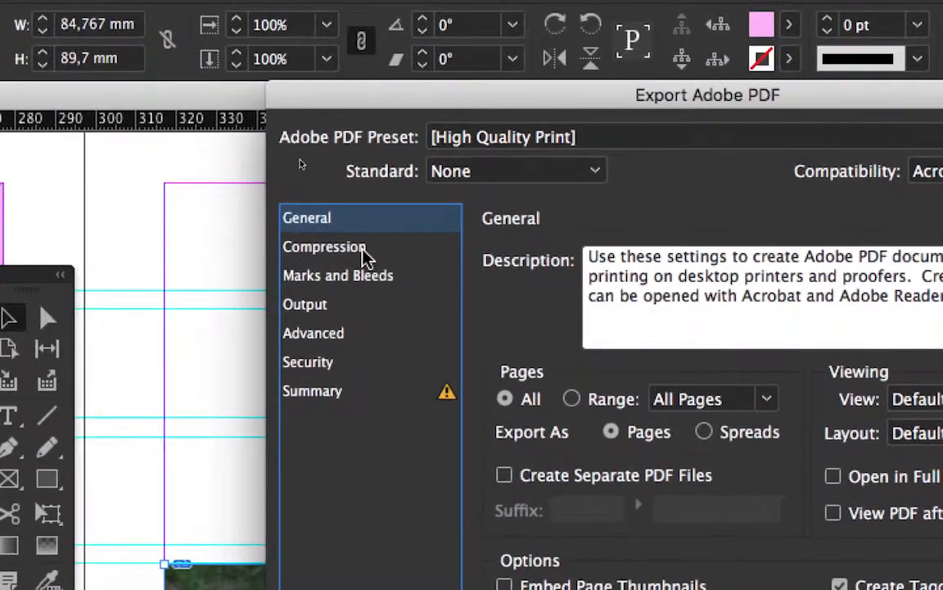
# - Set the PDF export's colour image compression to Subsampling to 300 pixels per inch for images above 300 pixels per inch
pyautogui.click(359, 244)
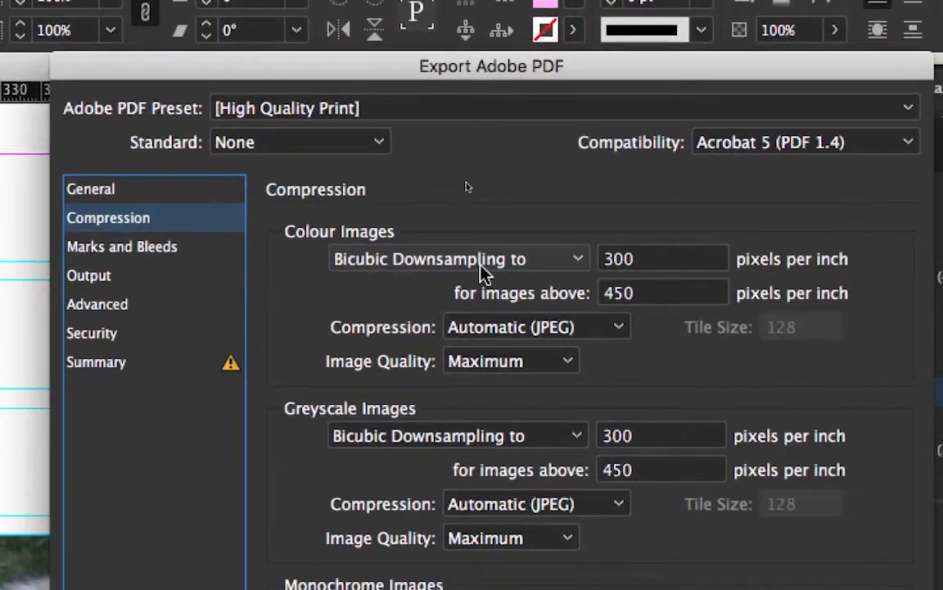
pyautogui.click(555, 270)
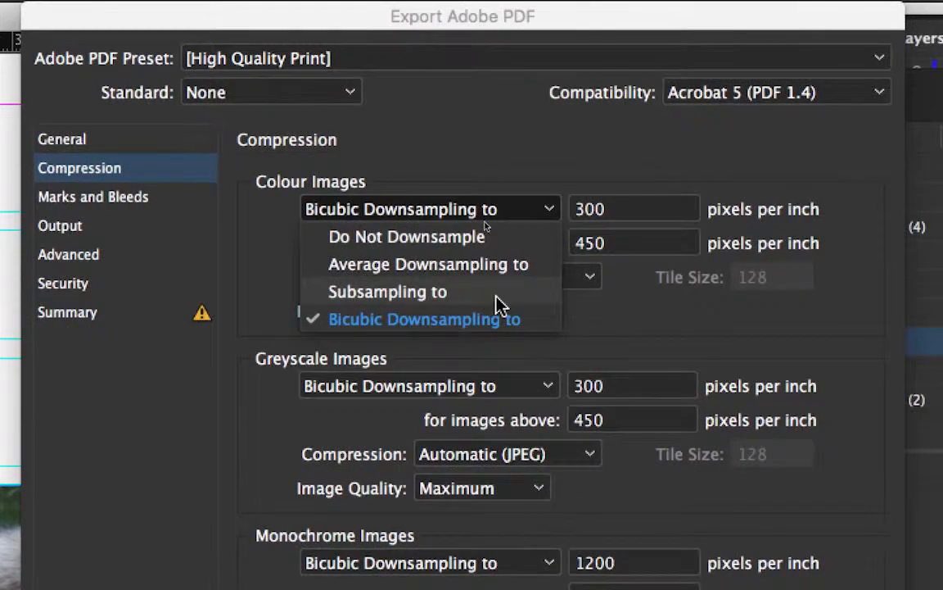
pyautogui.click(493, 296)
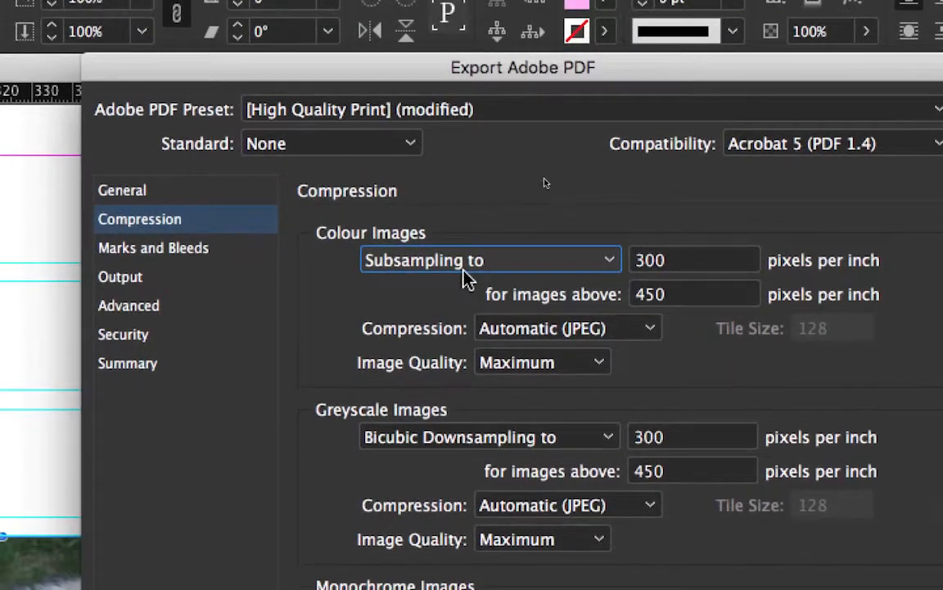
pyautogui.press('Tab')
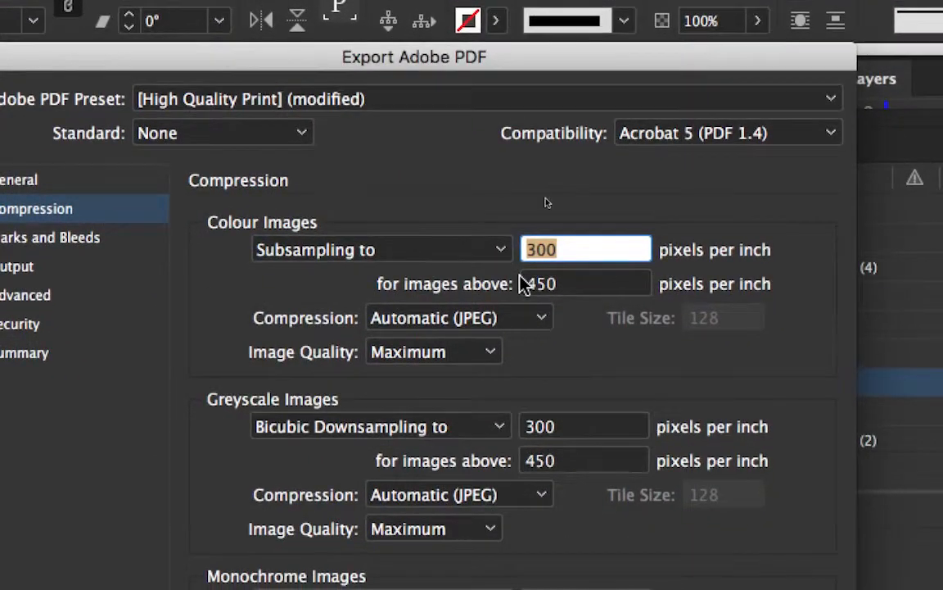
pyautogui.press('Tab')
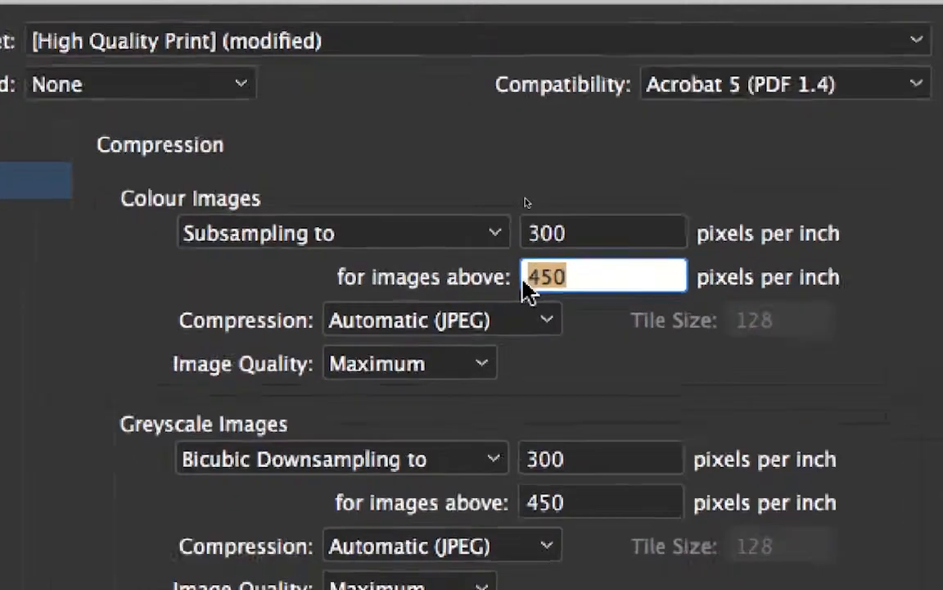
pyautogui.write('300')
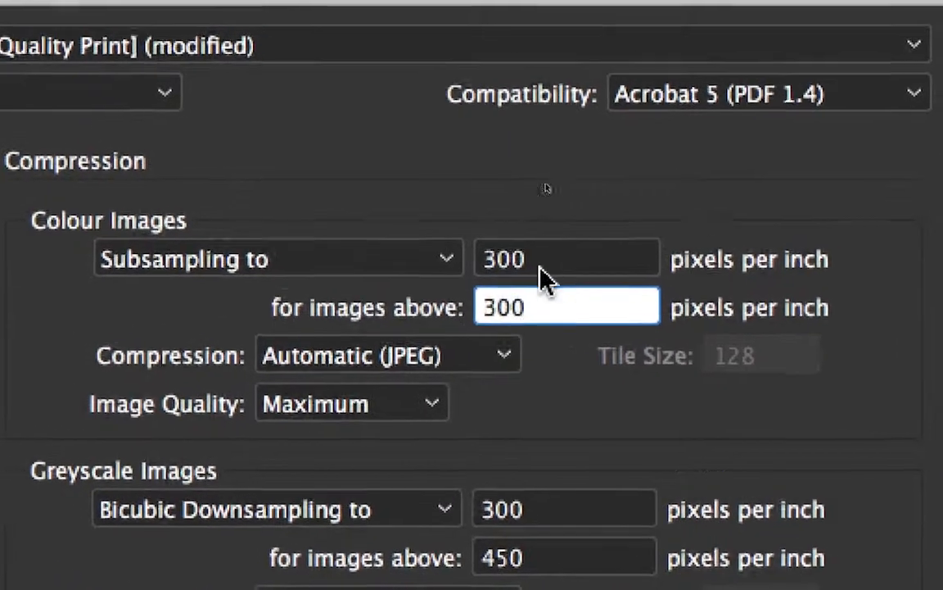
pyautogui.click(516, 262)
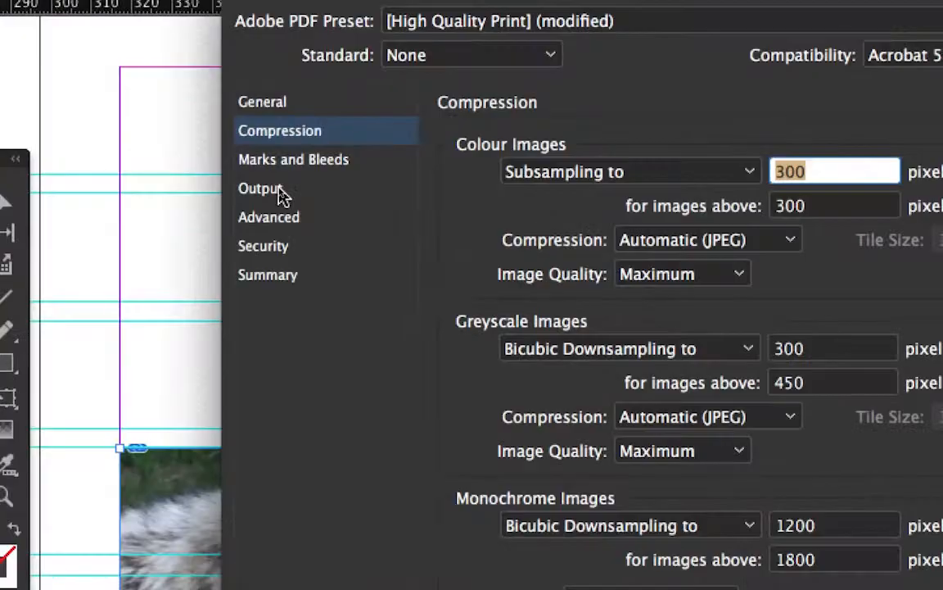
# - Set the PDF output to Convert to Destination with Coated FOGRA39 (ISO 12647-2:2004), and cancel the export
pyautogui.click(272, 189)
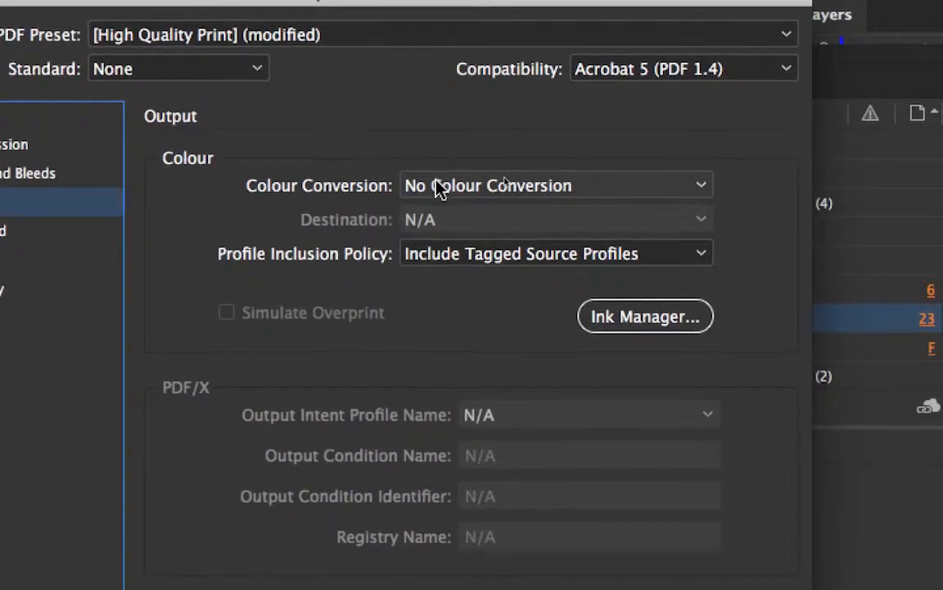
pyautogui.click(602, 169)
pyautogui.click(440, 208)
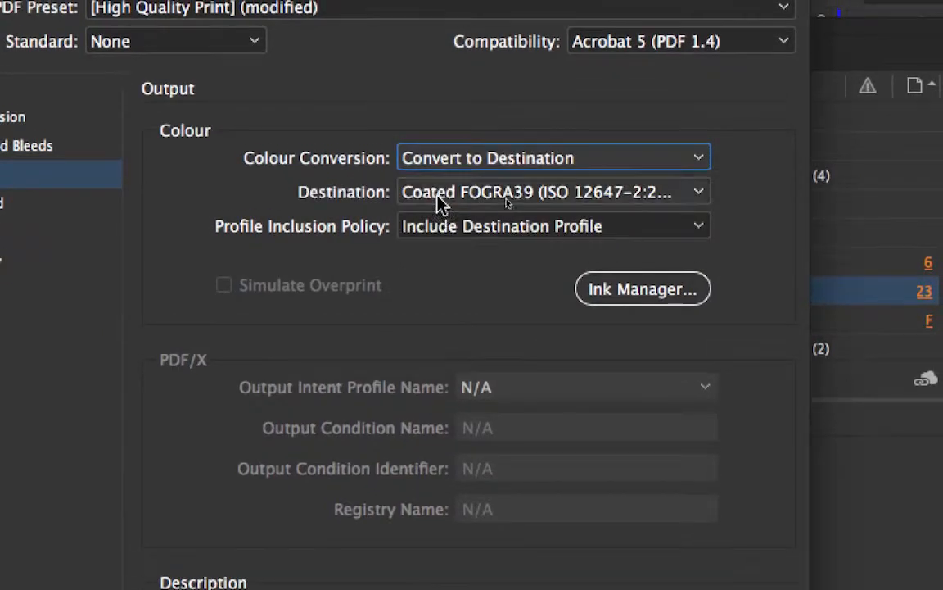
pyautogui.click(438, 190)
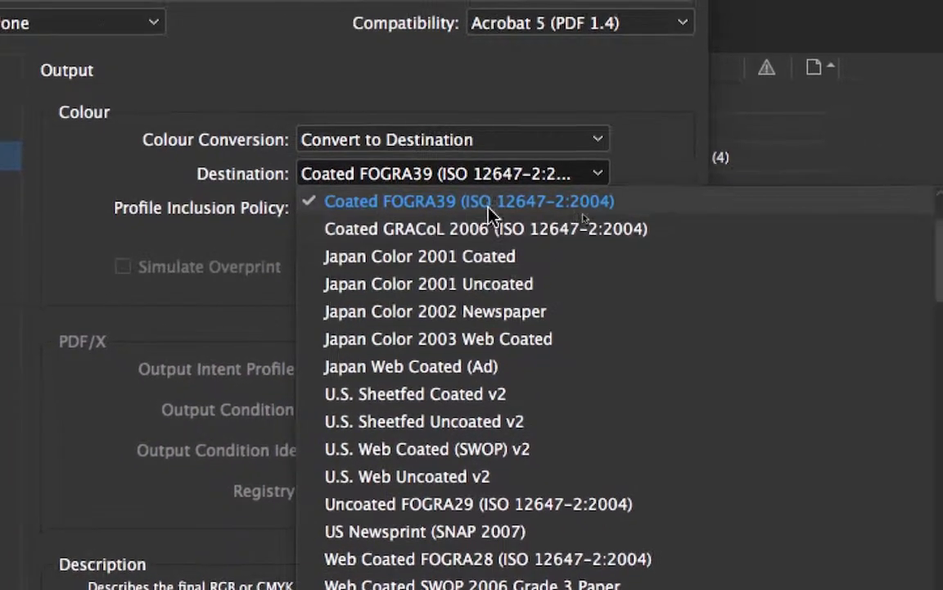
pyautogui.click(542, 198)
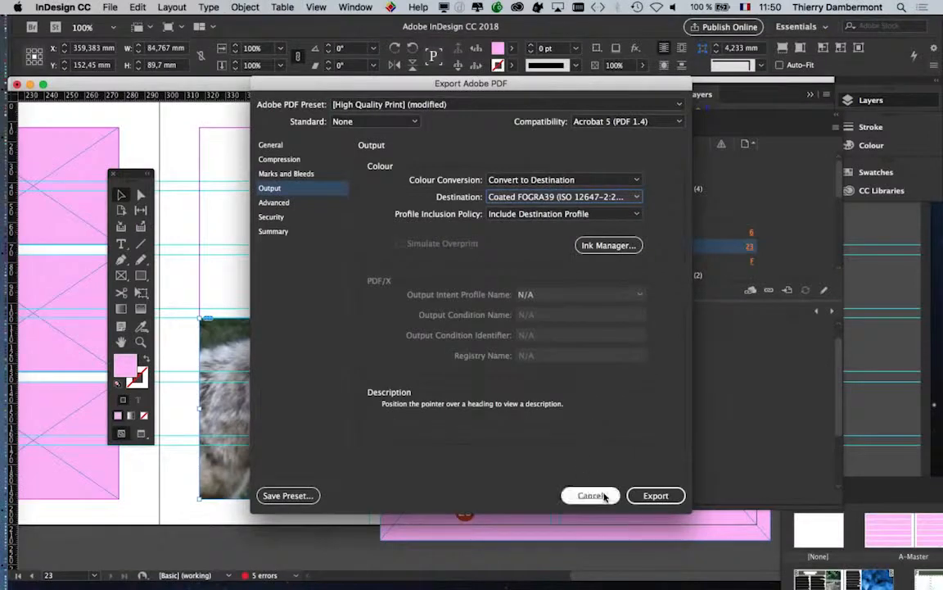
pyautogui.click(591, 497)
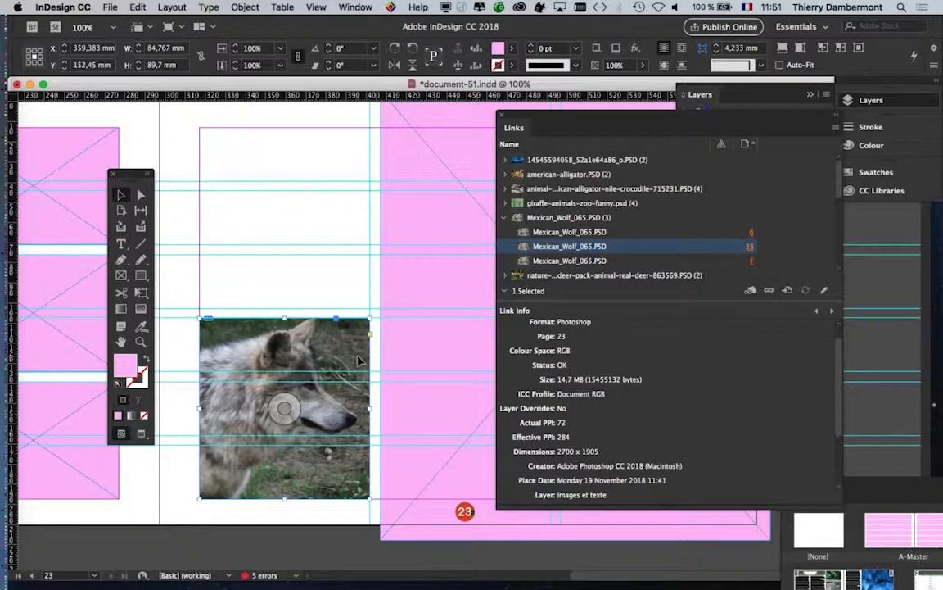
# - Deselect and reselect the wolf image on page 23 and close the Links panel
pyautogui.click(422, 427)
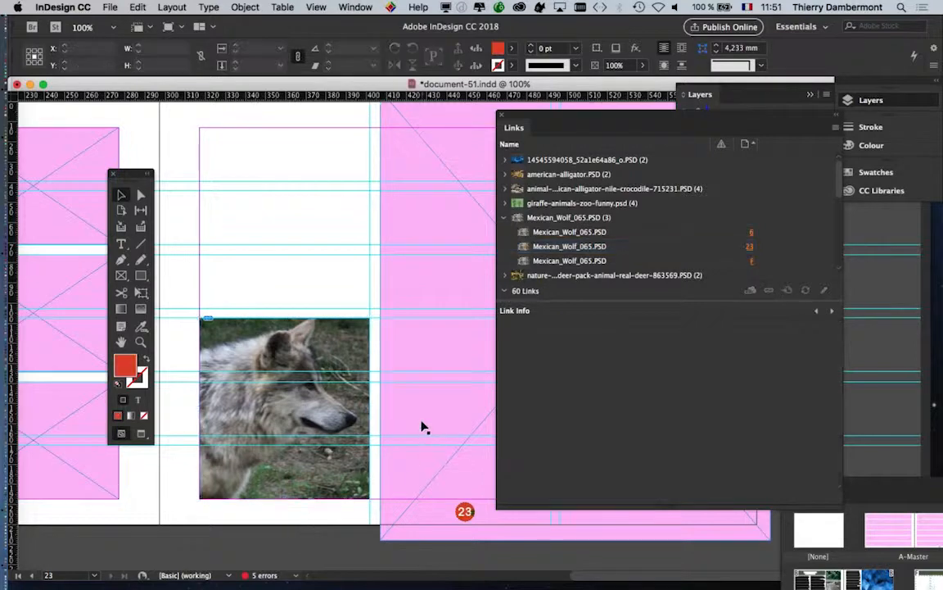
pyautogui.click(305, 389)
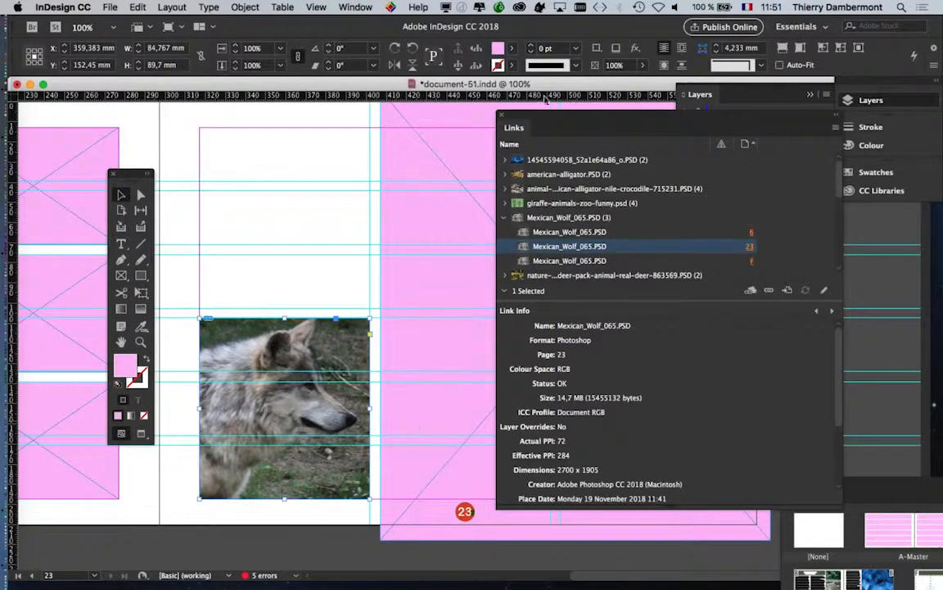
pyautogui.click(501, 115)
pyautogui.moveTo(466, 300); pyautogui.dragTo(467, 300)
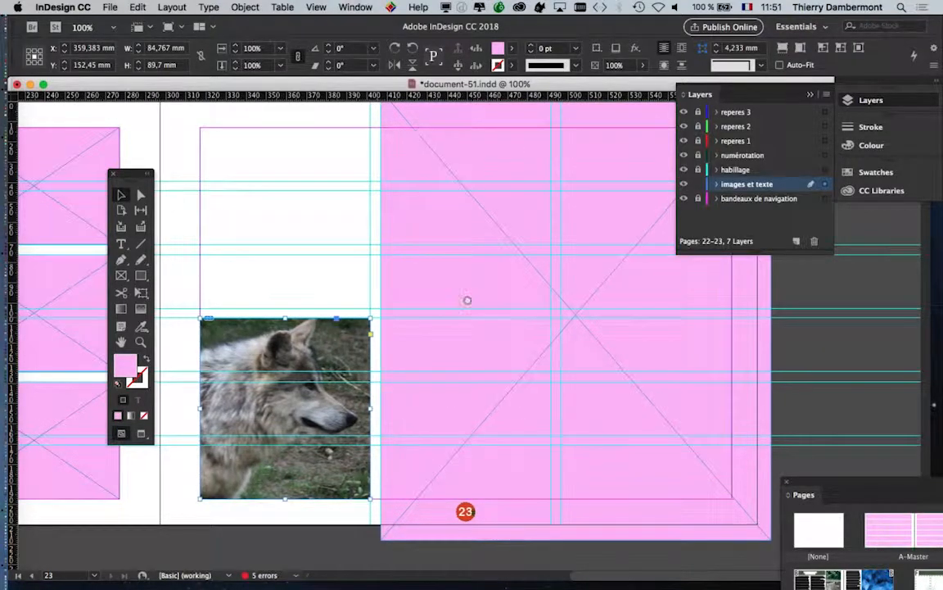
pyautogui.hscroll(-5, 467, 300)
pyautogui.press('super+minus')
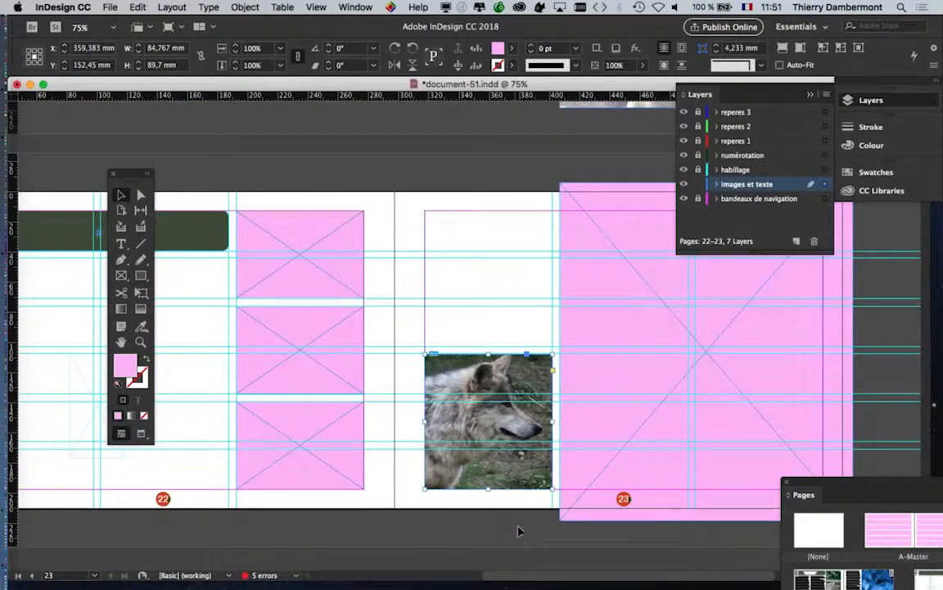
# - Select the wolf image on page 23, show the Links panel, and move it clear of the image
pyautogui.click(594, 497)
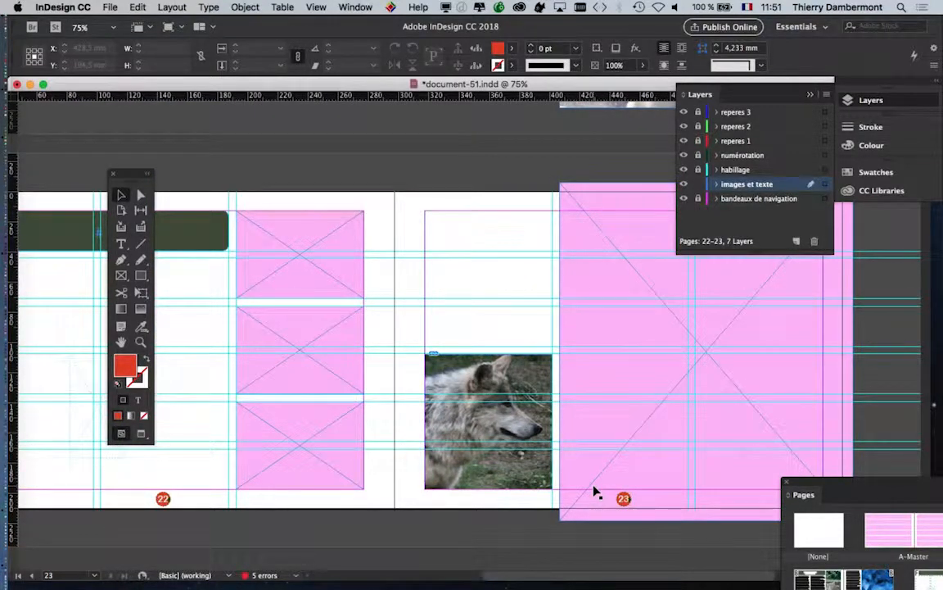
pyautogui.click(507, 391)
pyautogui.click(355, 7)
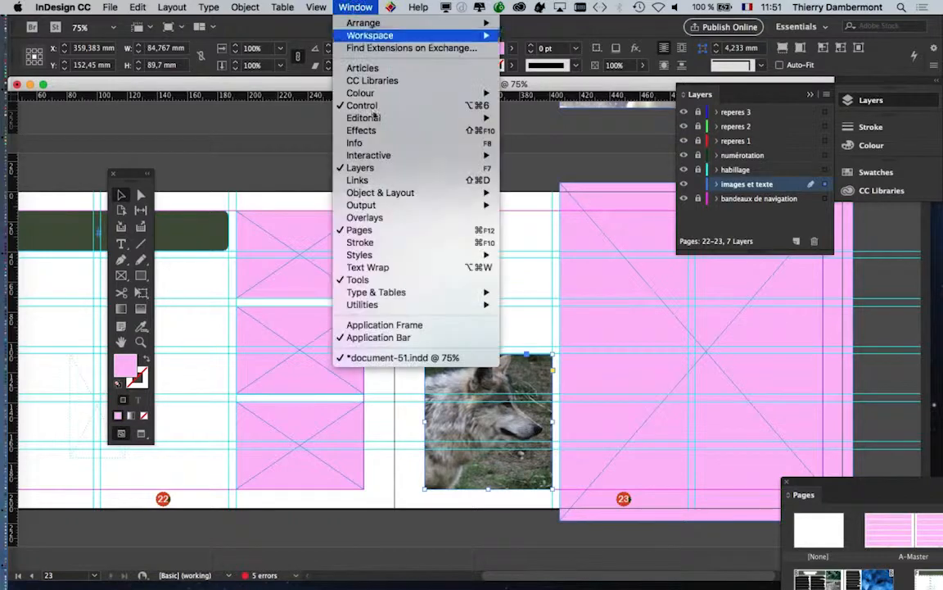
pyautogui.click(360, 179)
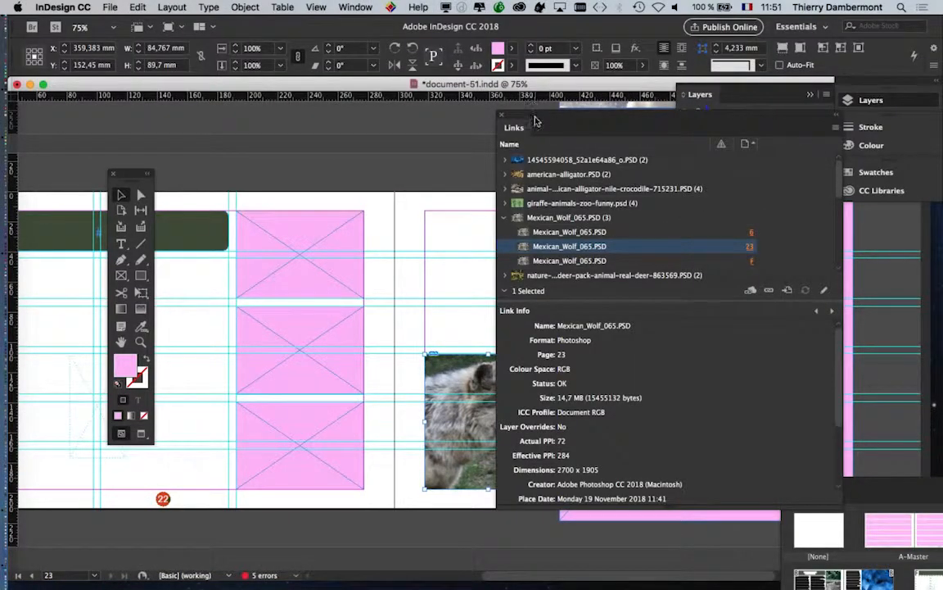
pyautogui.moveTo(537, 121); pyautogui.dragTo(665, 122)
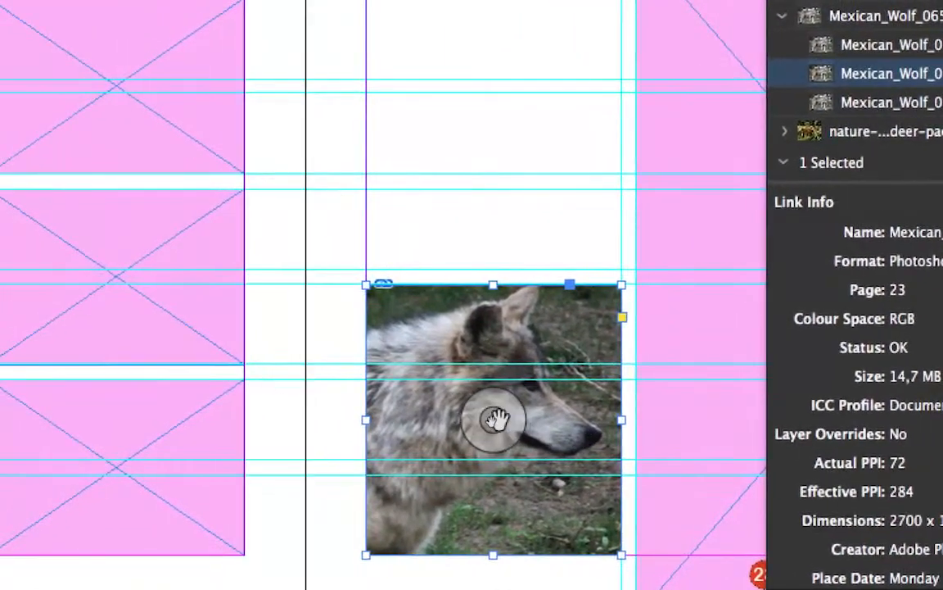
# - Select the wolf image's content inside its frame and scale it down proportionally from its upper-left corner
pyautogui.click(385, 400)
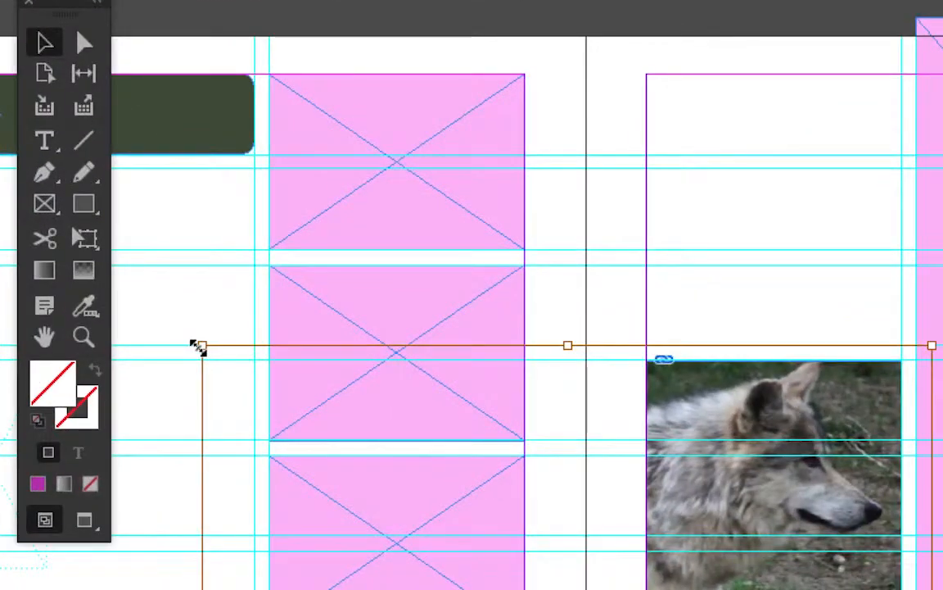
pyautogui.moveTo(198, 343); pyautogui.dragTo(359, 415)
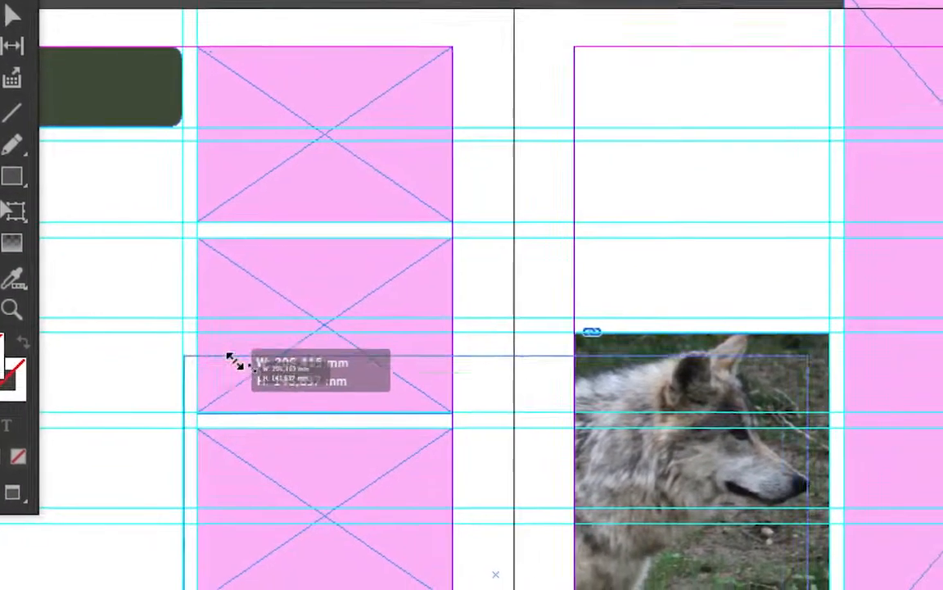
pyautogui.moveTo(253, 371); pyautogui.dragTo(253, 371)
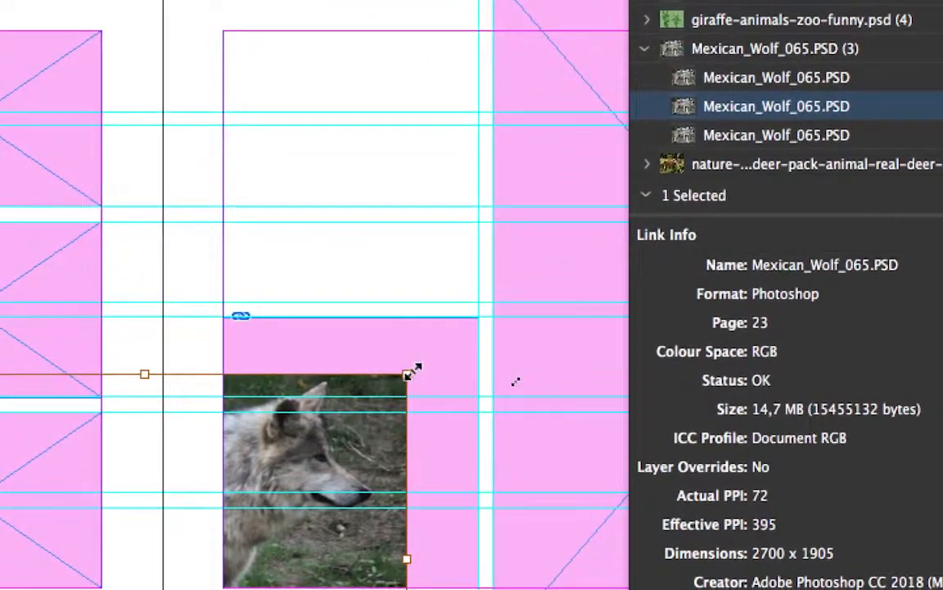
# - Try enlarging the wolf image content from its upper-right corner, and return it to the smaller size
pyautogui.moveTo(413, 372); pyautogui.dragTo(531, 298)
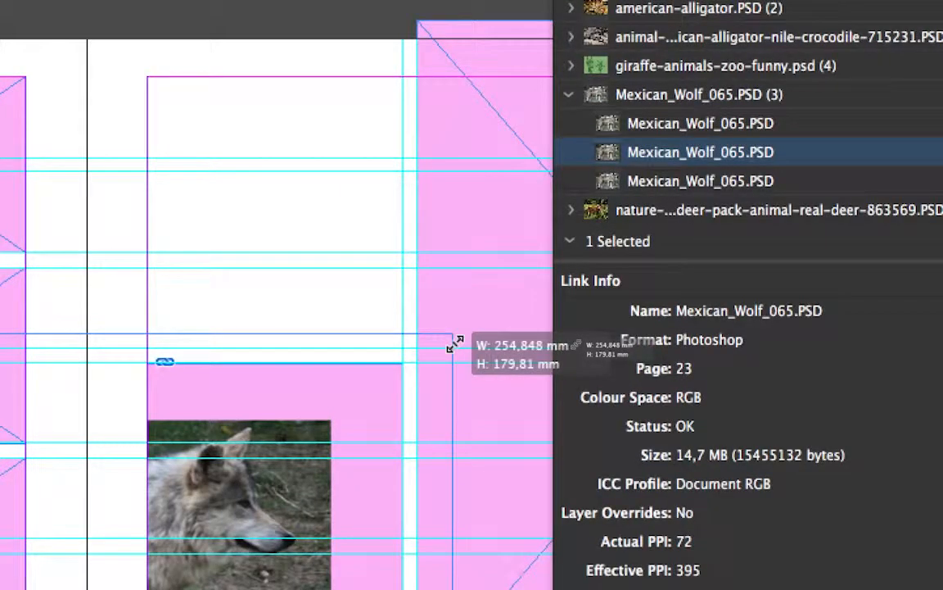
pyautogui.moveTo(455, 343); pyautogui.dragTo(455, 344)
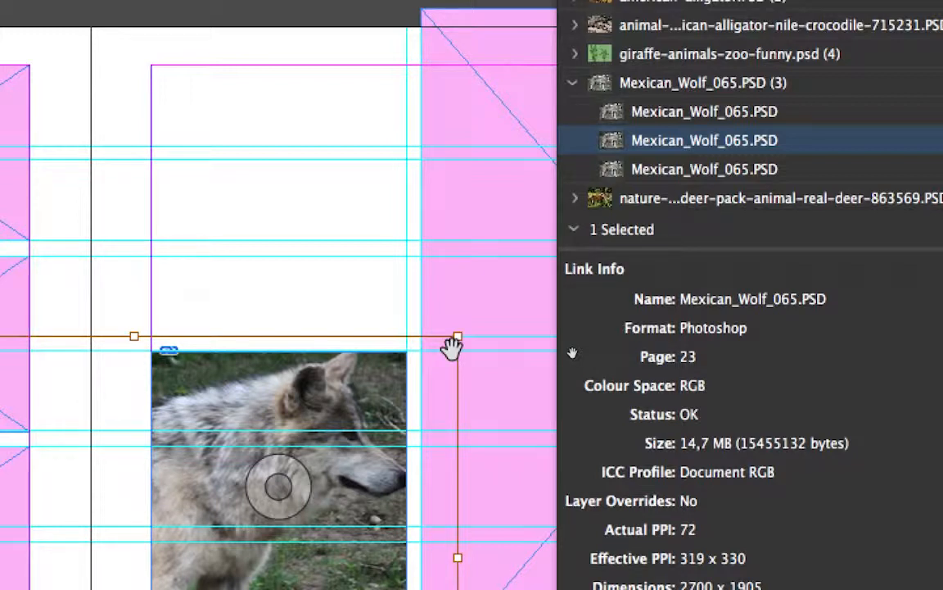
pyautogui.moveTo(455, 339); pyautogui.dragTo(331, 406)
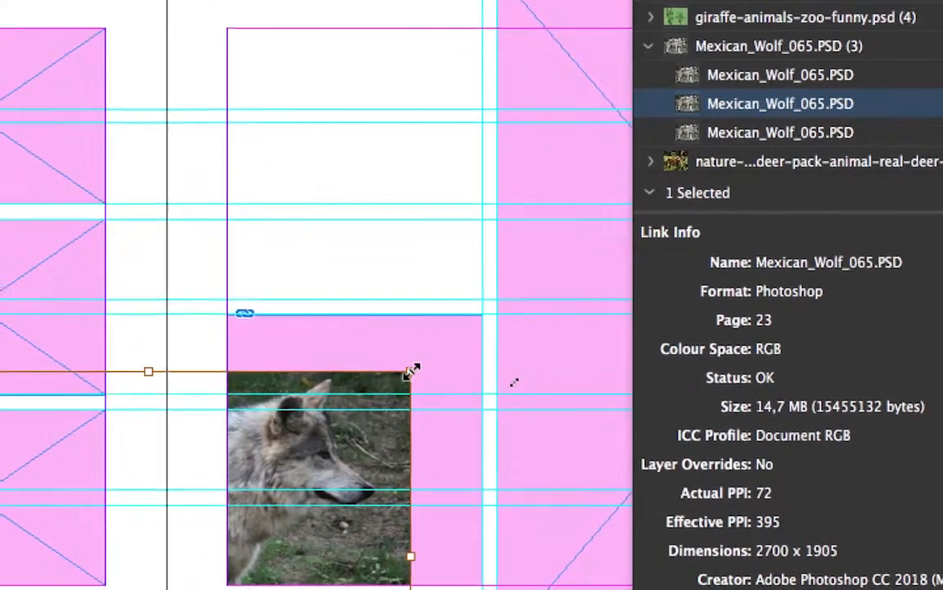
# - Enlarge the wolf image content from its upper-right corner to about 206 × 146 mm to cover its frame, and deselect it
pyautogui.moveTo(412, 370); pyautogui.dragTo(510, 304)
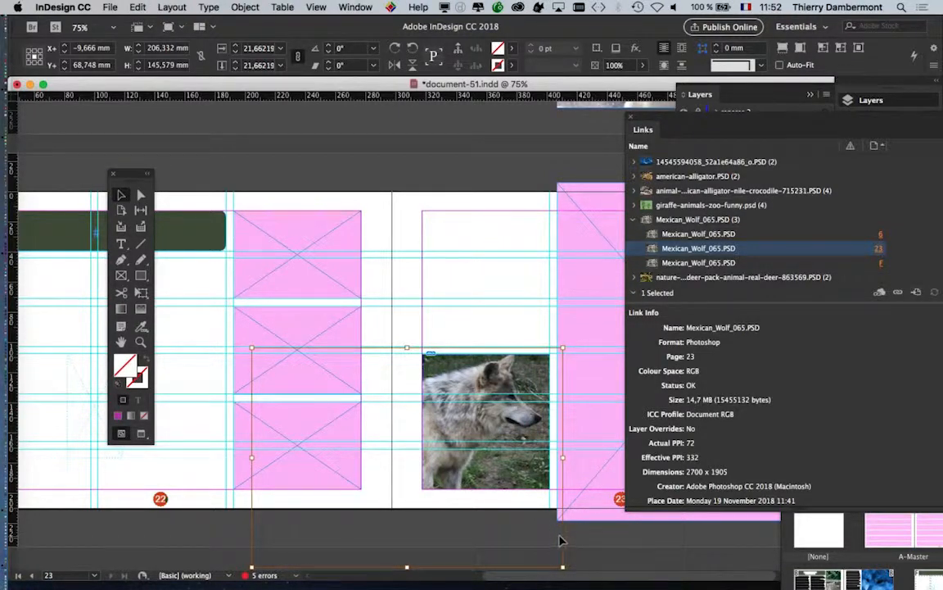
pyautogui.press('super+minus')
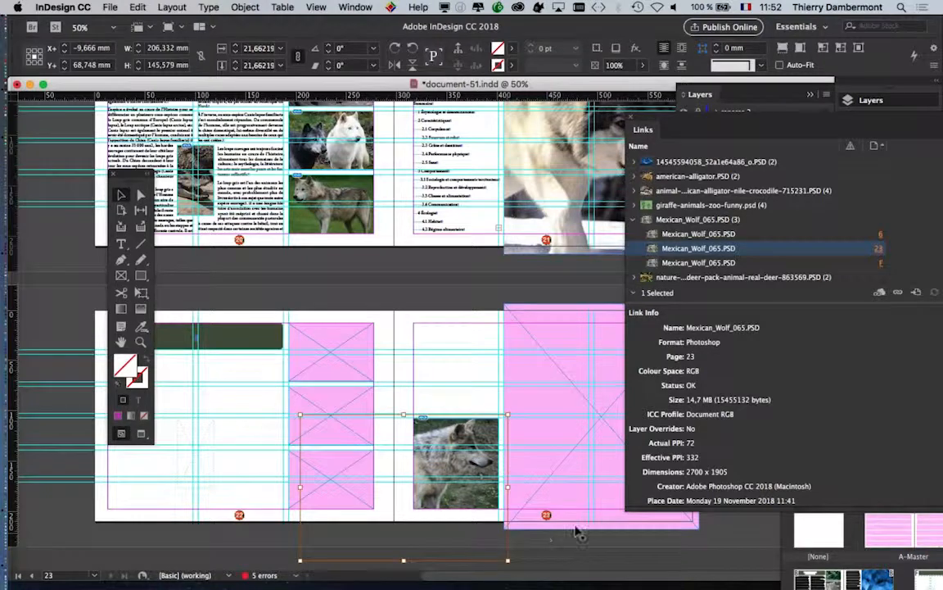
pyautogui.click(571, 542)
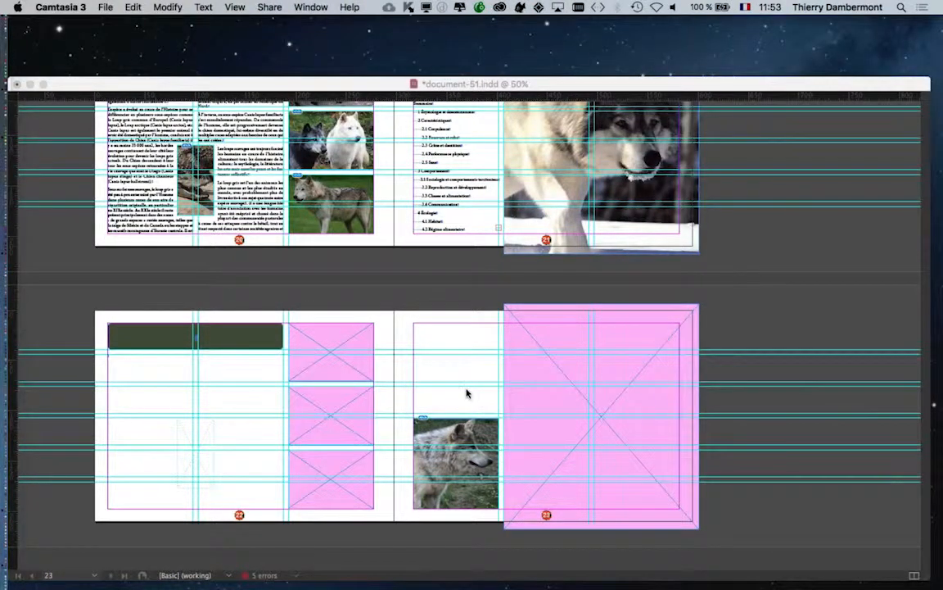
# - Detach the Layers panel from the dock and place it floating over page 23 beside the Links panel
pyautogui.click(467, 393)
pyautogui.scroll(2, 467, 393)
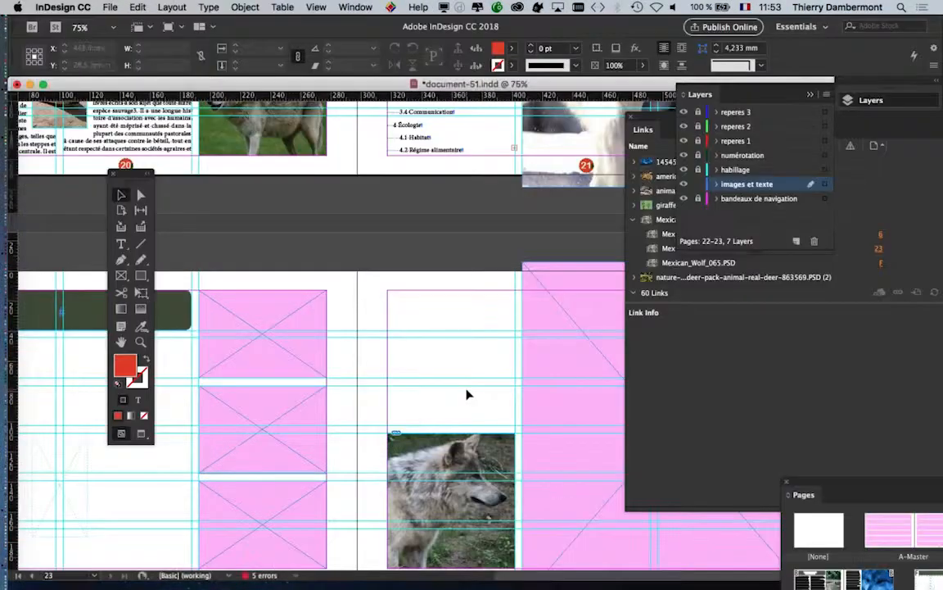
pyautogui.moveTo(419, 332); pyautogui.dragTo(308, 272)
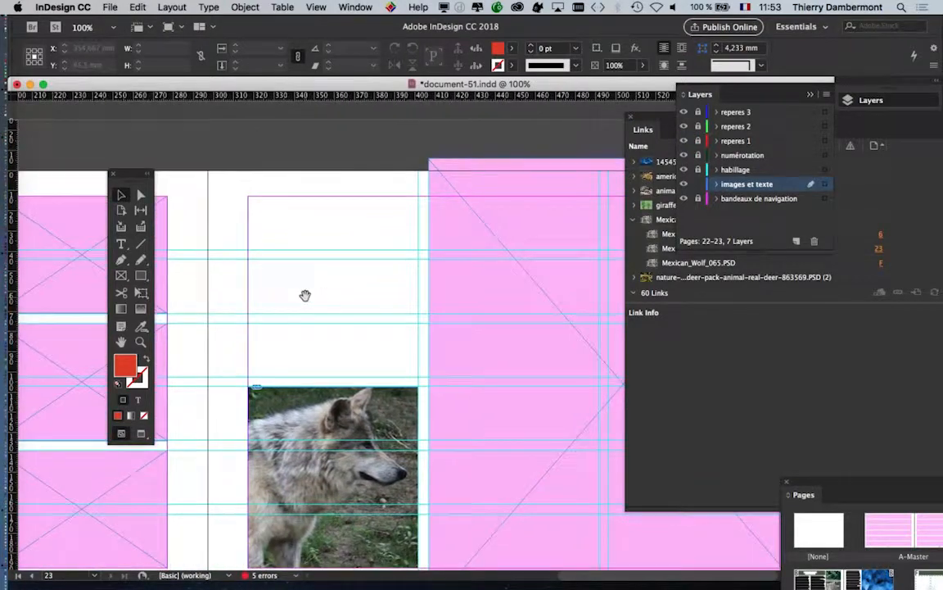
pyautogui.scroll(1, 306, 300)
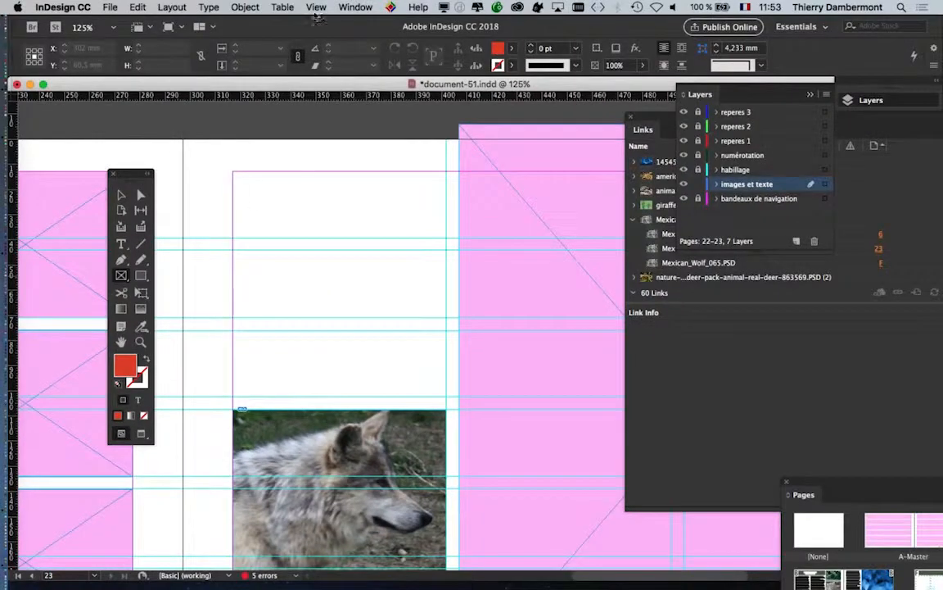
pyautogui.click(355, 7)
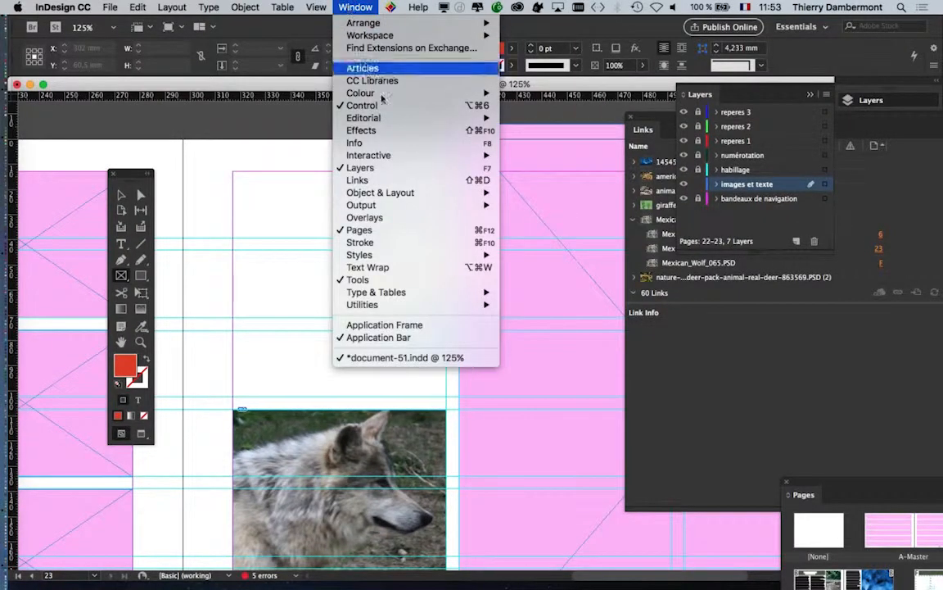
pyautogui.click(648, 90)
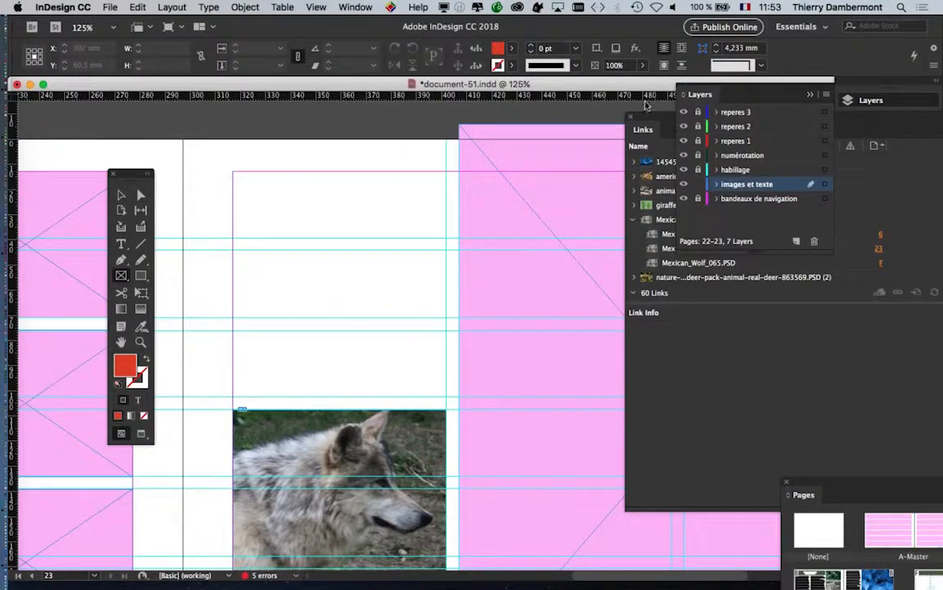
pyautogui.moveTo(700, 94); pyautogui.dragTo(418, 141)
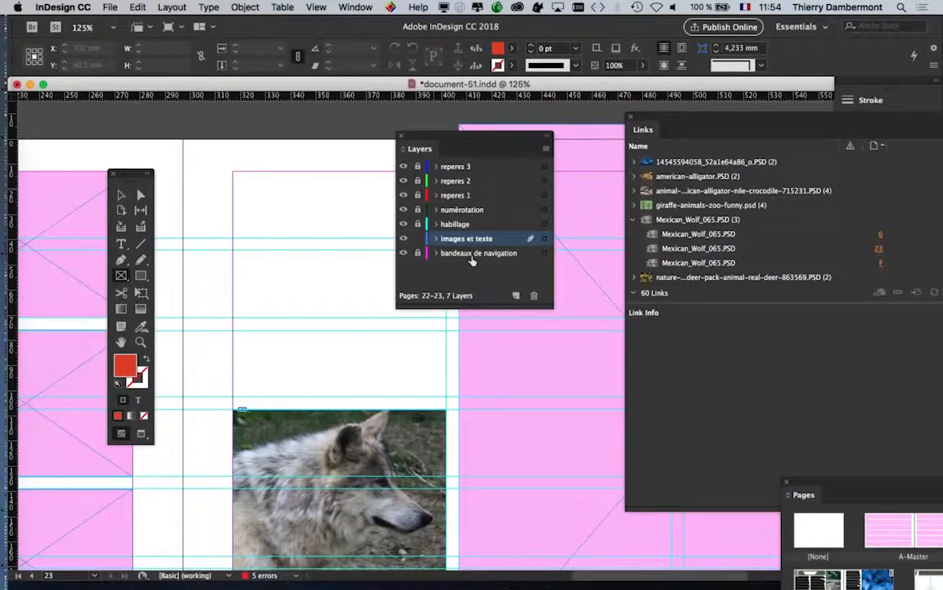
# - Move the floating Pages panel further inward over the Links panel and close the Layers panel
pyautogui.moveTo(857, 483); pyautogui.dragTo(256, 144)
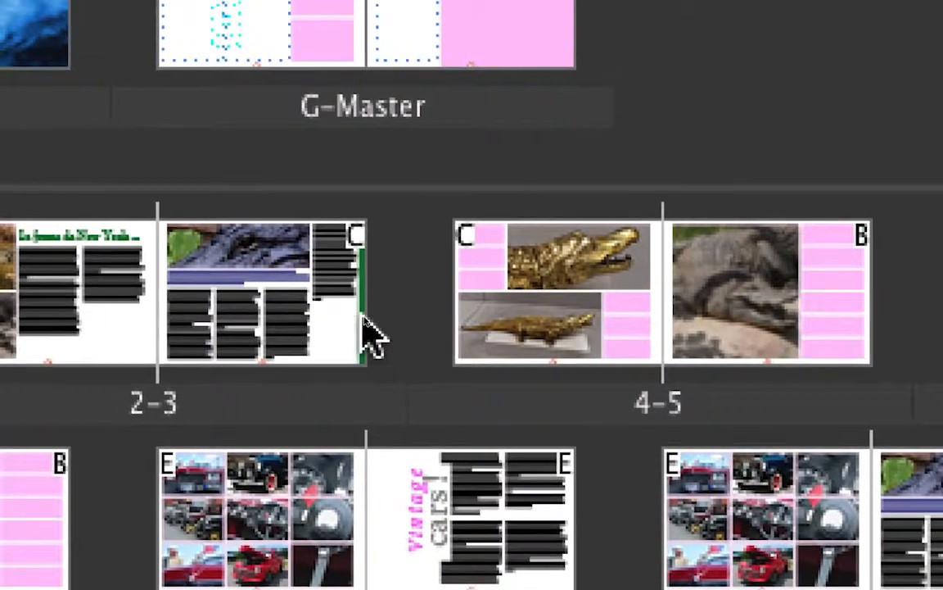
pyautogui.moveTo(230, 131); pyautogui.dragTo(722, 390)
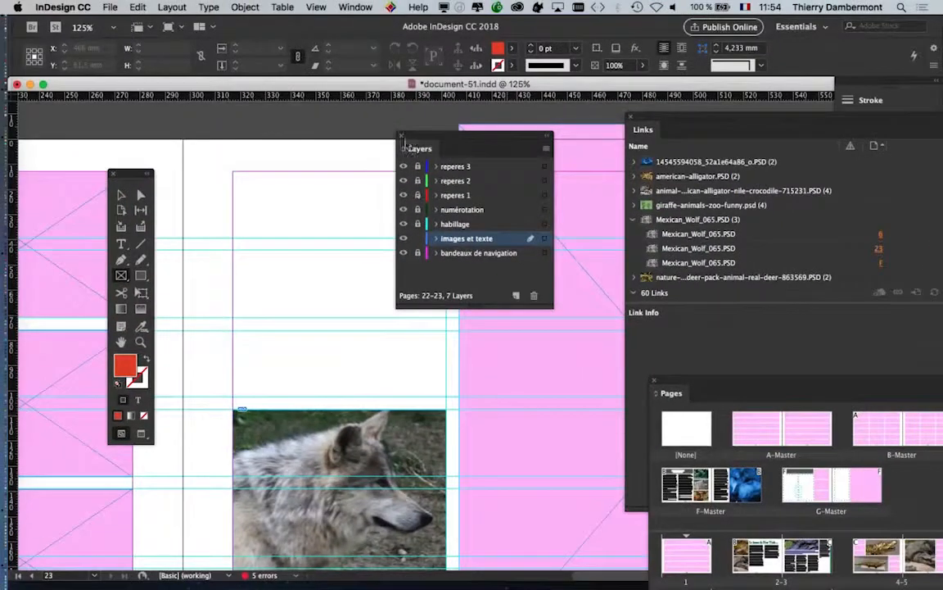
pyautogui.click(402, 136)
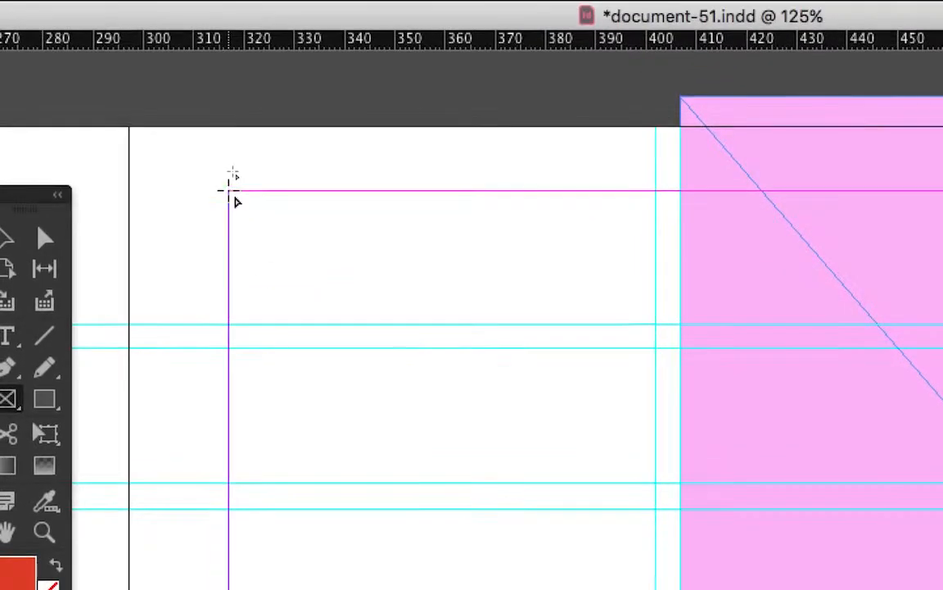
# - Try drawing an empty graphic frame about 85 × 90 mm above the wolf image on page 23, and undo it
pyautogui.moveTo(177, 59); pyautogui.dragTo(177, 60)
pyautogui.moveTo(230, 191); pyautogui.dragTo(659, 589)
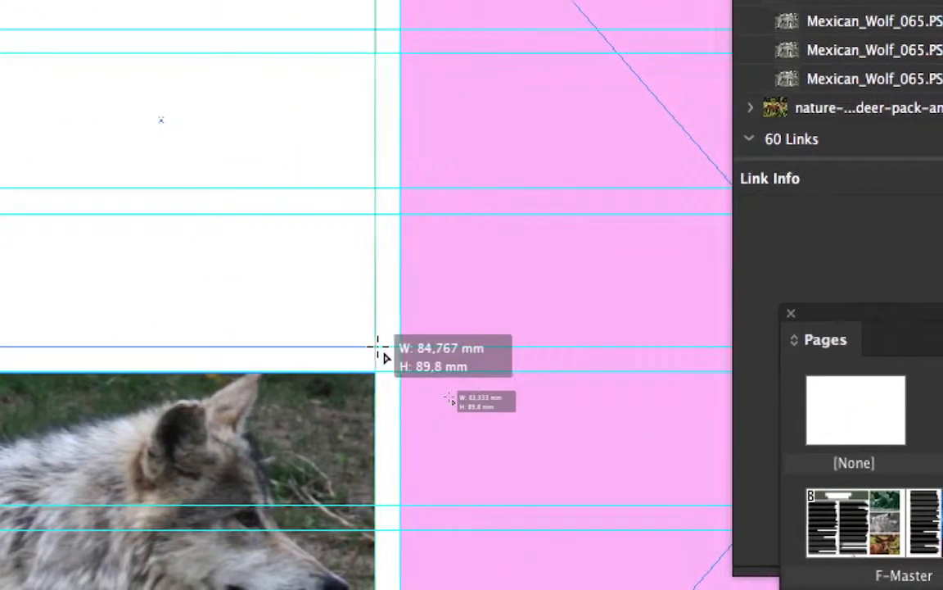
pyautogui.moveTo(377, 347); pyautogui.dragTo(381, 346)
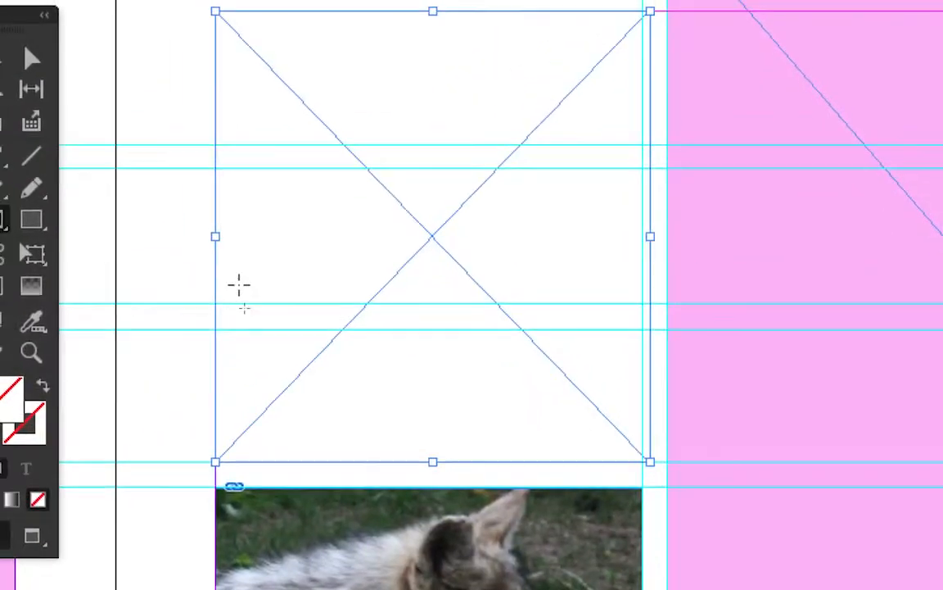
pyautogui.press('super+z')
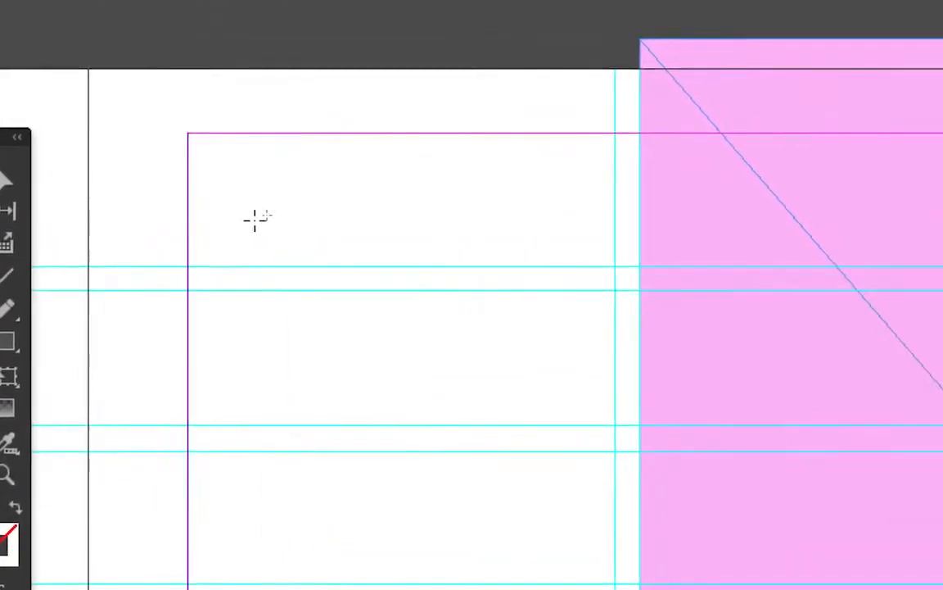
# - Draw a small graphic frame above the wolf image and resize it to the margins and column guide, about 84.8 × 89.8 mm
pyautogui.moveTo(282, 100); pyautogui.dragTo(436, 331)
pyautogui.moveTo(308, 300); pyautogui.dragTo(308, 302)
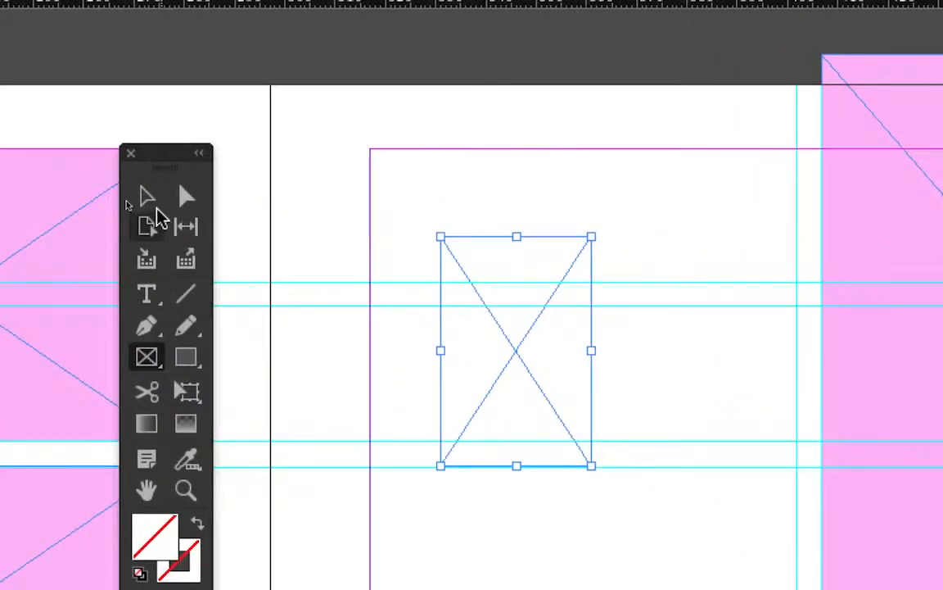
pyautogui.click(156, 213)
pyautogui.moveTo(251, 208); pyautogui.dragTo(180, 125)
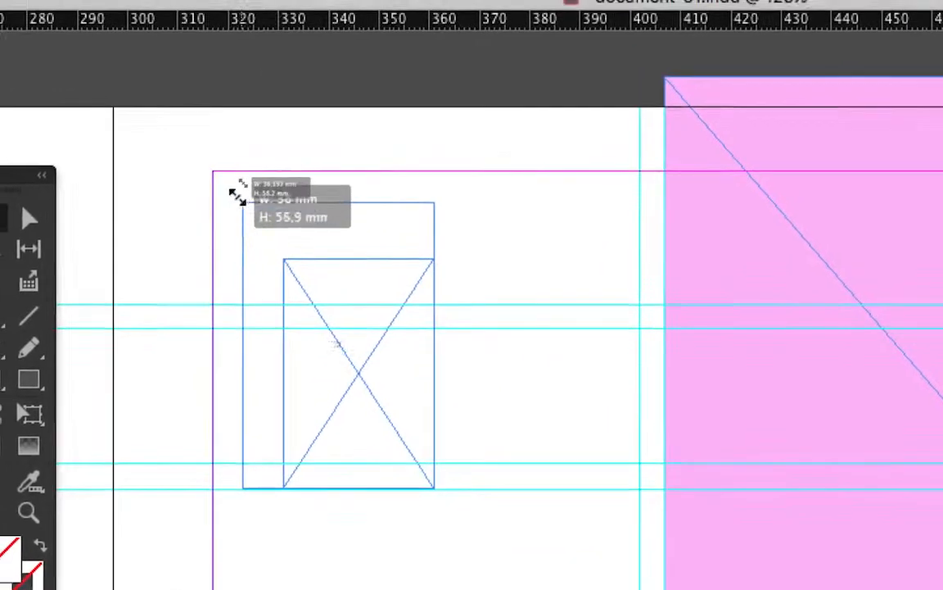
pyautogui.moveTo(230, 186); pyautogui.dragTo(227, 184)
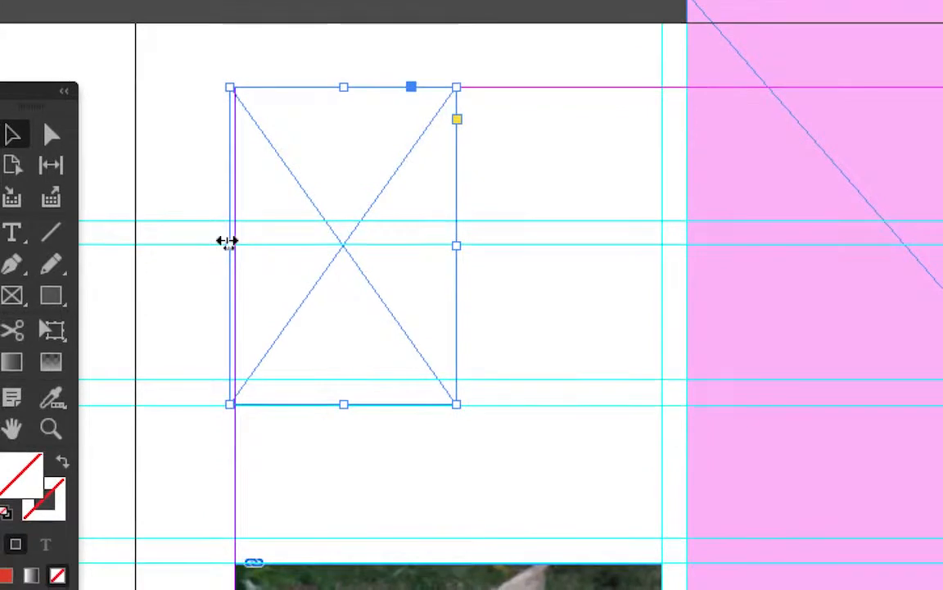
pyautogui.moveTo(238, 255); pyautogui.dragTo(232, 242)
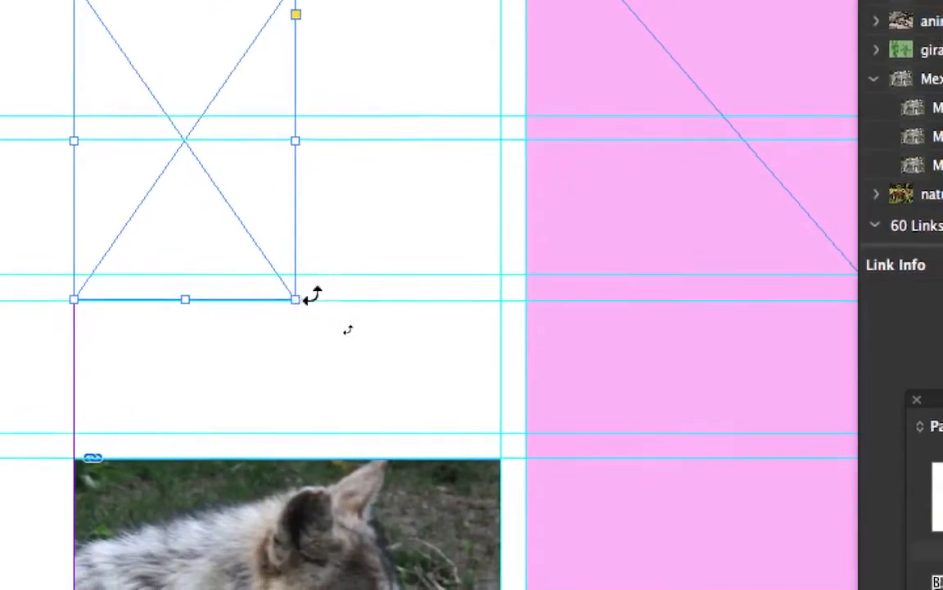
pyautogui.moveTo(303, 296); pyautogui.dragTo(498, 429)
pyautogui.moveTo(375, 345); pyautogui.dragTo(375, 341)
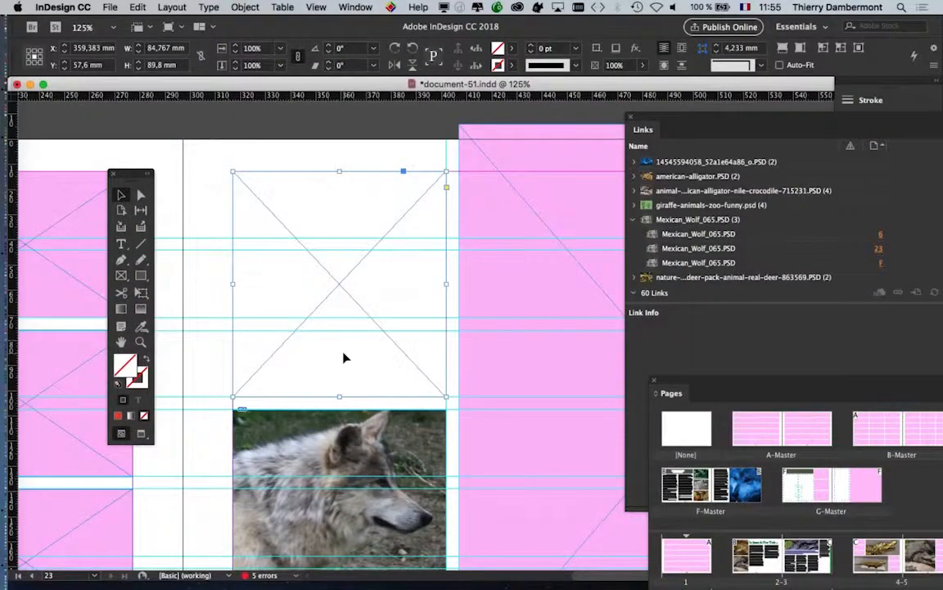
# - Examine the Frame Fitting Options of the empty frame above the wolf image
pyautogui.click(246, 7)
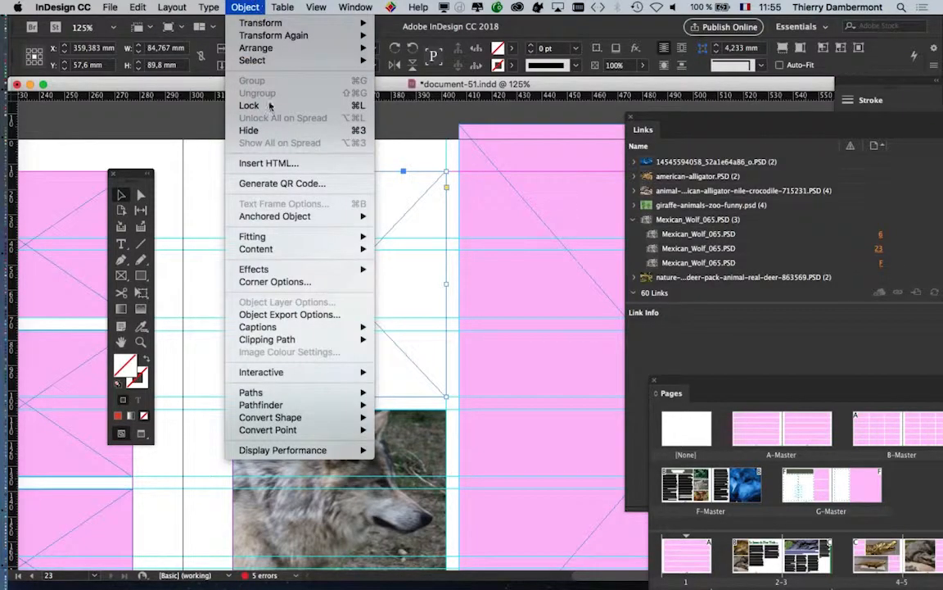
pyautogui.moveTo(321, 243)
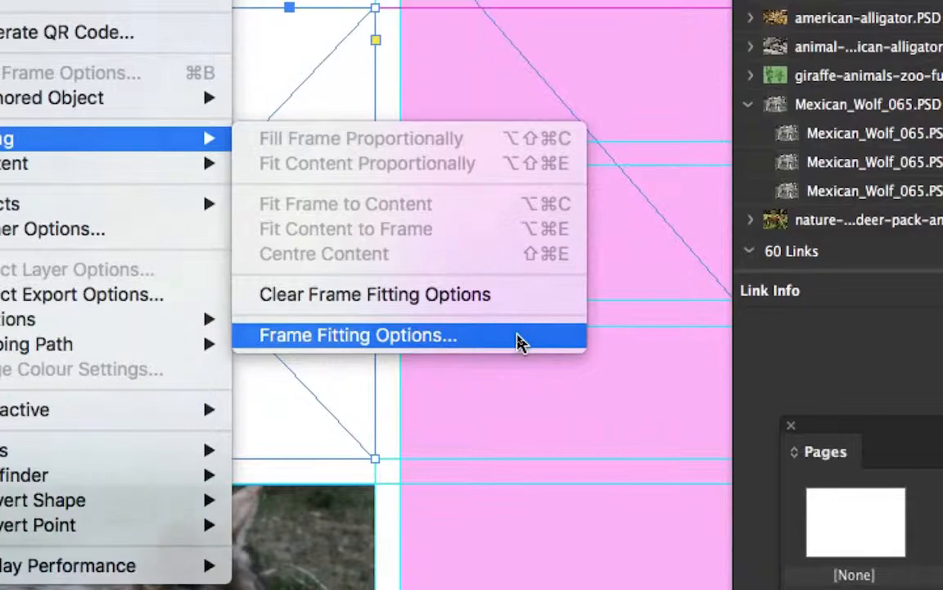
pyautogui.click(520, 342)
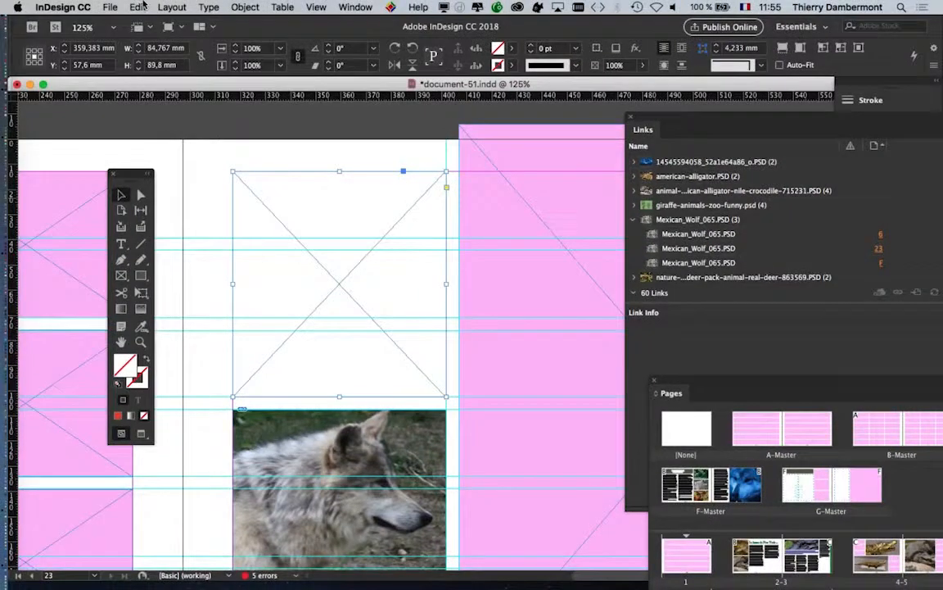
pyautogui.click(107, 7)
pyautogui.click(130, 174)
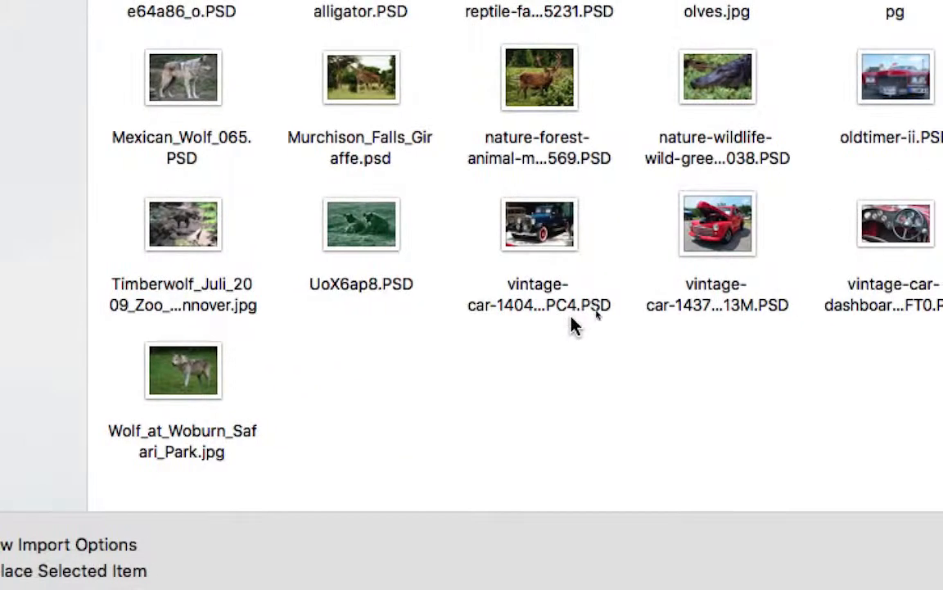
pyautogui.click(646, 273)
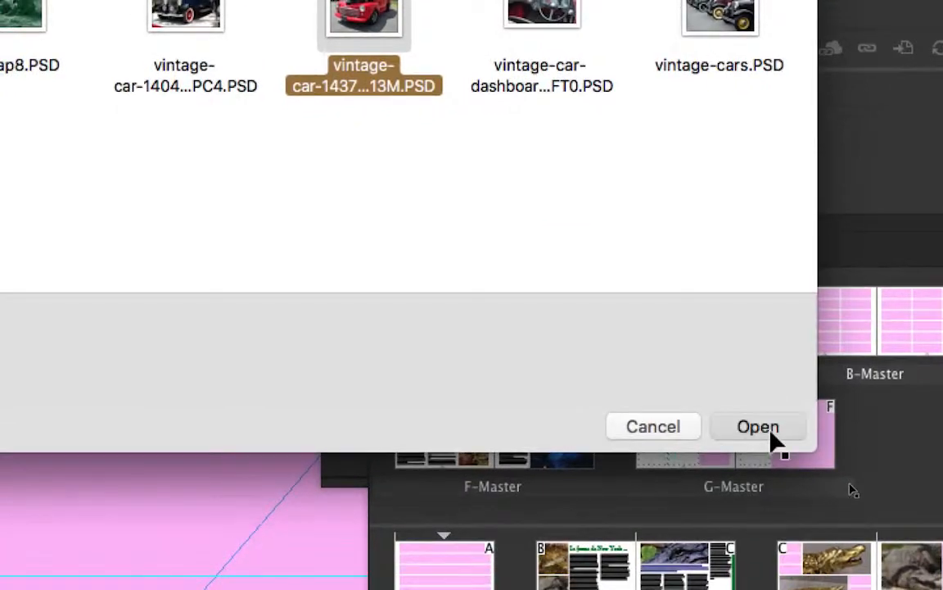
pyautogui.click(827, 547)
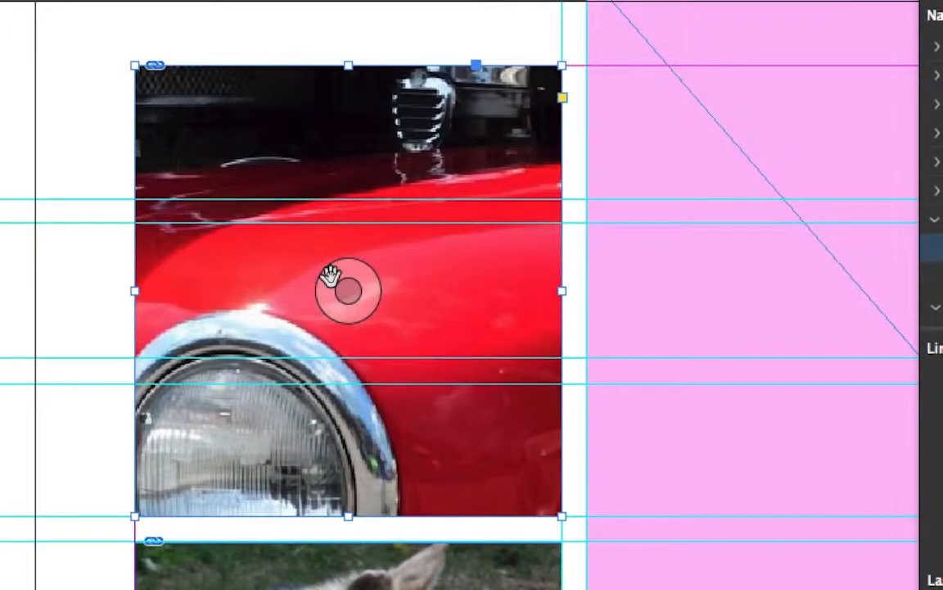
# - Select the placed car image's content and examine its full extent against the surrounding spreads
pyautogui.click(330, 276)
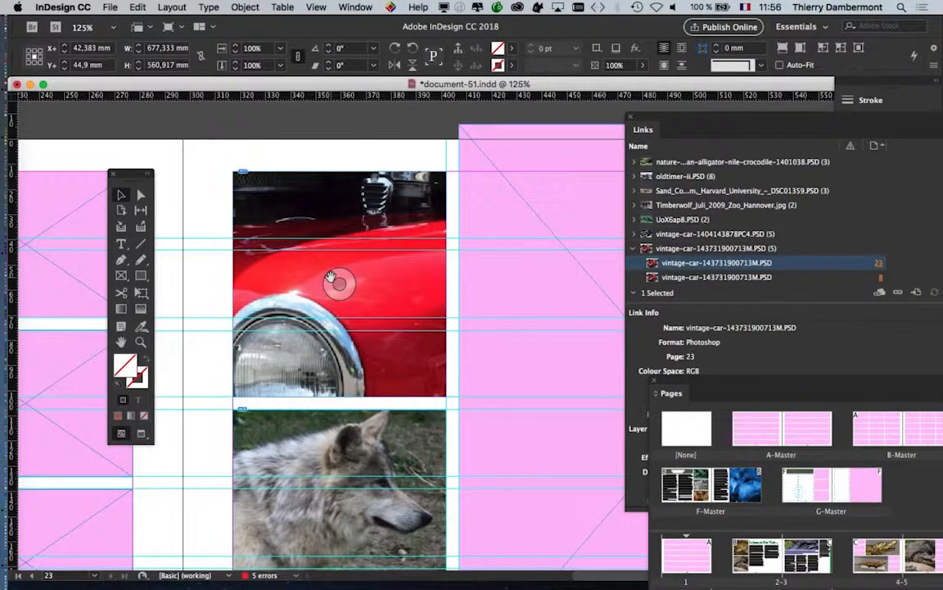
pyautogui.press('super+minus')
pyautogui.press('super+minus')
pyautogui.press('super+minus')
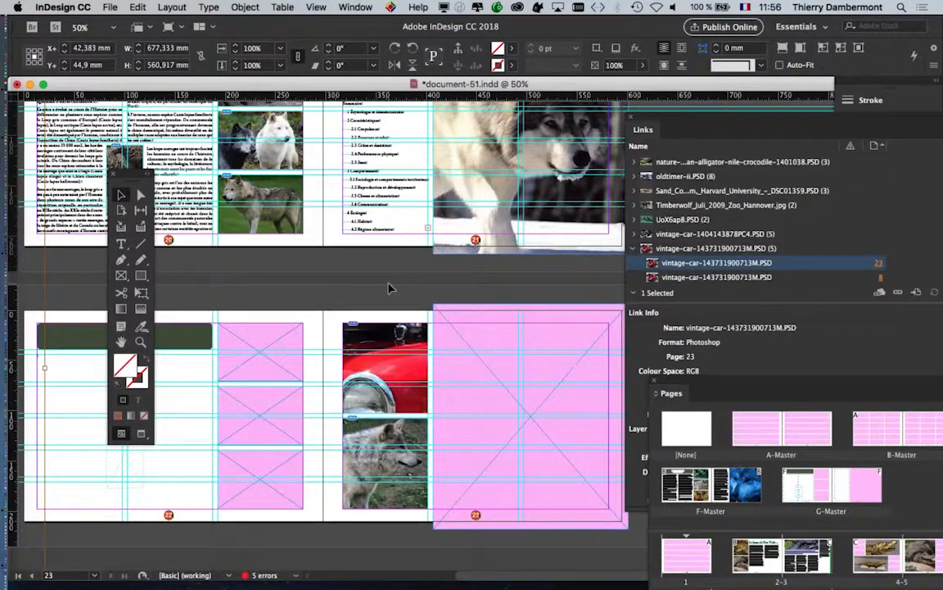
pyautogui.press('super+minus')
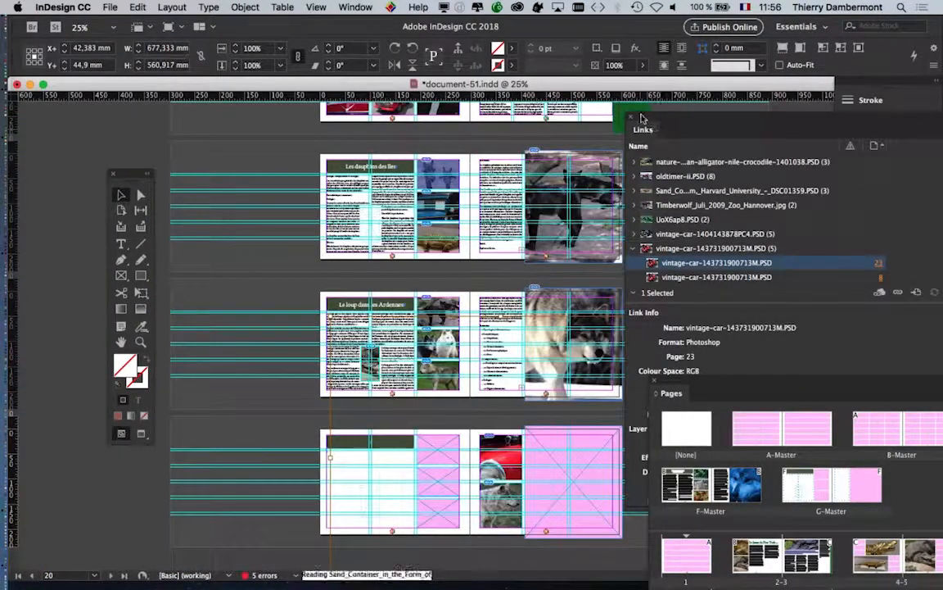
# - Move the Links, Pages and Tools panels outward to uncover the spread of pages 22 and 23
pyautogui.moveTo(642, 119); pyautogui.dragTo(852, 220)
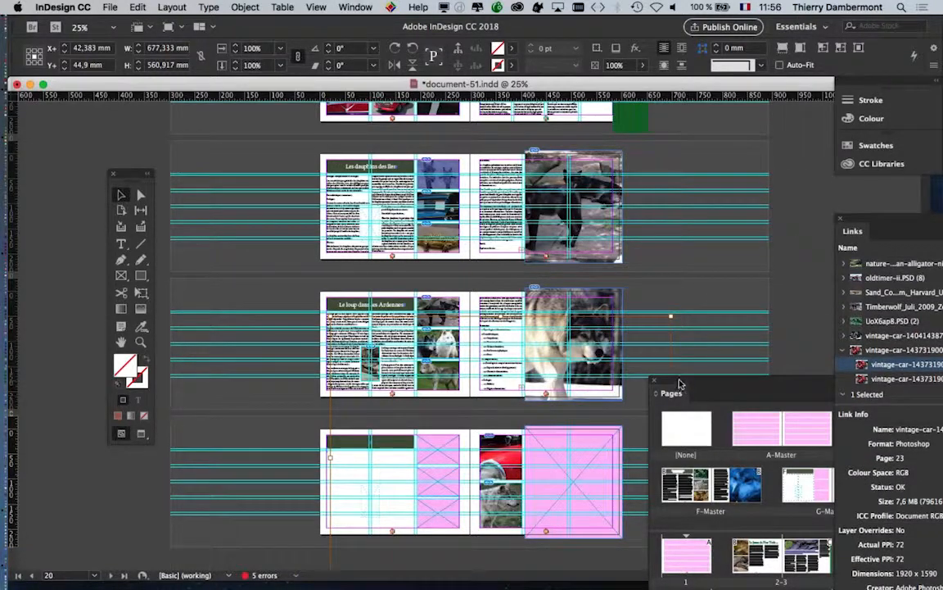
pyautogui.moveTo(680, 381); pyautogui.dragTo(792, 374)
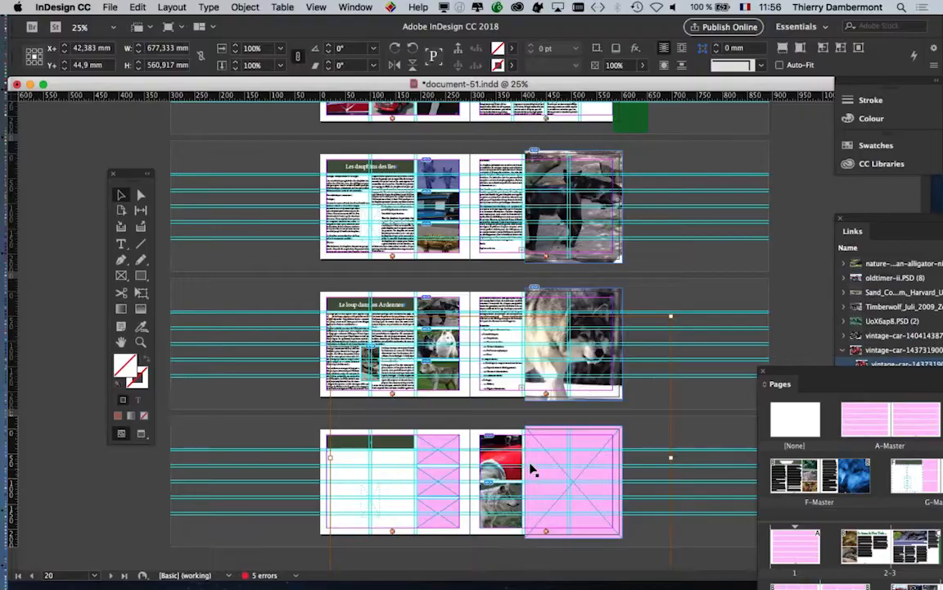
pyautogui.scroll(2, 534, 386)
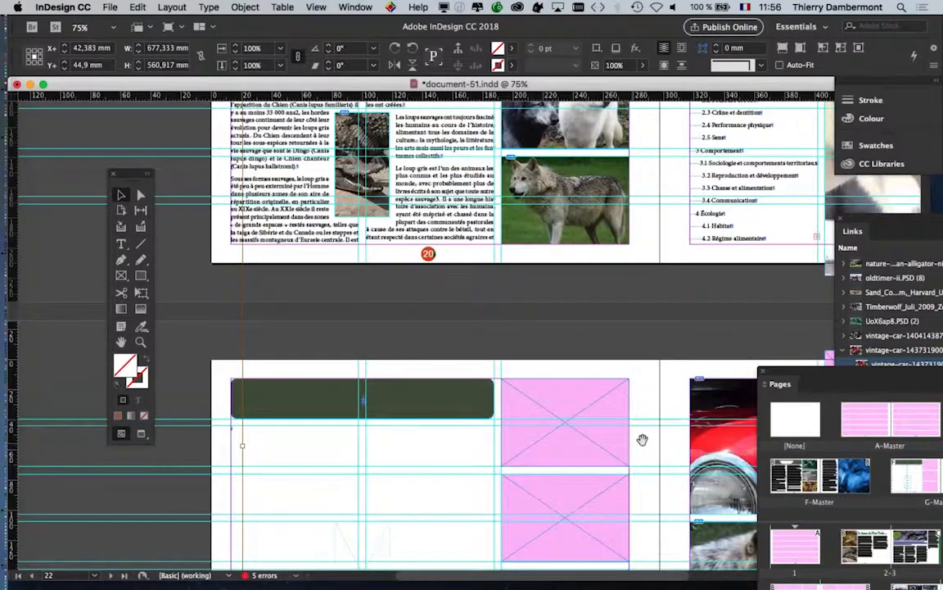
pyautogui.moveTo(643, 439); pyautogui.dragTo(296, 255)
pyautogui.moveTo(136, 175); pyautogui.dragTo(81, 174)
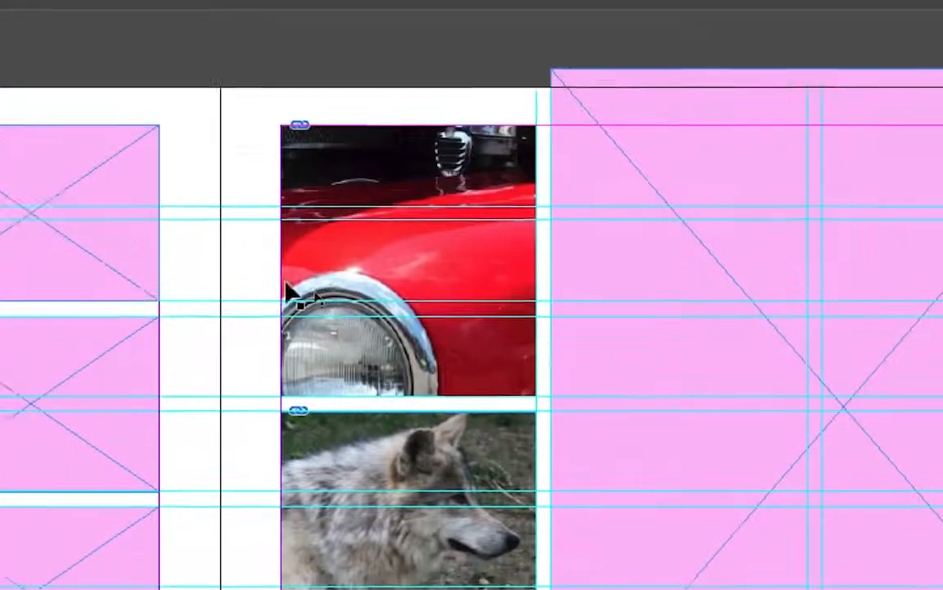
# - Select the car frame on page 23 and fit its image with Fill Frame Proportionally
pyautogui.moveTo(406, 260); pyautogui.dragTo(370, 344)
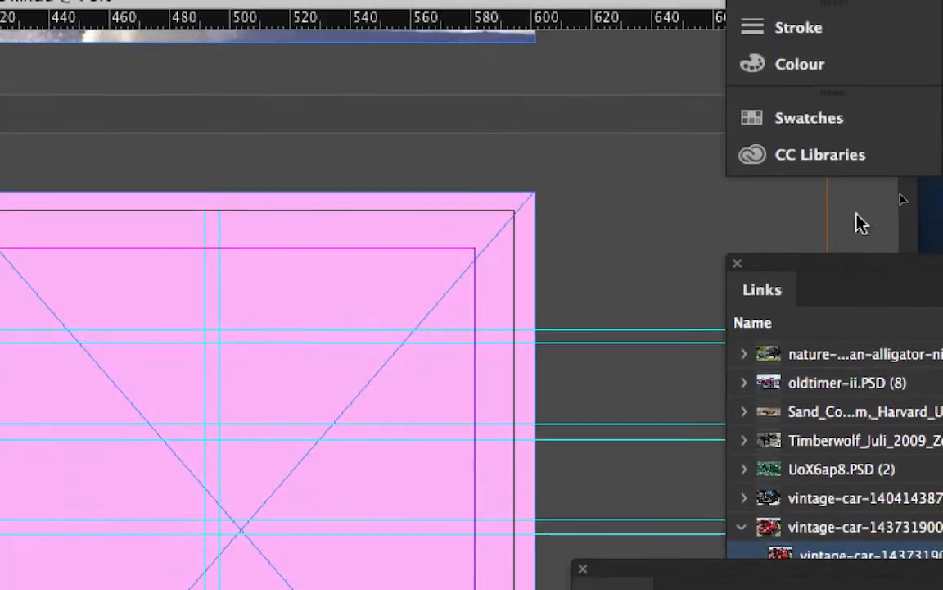
pyautogui.press('super+minus')
pyautogui.press('super+minus')
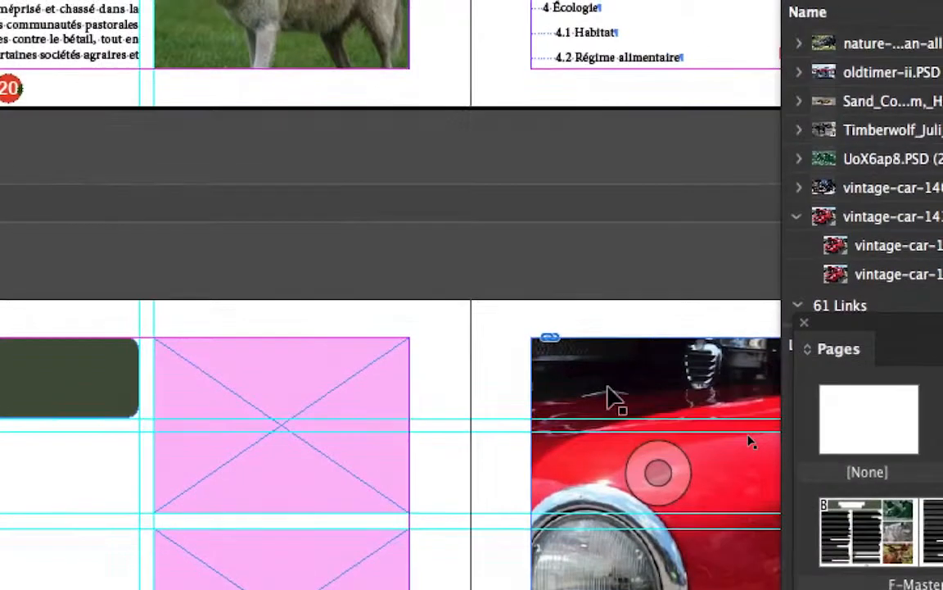
pyautogui.click(608, 389)
pyautogui.moveTo(608, 389); pyautogui.dragTo(361, 261)
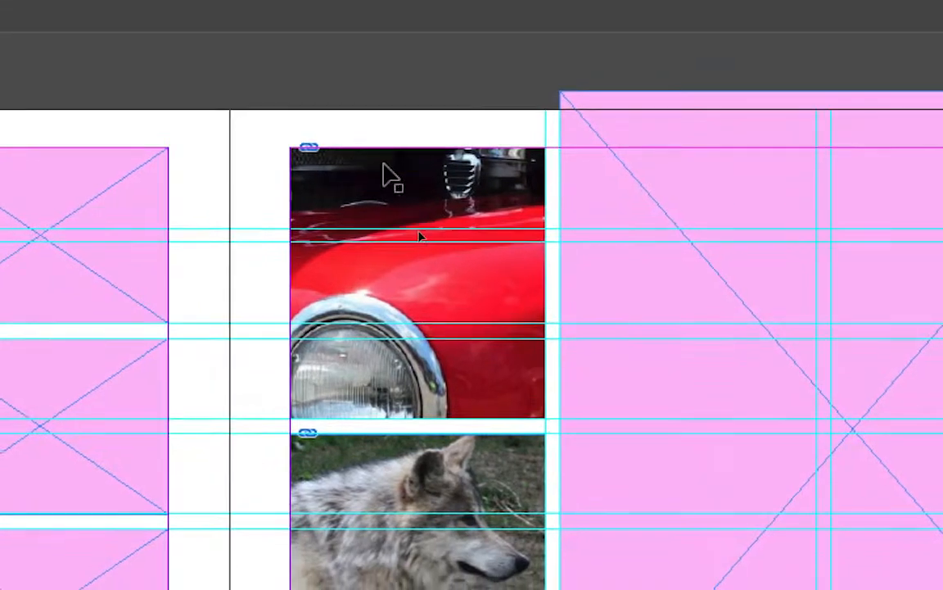
pyautogui.click(418, 239)
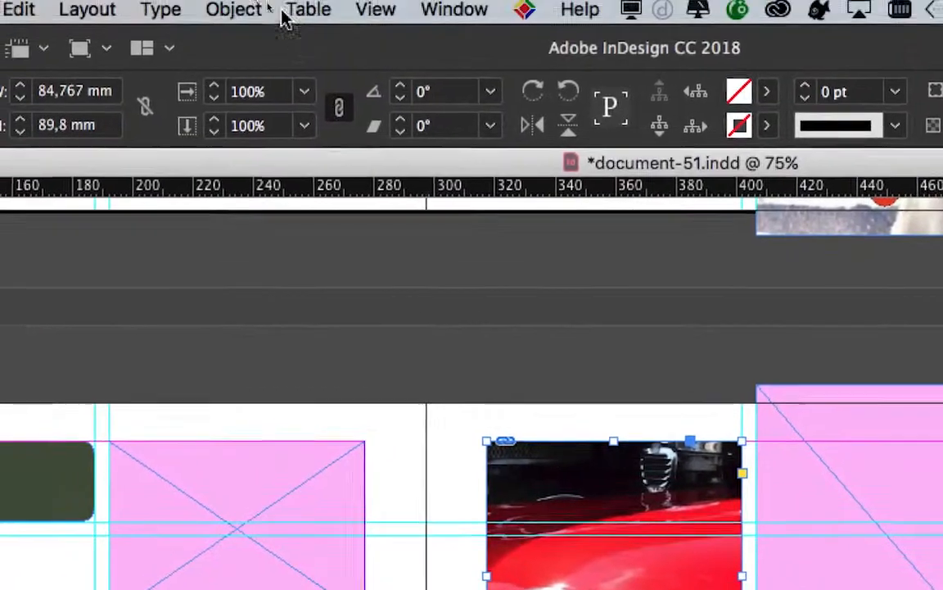
pyautogui.click(266, 8)
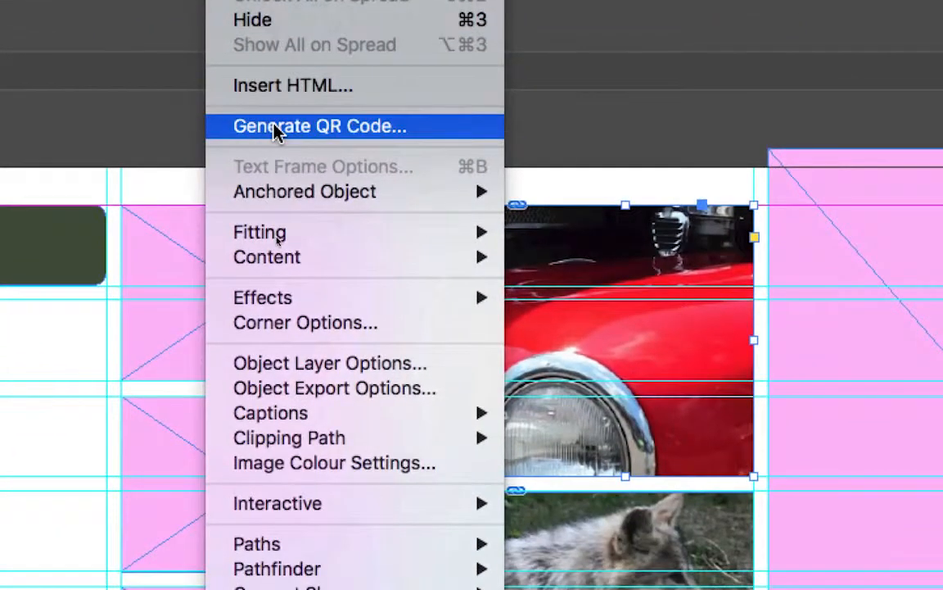
pyautogui.moveTo(352, 305)
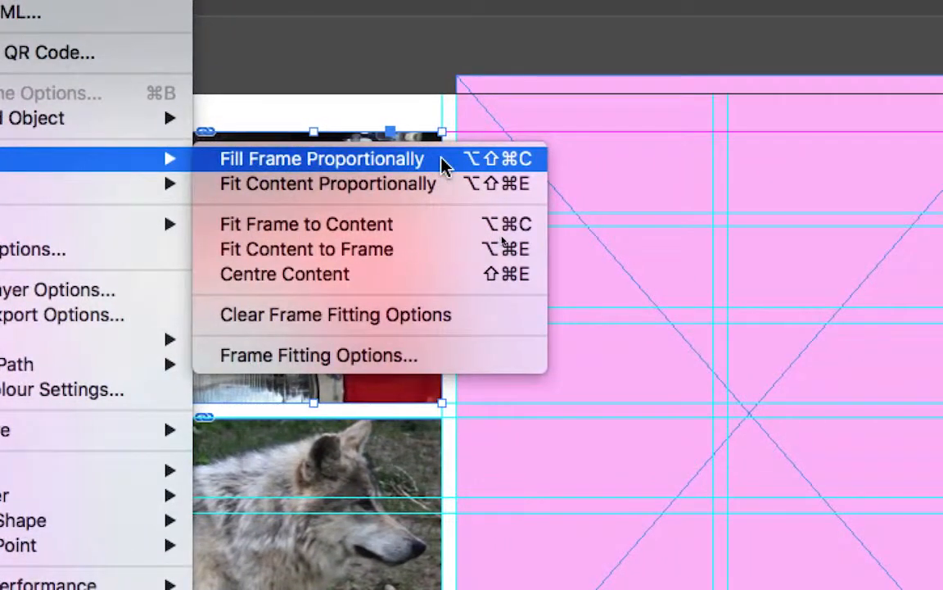
pyautogui.click(443, 161)
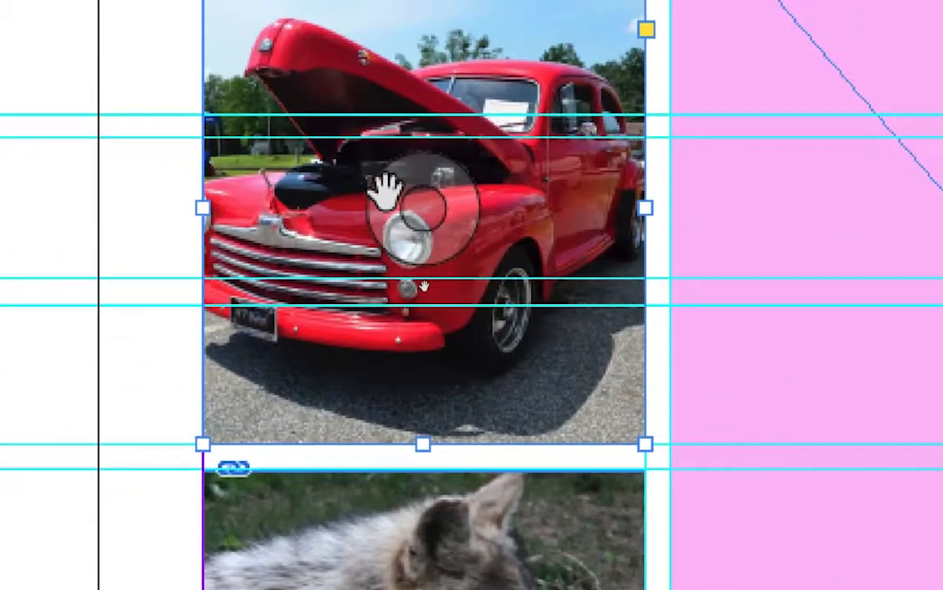
# - Shift the car image's content sideways within its frame to show the whole front of the car, and deselect it
pyautogui.click(398, 201)
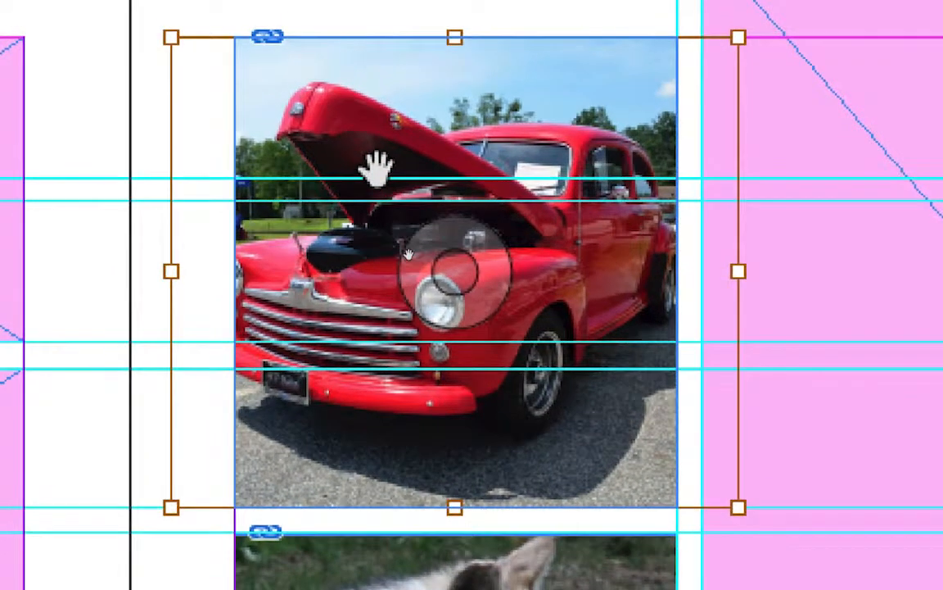
pyautogui.moveTo(407, 254); pyautogui.dragTo(399, 240)
pyautogui.moveTo(378, 181)
pyautogui.mouseDown()
pyautogui.moveTo(540, 179)
pyautogui.moveTo(348, 182)
pyautogui.moveTo(417, 185)
pyautogui.moveTo(389, 183)
pyautogui.moveTo(386, 162)
pyautogui.mouseUp()
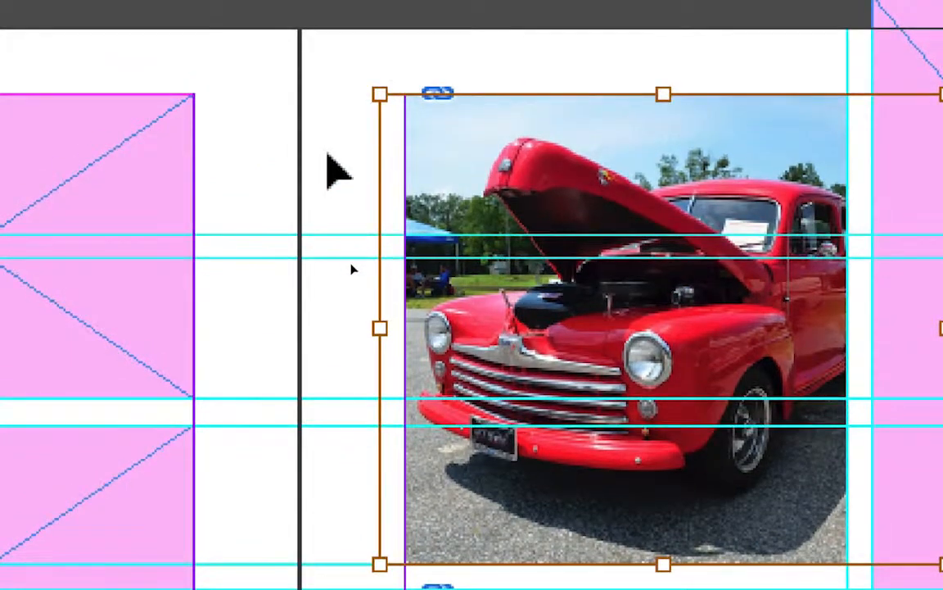
pyautogui.click(327, 155)
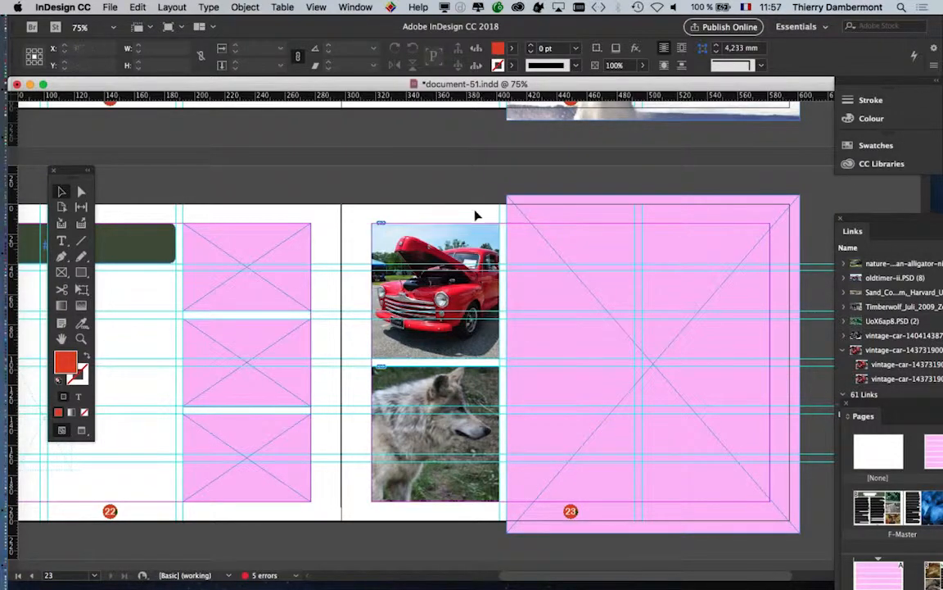
# - Save the document as a new version named document-52.indd in the document-50 Folder
pyautogui.click(110, 6)
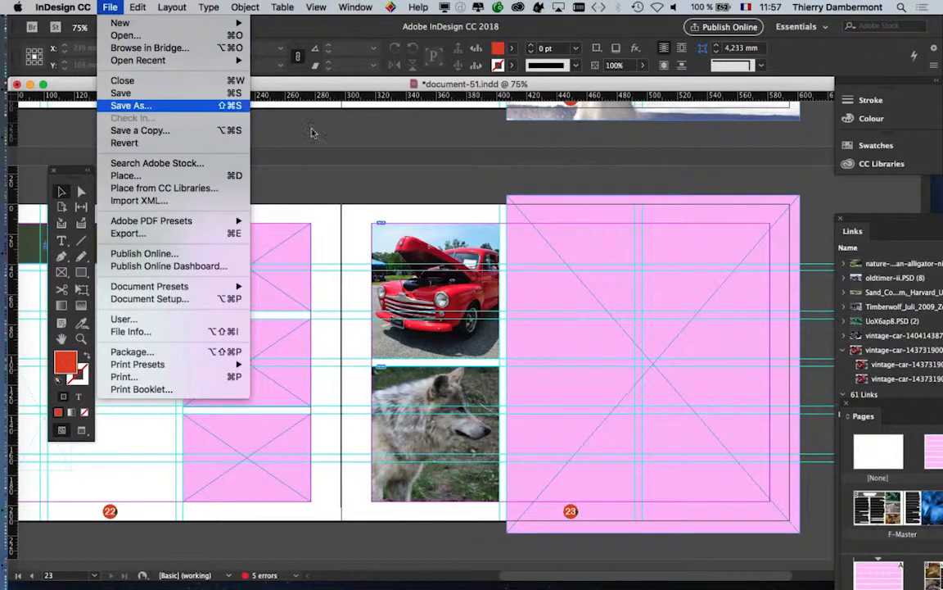
pyautogui.click(448, 140)
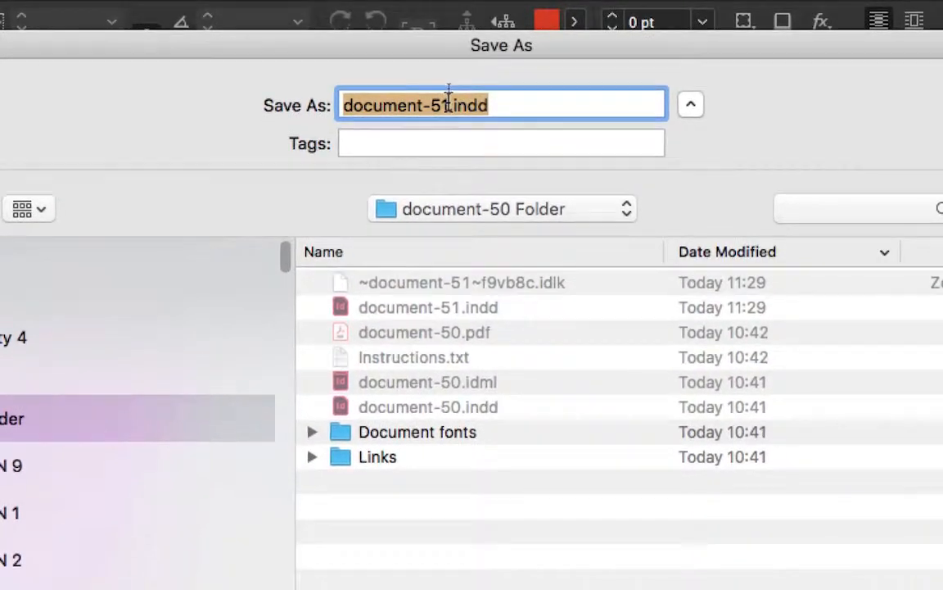
pyautogui.click(448, 104)
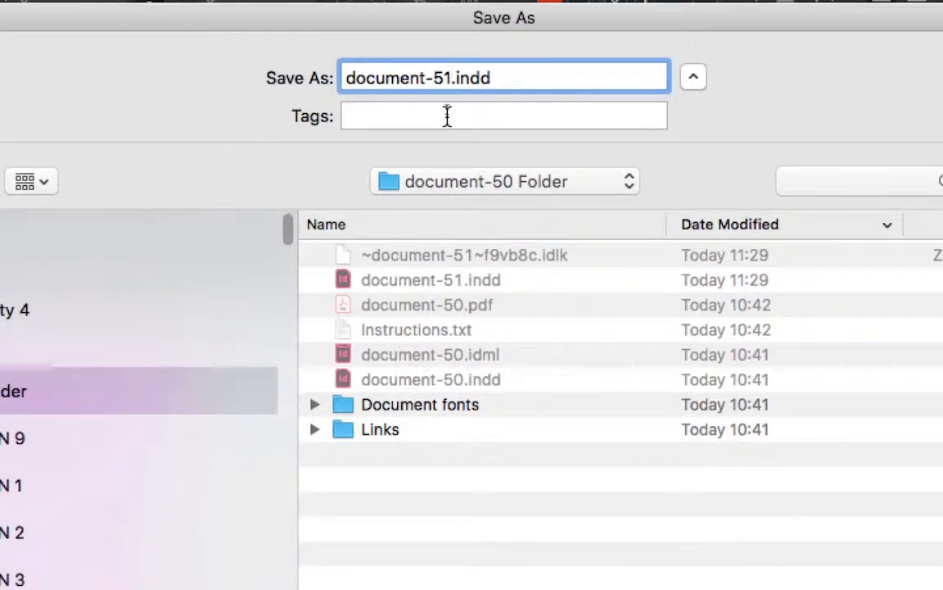
pyautogui.press('BackSpace')
pyautogui.write('2')
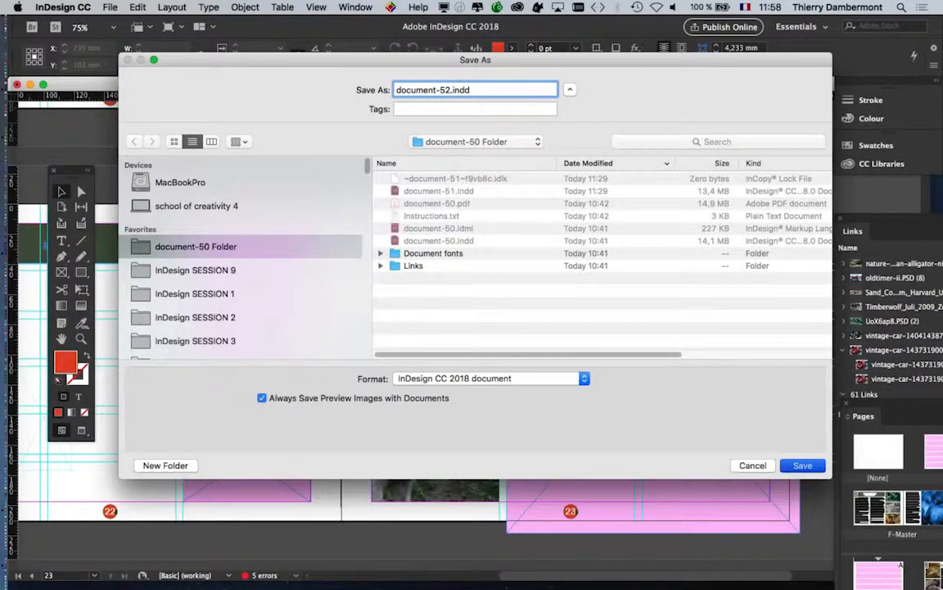
pyautogui.press('Return')
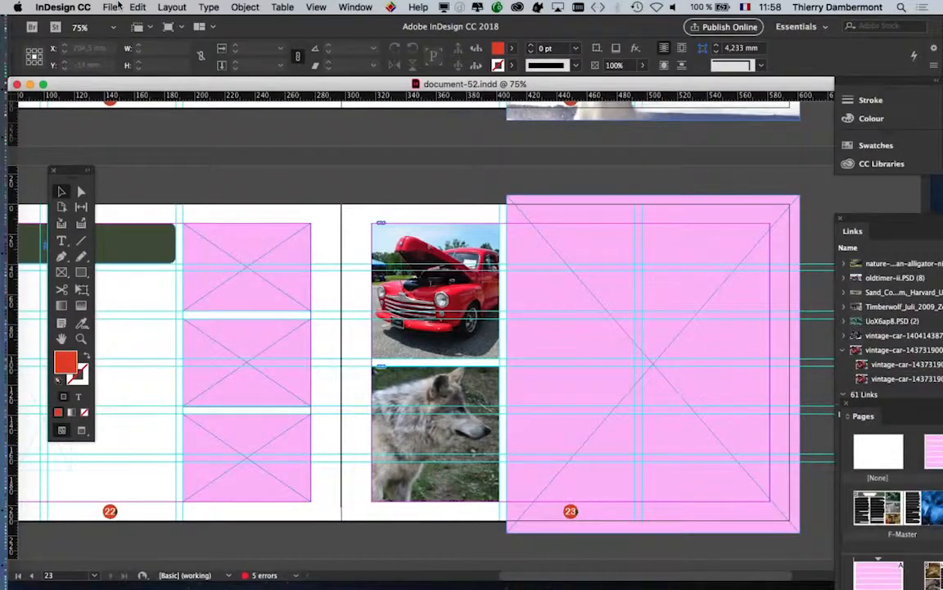
# - Load Black_and_White_Wolves.jpg, oldtimer-ii.PSD, vintage-cars.PSD and the blue vintage-car-1404 PSD together from the Links folder for placing
pyautogui.click(117, 6)
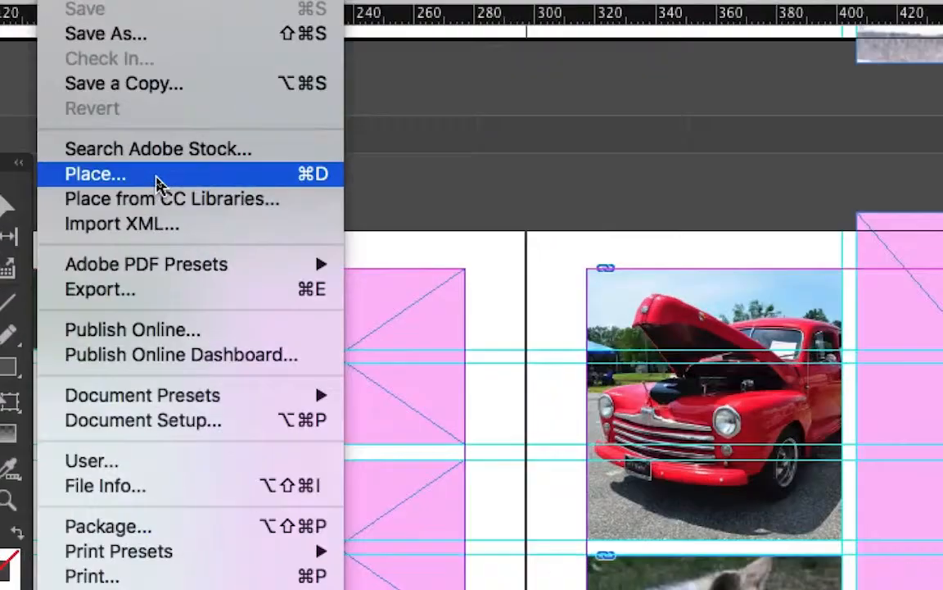
pyautogui.click(158, 177)
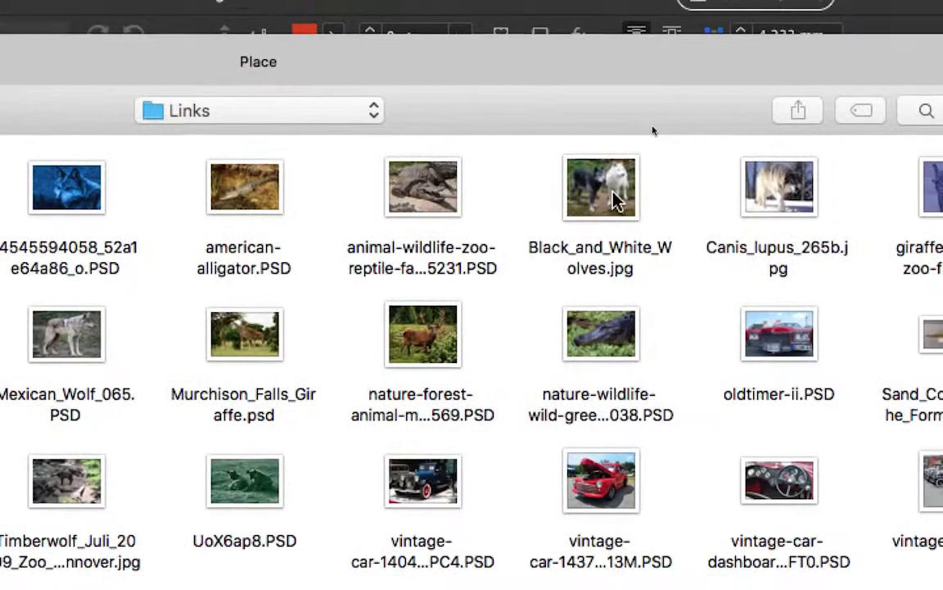
pyautogui.click(606, 193)
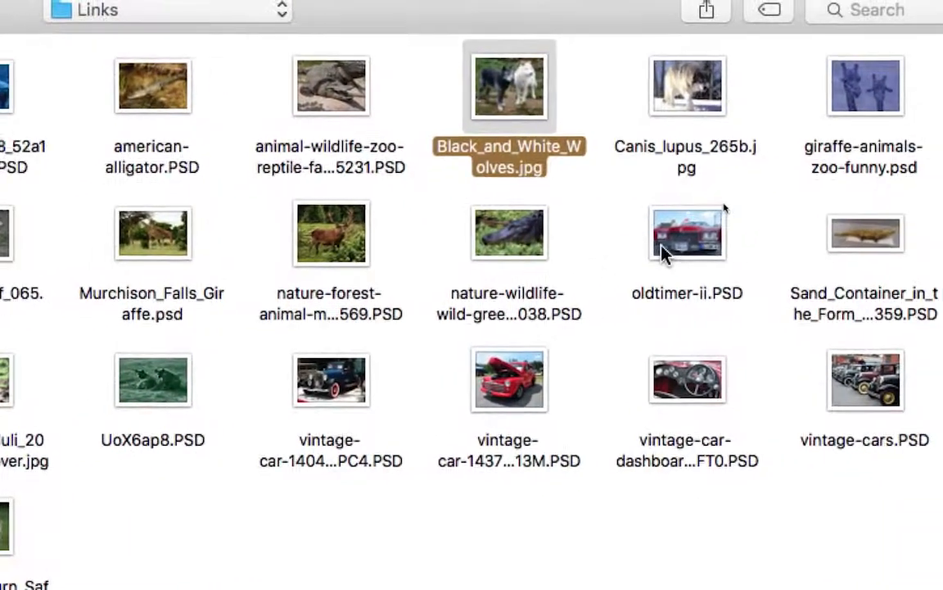
pyautogui.keyDown('super'); pyautogui.click(663, 250); pyautogui.keyUp('super')
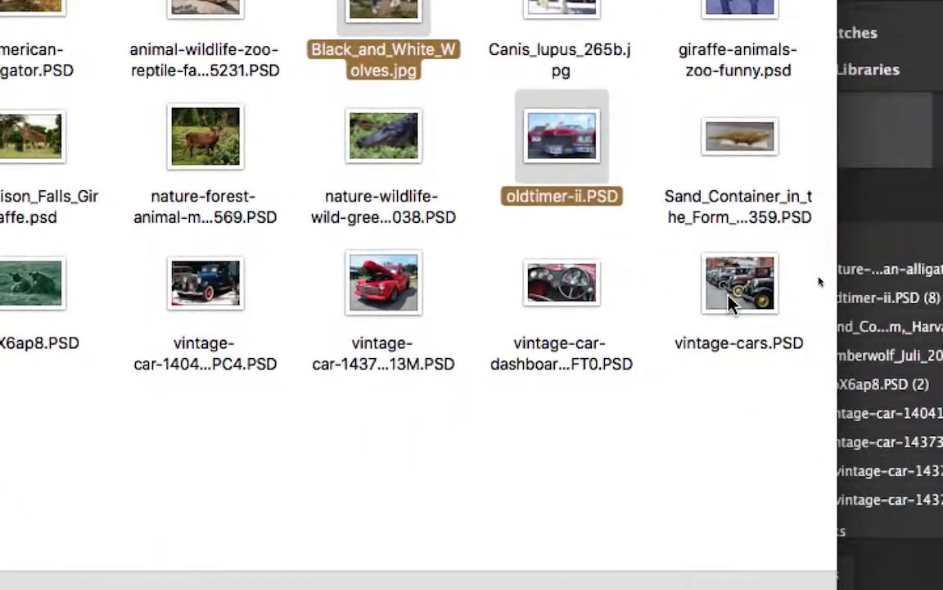
pyautogui.keyDown('super'); pyautogui.click(843, 400); pyautogui.keyUp('super')
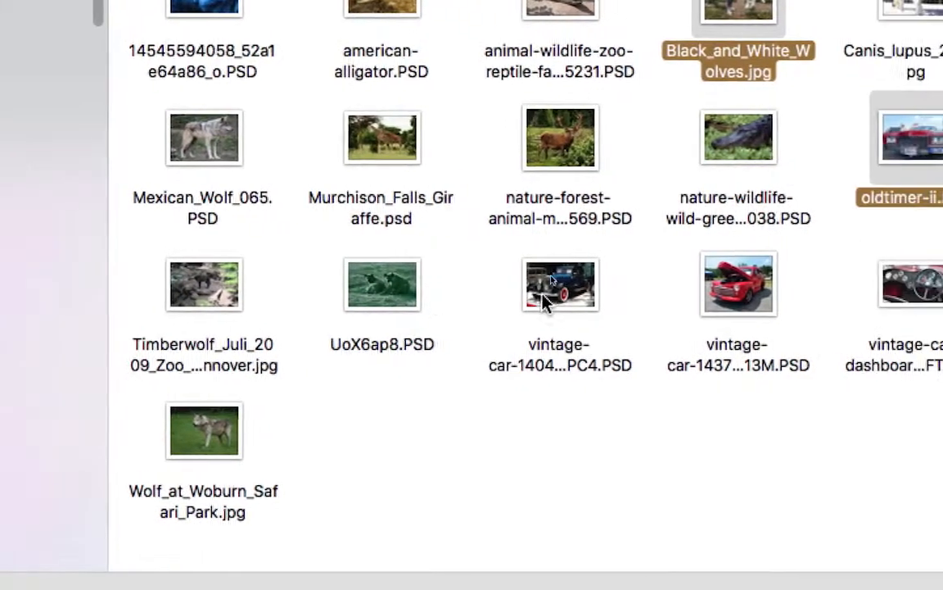
pyautogui.keyDown('super'); pyautogui.click(775, 348); pyautogui.keyUp('super')
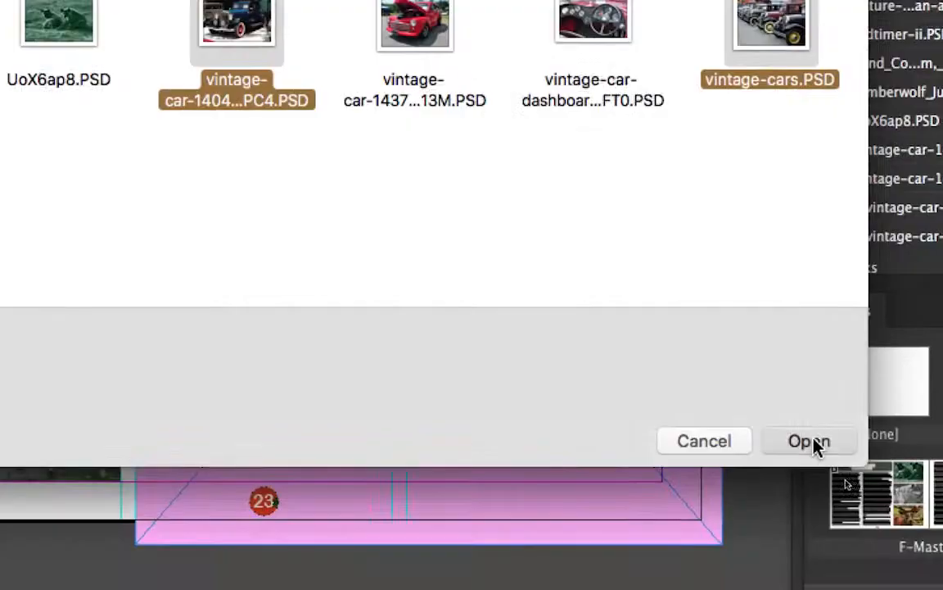
pyautogui.click(810, 442)
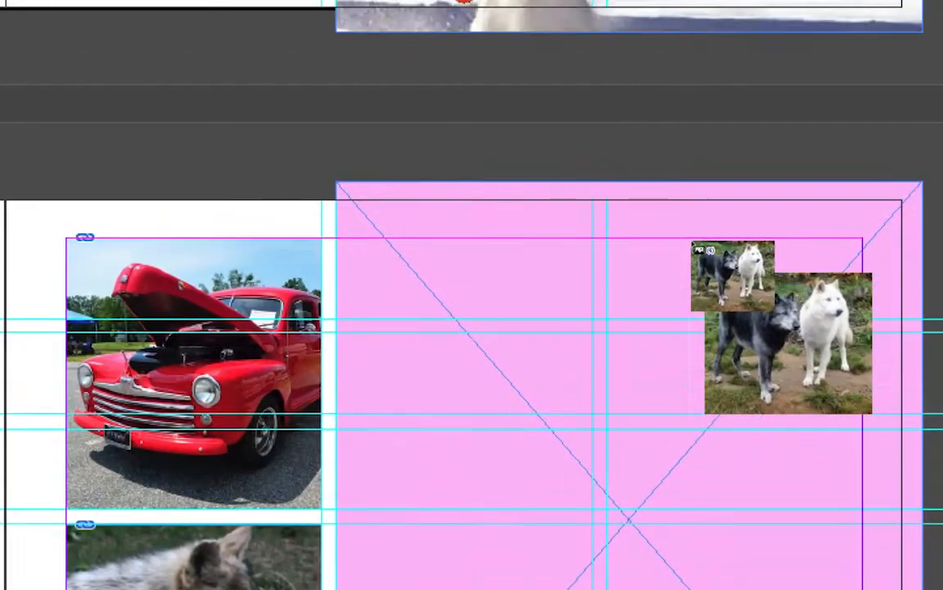
# - Cycle through the loaded images to the blue vintage car and place it in the large empty frame on page 23
pyautogui.press('Right')
pyautogui.press('Right')
pyautogui.press('Right')
pyautogui.press('Right')
pyautogui.press('Right')
pyautogui.press('Right')
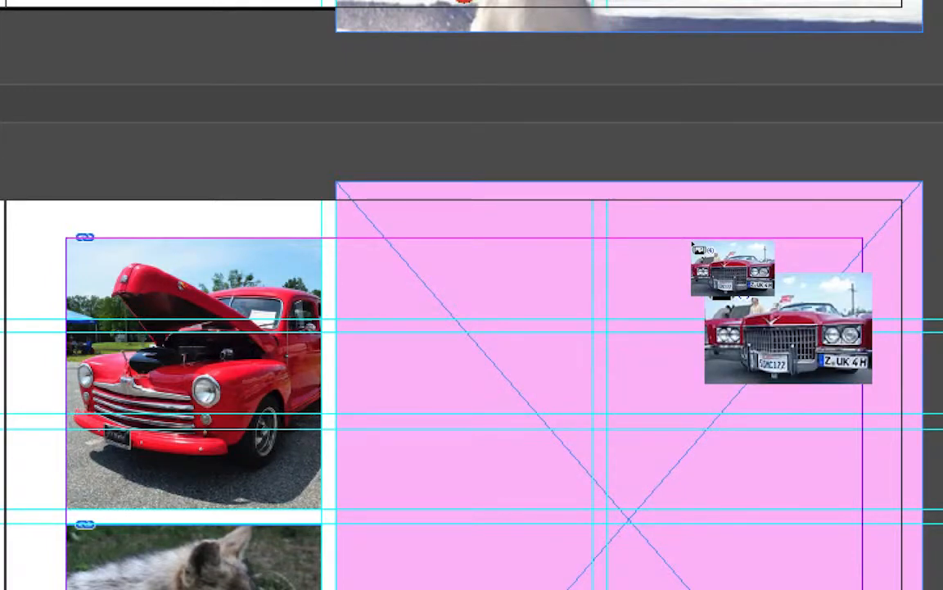
pyautogui.press('Right')
pyautogui.press('Right')
pyautogui.press('Right')
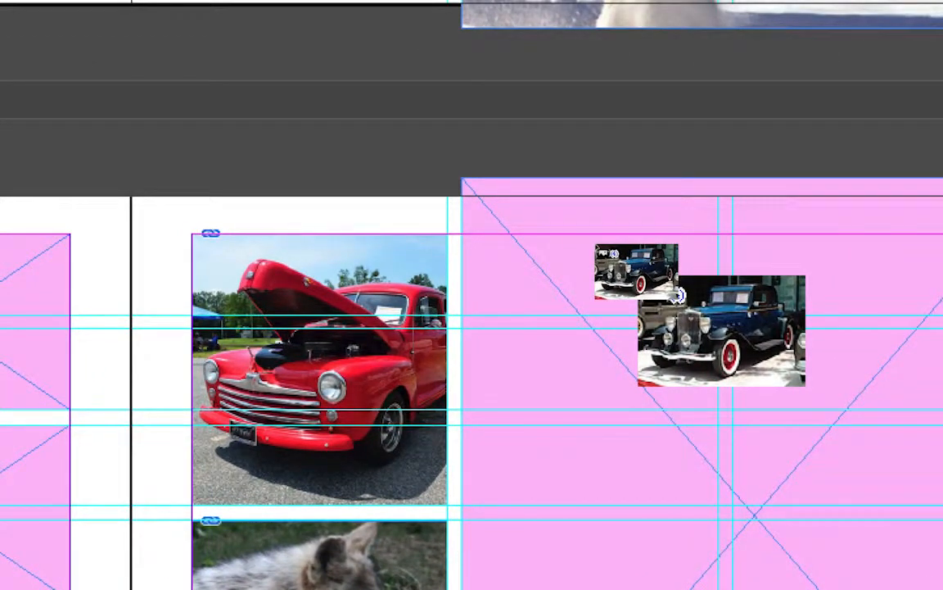
pyautogui.press('Escape')
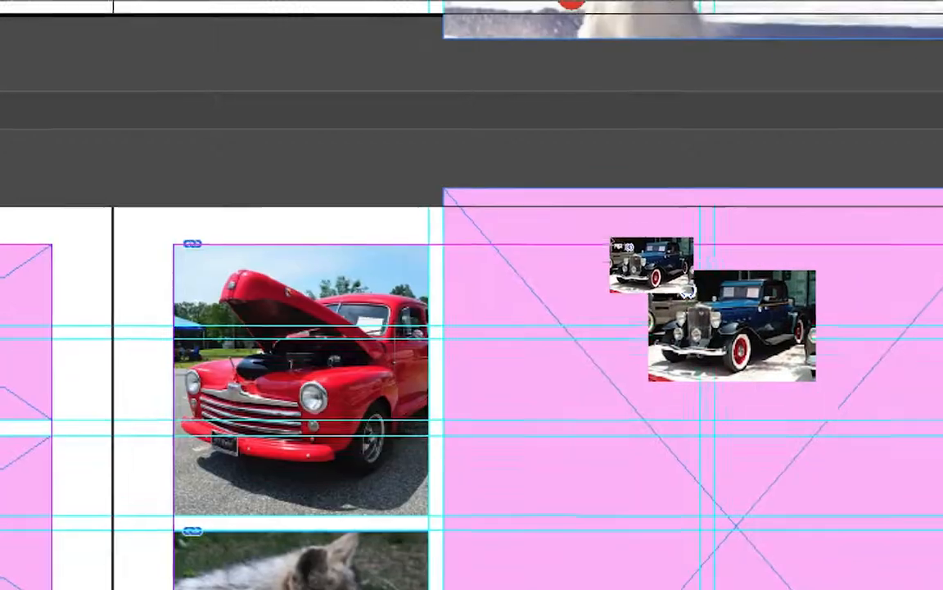
pyautogui.click(684, 296)
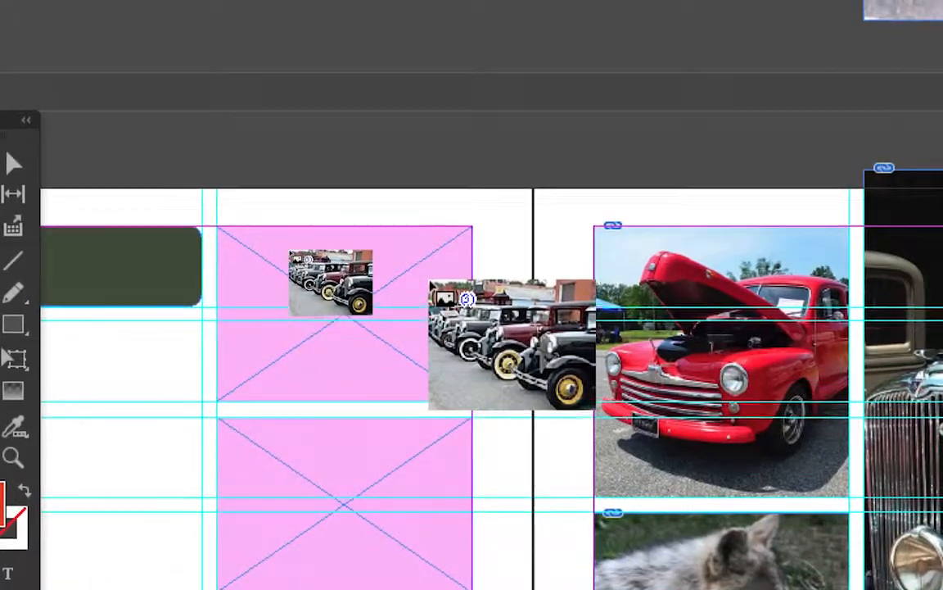
# - Place the row of vintage cars, the two wolves and the red oldtimer into page 22's three stacked frames, from top to bottom
pyautogui.click(173, 201)
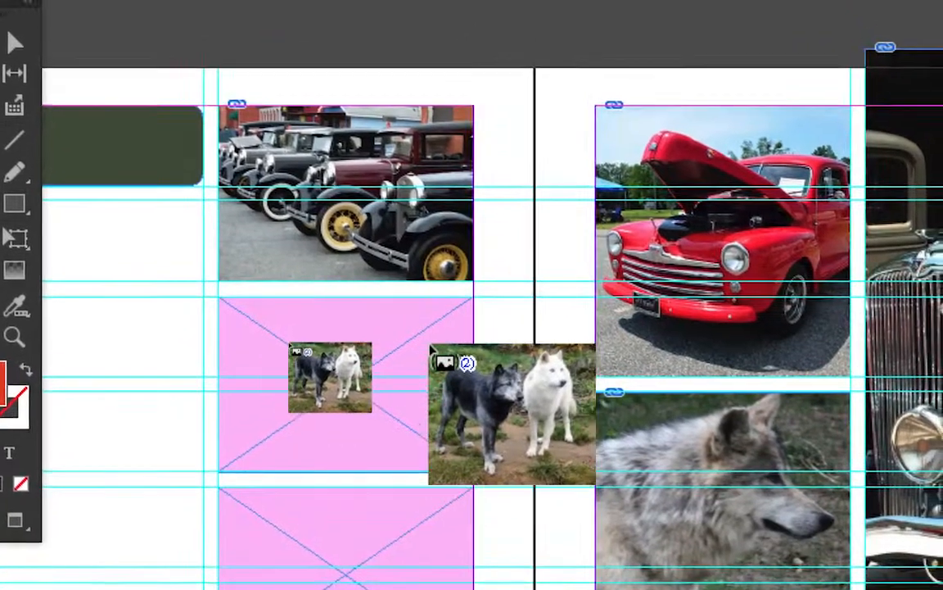
pyautogui.click(438, 336)
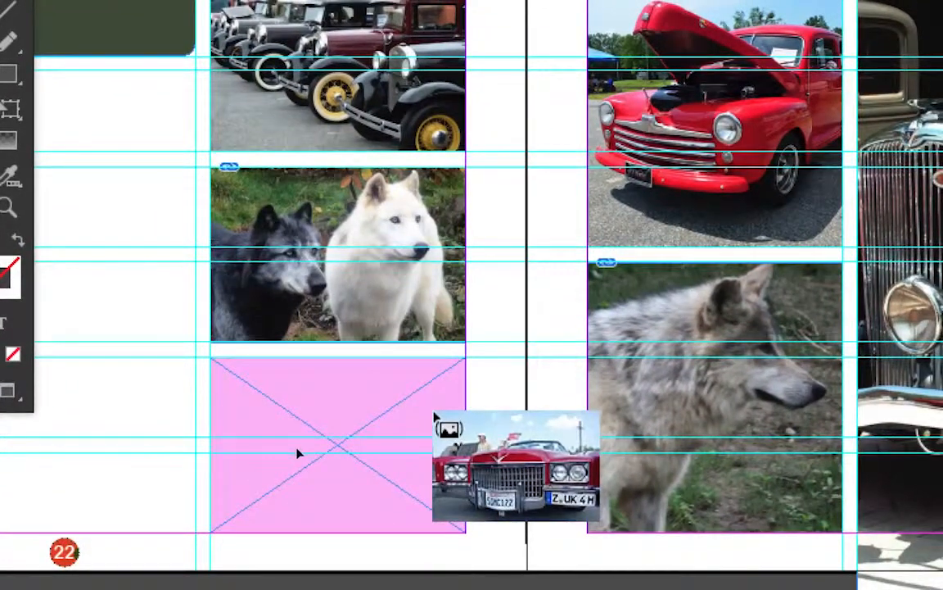
pyautogui.click(435, 415)
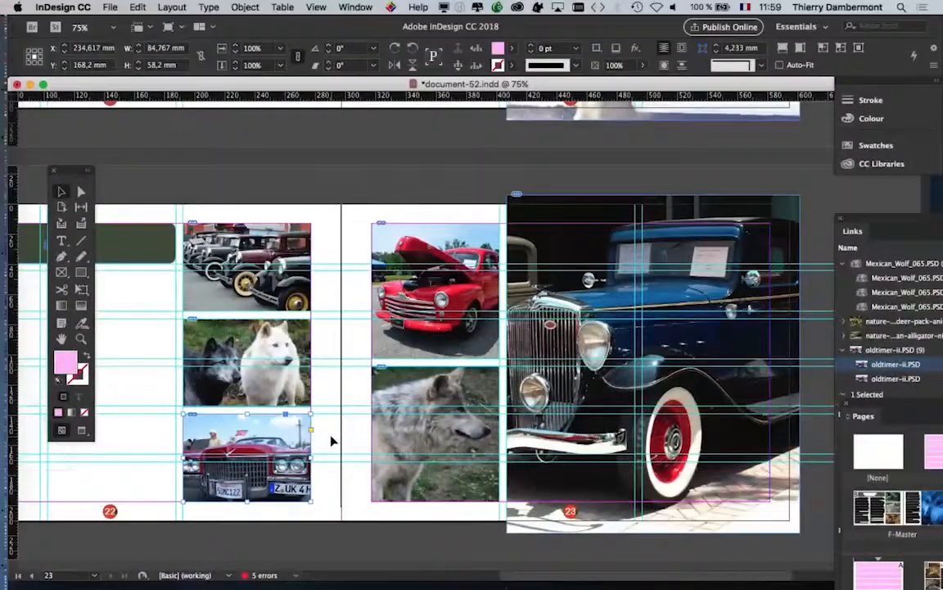
# - Shift the blue car's content to the right within its page 23 frame to show the whole front, and deselect it
pyautogui.press('super+minus')
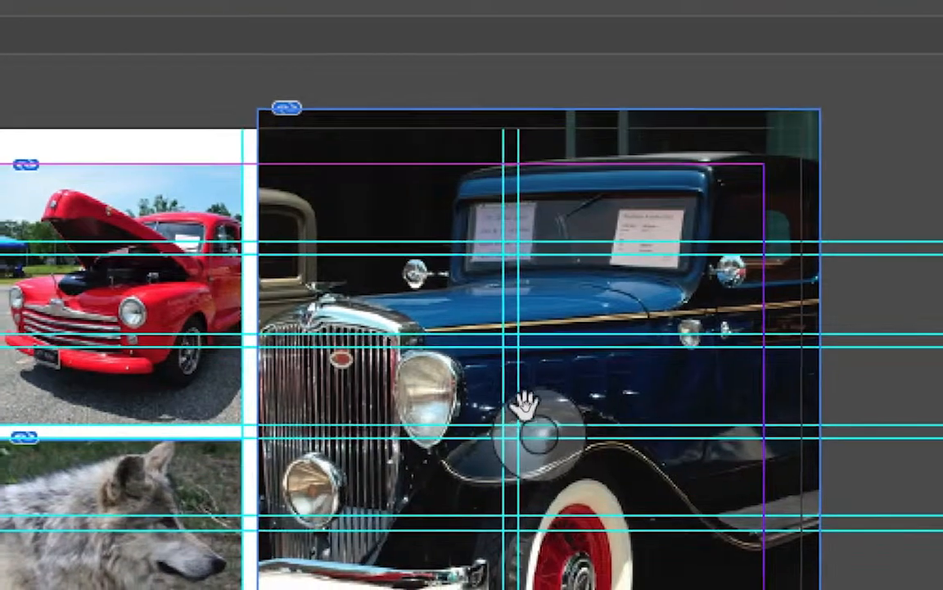
pyautogui.click(524, 406)
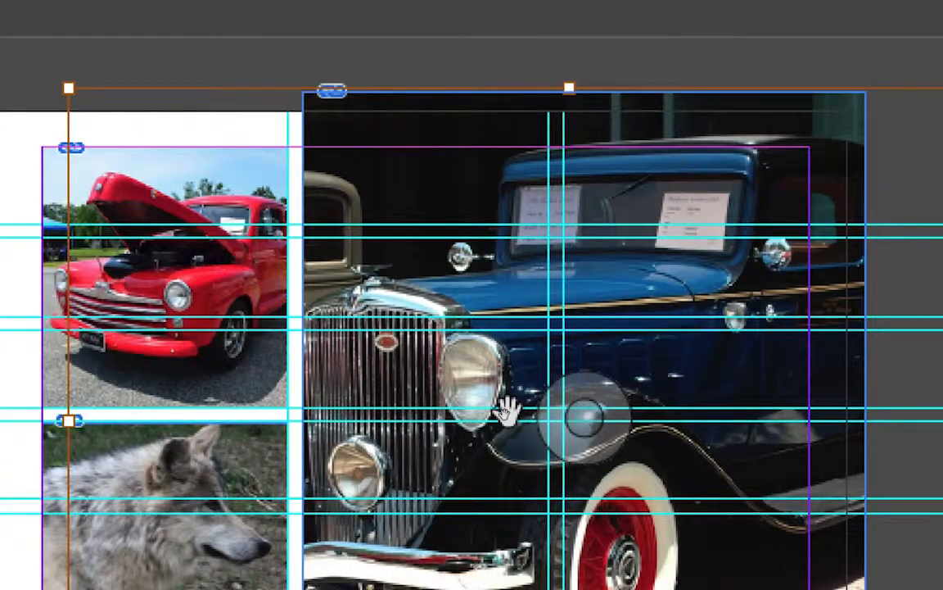
pyautogui.moveTo(506, 409); pyautogui.dragTo(602, 410)
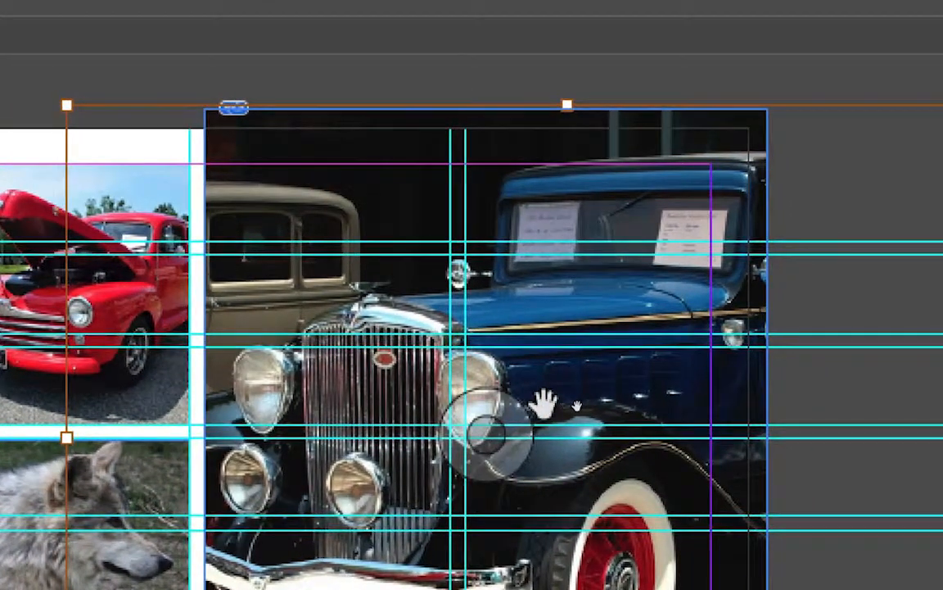
pyautogui.moveTo(542, 403); pyautogui.dragTo(616, 400)
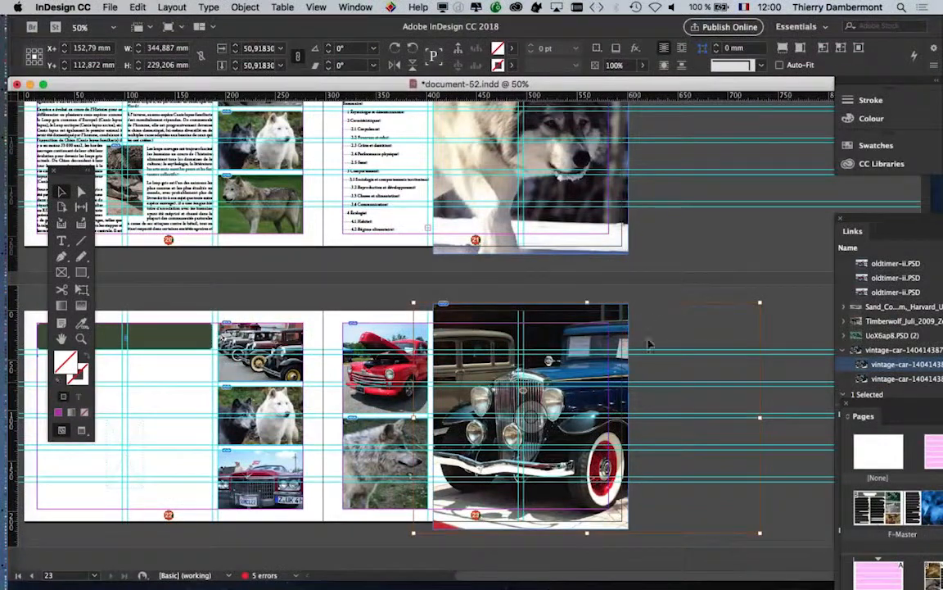
pyautogui.click(649, 345)
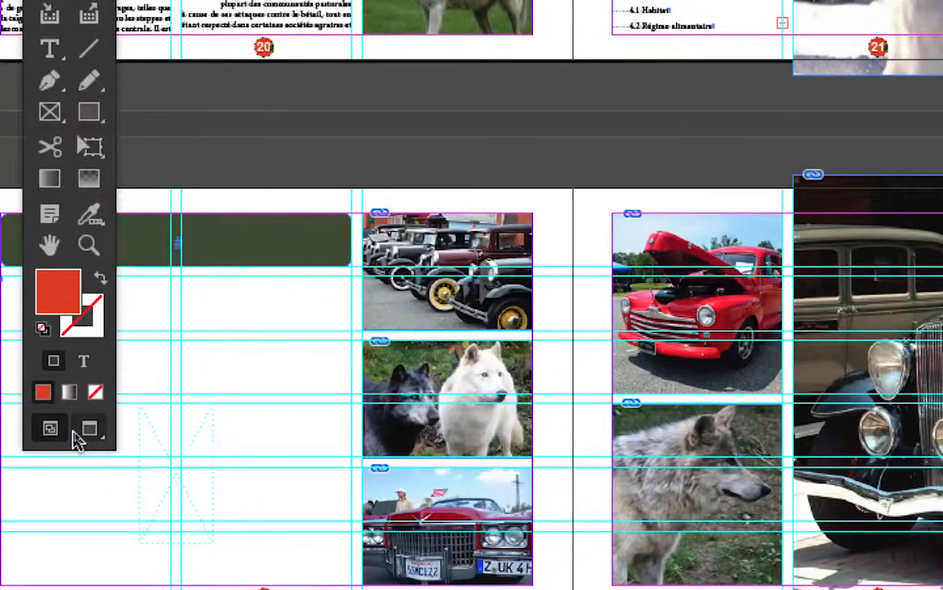
# - Switch the screen mode to Preview and compare the spread of pages 22 and 23 with the Normal view
pyautogui.click(82, 433)
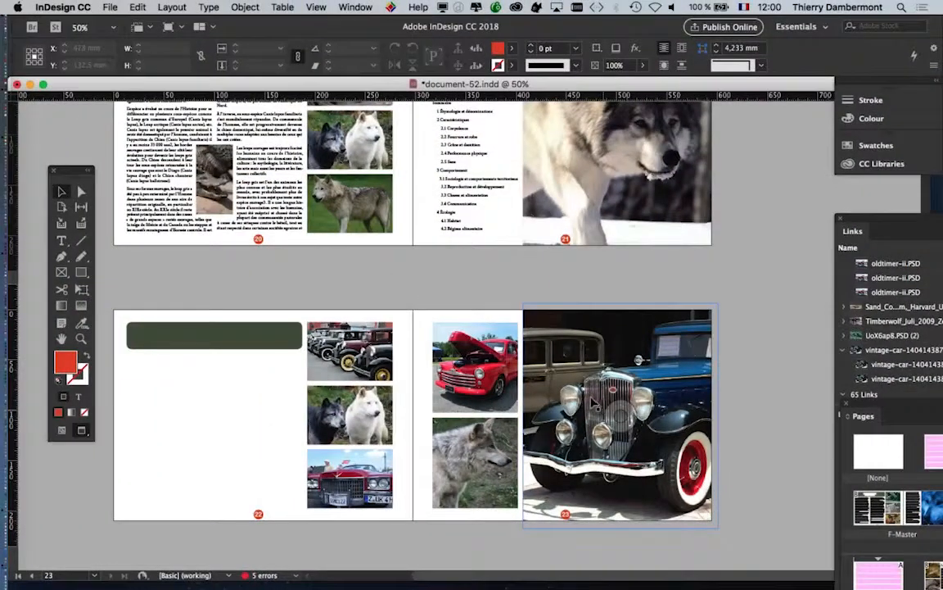
pyautogui.scroll(1, 663, 419)
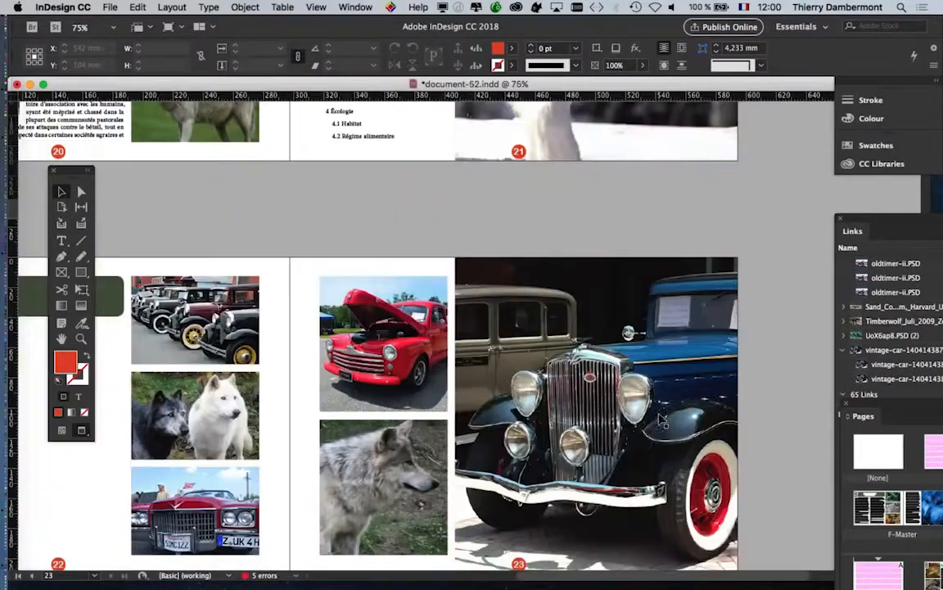
pyautogui.moveTo(547, 409); pyautogui.dragTo(380, 345)
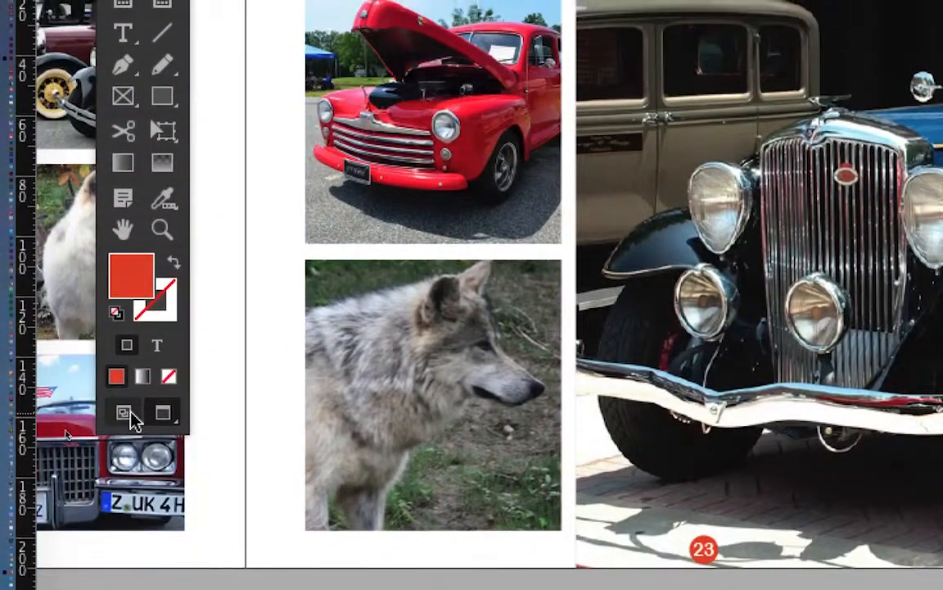
pyautogui.click(131, 415)
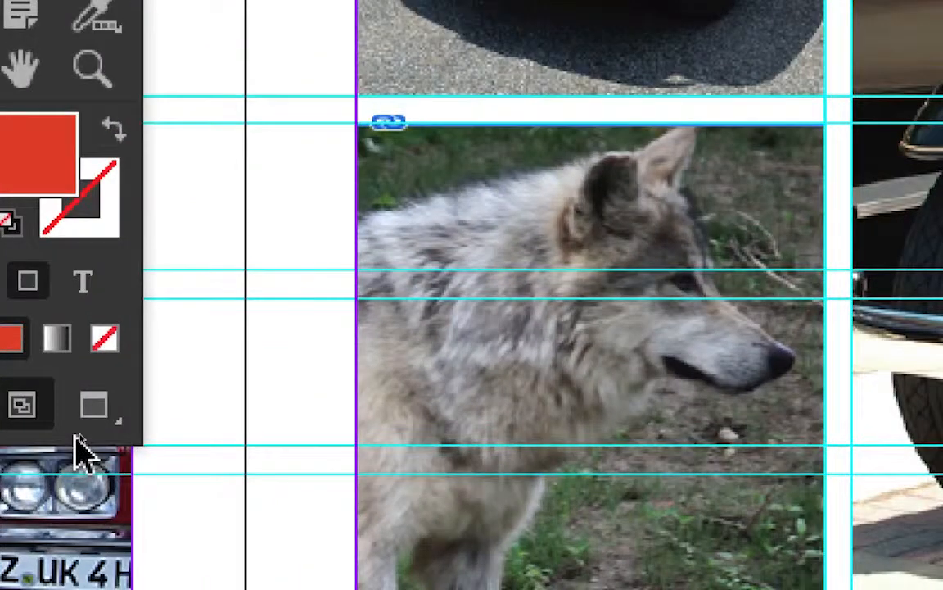
pyautogui.click(93, 406)
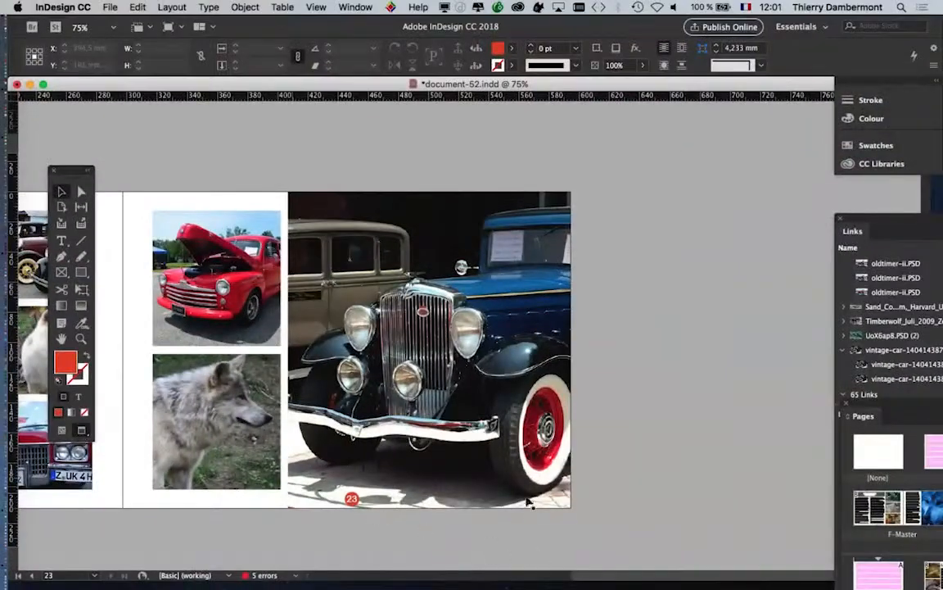
# - Enlarge the blue car's content proportionally to about 61%, reposition it within its page 23 frame, and deselect it
pyautogui.click(432, 350)
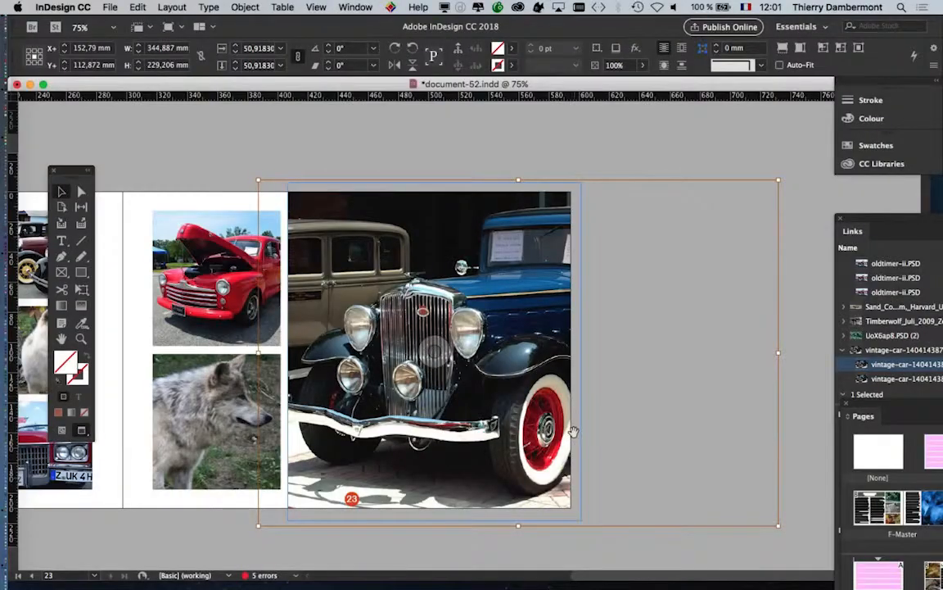
pyautogui.press('super+minus')
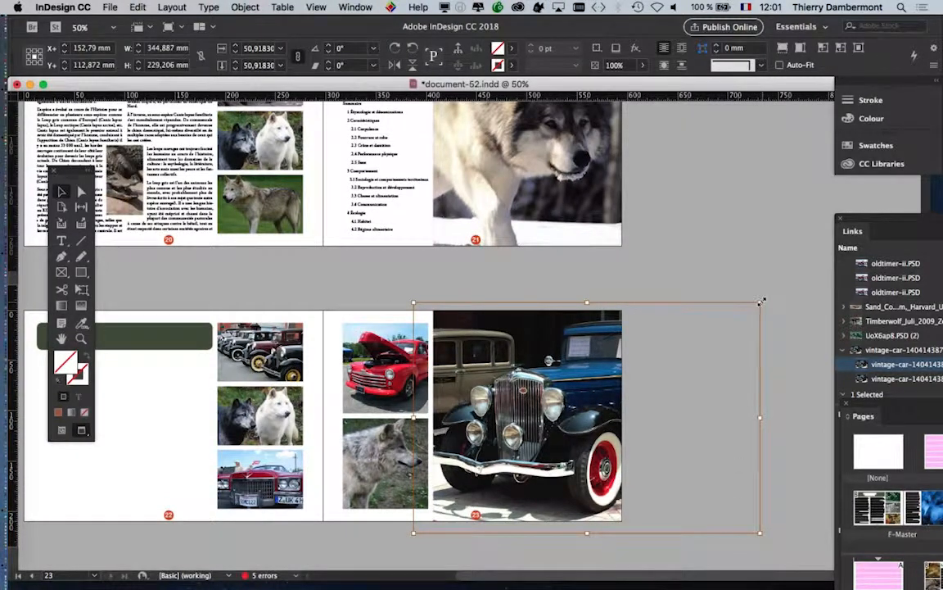
pyautogui.moveTo(761, 302); pyautogui.dragTo(795, 279)
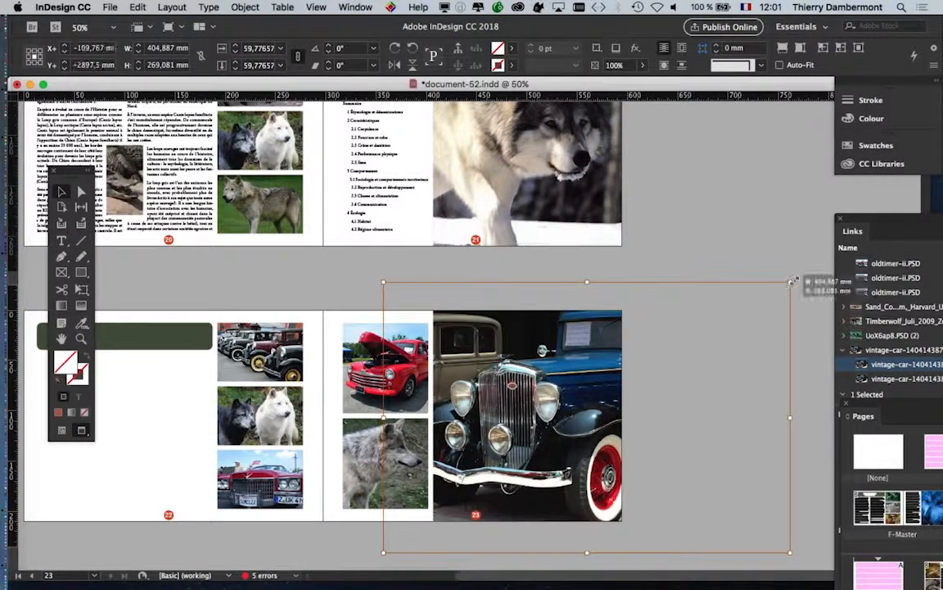
pyautogui.moveTo(557, 378); pyautogui.dragTo(582, 393)
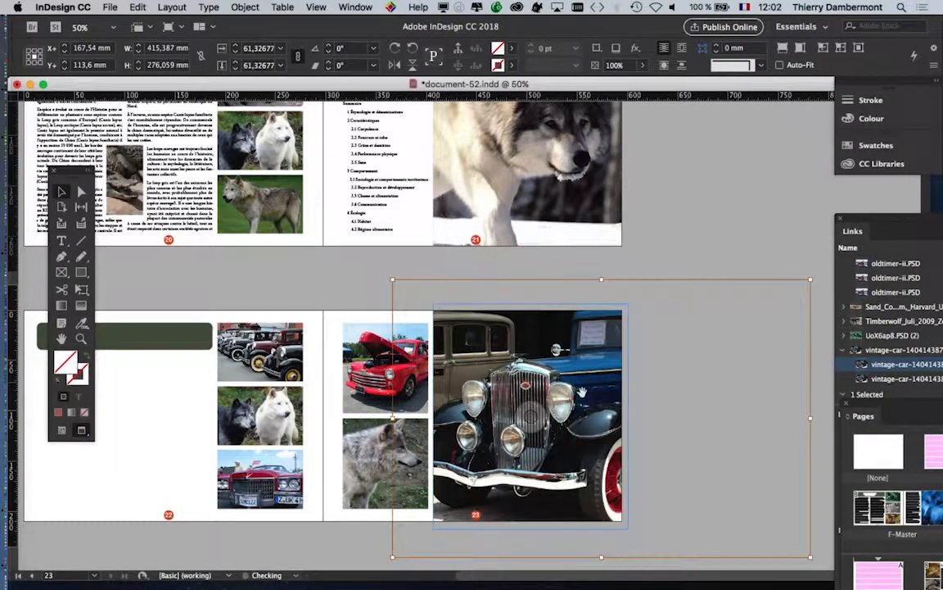
pyautogui.click(257, 557)
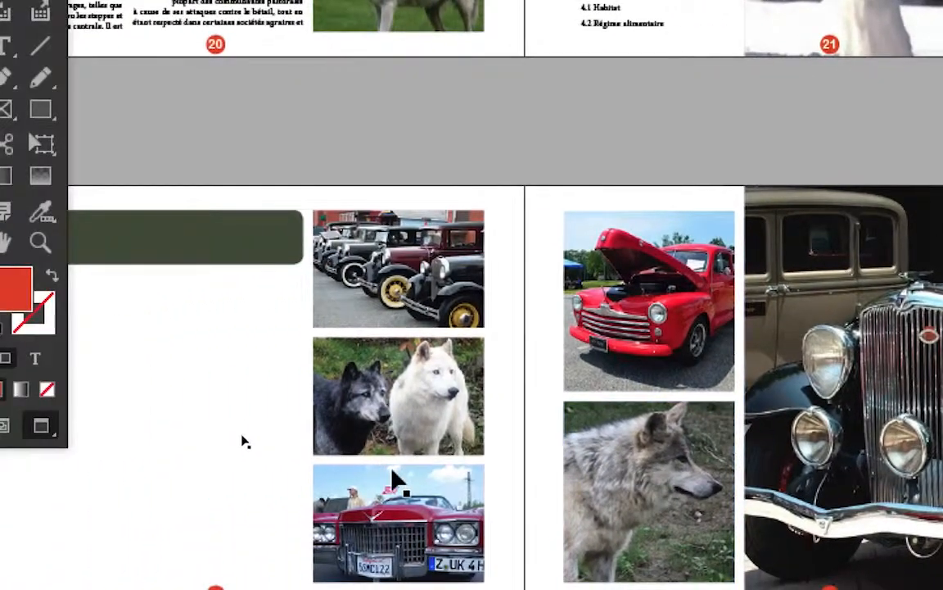
pyautogui.scroll(1, 381, 441)
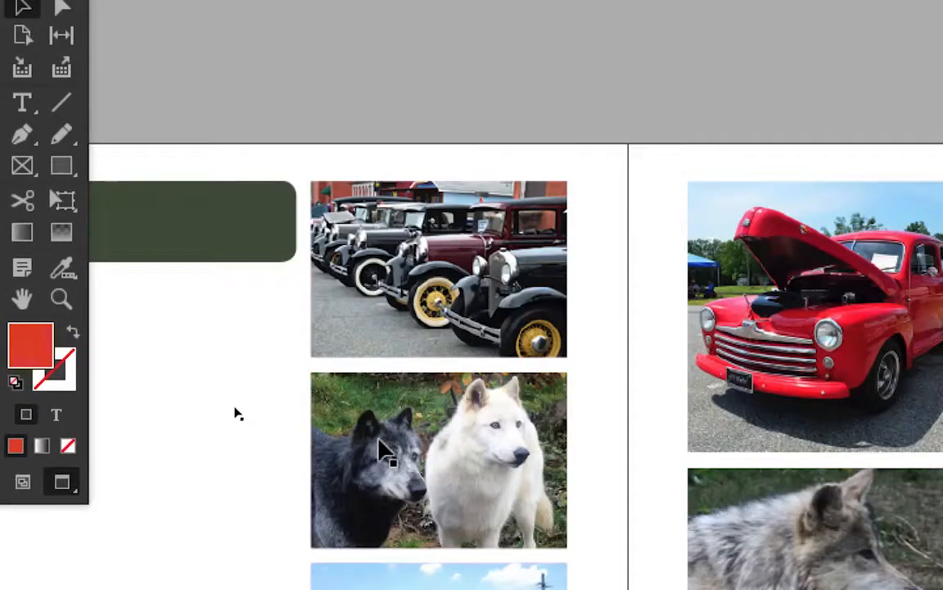
# - Examine how the car and wolf pictures sit within their frames across pages 22 and 23
pyautogui.scroll(1, 381, 440)
pyautogui.click(359, 421)
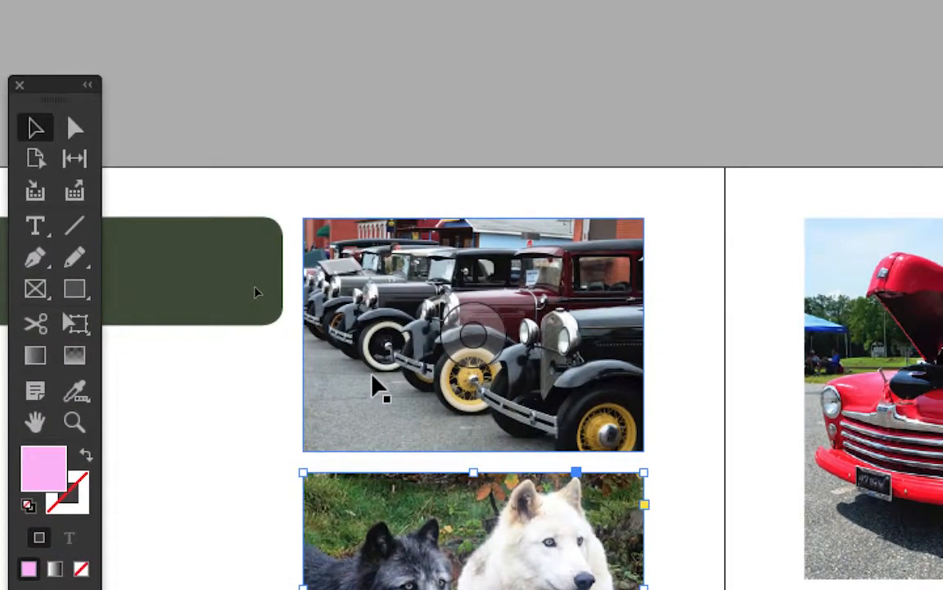
pyautogui.click(387, 371)
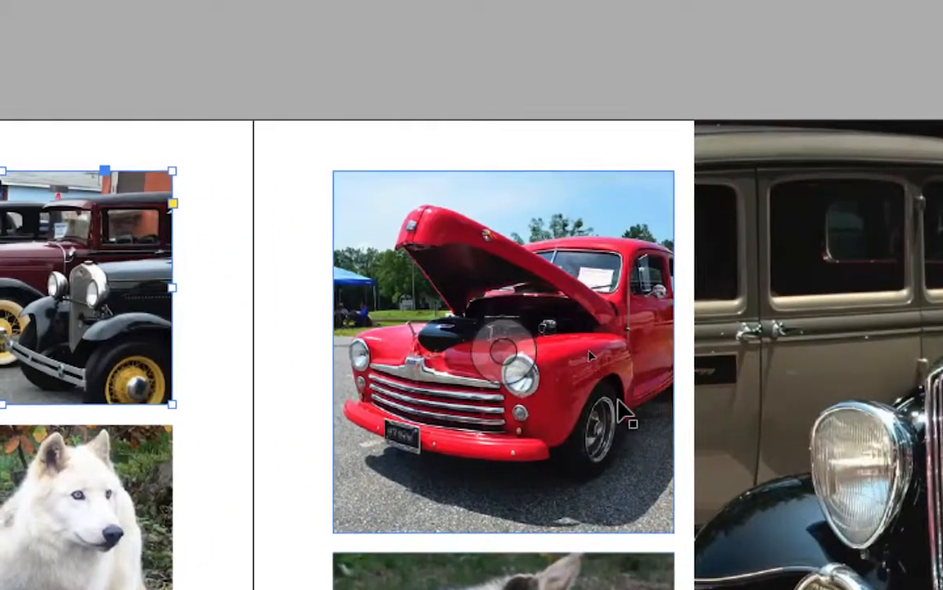
pyautogui.click(516, 313)
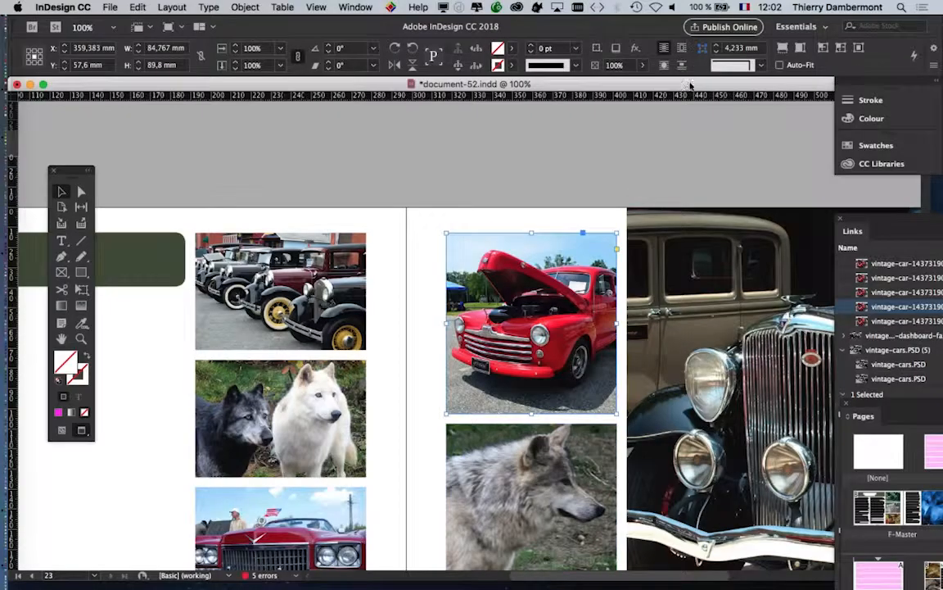
pyautogui.moveTo(690, 85); pyautogui.dragTo(583, 86)
pyautogui.scroll(-5, 741, 487)
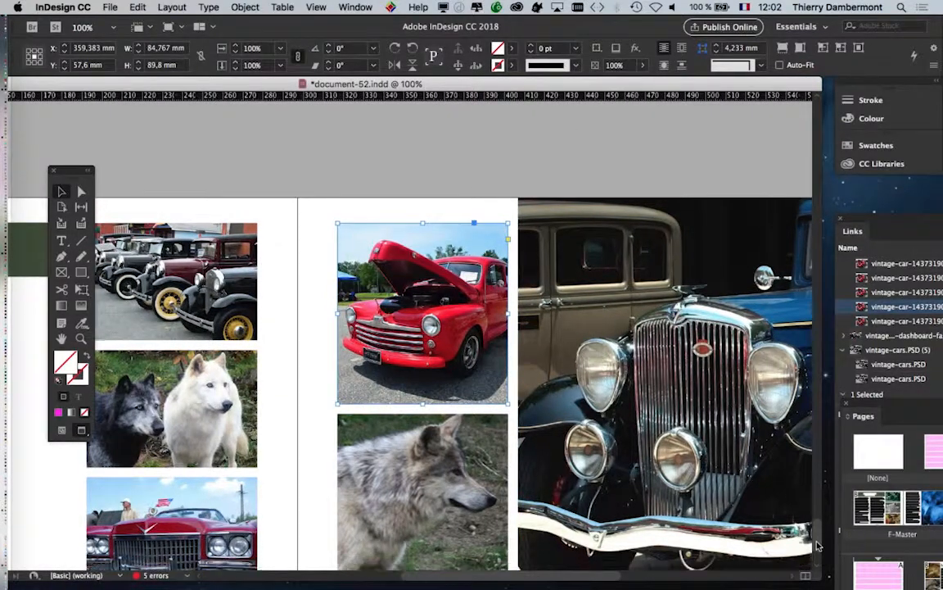
pyautogui.click(422, 381)
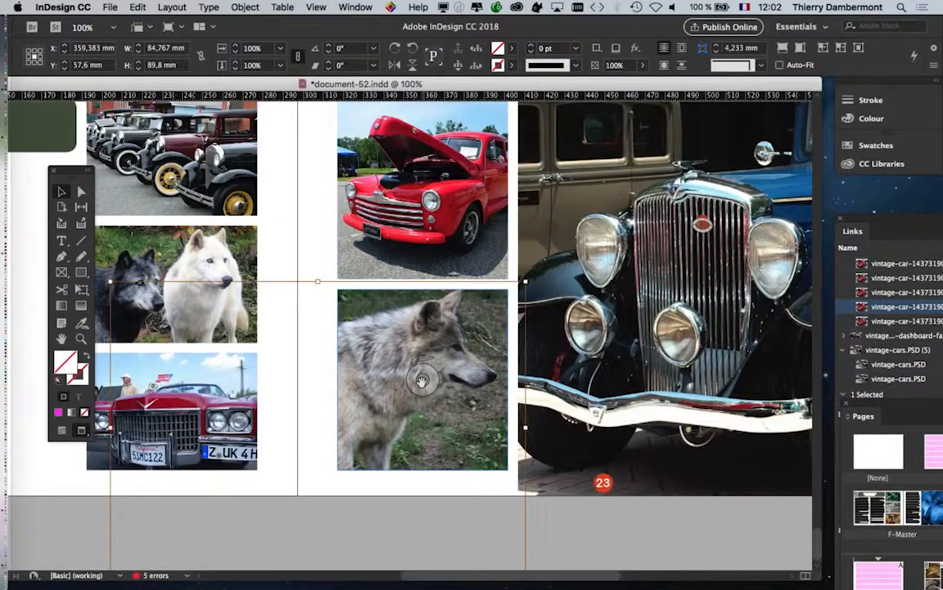
pyautogui.click(562, 512)
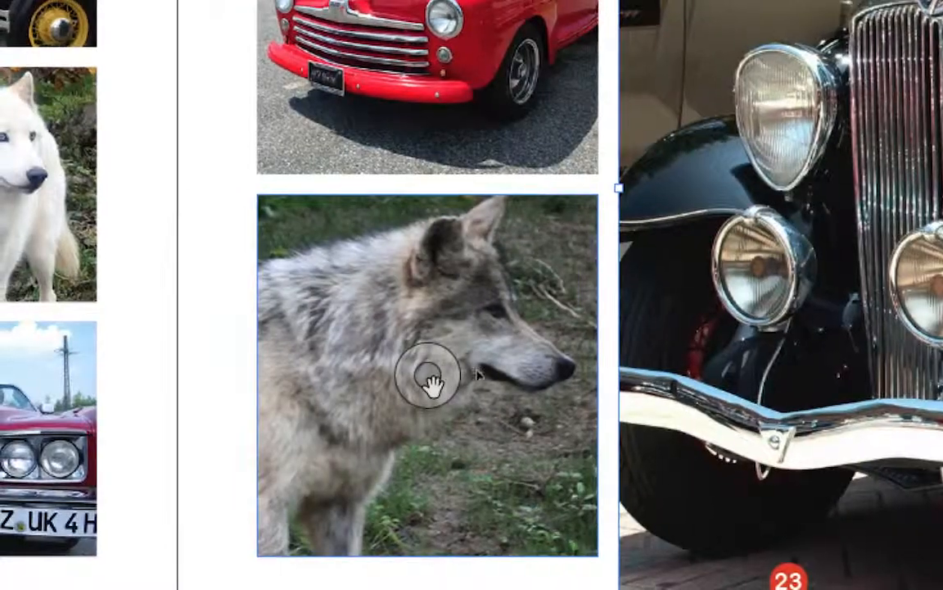
# - Fill the wolf's frame proportionally on page 23 and shift its content to the left to show the whole head
pyautogui.click(432, 382)
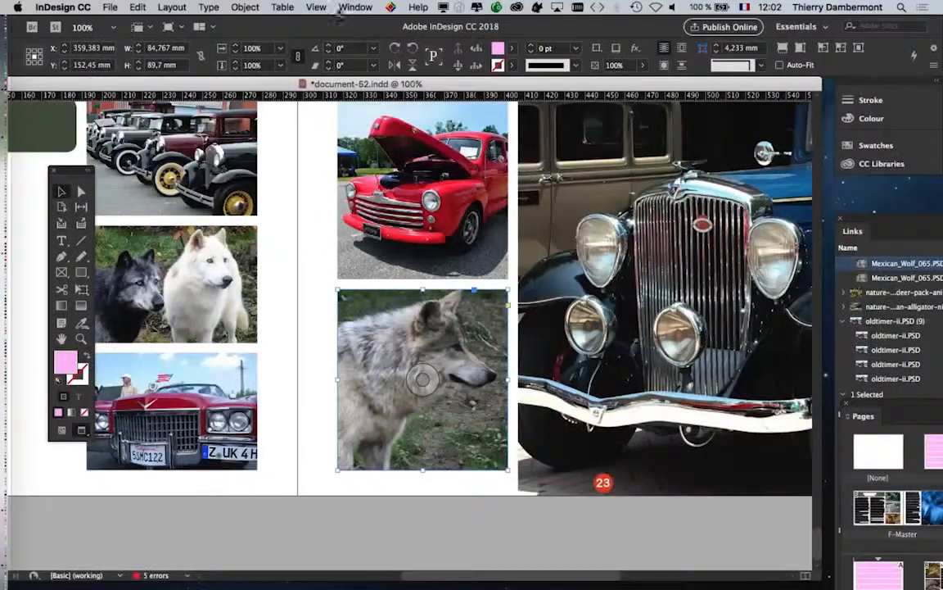
pyautogui.click(245, 6)
pyautogui.moveTo(254, 236)
pyautogui.click(442, 235)
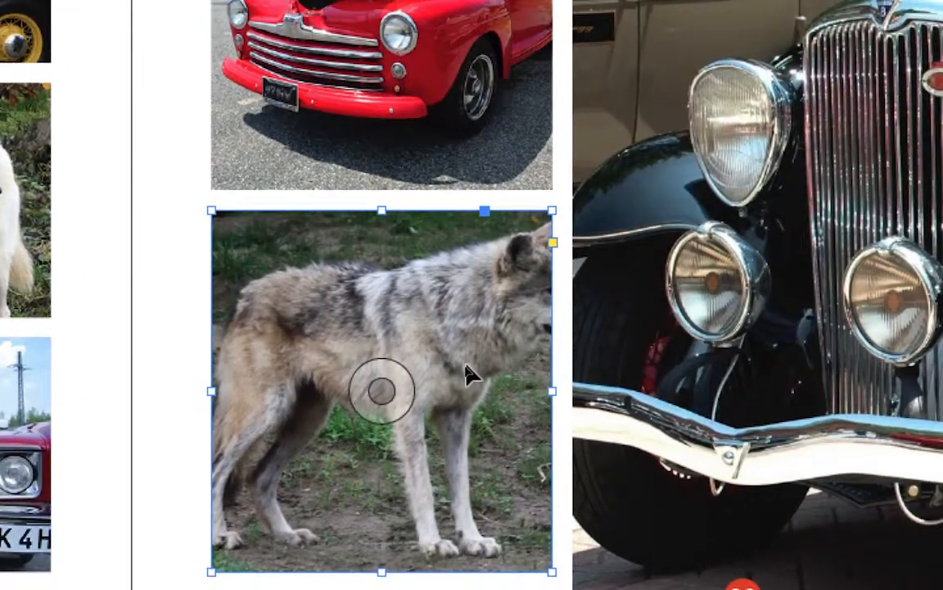
pyautogui.moveTo(469, 375); pyautogui.dragTo(469, 375)
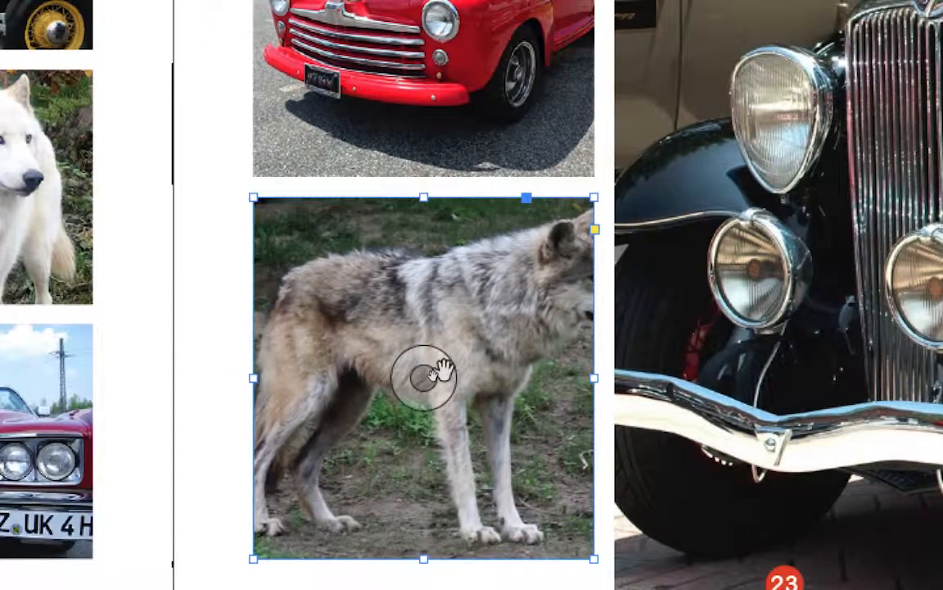
pyautogui.click(443, 371)
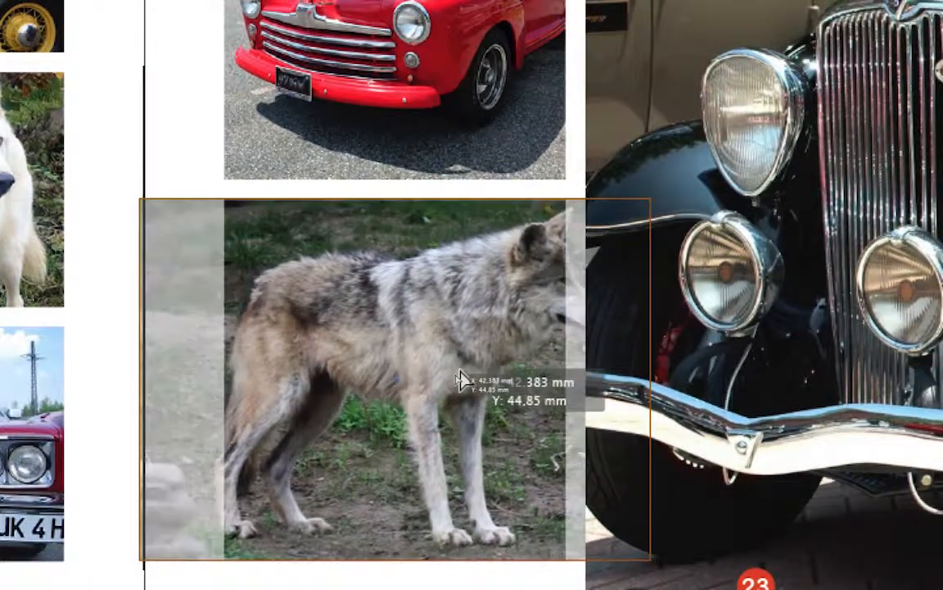
pyautogui.moveTo(460, 380); pyautogui.dragTo(409, 375)
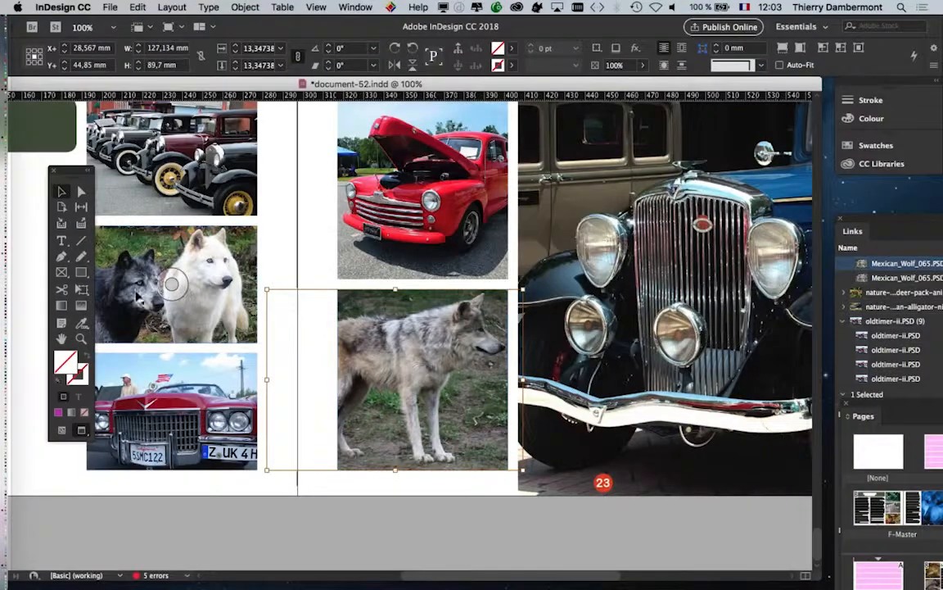
# - Enlarge the page 23 wolf's content proportionally to about 23%, reposition it to frame the head and chest, and deselect it
pyautogui.moveTo(522, 289); pyautogui.dragTo(623, 227)
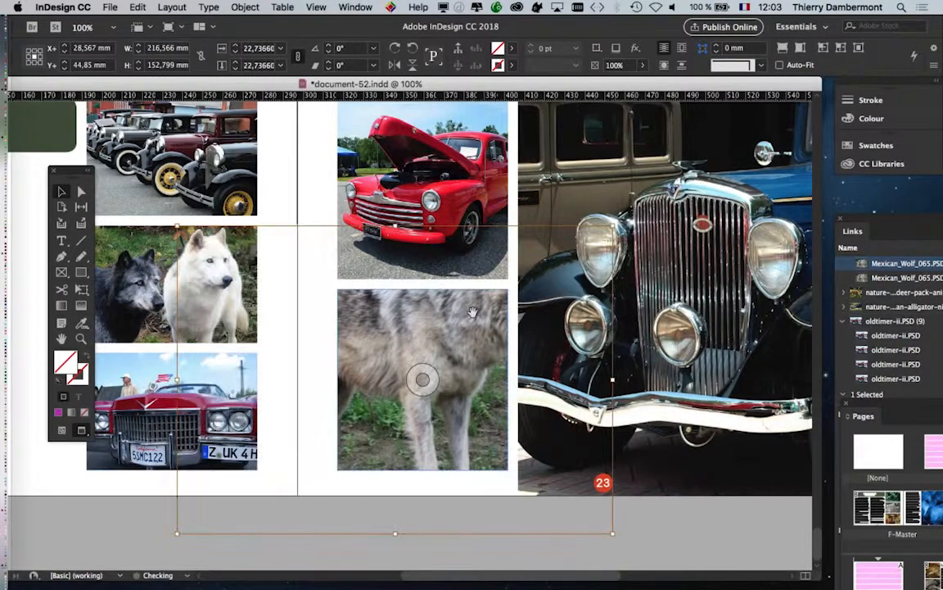
pyautogui.moveTo(471, 316); pyautogui.dragTo(440, 372)
pyautogui.click(600, 524)
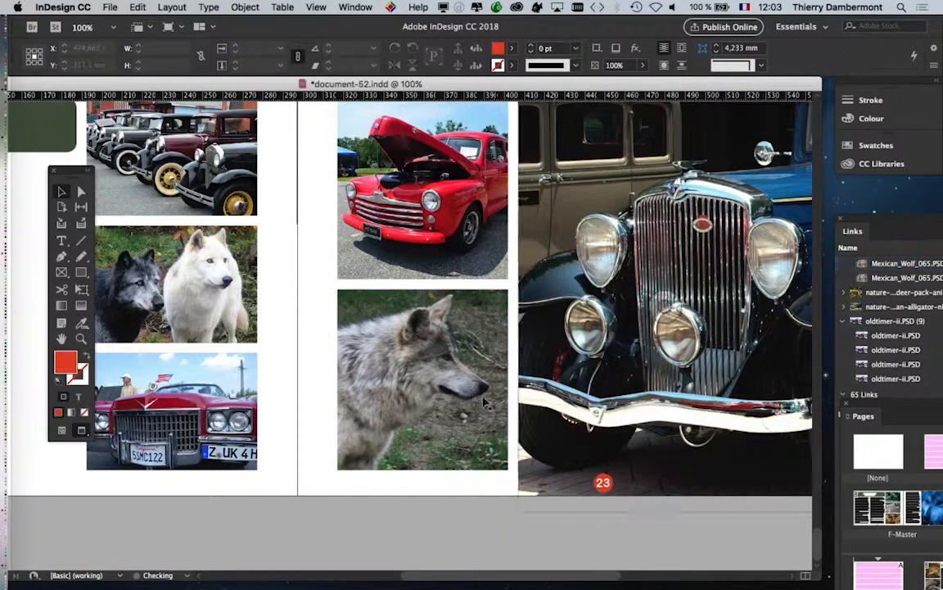
pyautogui.press('super+minus')
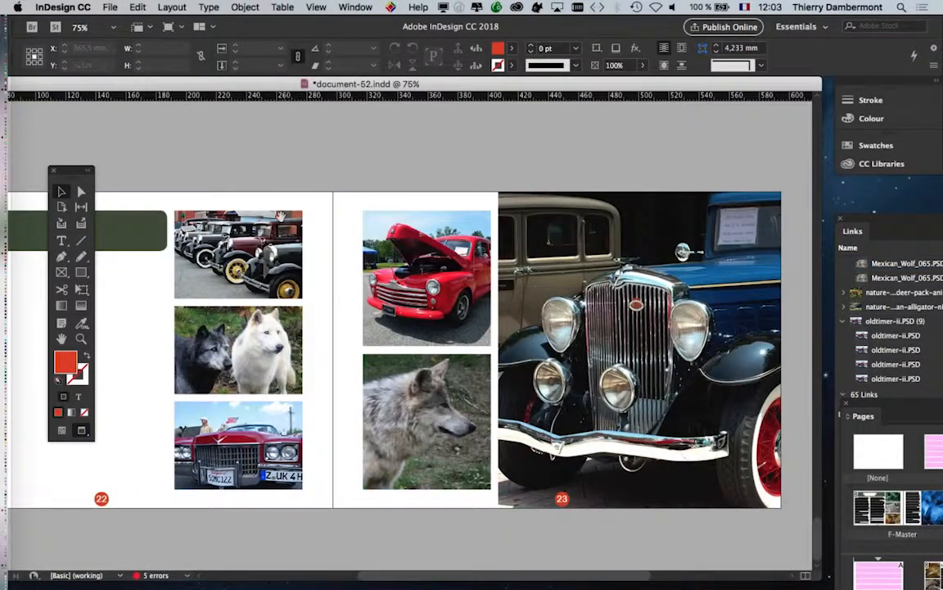
# - Return to the Normal screen mode and fill page 22's body text columns with placeholder text
pyautogui.moveTo(285, 199); pyautogui.dragTo(516, 176)
pyautogui.press('w')
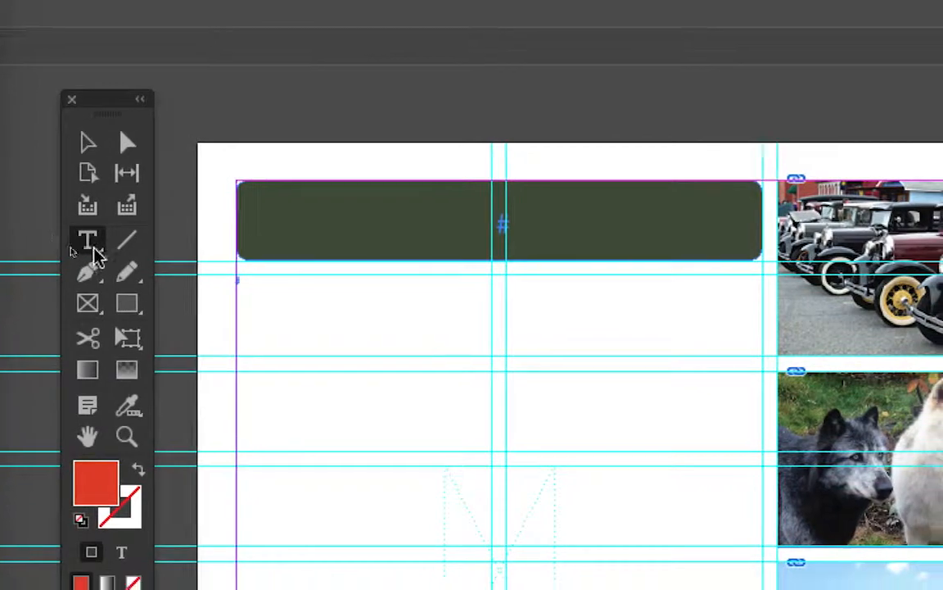
pyautogui.click(91, 250)
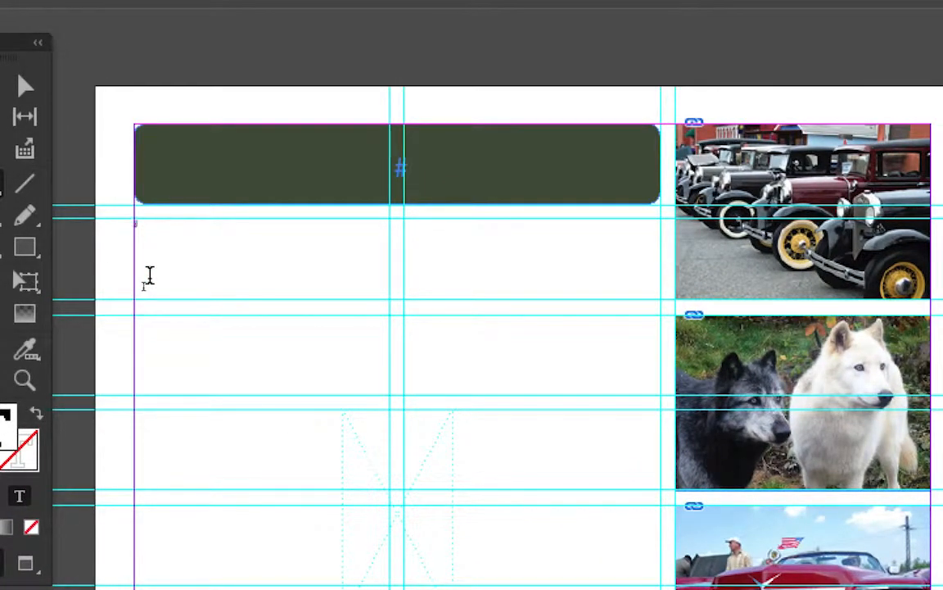
pyautogui.rightClick(151, 287)
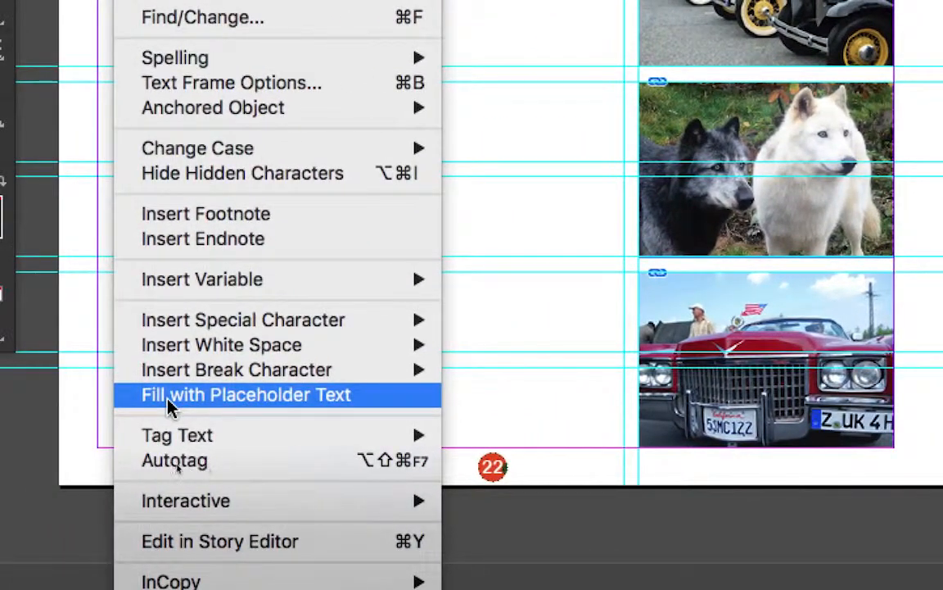
pyautogui.click(169, 397)
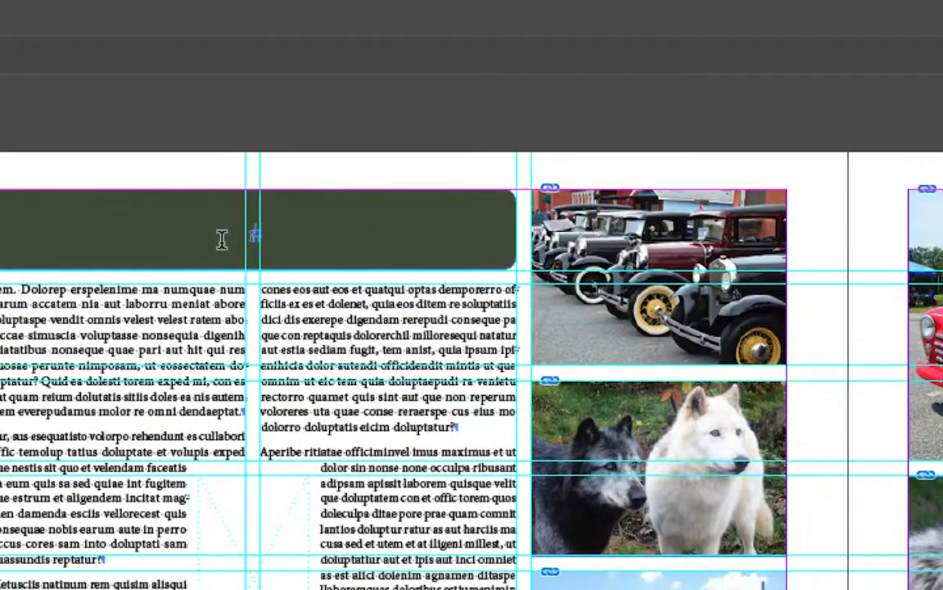
# - Fill the dark green title frame on page 22 with placeholder text, leave text editing and deselect everything
pyautogui.rightClick(223, 239)
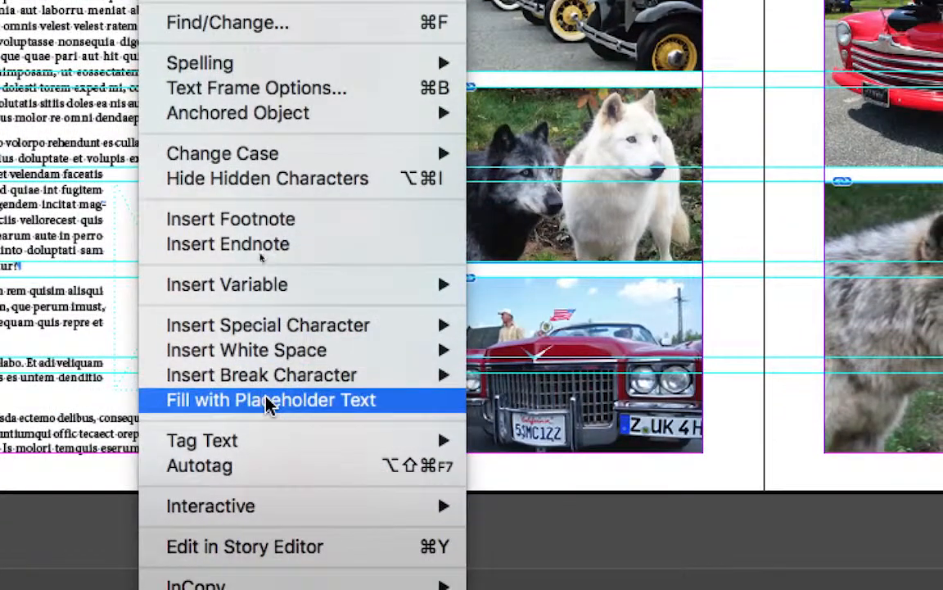
pyautogui.click(270, 399)
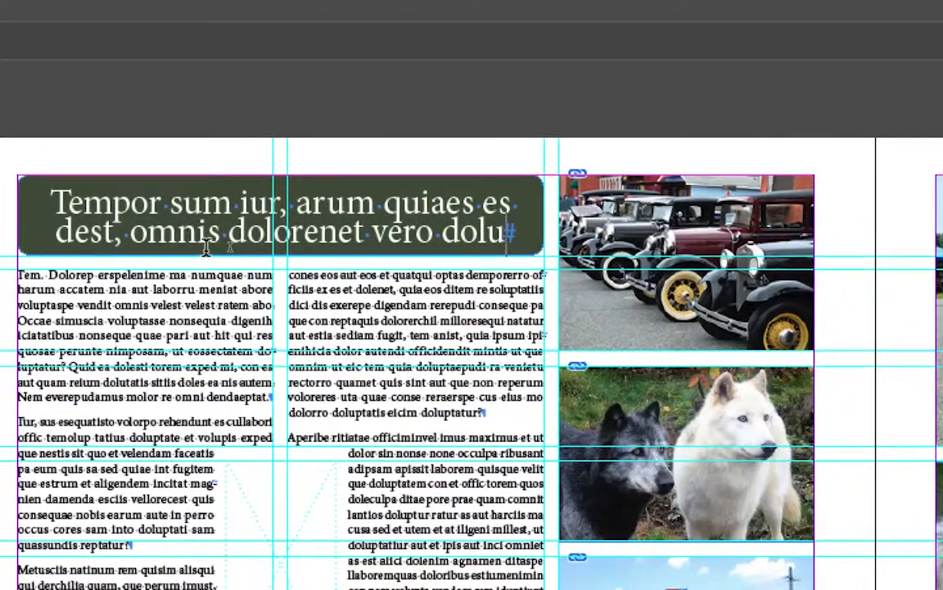
pyautogui.press('Escape')
pyautogui.press('shift+super+a')
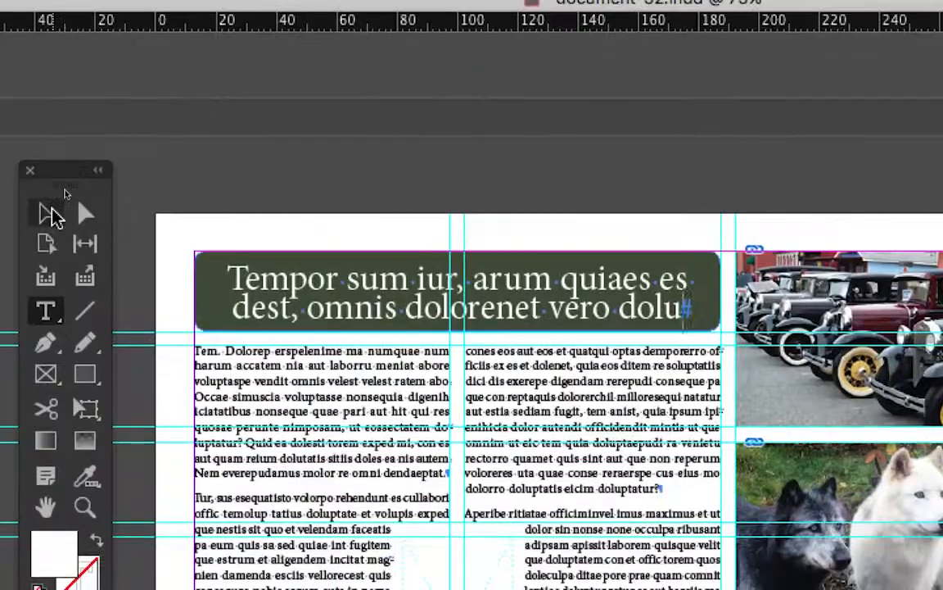
pyautogui.click(51, 214)
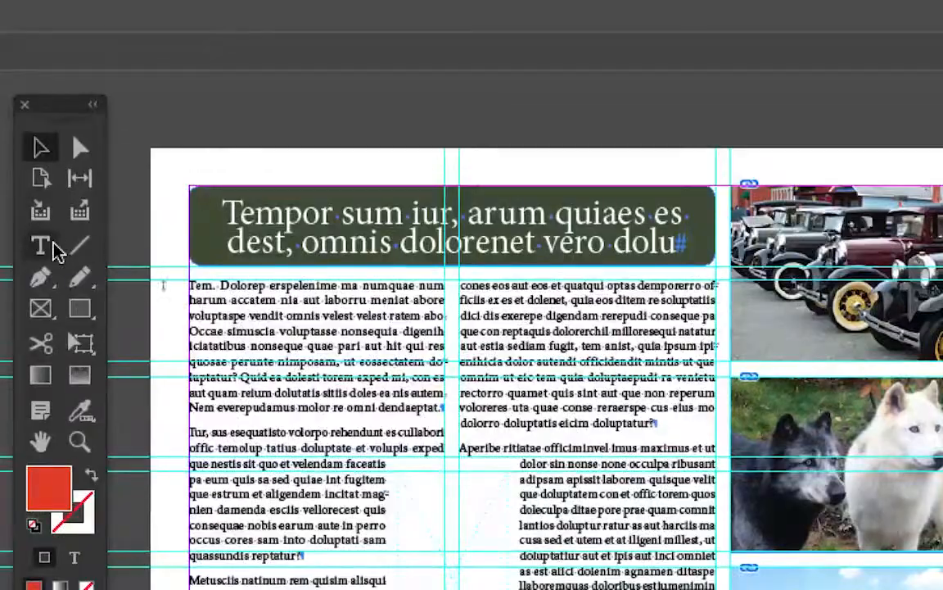
# - Examine how page 22's body text wraps around the empty frame between the two columns, then view the whole spread
pyautogui.click(53, 245)
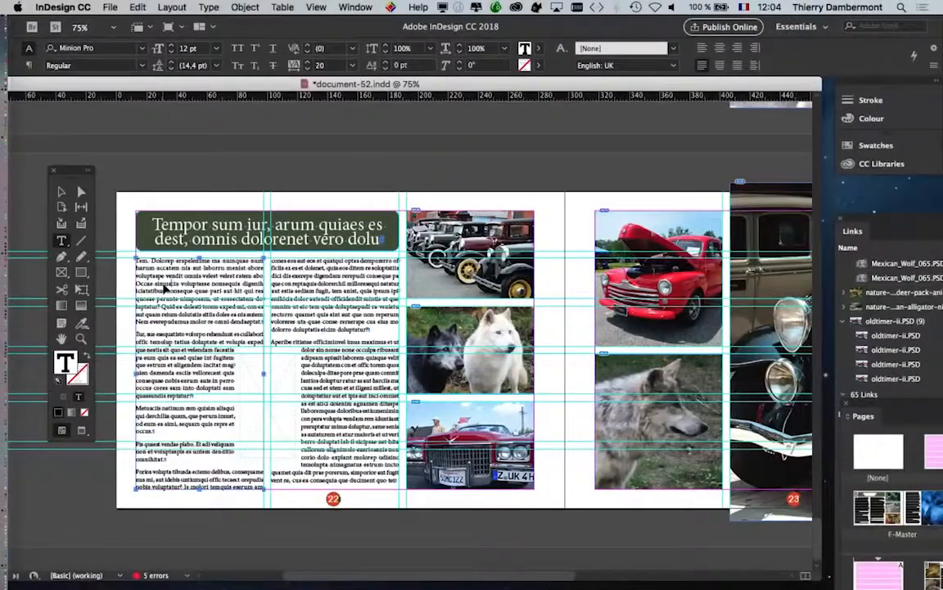
pyautogui.scroll(2, 261, 411)
pyautogui.scroll(1, 259, 411)
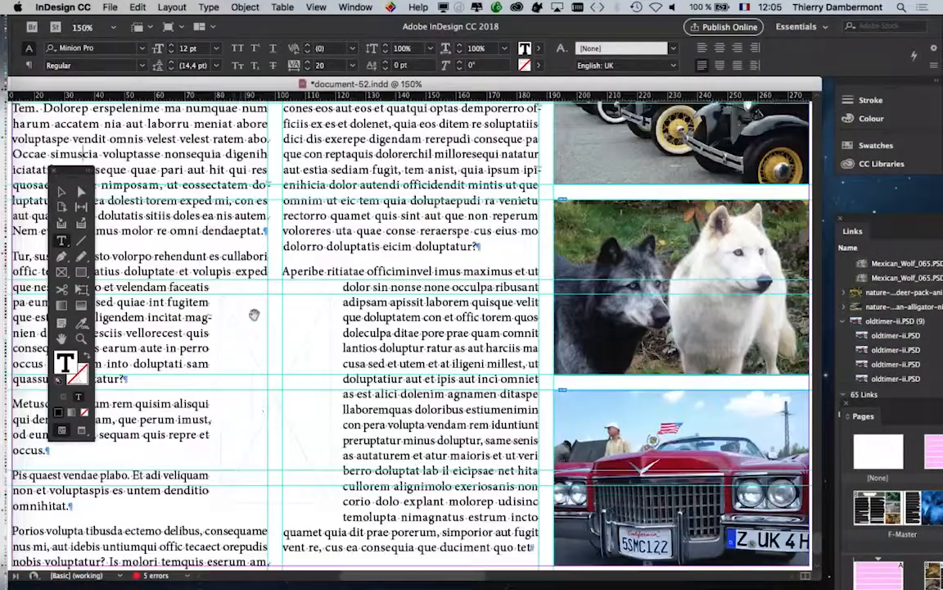
pyautogui.press('Escape')
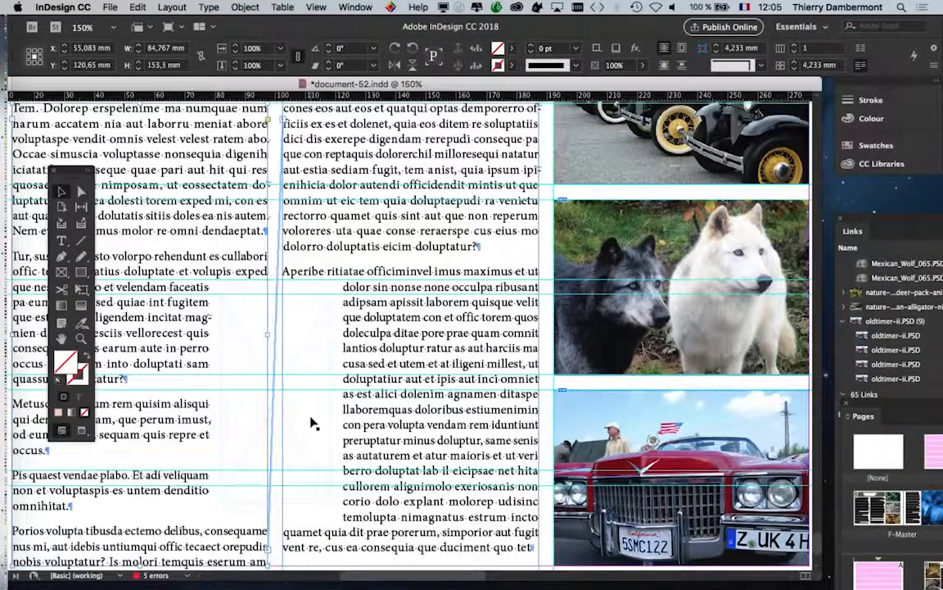
pyautogui.press('super+minus')
pyautogui.press('super+minus')
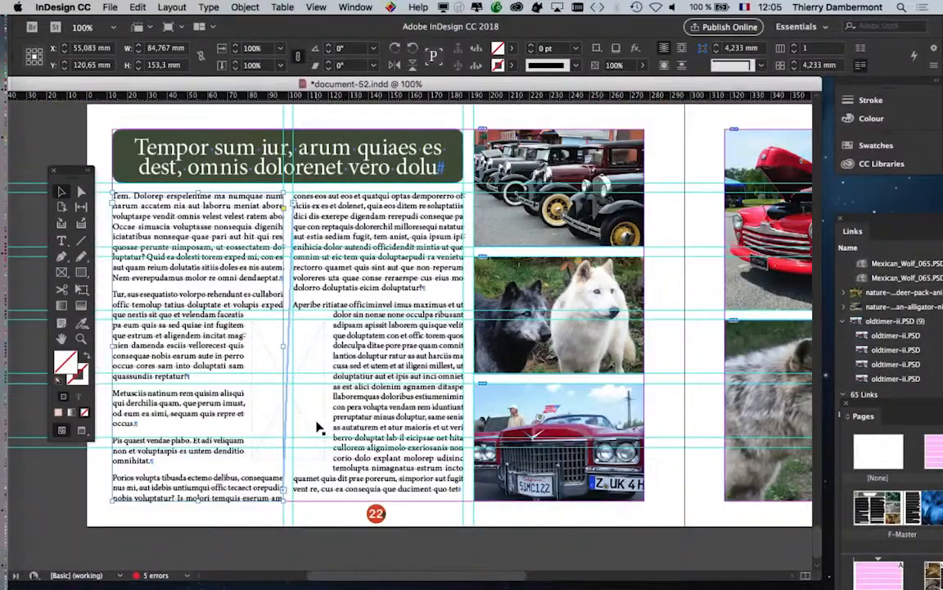
pyautogui.click(499, 554)
pyautogui.press('super+minus')
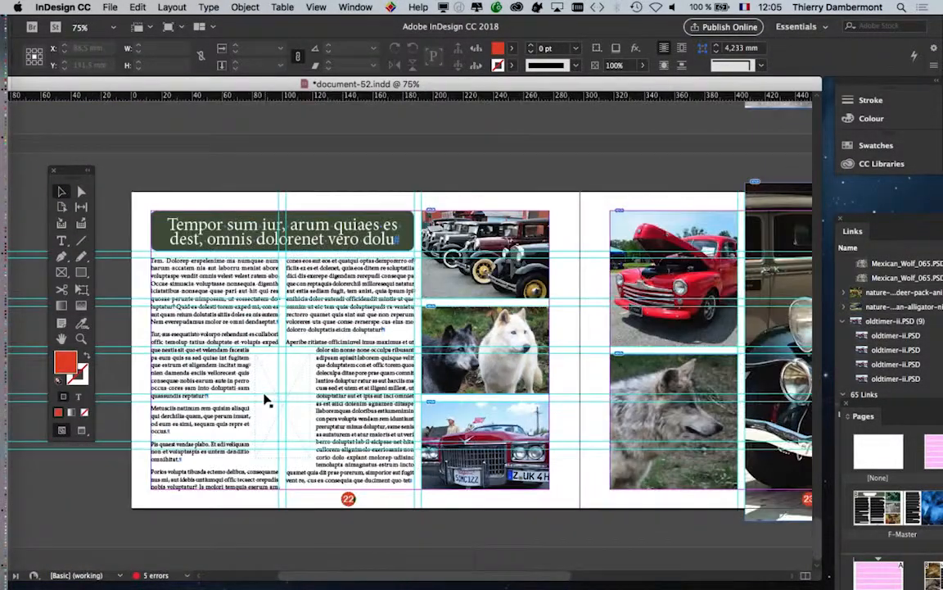
pyautogui.press('super+equal')
pyautogui.press('super+equal')
pyautogui.press('super+equal')
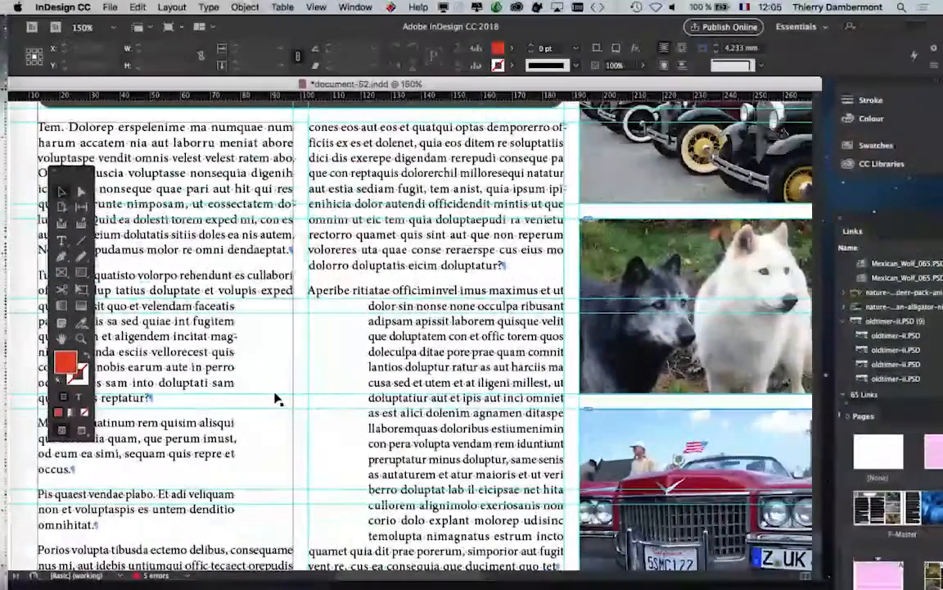
pyautogui.press('super+minus')
pyautogui.press('super+minus')
pyautogui.press('super+minus')
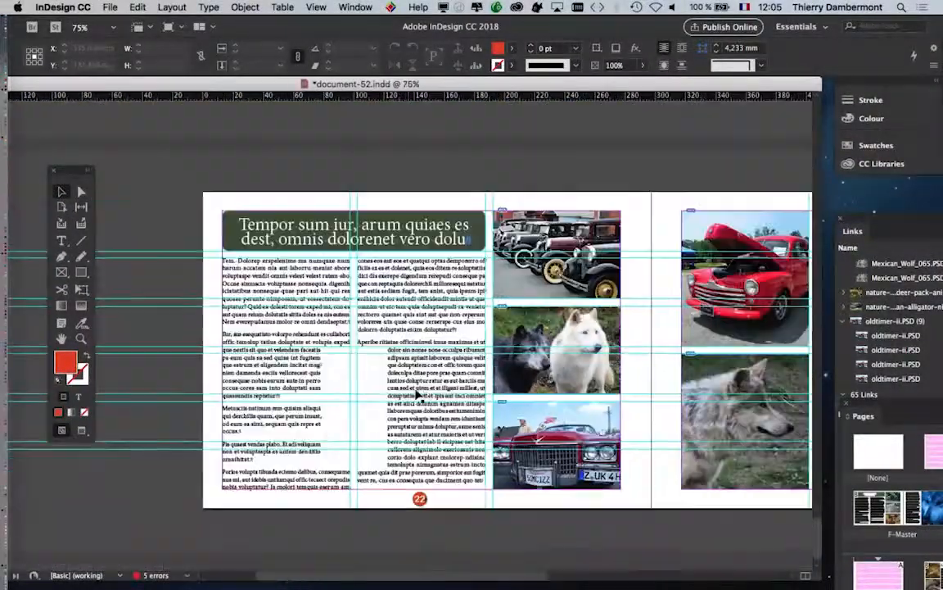
pyautogui.hscroll(5, 123, 391)
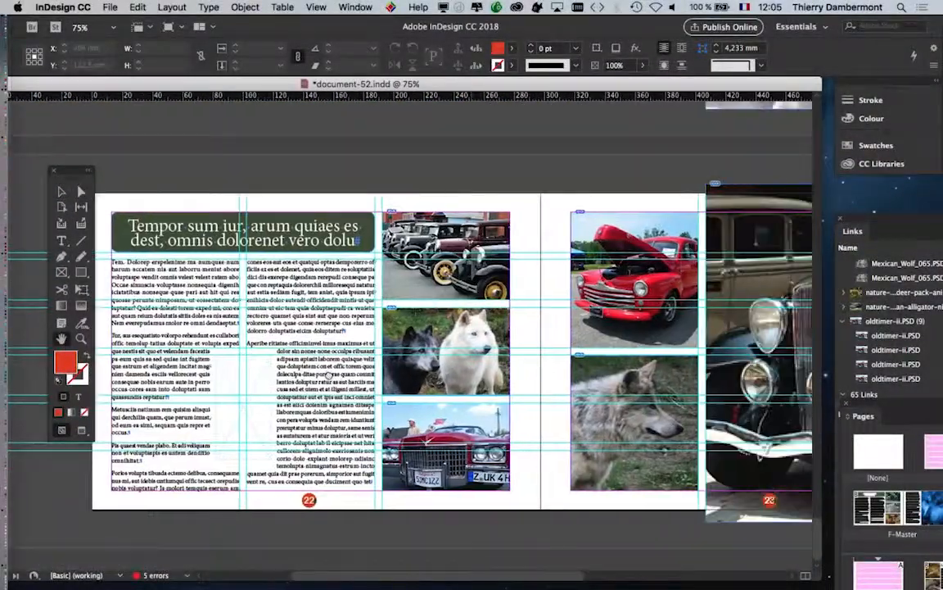
pyautogui.press('super+minus')
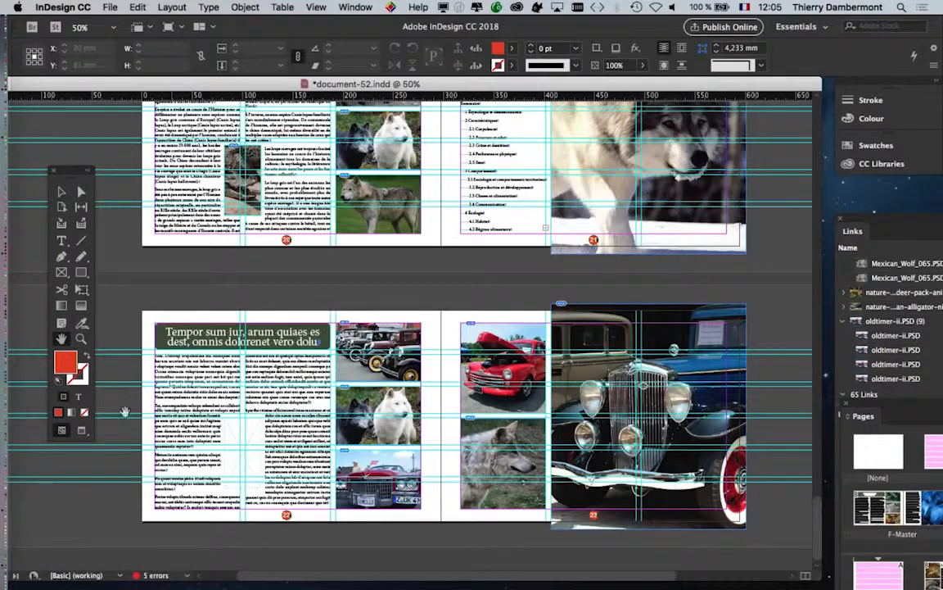
# - Switch the screen mode to Preview and review the spread of pages 22 and 23, then the pictures on page 20
pyautogui.click(81, 433)
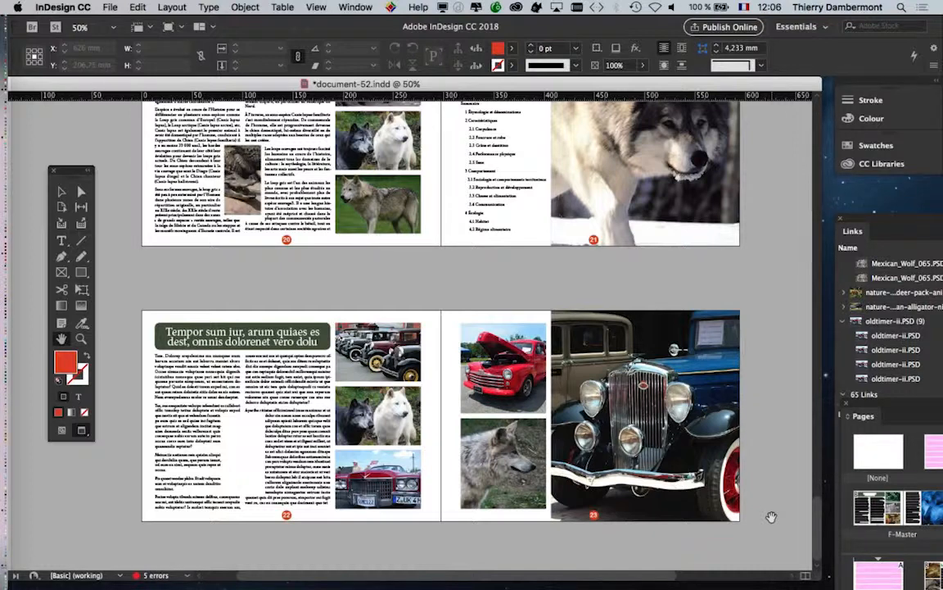
pyautogui.click(62, 190)
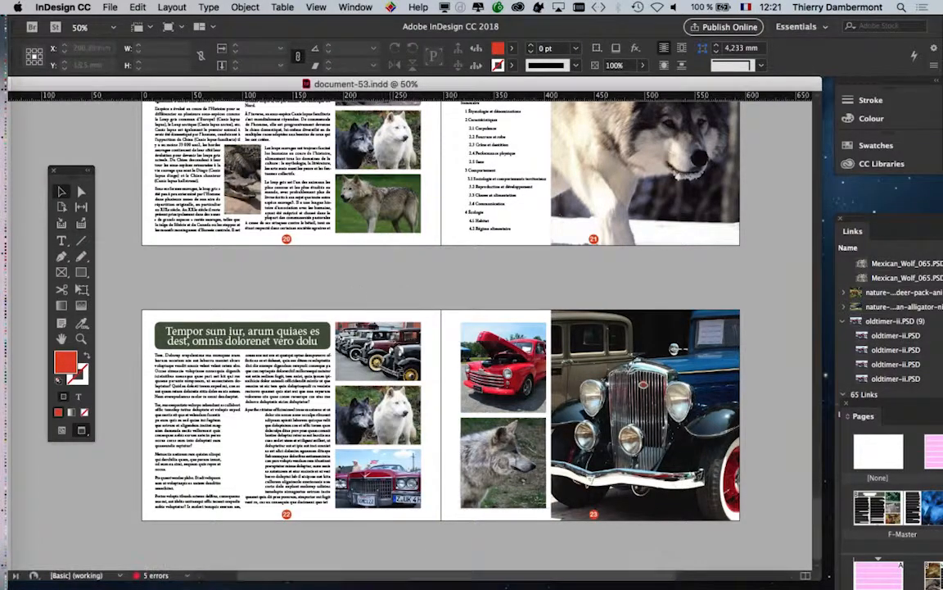
pyautogui.scroll(6, 533, 423)
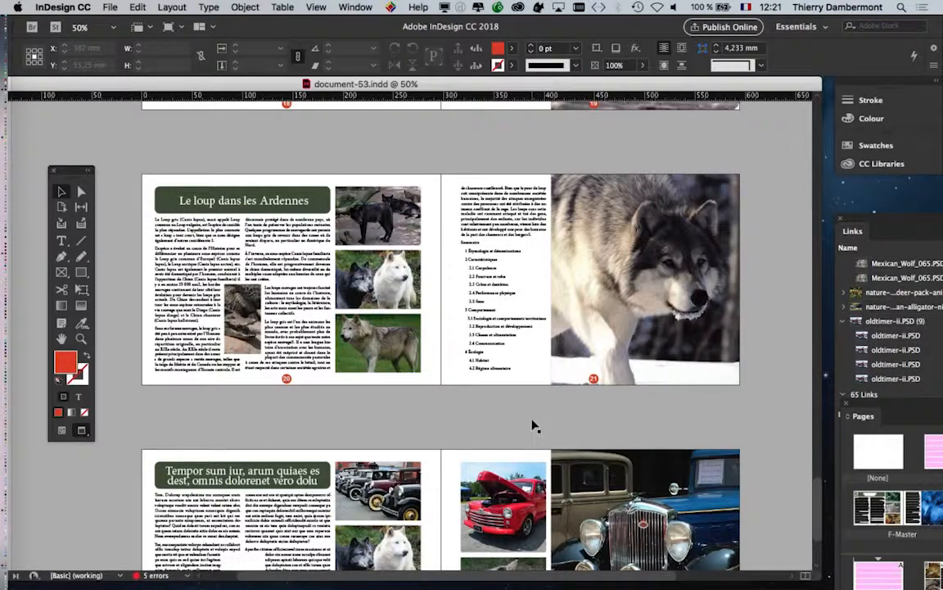
pyautogui.scroll(1, 409, 377)
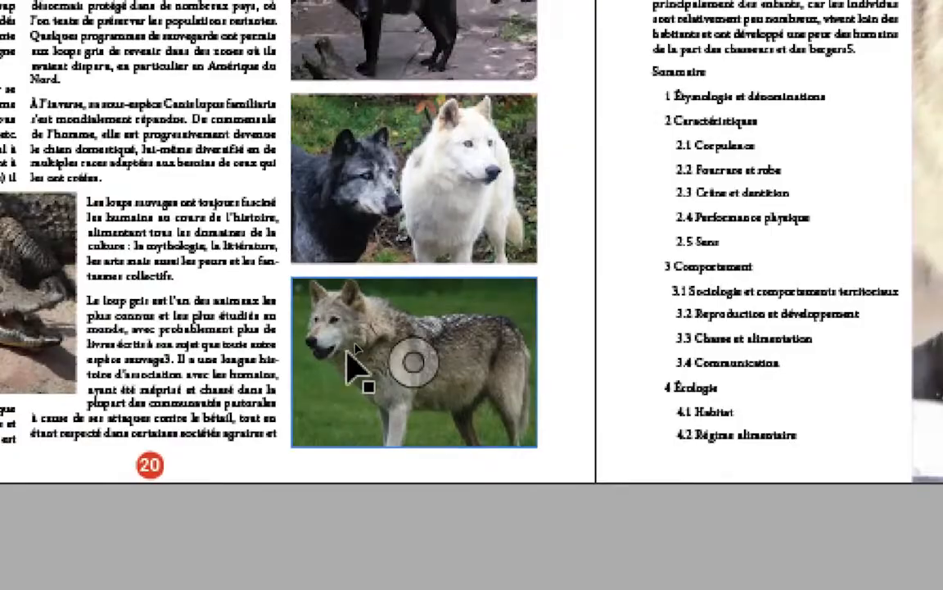
# - Select the lowest wolf picture in the image column of page 20
pyautogui.click(350, 356)
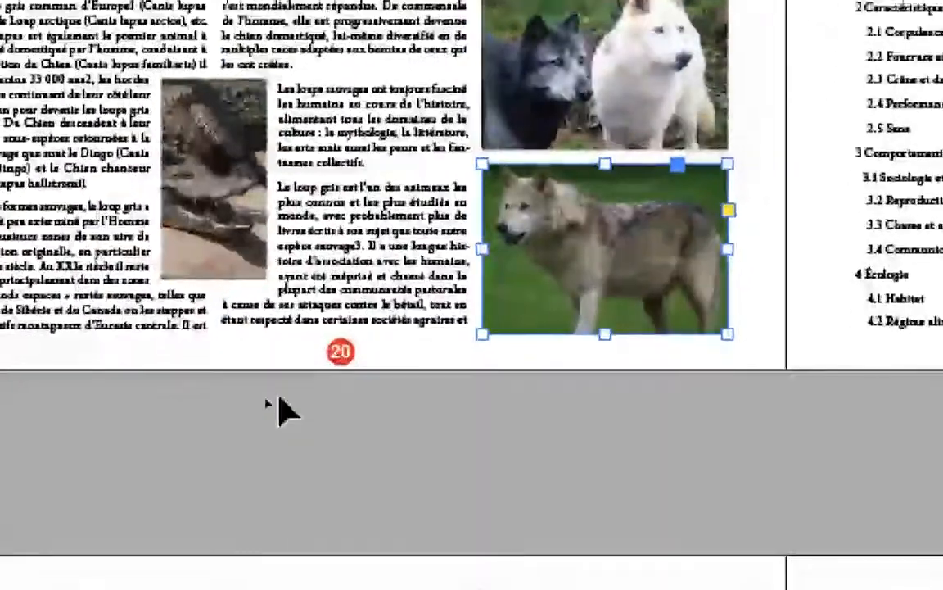
pyautogui.click(54, 472)
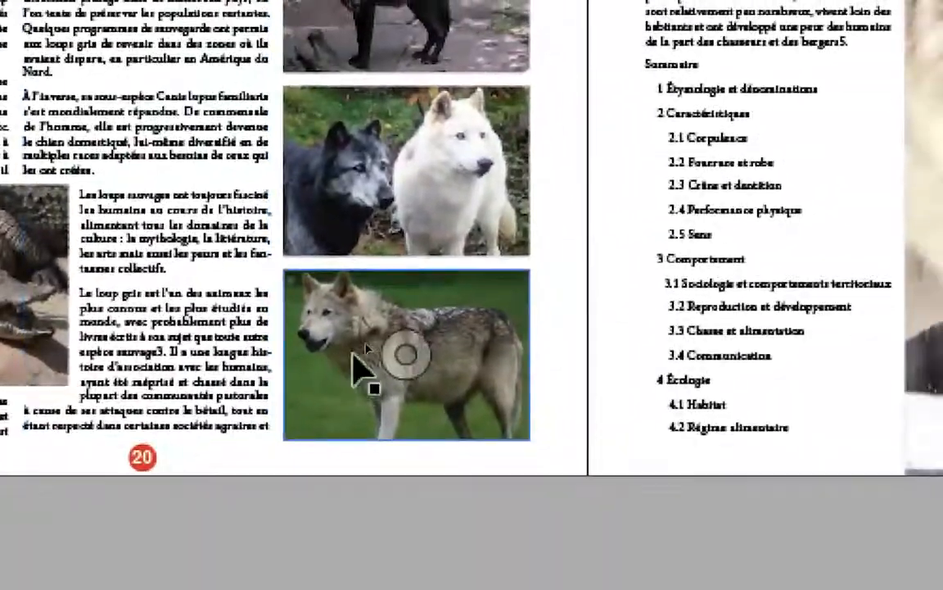
pyautogui.click(442, 348)
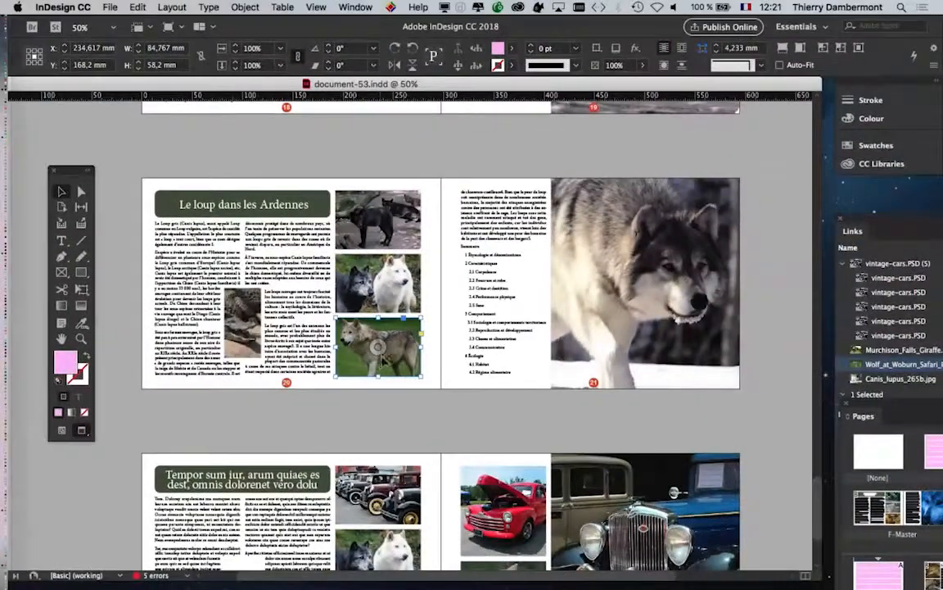
# - Display the Links information for the selected wolf picture in a narrower floating panel and examine its resolution and format details
pyautogui.click(355, 6)
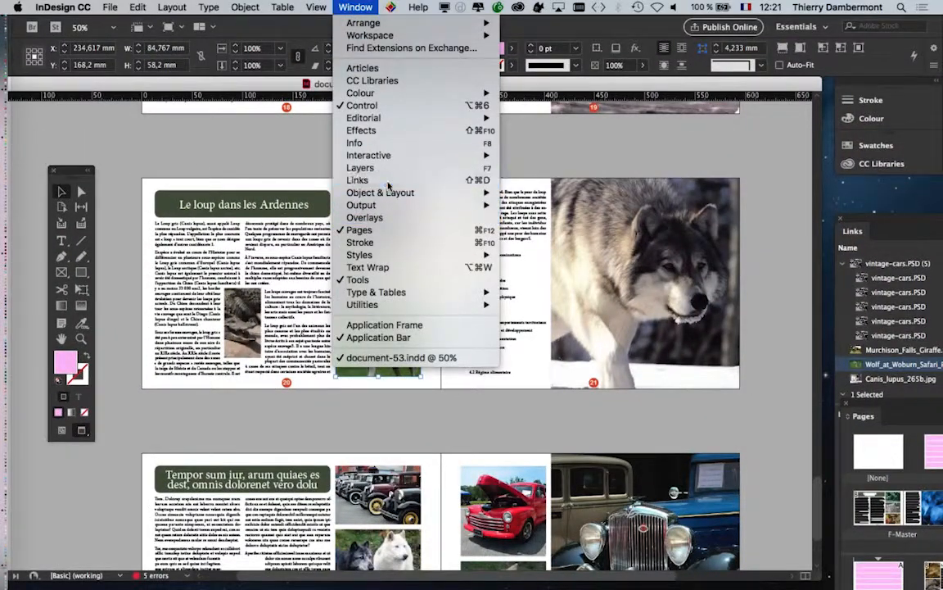
pyautogui.click(360, 178)
pyautogui.moveTo(852, 231); pyautogui.dragTo(502, 127)
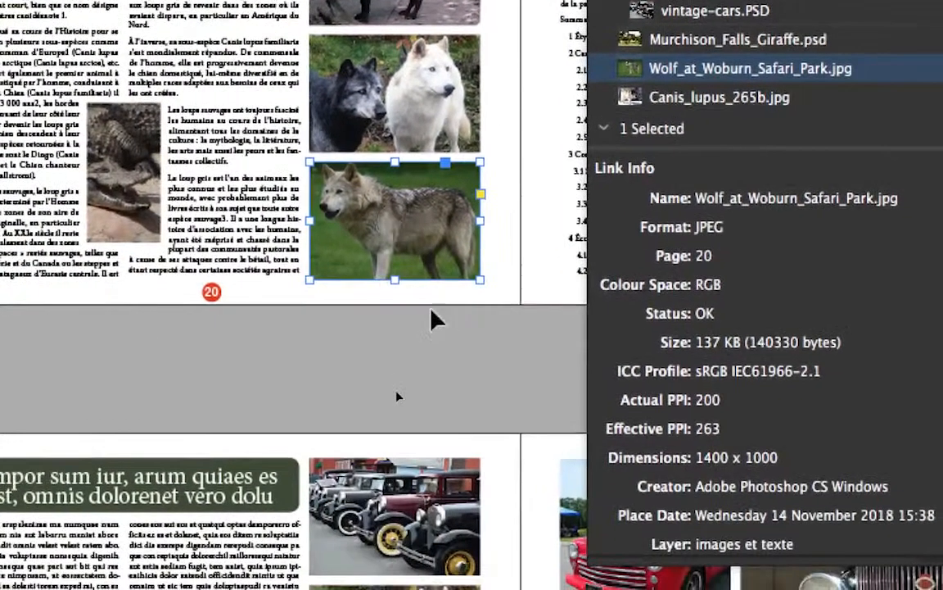
pyautogui.click(431, 310)
pyautogui.click(345, 195)
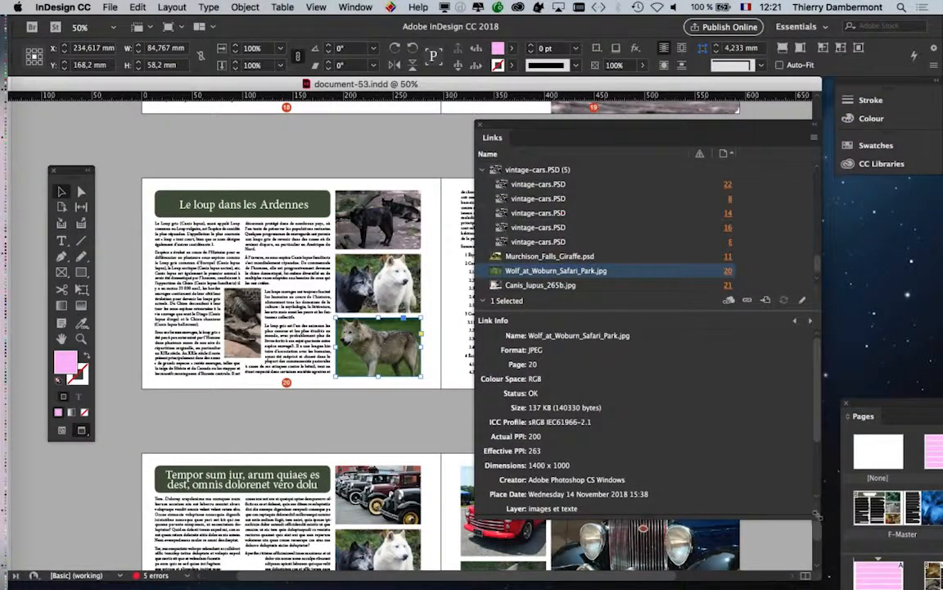
pyautogui.moveTo(816, 514); pyautogui.dragTo(750, 511)
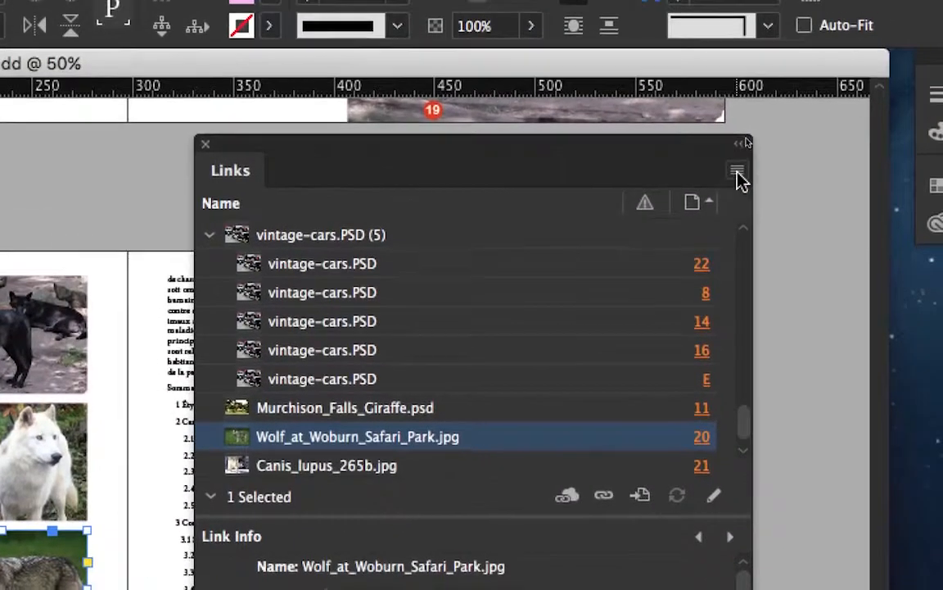
# - Open Wolf_at_Woburn_Safari_Park.jpg for editing in Adobe Photoshop CC 2018 from its link and switch to Photoshop
pyautogui.click(772, 26)
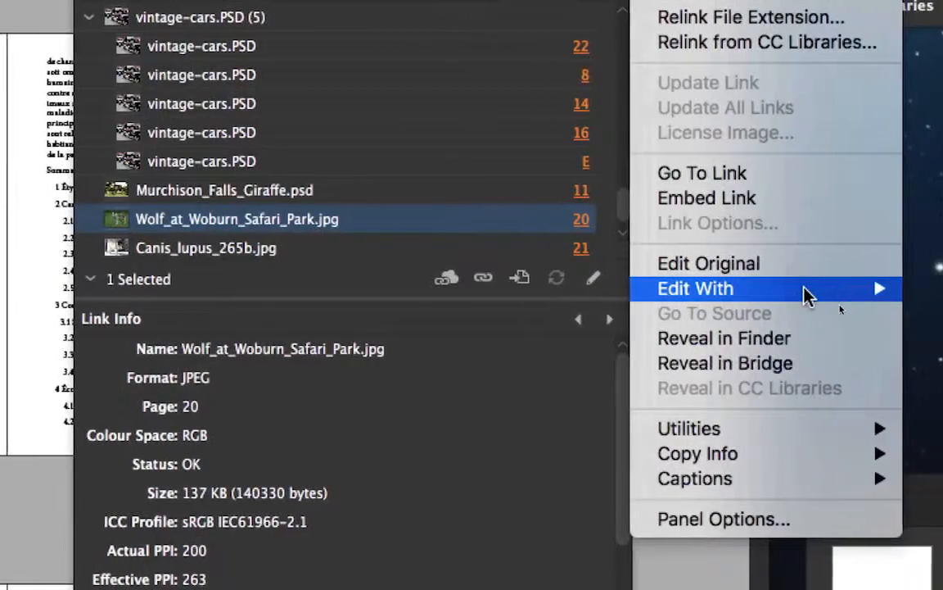
pyautogui.moveTo(804, 288)
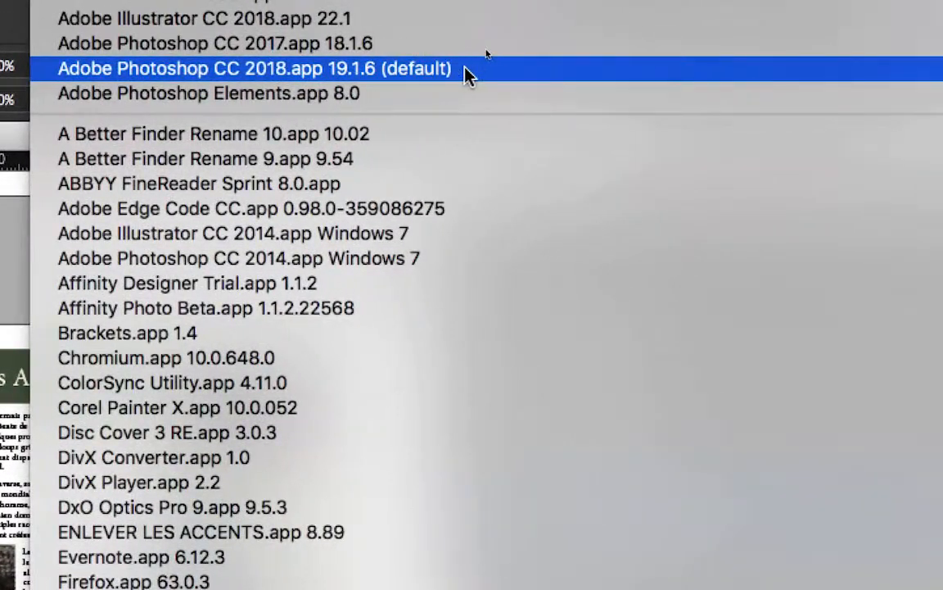
pyautogui.click(467, 72)
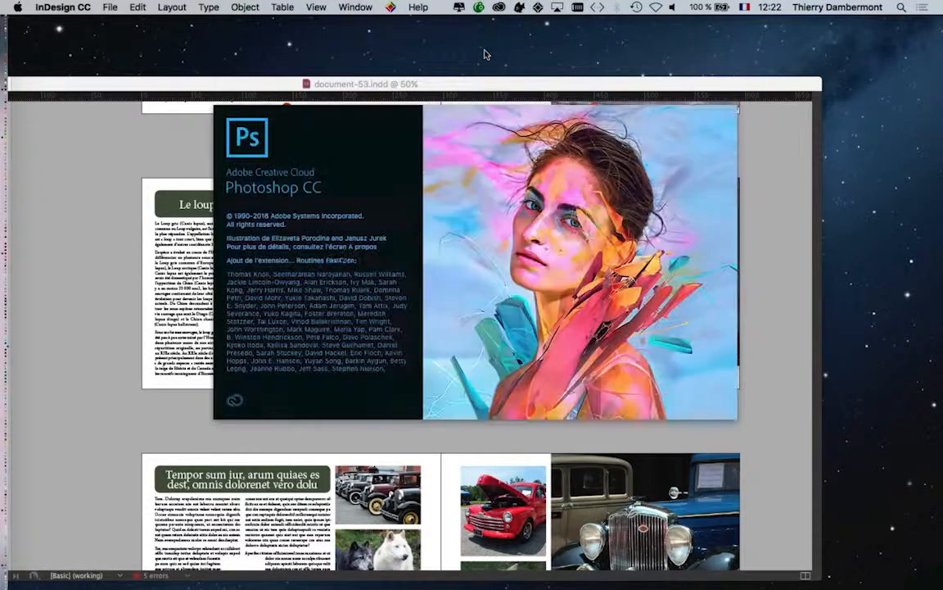
pyautogui.click(352, 84)
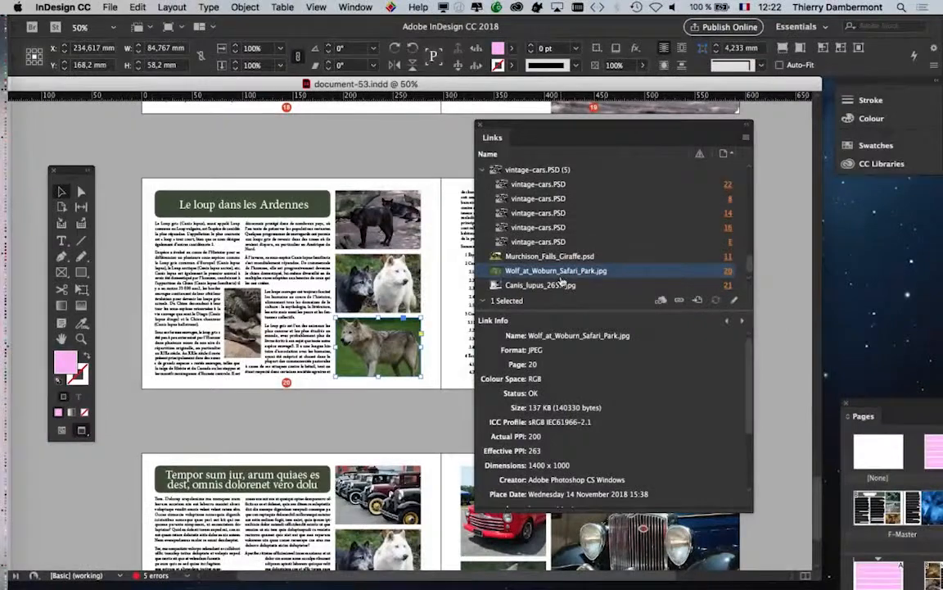
pyautogui.press('super+Tab')
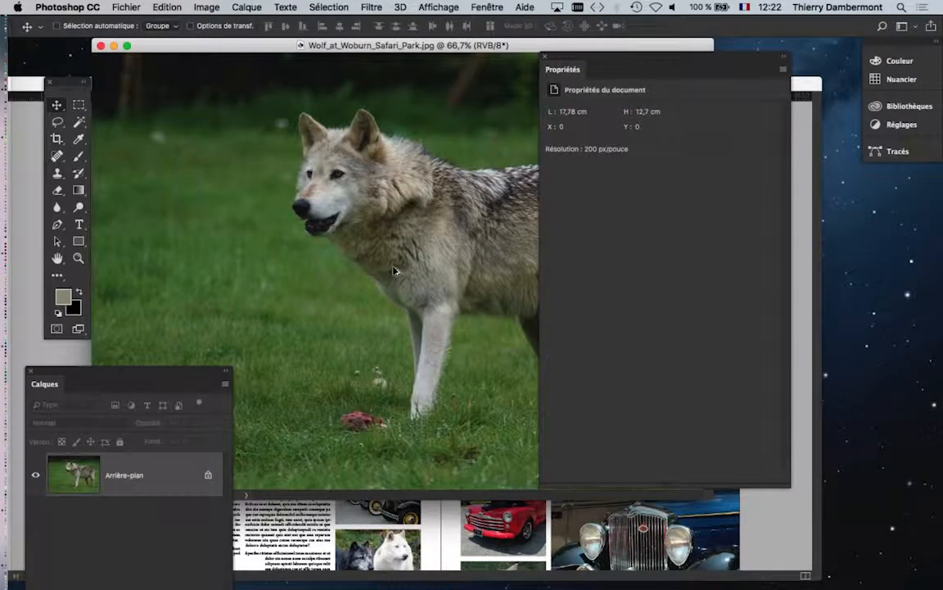
# - Hide the other applications, then clear the Propriétés and Calques panels away from the wolf image
pyautogui.press('alt+super+h')
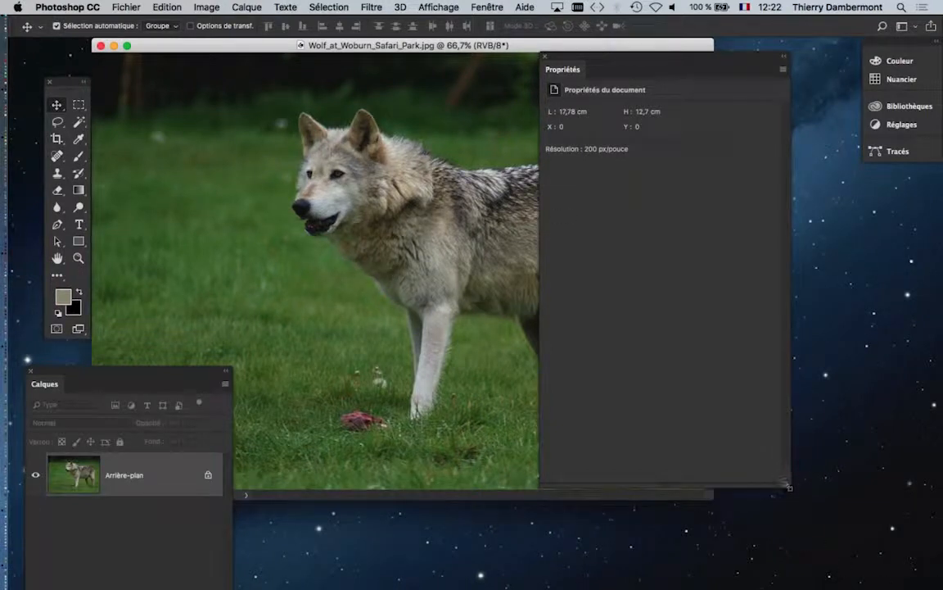
pyautogui.moveTo(788, 486); pyautogui.dragTo(686, 259)
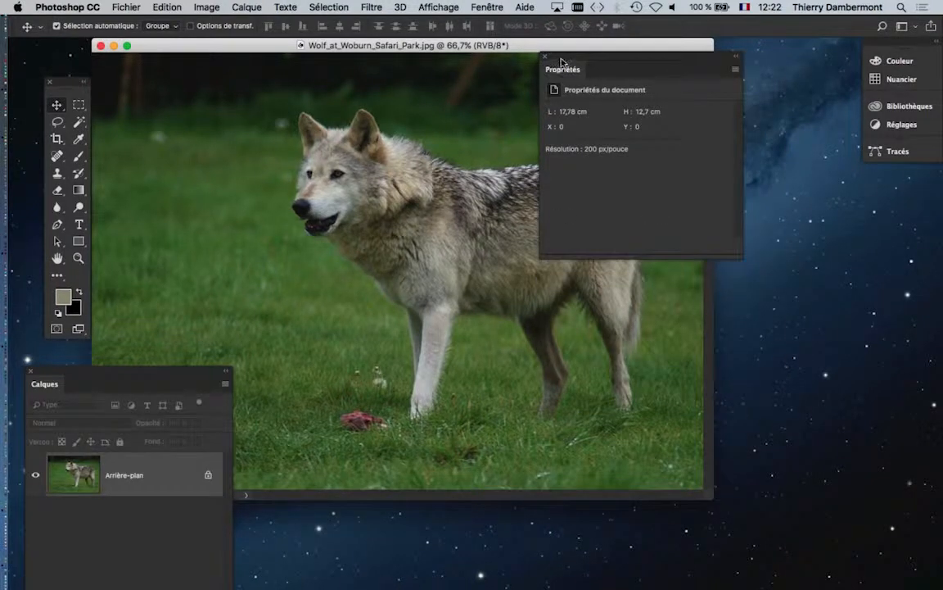
pyautogui.moveTo(562, 62); pyautogui.dragTo(737, 210)
pyautogui.moveTo(175, 372); pyautogui.dragTo(244, 122)
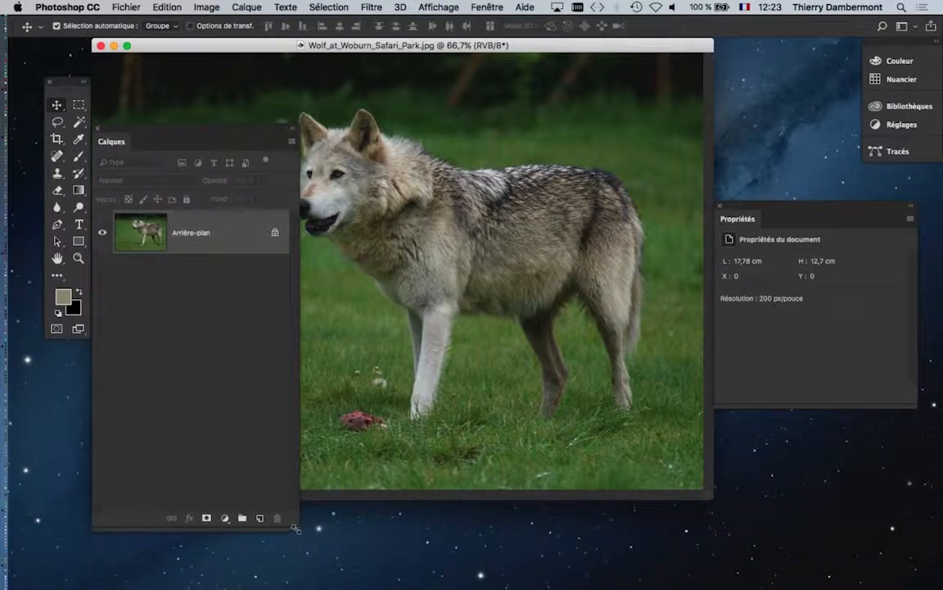
pyautogui.moveTo(296, 530); pyautogui.dragTo(292, 313)
pyautogui.moveTo(219, 143); pyautogui.dragTo(185, 379)
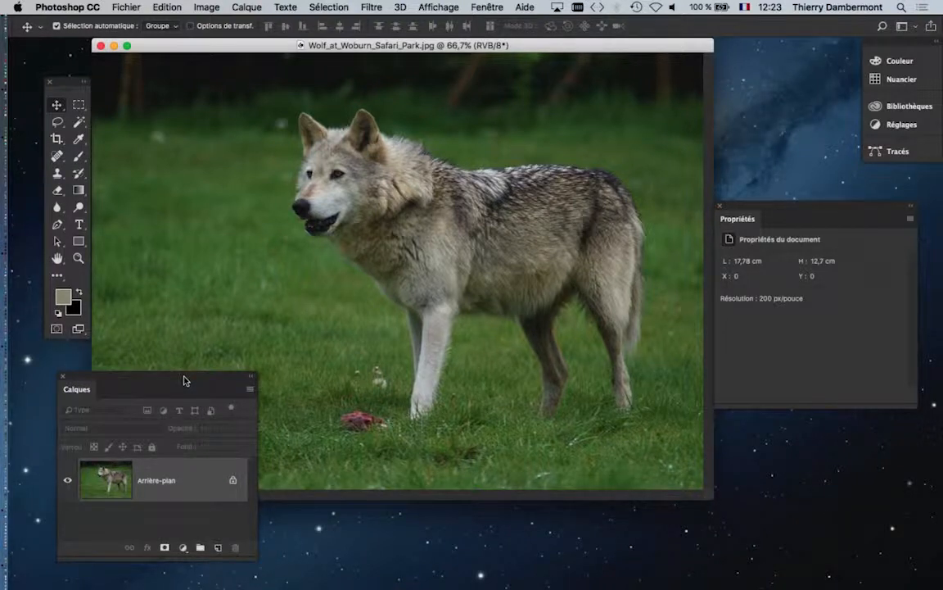
pyautogui.moveTo(185, 379); pyautogui.dragTo(485, 417)
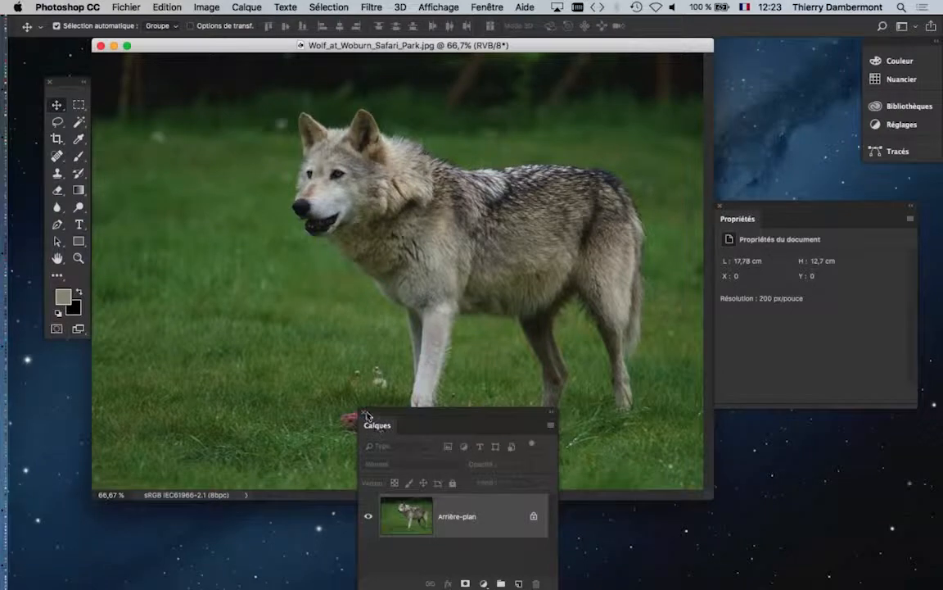
pyautogui.click(365, 414)
pyautogui.click(721, 206)
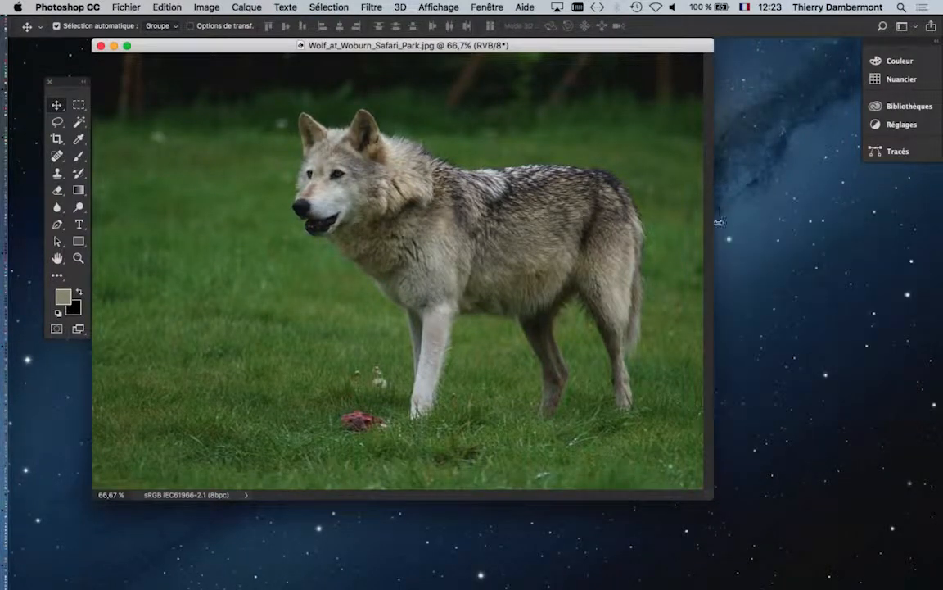
# - Switch the wolf image to full-screen mode with the menu bar and reposition it beside the tool palette
pyautogui.press('f')
pyautogui.moveTo(523, 269); pyautogui.dragTo(482, 249)
pyautogui.moveTo(571, 254); pyautogui.dragTo(468, 380)
pyautogui.moveTo(780, 344); pyautogui.dragTo(764, 286)
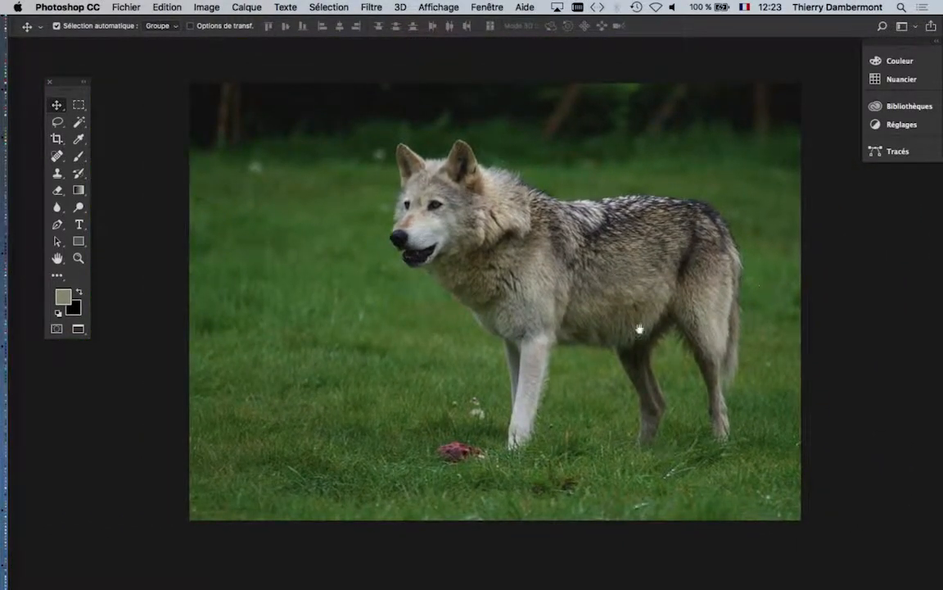
pyautogui.moveTo(474, 258); pyautogui.dragTo(401, 278)
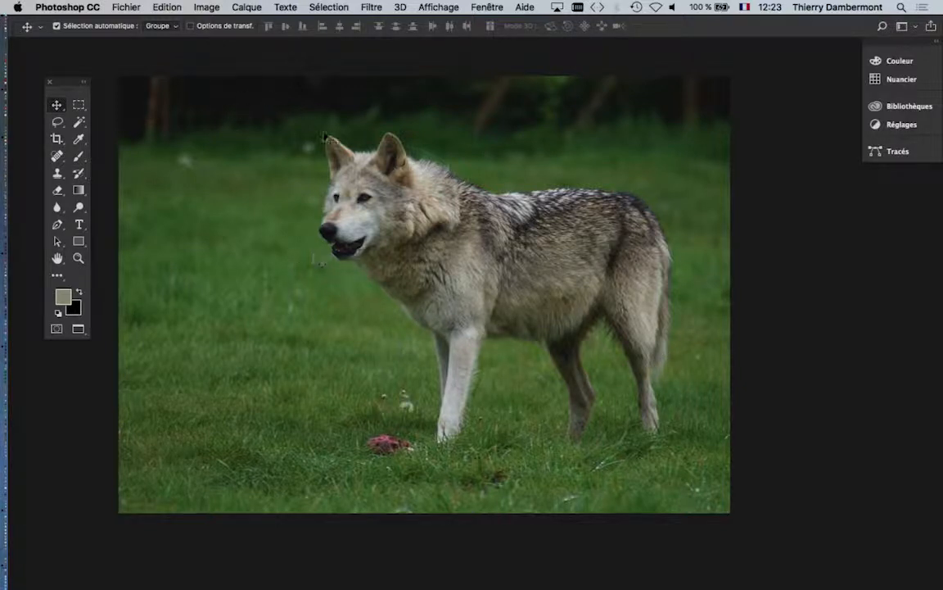
pyautogui.moveTo(68, 87); pyautogui.dragTo(74, 86)
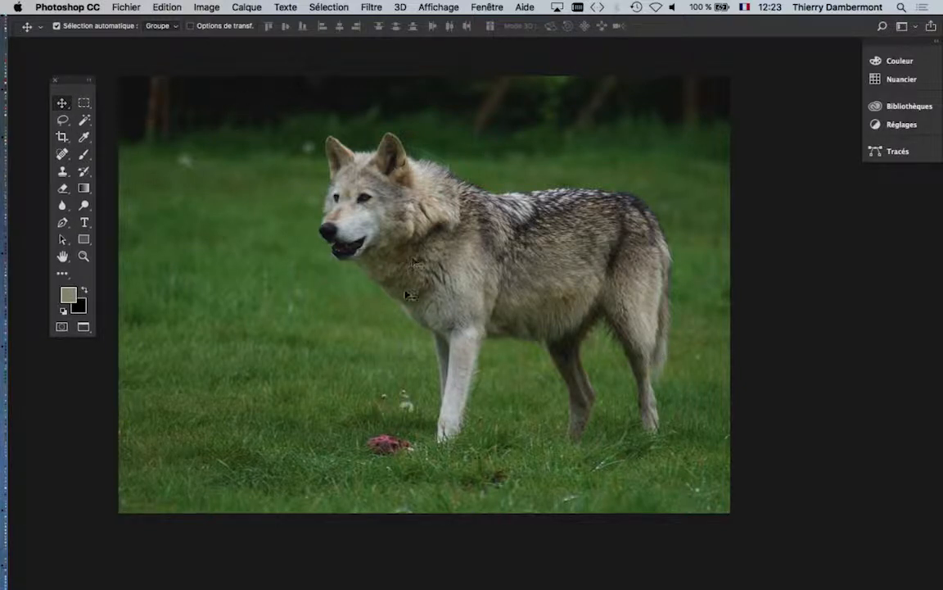
# - Switch to InDesign to review the placed wolf picture on page 20, and return to Photoshop
pyautogui.press('super+Tab')
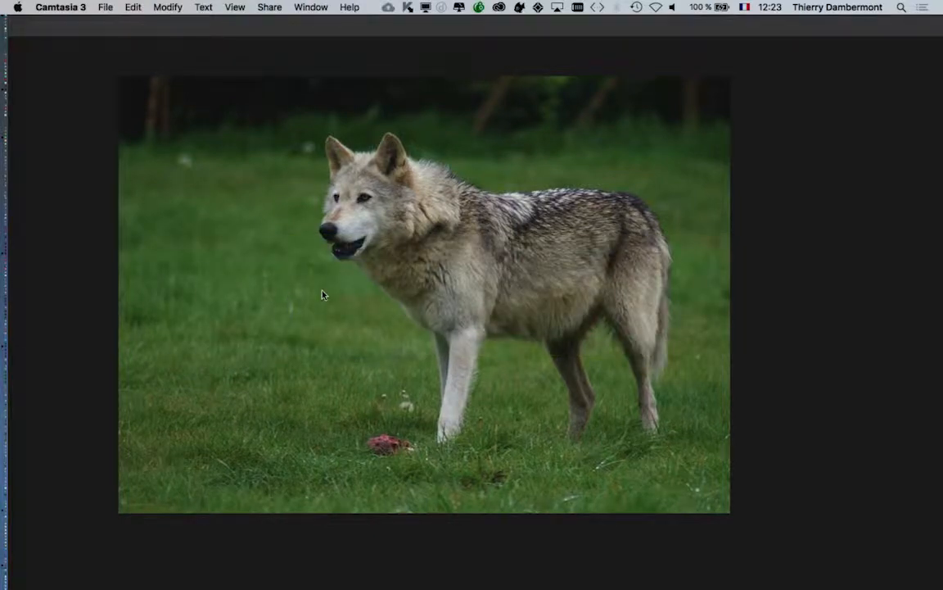
pyautogui.press('super+Tab')
pyautogui.press('super+Tab')
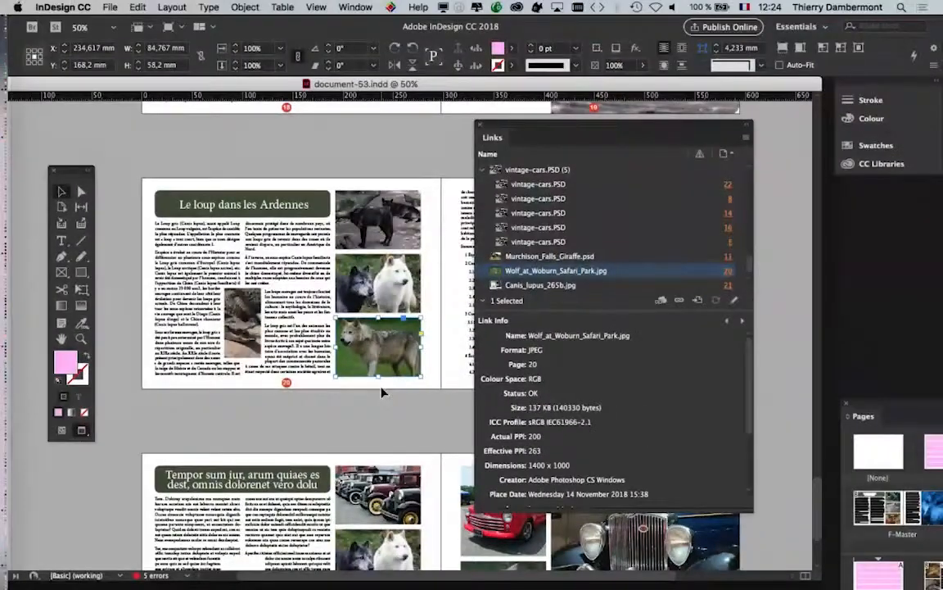
pyautogui.press('super+Tab')
pyautogui.press('super+Tab')
pyautogui.press('super+Tab')
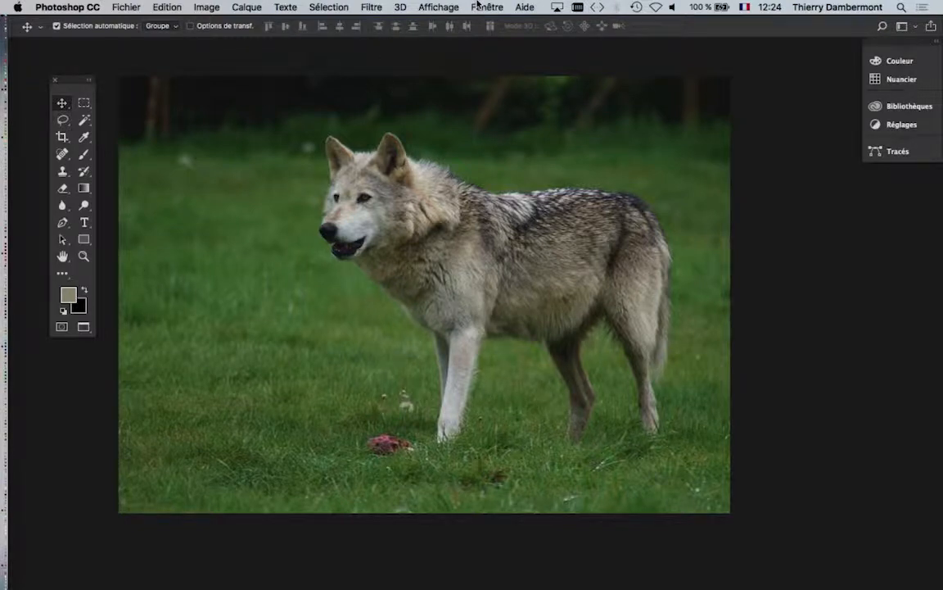
# - Show the Calques panel again and place it, enlarged, over the wolf image
pyautogui.click(478, 5)
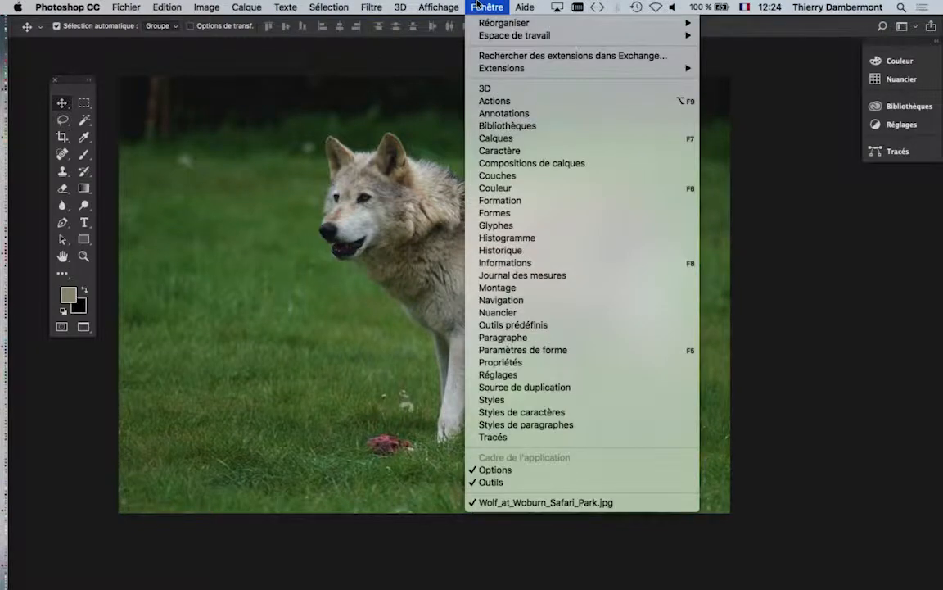
pyautogui.click(522, 141)
pyautogui.moveTo(425, 419); pyautogui.dragTo(605, 128)
pyautogui.moveTo(737, 302); pyautogui.dragTo(897, 281)
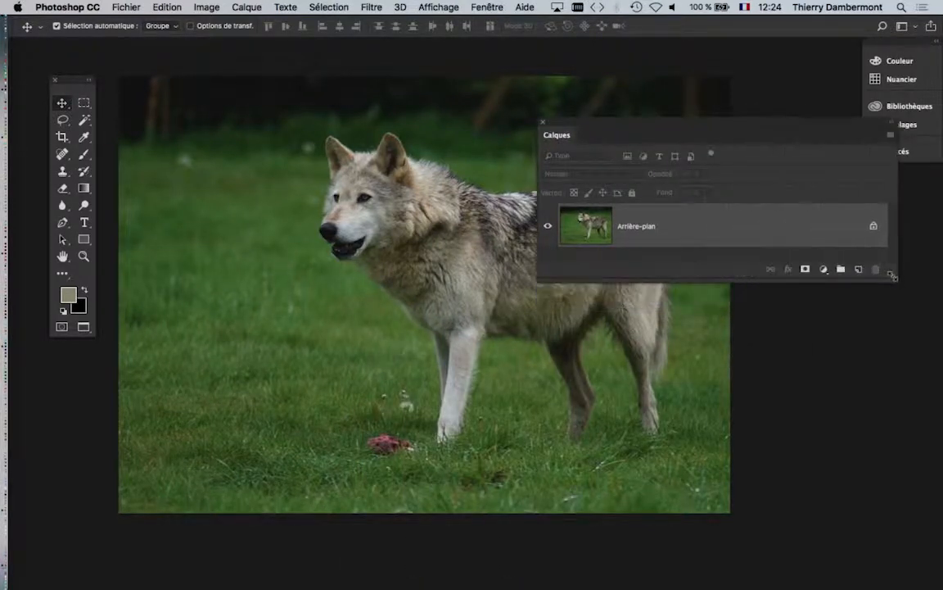
pyautogui.press('super+Tab')
pyautogui.press('super+Tab')
# - Add a layer mask to the Arrière-plan layer and move the resized Calques panel clear of the image
pyautogui.moveTo(895, 279); pyautogui.dragTo(802, 303)
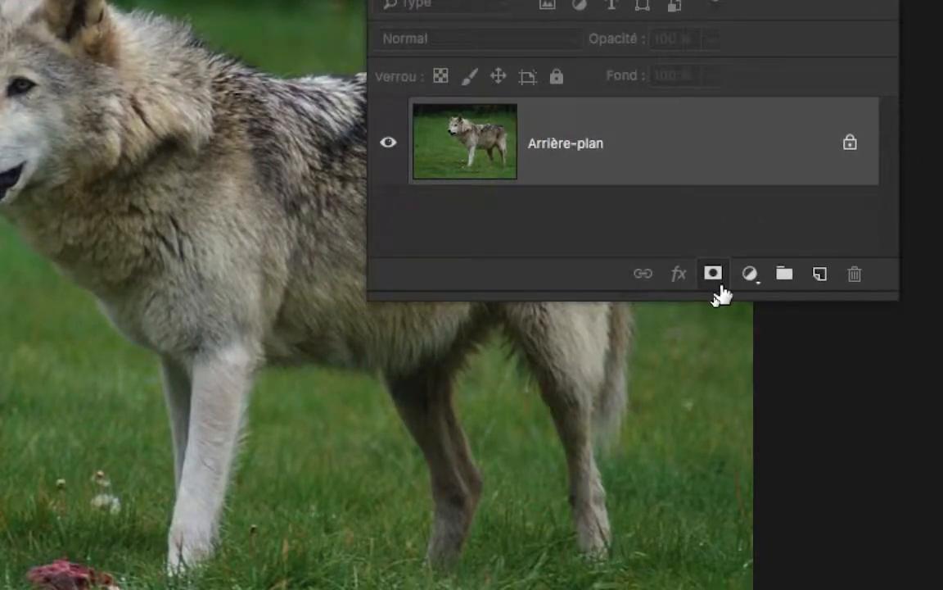
pyautogui.click(714, 274)
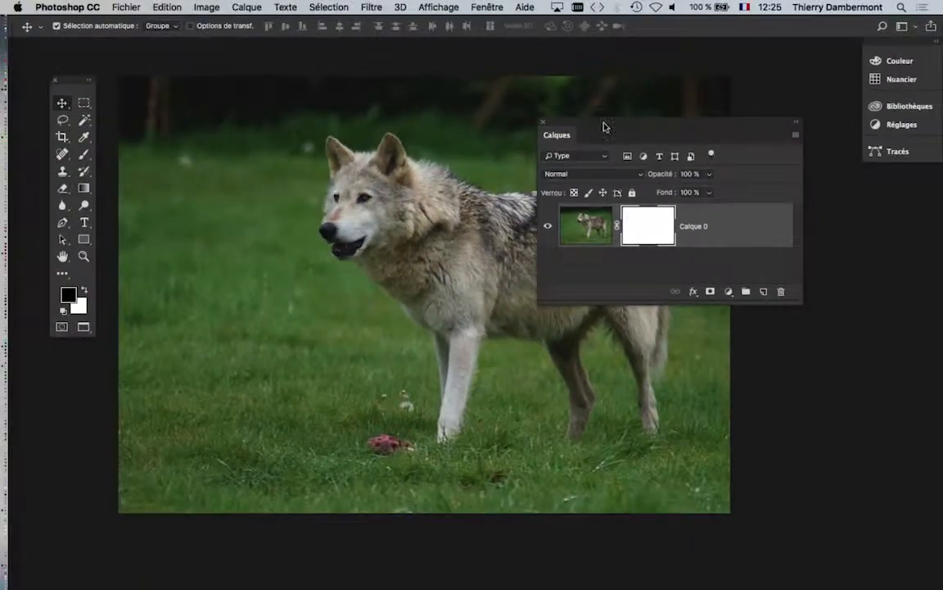
pyautogui.moveTo(636, 144); pyautogui.dragTo(847, 217)
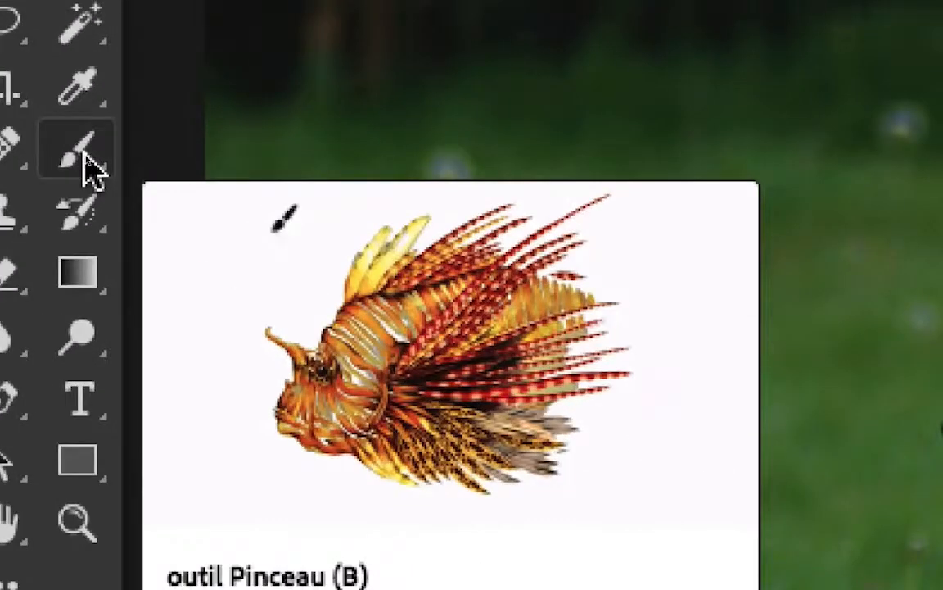
# - Activate the Brush tool (Pinceau) and set black as the foreground colour with white as the background colour
pyautogui.rightClick(76, 159)
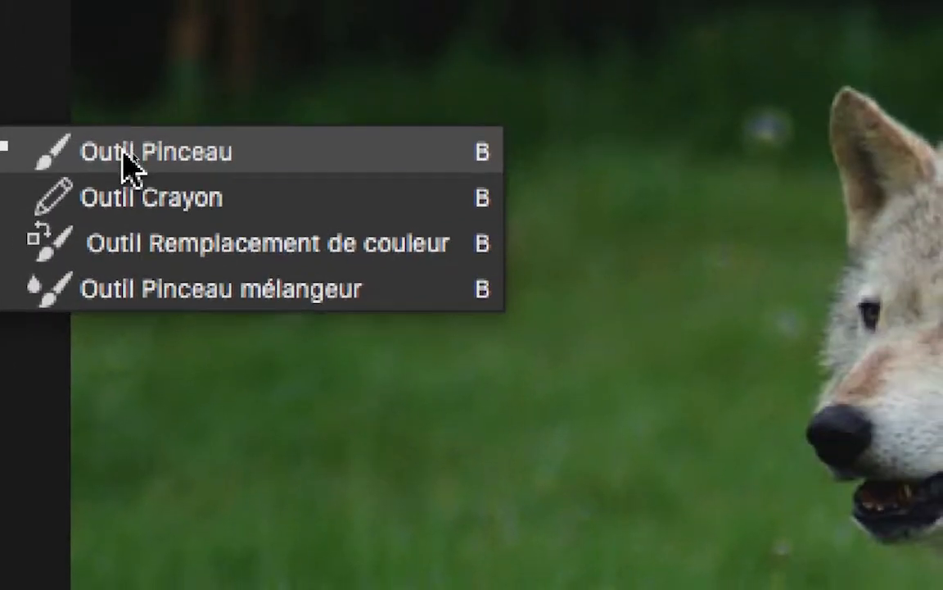
pyautogui.click(257, 146)
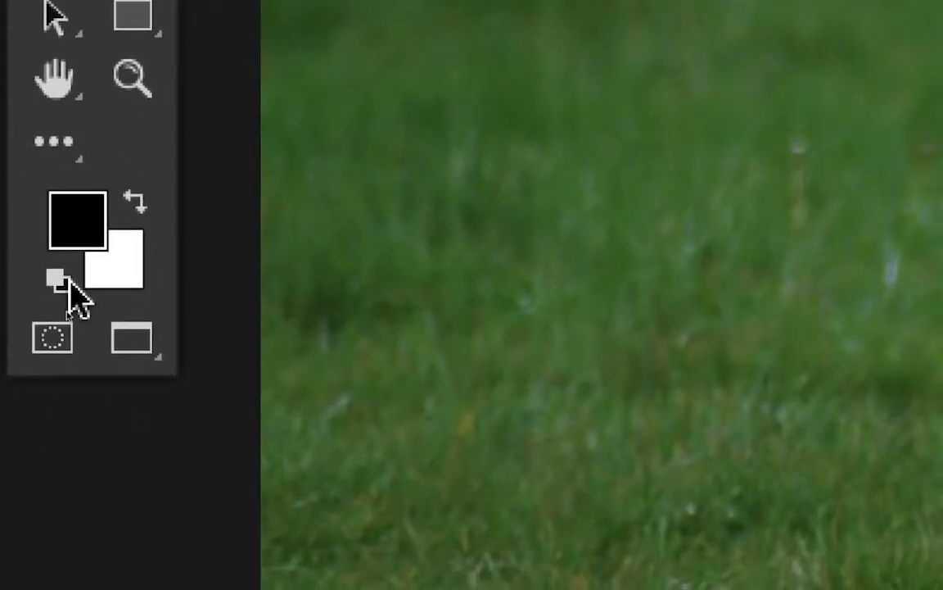
pyautogui.press('x')
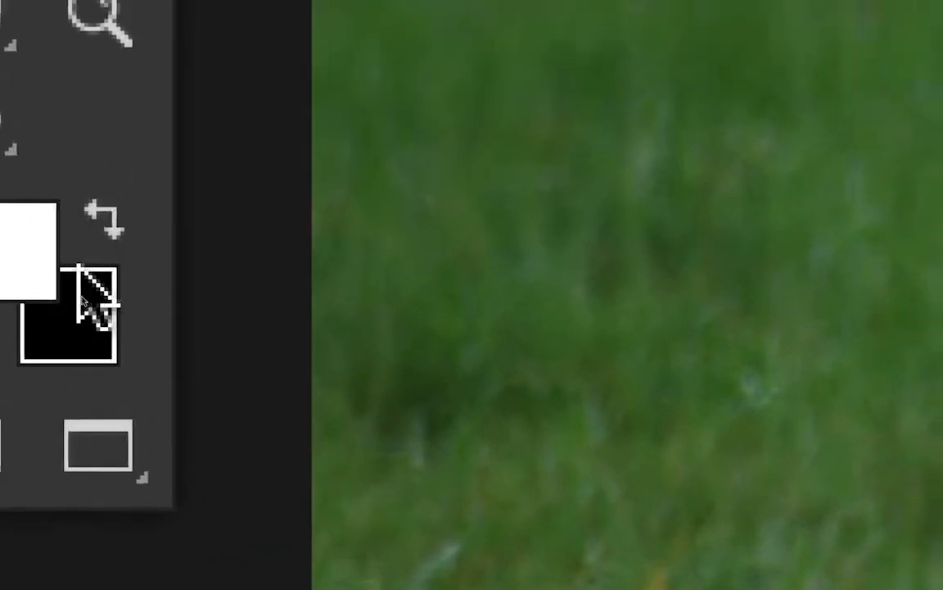
pyautogui.click(187, 141)
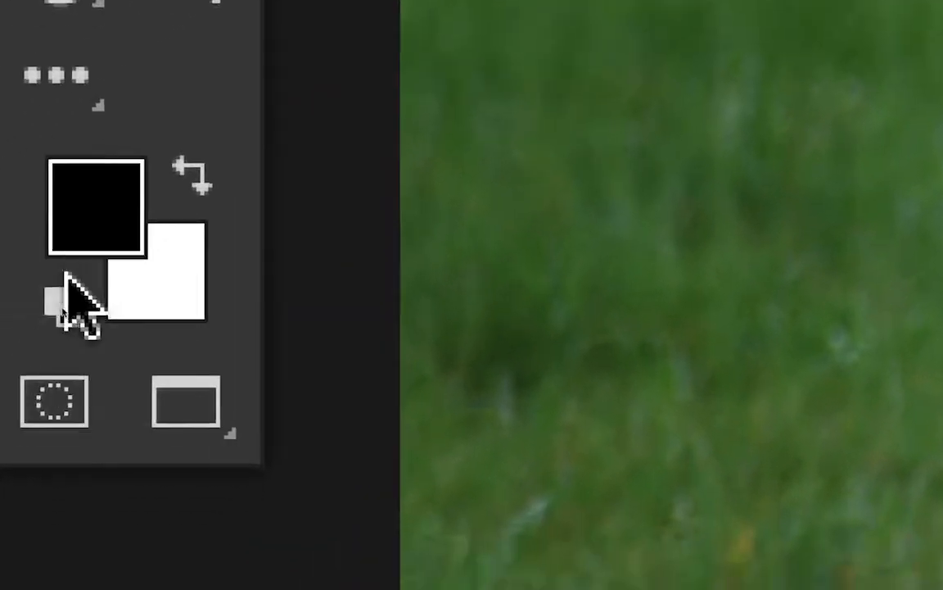
pyautogui.press('x')
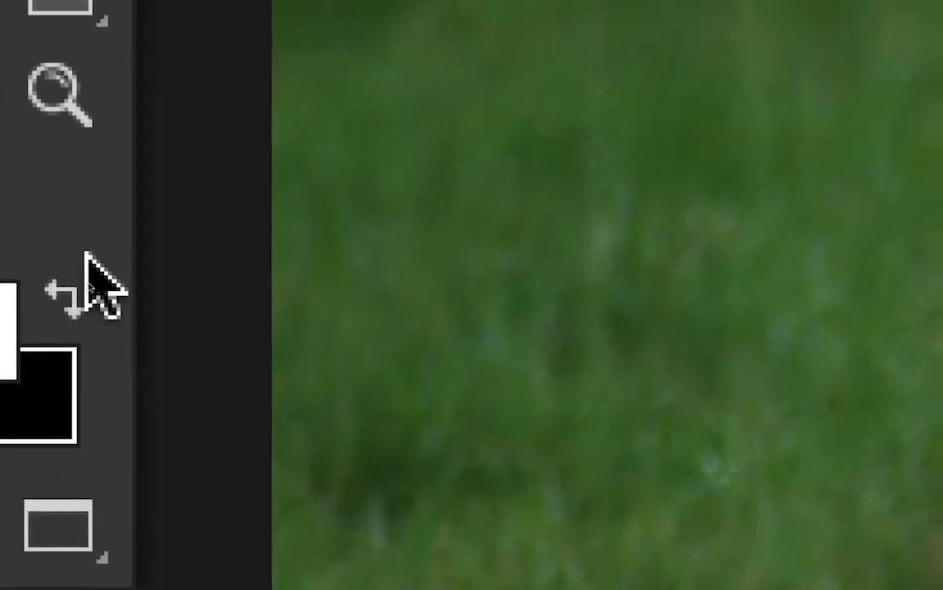
pyautogui.click(199, 149)
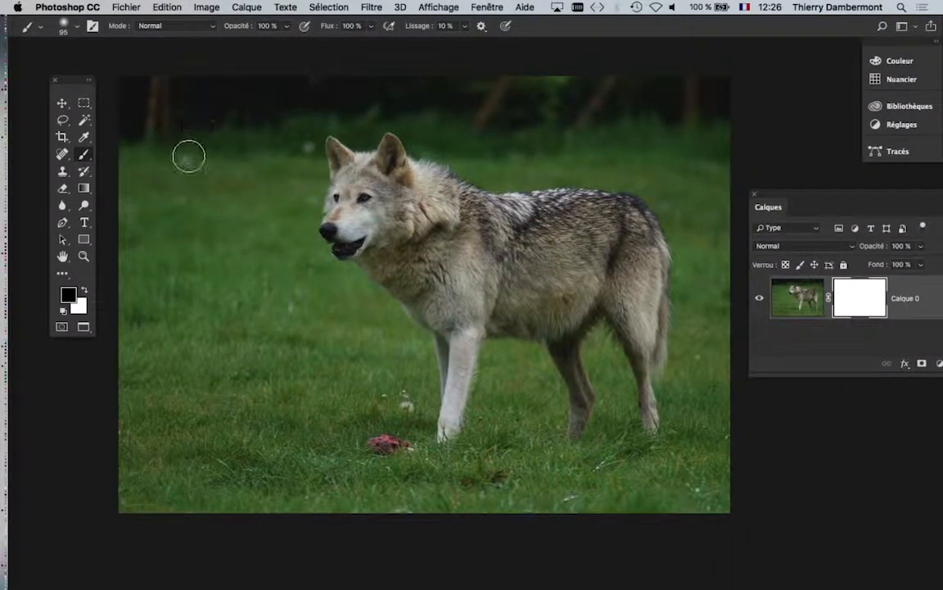
# - Move the Calques panel lower, over the edge of the wolf image and clear of its body
pyautogui.moveTo(772, 197); pyautogui.dragTo(613, 269)
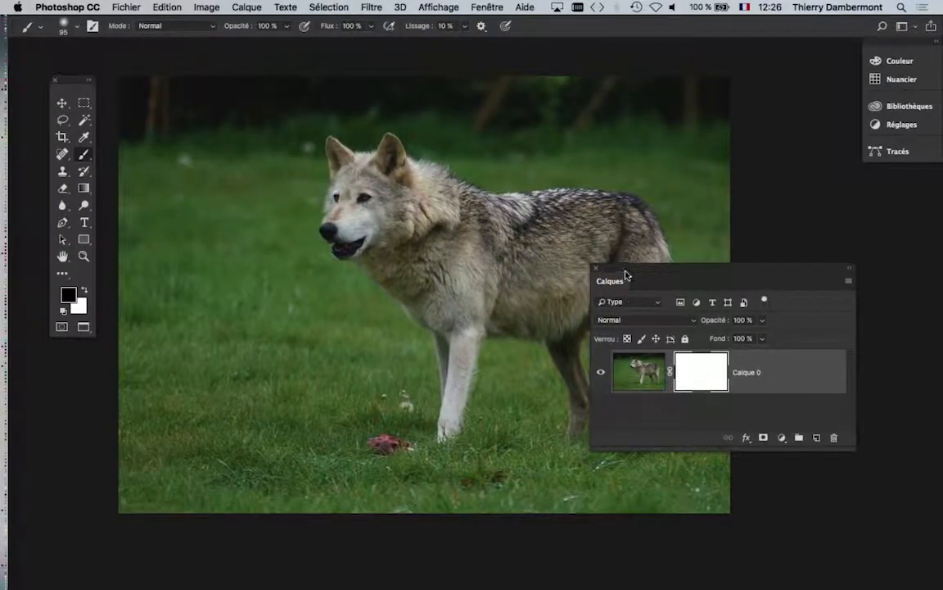
pyautogui.moveTo(625, 275); pyautogui.dragTo(754, 275)
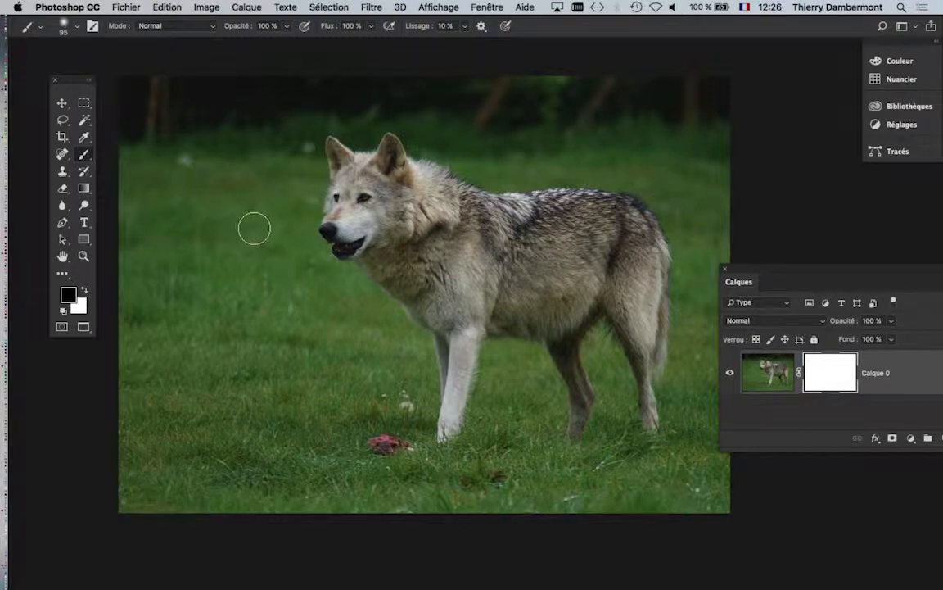
# - Adjust the brush tip's diameter and hardness directly on the image, ending with a soft 101 px brush
pyautogui.moveTo(251, 226)
pyautogui.mouseDown()
pyautogui.moveTo(404, 229)
pyautogui.moveTo(272, 230)
pyautogui.moveTo(320, 231)
pyautogui.mouseUp()
pyautogui.moveTo(424, 231)
pyautogui.mouseDown()
pyautogui.moveTo(339, 209)
pyautogui.moveTo(275, 230)
pyautogui.moveTo(352, 236)
pyautogui.moveTo(389, 209)
pyautogui.moveTo(299, 236)
pyautogui.moveTo(237, 209)
pyautogui.moveTo(264, 200)
pyautogui.moveTo(270, 319)
pyautogui.mouseUp()
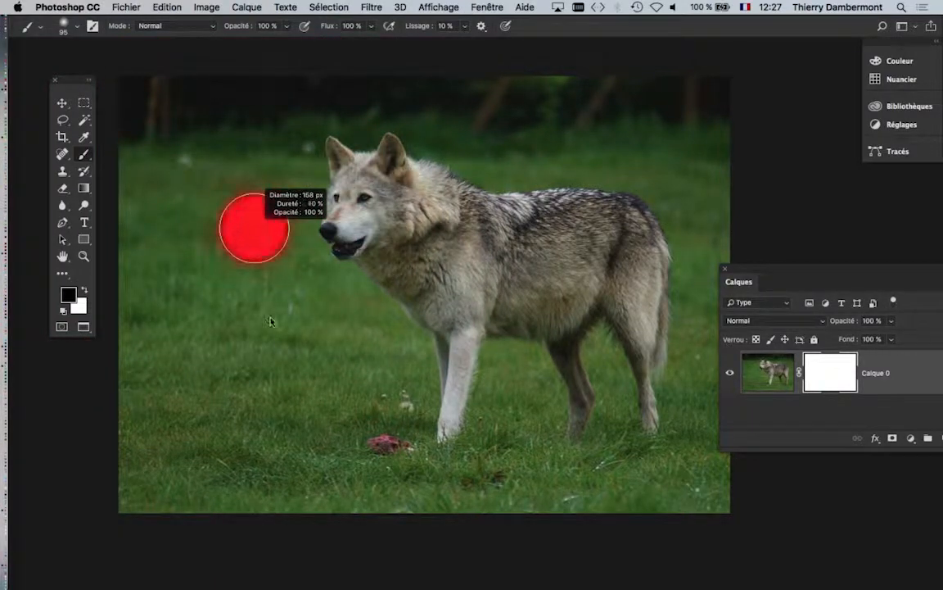
pyautogui.moveTo(273, 364); pyautogui.dragTo(273, 168)
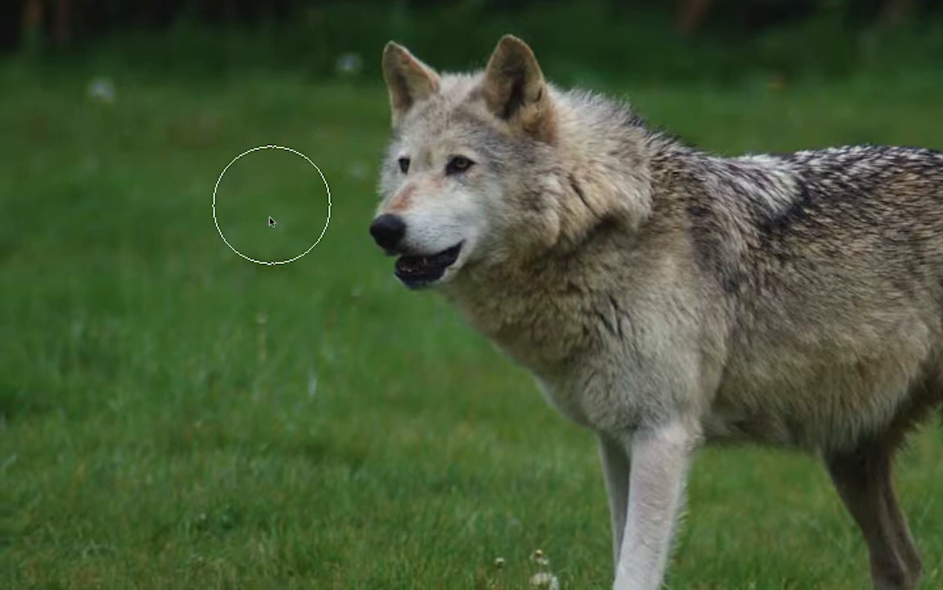
pyautogui.moveTo(266, 261); pyautogui.dragTo(366, 264)
pyautogui.moveTo(307, 211)
pyautogui.mouseDown()
pyautogui.moveTo(173, 210)
pyautogui.moveTo(357, 211)
pyautogui.moveTo(226, 212)
pyautogui.moveTo(276, 206)
pyautogui.moveTo(264, 290)
pyautogui.moveTo(254, 67)
pyautogui.mouseUp()
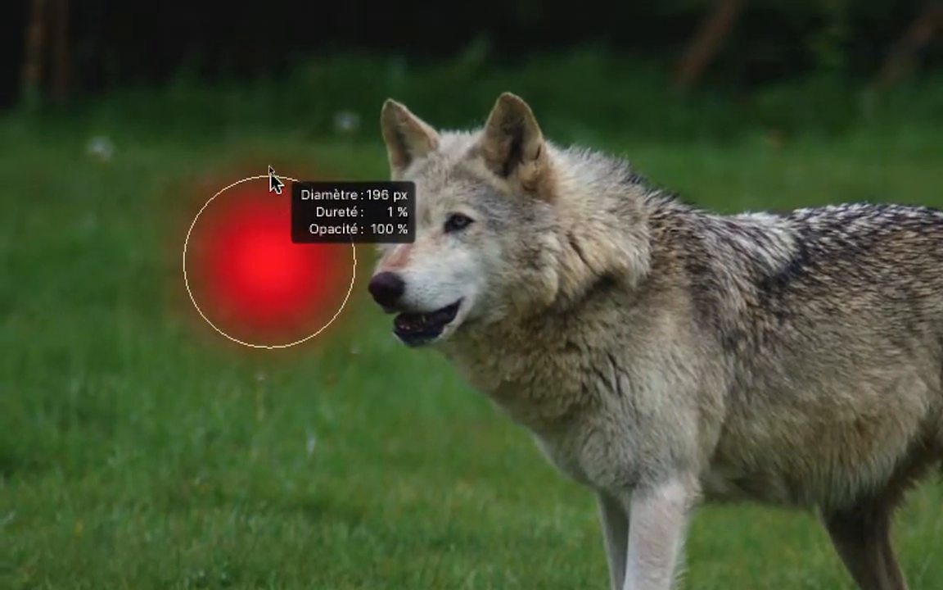
pyautogui.moveTo(272, 162)
pyautogui.mouseDown()
pyautogui.moveTo(273, 303)
pyautogui.moveTo(275, 190)
pyautogui.moveTo(244, 144)
pyautogui.mouseUp()
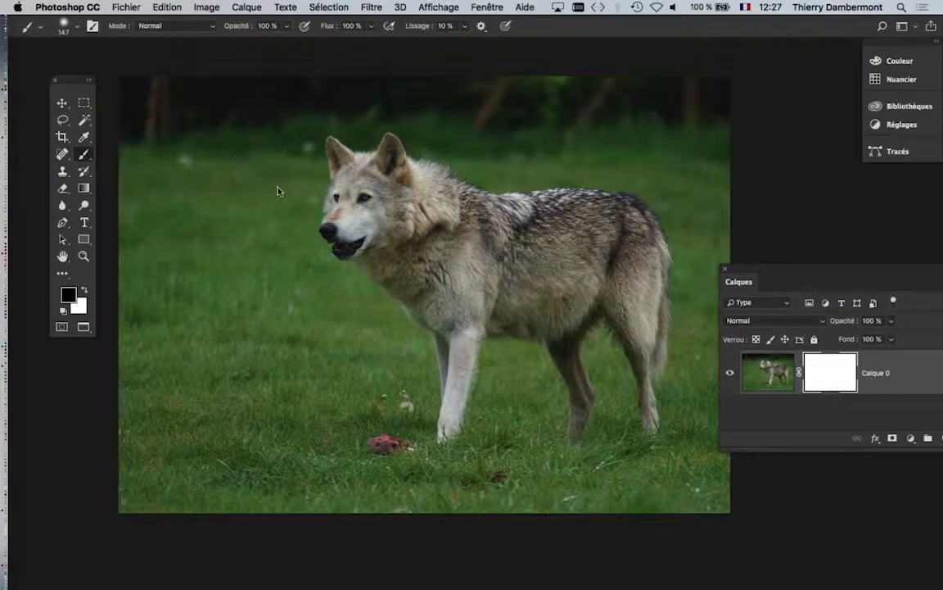
pyautogui.moveTo(267, 214); pyautogui.dragTo(251, 218)
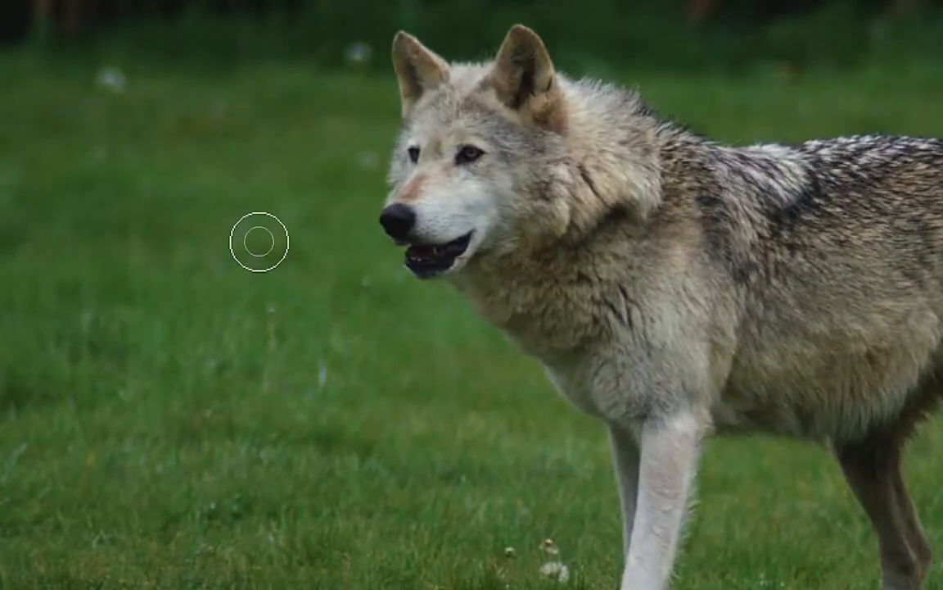
pyautogui.moveTo(259, 242)
pyautogui.mouseDown()
pyautogui.moveTo(271, 253)
pyautogui.moveTo(262, 241)
pyautogui.mouseUp()
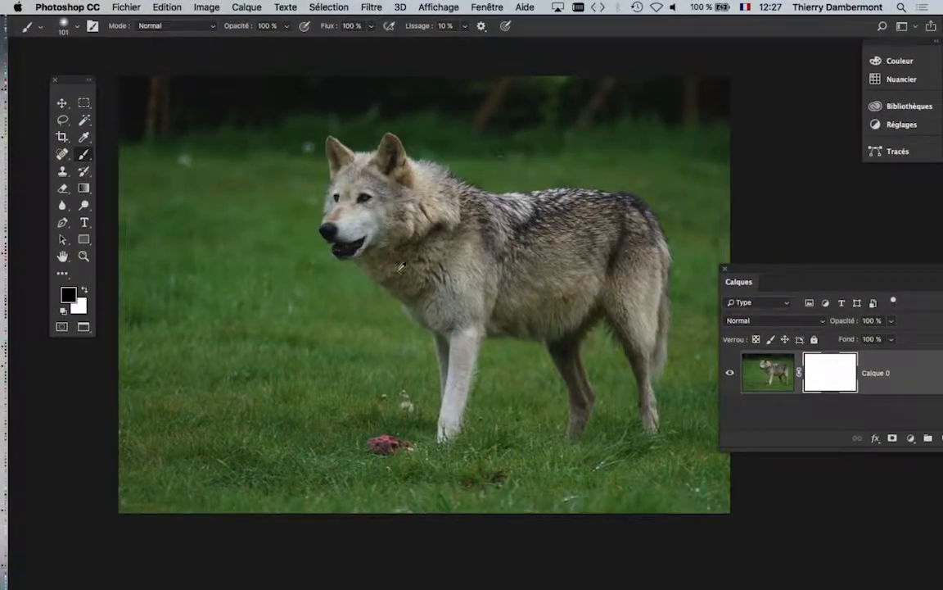
# - Resize the brush to 87 px and paint black on the mask along the wolf's back, rump and tail
pyautogui.scroll(1, 426, 197)
pyautogui.moveTo(420, 216); pyautogui.dragTo(255, 311)
pyautogui.scroll(4, 405, 220)
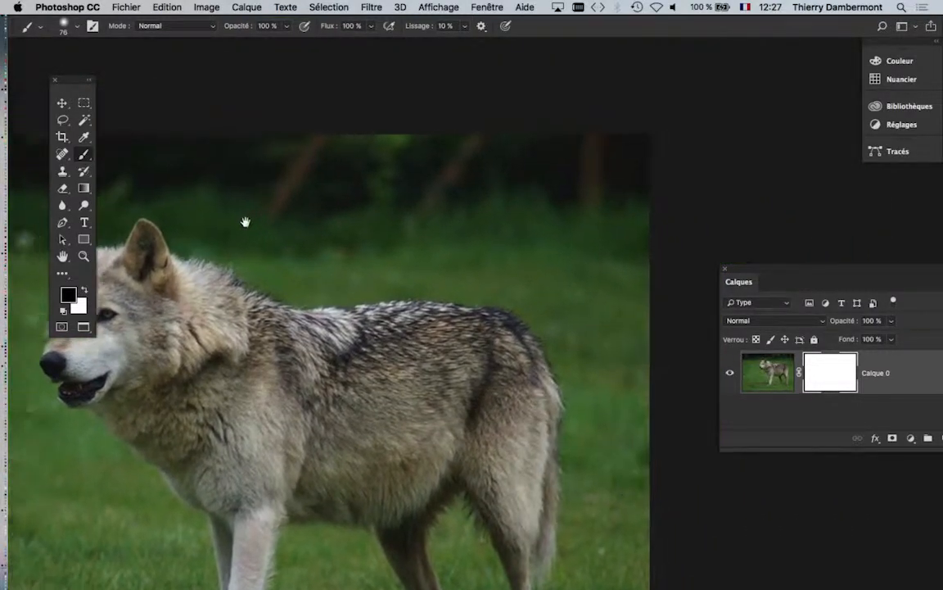
pyautogui.moveTo(271, 221); pyautogui.dragTo(399, 168)
pyautogui.moveTo(378, 202); pyautogui.dragTo(369, 205)
pyautogui.moveTo(300, 169)
pyautogui.mouseDown()
pyautogui.moveTo(381, 224)
pyautogui.moveTo(354, 220)
pyautogui.moveTo(374, 220)
pyautogui.mouseUp()
pyautogui.press('alt+super+z')
pyautogui.scroll(1, 329, 212)
pyautogui.scroll(1, 331, 211)
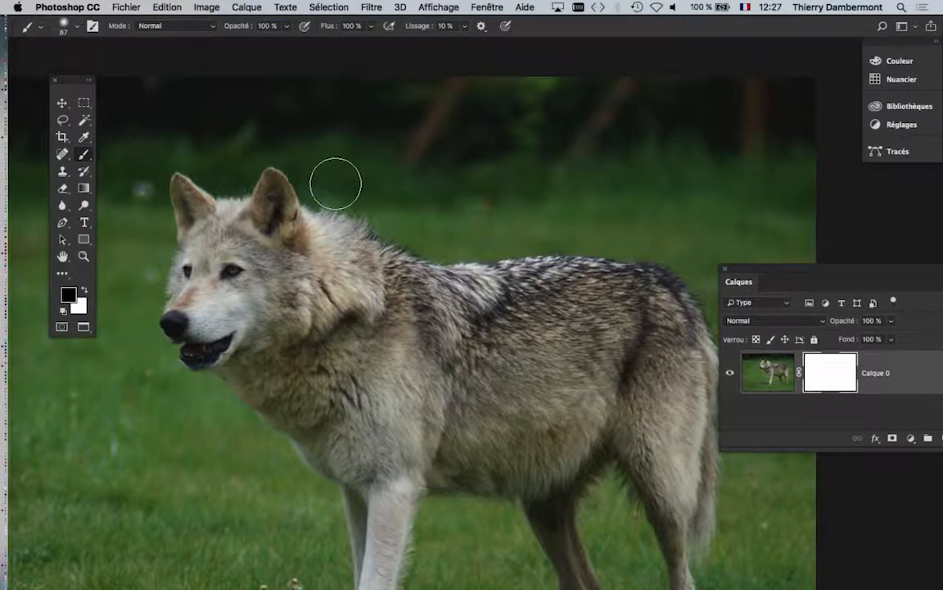
pyautogui.moveTo(336, 181)
pyautogui.mouseDown()
pyautogui.moveTo(431, 236)
pyautogui.moveTo(648, 242)
pyautogui.moveTo(589, 251)
pyautogui.moveTo(450, 231)
pyautogui.moveTo(339, 180)
pyautogui.moveTo(399, 204)
pyautogui.mouseUp()
pyautogui.moveTo(442, 170)
pyautogui.mouseDown()
pyautogui.moveTo(503, 201)
pyautogui.moveTo(541, 293)
pyautogui.mouseUp()
pyautogui.moveTo(505, 275)
pyautogui.mouseDown()
pyautogui.moveTo(474, 179)
pyautogui.moveTo(511, 191)
pyautogui.moveTo(513, 409)
pyautogui.moveTo(481, 401)
pyautogui.moveTo(512, 565)
pyautogui.mouseUp()
# - Mask out the grass along both hind legs' inner edges and the front of the far hind leg with a 38 px brush
pyautogui.scroll(2, 507, 231)
pyautogui.scroll(1, 509, 220)
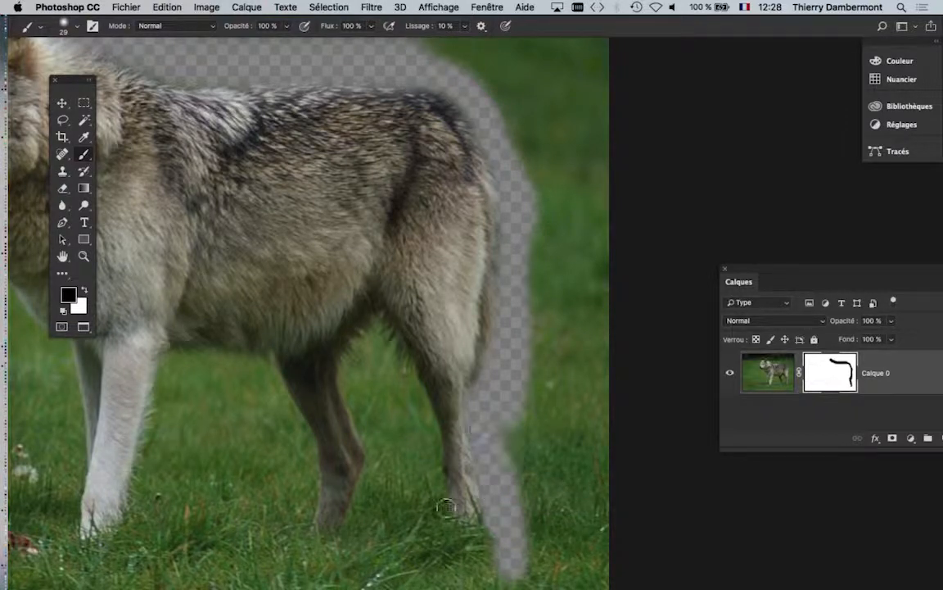
pyautogui.moveTo(446, 507)
pyautogui.mouseDown()
pyautogui.moveTo(411, 387)
pyautogui.moveTo(419, 397)
pyautogui.moveTo(411, 400)
pyautogui.moveTo(375, 323)
pyautogui.moveTo(347, 352)
pyautogui.moveTo(377, 461)
pyautogui.moveTo(370, 432)
pyautogui.moveTo(373, 508)
pyautogui.mouseUp()
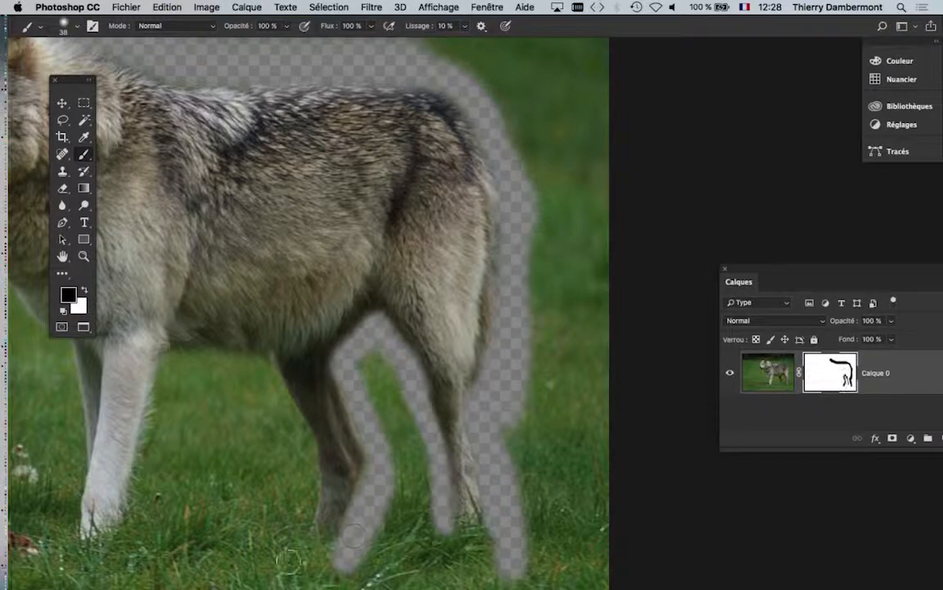
pyautogui.moveTo(288, 561)
pyautogui.mouseDown()
pyautogui.moveTo(302, 438)
pyautogui.moveTo(268, 369)
pyautogui.moveTo(453, 353)
pyautogui.moveTo(575, 296)
pyautogui.mouseUp()
pyautogui.moveTo(547, 341); pyautogui.dragTo(564, 343)
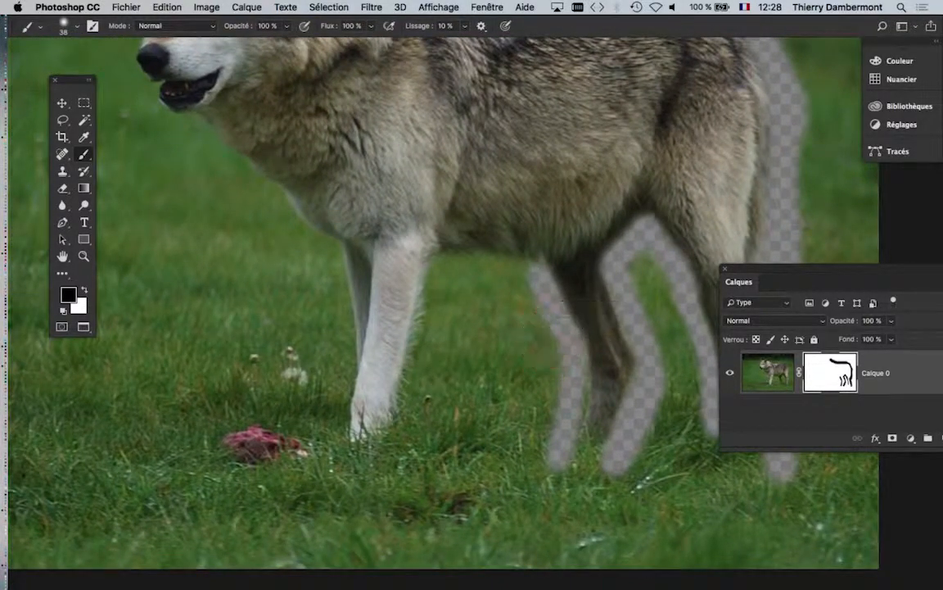
# - Mask out the grass under the belly with a 62 px brush and around the front legs and paw with a 53 px brush
pyautogui.moveTo(538, 310)
pyautogui.mouseDown()
pyautogui.moveTo(553, 310)
pyautogui.moveTo(462, 273)
pyautogui.moveTo(426, 347)
pyautogui.moveTo(434, 341)
pyautogui.mouseUp()
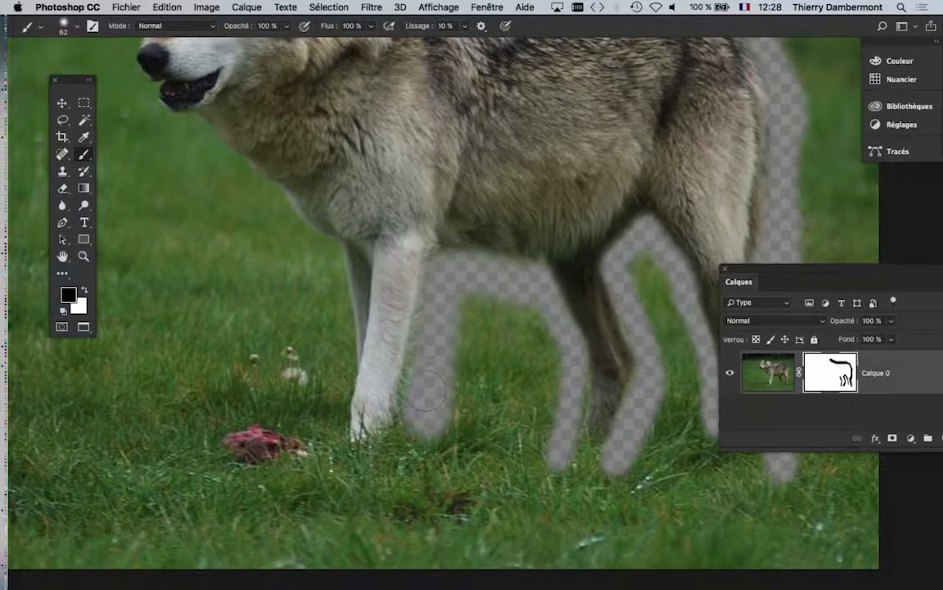
pyautogui.moveTo(426, 390)
pyautogui.mouseDown()
pyautogui.moveTo(398, 453)
pyautogui.moveTo(340, 465)
pyautogui.moveTo(329, 420)
pyautogui.moveTo(333, 356)
pyautogui.moveTo(317, 395)
pyautogui.moveTo(335, 371)
pyautogui.moveTo(323, 281)
pyautogui.mouseUp()
pyautogui.keyDown('ctrl'); pyautogui.keyDown('alt'); pyautogui.click(318, 394); pyautogui.keyUp('alt'); pyautogui.keyUp('ctrl')
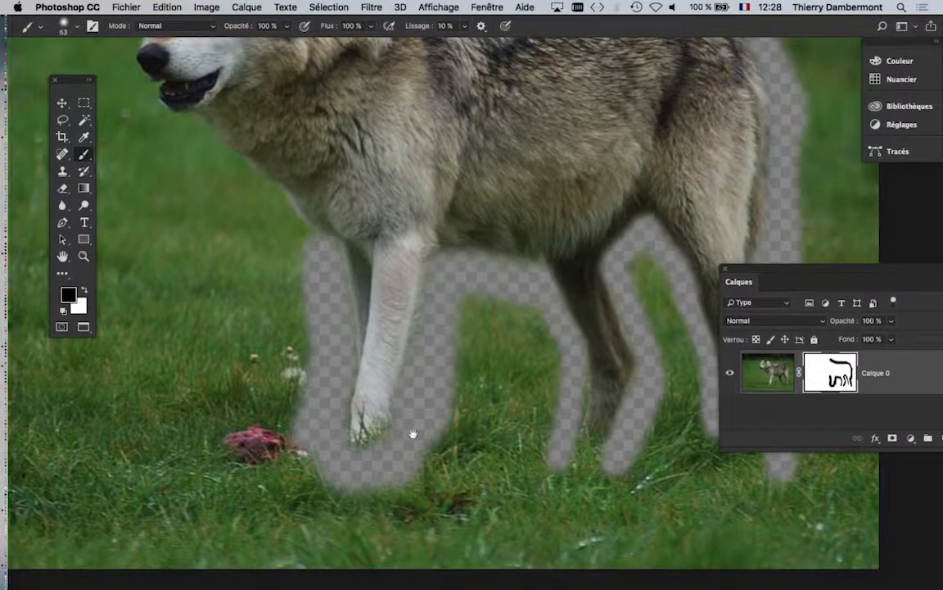
pyautogui.moveTo(414, 434); pyautogui.dragTo(547, 483)
pyautogui.moveTo(642, 463)
pyautogui.mouseDown()
pyautogui.moveTo(534, 457)
pyautogui.moveTo(494, 432)
pyautogui.moveTo(470, 562)
pyautogui.mouseUp()
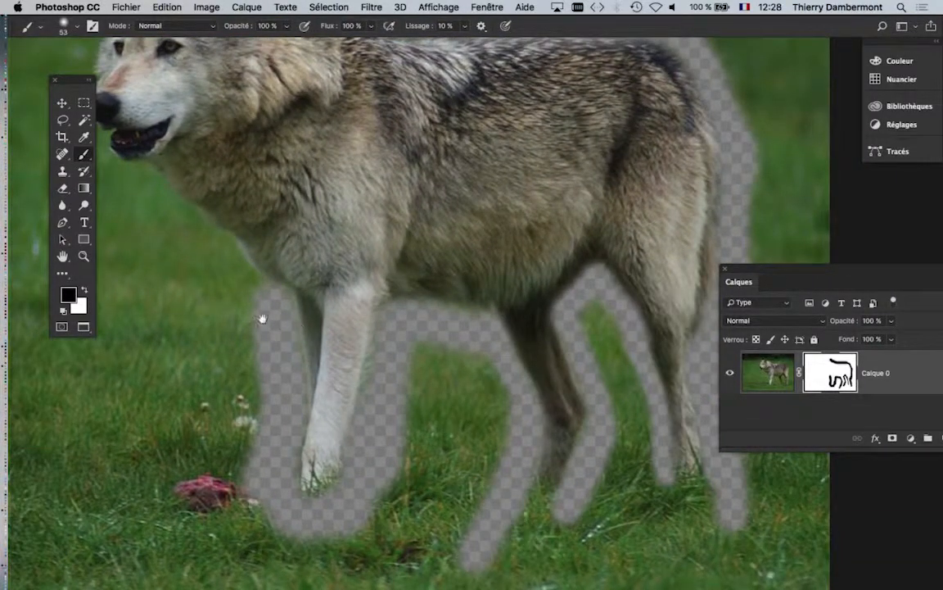
# - Mask out the grass along the wolf's chest, throat and lower jaw, reducing the brush to 14 px near the nose
pyautogui.moveTo(262, 318); pyautogui.dragTo(495, 400)
pyautogui.moveTo(488, 362)
pyautogui.mouseDown()
pyautogui.moveTo(458, 346)
pyautogui.moveTo(438, 314)
pyautogui.moveTo(372, 256)
pyautogui.moveTo(352, 271)
pyautogui.moveTo(367, 232)
pyautogui.moveTo(327, 222)
pyautogui.moveTo(298, 190)
pyautogui.mouseUp()
pyautogui.keyDown('super'); pyautogui.click(366, 261); pyautogui.keyUp('super')
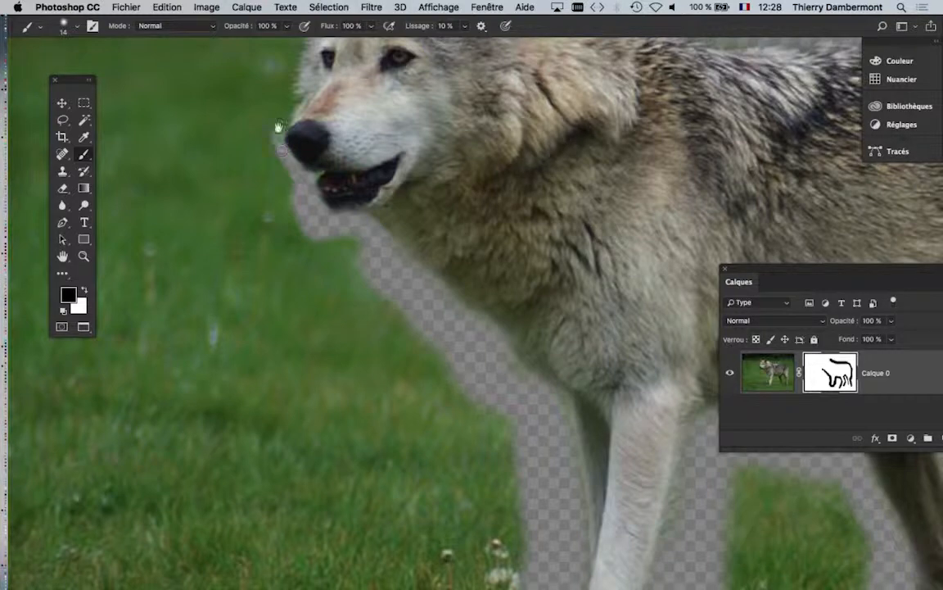
# - Mask out the background along the snout with a 34 px brush and around the wolf's far ear with a 16 px brush
pyautogui.moveTo(278, 127)
pyautogui.mouseDown()
pyautogui.moveTo(326, 394)
pyautogui.moveTo(337, 409)
pyautogui.moveTo(378, 398)
pyautogui.mouseUp()
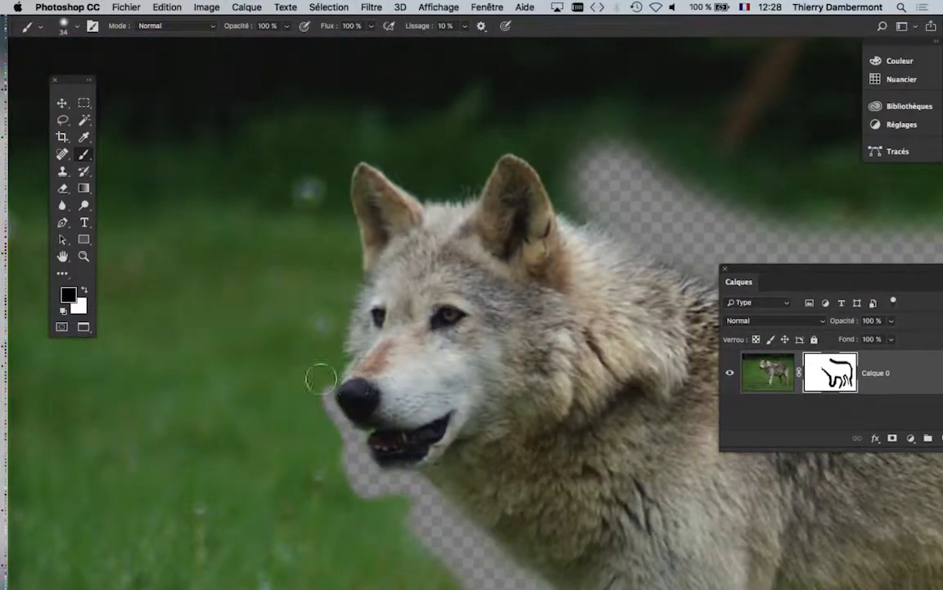
pyautogui.moveTo(321, 378)
pyautogui.mouseDown()
pyautogui.moveTo(350, 279)
pyautogui.moveTo(347, 245)
pyautogui.moveTo(312, 253)
pyautogui.mouseUp()
pyautogui.scroll(5, 332, 248)
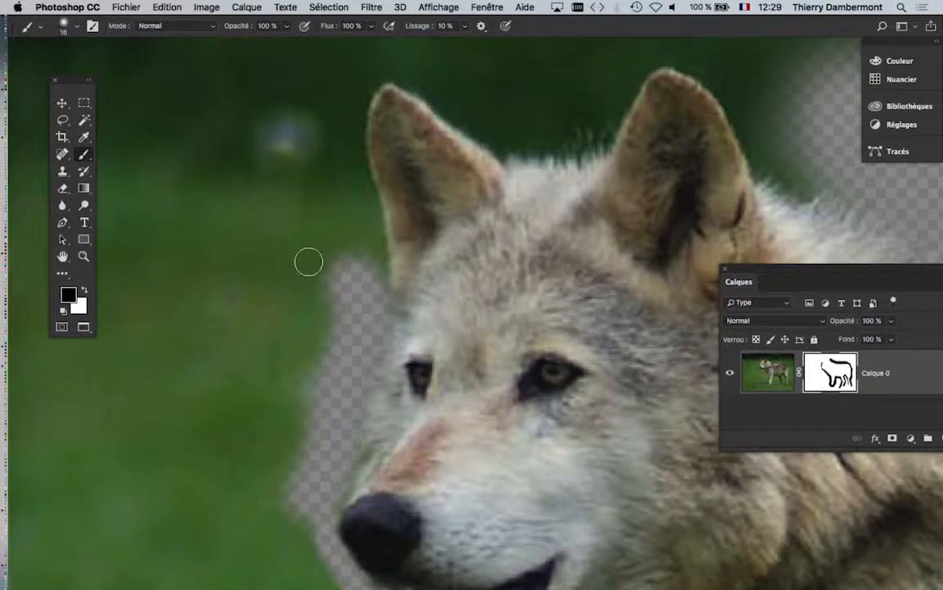
pyautogui.moveTo(359, 291)
pyautogui.mouseDown()
pyautogui.moveTo(342, 223)
pyautogui.moveTo(351, 99)
pyautogui.moveTo(361, 82)
pyautogui.moveTo(391, 72)
pyautogui.moveTo(458, 139)
pyautogui.mouseUp()
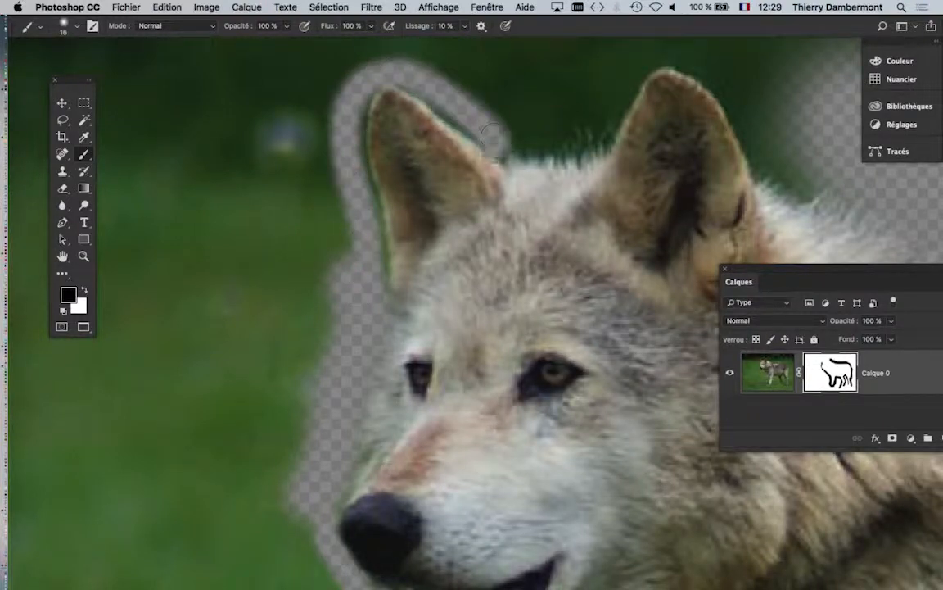
pyautogui.moveTo(385, 76); pyautogui.dragTo(350, 151)
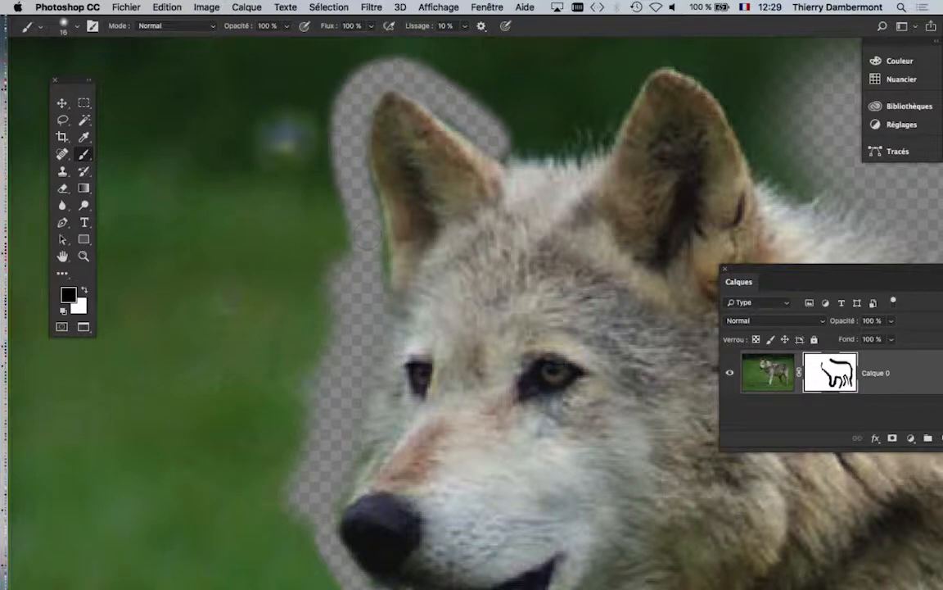
# - Mask out the background between the ears and around the near ear with a 16 px brush
pyautogui.scroll(5, 366, 237)
pyautogui.hscroll(5, 367, 237)
pyautogui.moveTo(410, 299)
pyautogui.mouseDown()
pyautogui.moveTo(419, 299)
pyautogui.moveTo(413, 226)
pyautogui.moveTo(463, 218)
pyautogui.moveTo(422, 230)
pyautogui.moveTo(449, 228)
pyautogui.moveTo(491, 146)
pyautogui.moveTo(547, 136)
pyautogui.moveTo(687, 287)
pyautogui.moveTo(663, 230)
pyautogui.mouseUp()
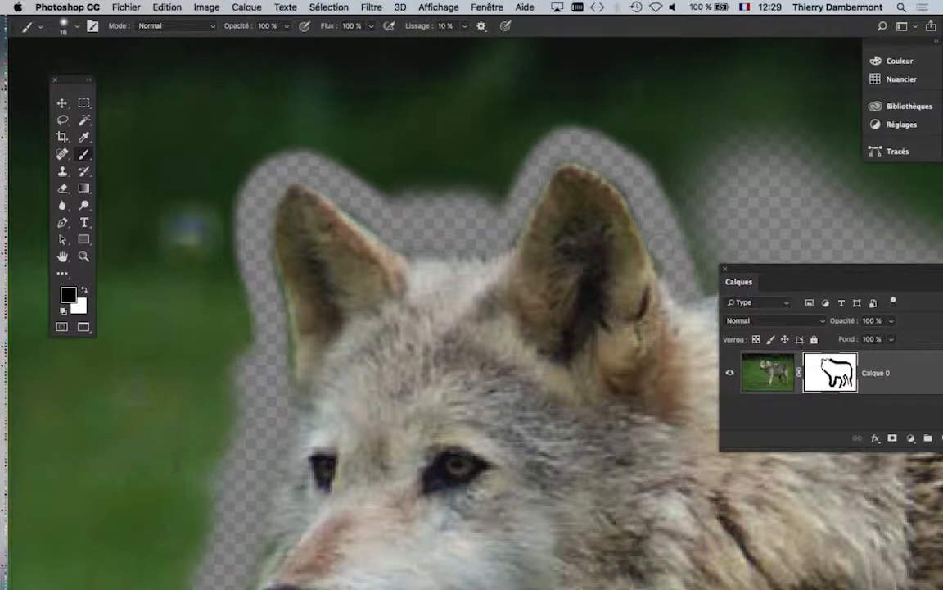
pyautogui.moveTo(671, 279); pyautogui.dragTo(622, 181)
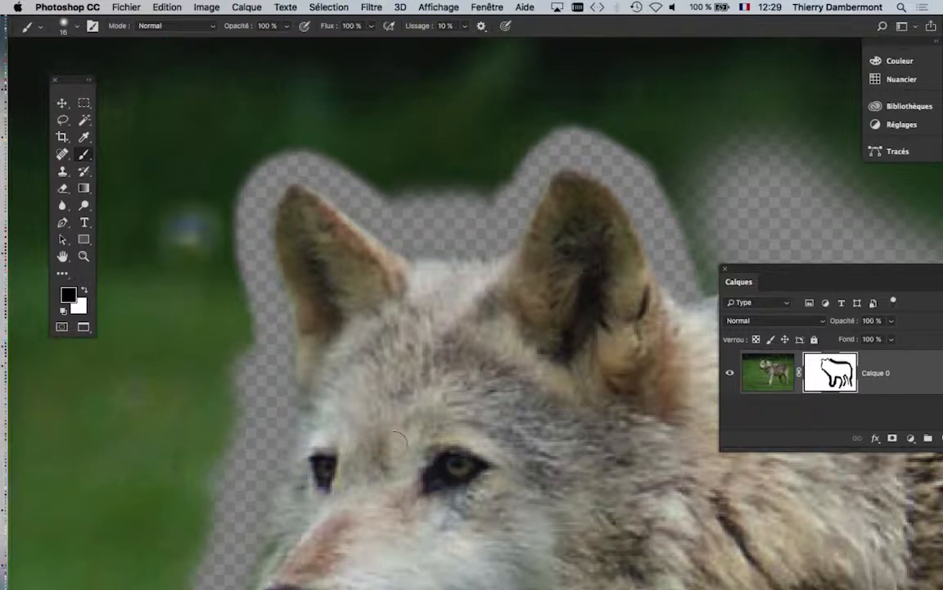
# - Set the brush to 31 px and widen the masked band in front of the wolf's face and muzzle
pyautogui.moveTo(399, 438); pyautogui.dragTo(442, 244)
pyautogui.moveTo(292, 310); pyautogui.dragTo(287, 306)
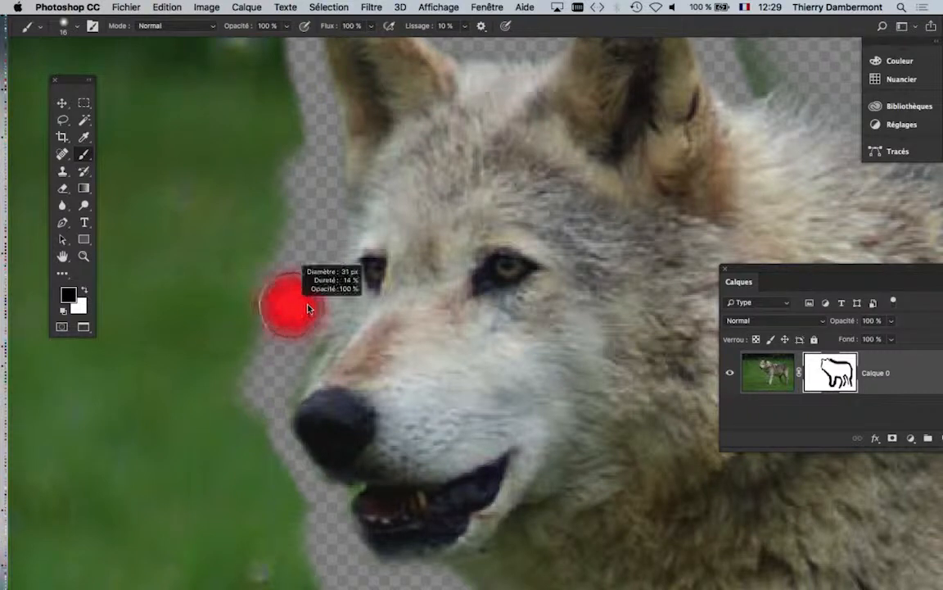
pyautogui.click(235, 426)
pyautogui.scroll(-2, 549, 414)
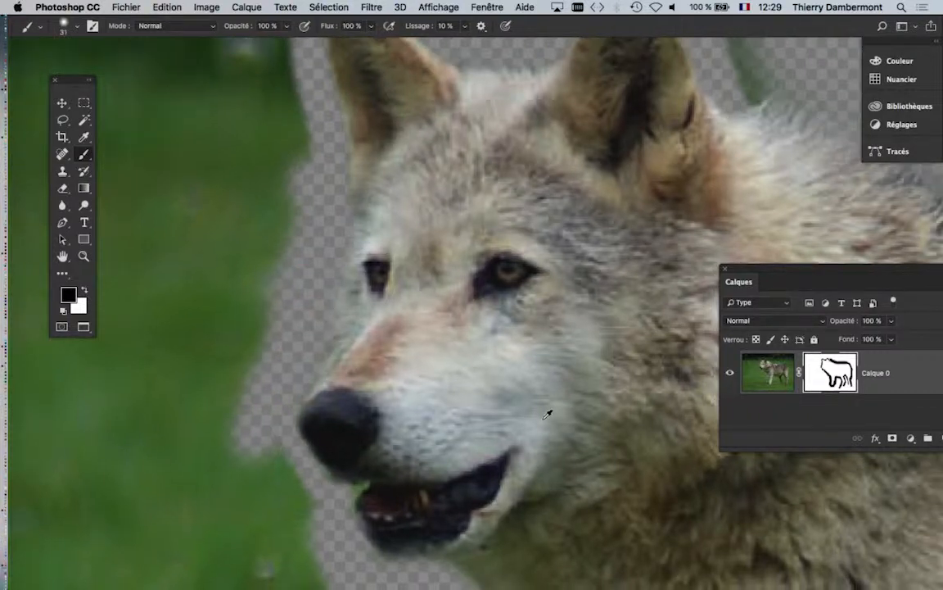
# - Mask out the small green spot at the wolf's mouth opening, below the nose, with a 4 px brush
pyautogui.moveTo(363, 508)
pyautogui.mouseDown()
pyautogui.moveTo(321, 512)
pyautogui.moveTo(328, 514)
pyautogui.moveTo(311, 503)
pyautogui.moveTo(358, 511)
pyautogui.mouseUp()
pyautogui.scroll(3, 331, 507)
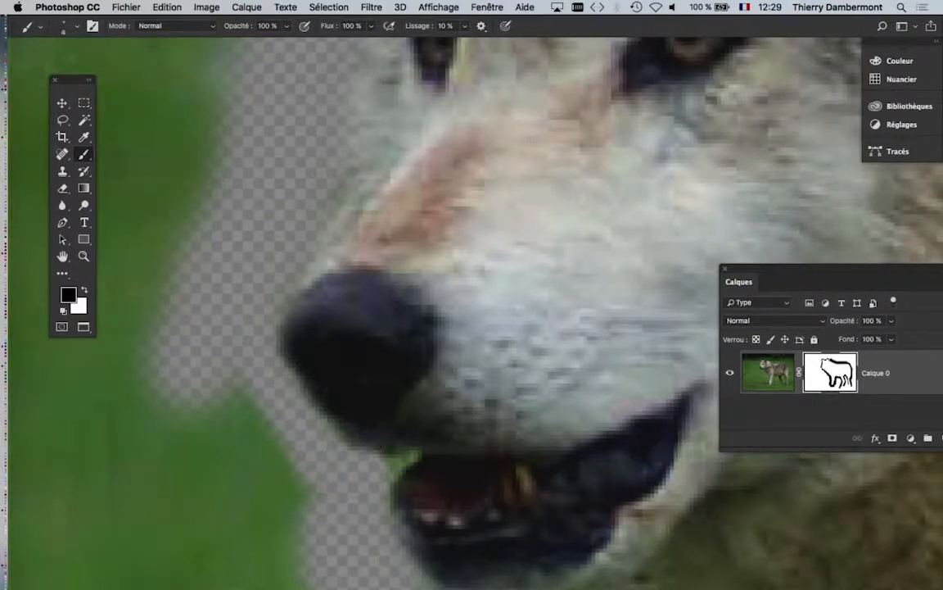
pyautogui.scroll(-5, 426, 453)
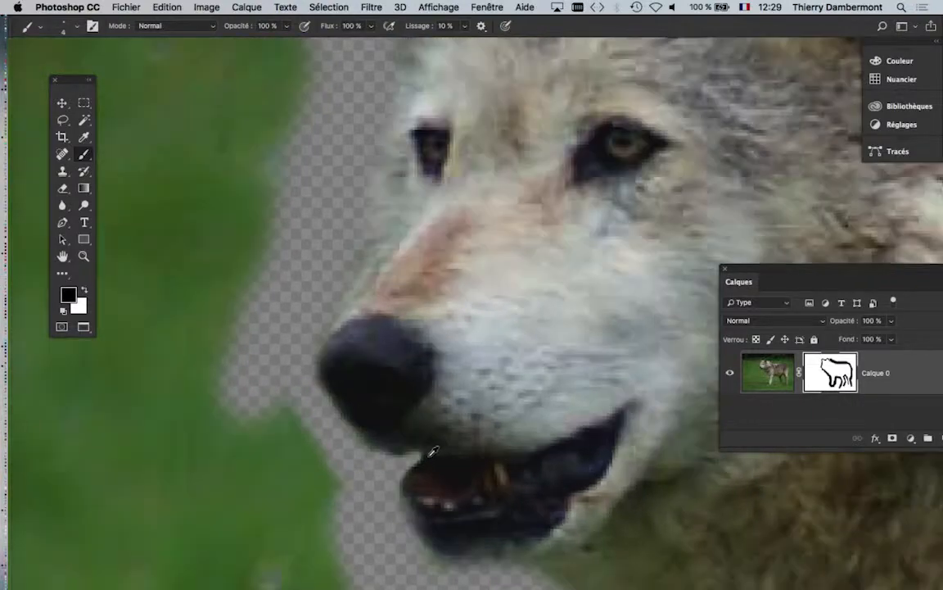
# - Enlarge the brush to 62 px and mask out the grass below the far hind paw, joining the strokes on either side
pyautogui.moveTo(517, 438); pyautogui.dragTo(339, 195)
pyautogui.scroll(-6, 492, 313)
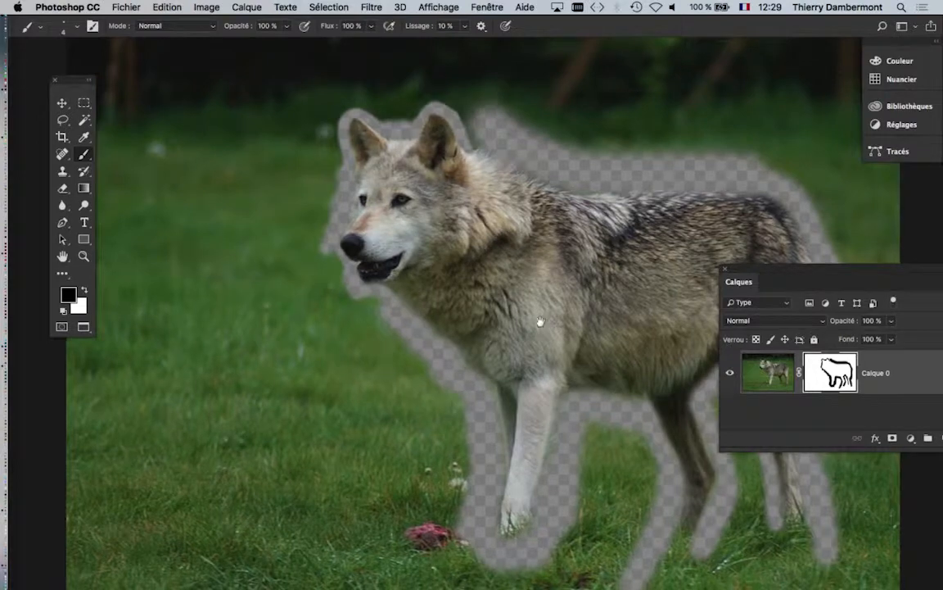
pyautogui.moveTo(539, 322); pyautogui.dragTo(373, 329)
pyautogui.scroll(-1, 489, 389)
pyautogui.scroll(-3, 490, 389)
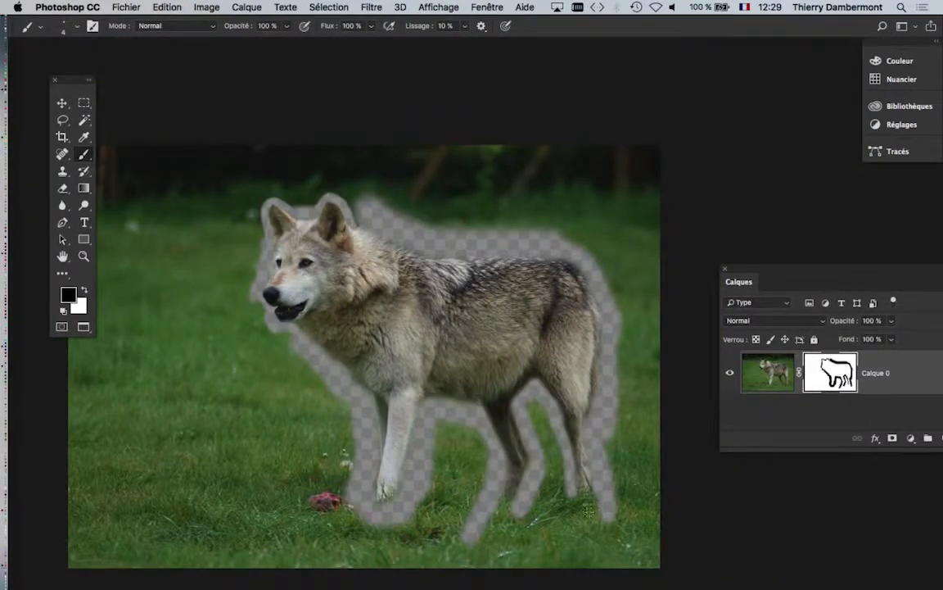
pyautogui.moveTo(520, 524)
pyautogui.mouseDown()
pyautogui.moveTo(539, 512)
pyautogui.moveTo(481, 534)
pyautogui.mouseUp()
pyautogui.scroll(1, 538, 516)
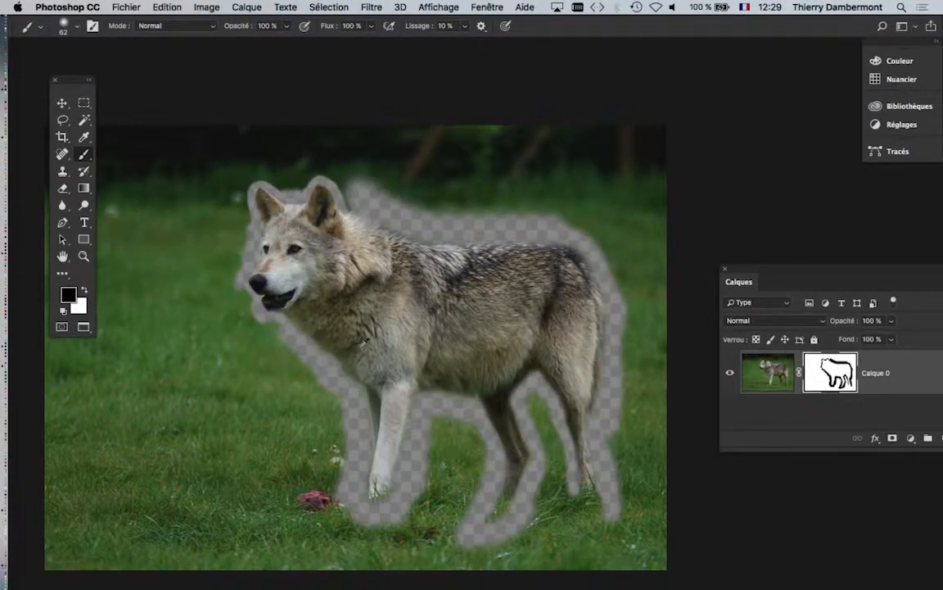
# - Widen the masked area above the back and behind the rump and tail with a 106 px brush
pyautogui.moveTo(364, 210)
pyautogui.mouseDown()
pyautogui.moveTo(316, 164)
pyautogui.moveTo(286, 152)
pyautogui.moveTo(352, 160)
pyautogui.moveTo(378, 178)
pyautogui.moveTo(608, 236)
pyautogui.moveTo(620, 228)
pyautogui.mouseUp()
pyautogui.moveTo(586, 217)
pyautogui.mouseDown()
pyautogui.moveTo(612, 234)
pyautogui.moveTo(630, 310)
pyautogui.moveTo(629, 396)
pyautogui.mouseUp()
pyautogui.moveTo(630, 334)
pyautogui.mouseDown()
pyautogui.moveTo(631, 517)
pyautogui.moveTo(622, 490)
pyautogui.mouseUp()
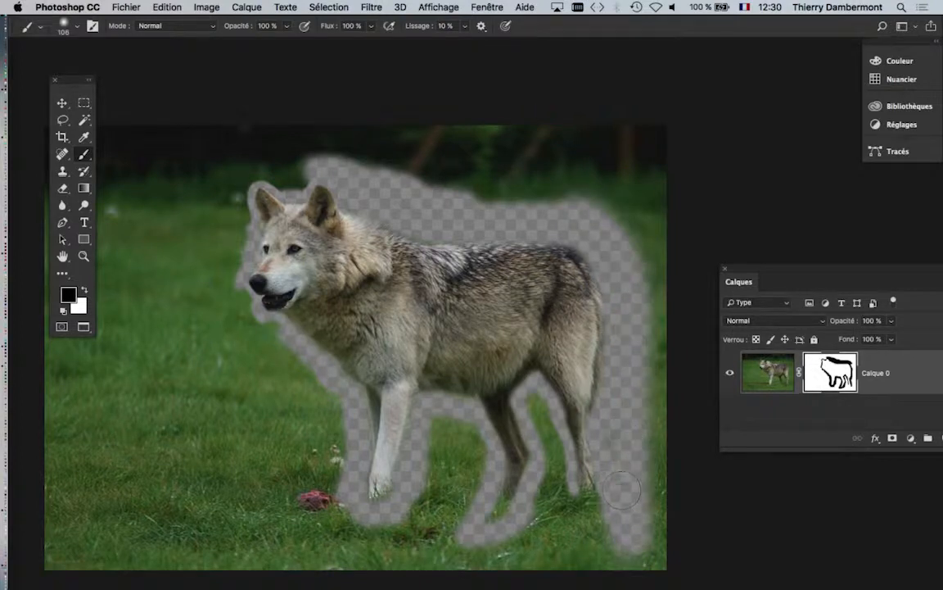
# - Mask out the remaining grass between and beneath the wolf's legs, finishing with a 53 px brush
pyautogui.moveTo(567, 516)
pyautogui.mouseDown()
pyautogui.moveTo(553, 497)
pyautogui.moveTo(603, 542)
pyautogui.moveTo(543, 508)
pyautogui.mouseUp()
pyautogui.scroll(2, 578, 516)
pyautogui.moveTo(527, 366)
pyautogui.mouseDown()
pyautogui.moveTo(543, 426)
pyautogui.moveTo(527, 388)
pyautogui.mouseUp()
pyautogui.moveTo(482, 530)
pyautogui.mouseDown()
pyautogui.moveTo(422, 395)
pyautogui.moveTo(442, 468)
pyautogui.mouseUp()
pyautogui.moveTo(409, 393)
pyautogui.mouseDown()
pyautogui.moveTo(376, 368)
pyautogui.moveTo(368, 467)
pyautogui.moveTo(392, 517)
pyautogui.mouseUp()
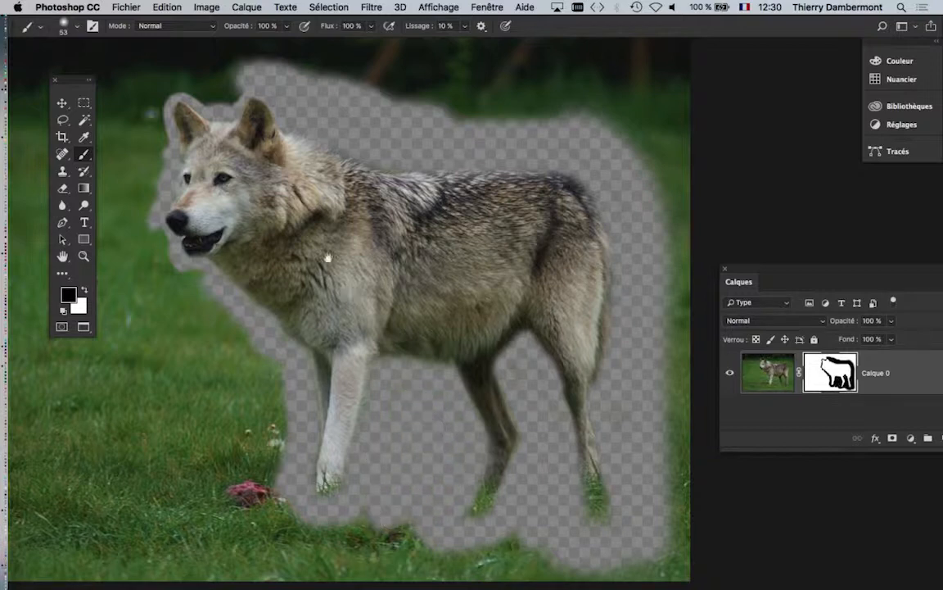
# - Widen the masked area around the wolf's ears, muzzle and chest with the 53 px brush
pyautogui.moveTo(150, 242)
pyautogui.mouseDown()
pyautogui.moveTo(135, 213)
pyautogui.moveTo(247, 348)
pyautogui.moveTo(226, 321)
pyautogui.mouseUp()
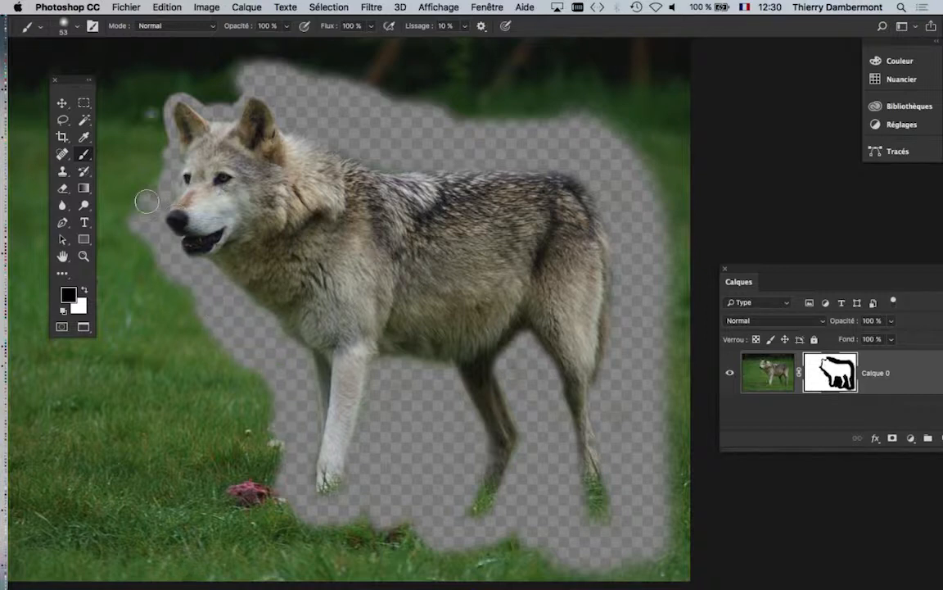
pyautogui.moveTo(147, 201)
pyautogui.mouseDown()
pyautogui.moveTo(139, 121)
pyautogui.moveTo(164, 72)
pyautogui.moveTo(237, 89)
pyautogui.moveTo(232, 68)
pyautogui.moveTo(152, 76)
pyautogui.moveTo(135, 197)
pyautogui.moveTo(255, 406)
pyautogui.moveTo(220, 357)
pyautogui.mouseUp()
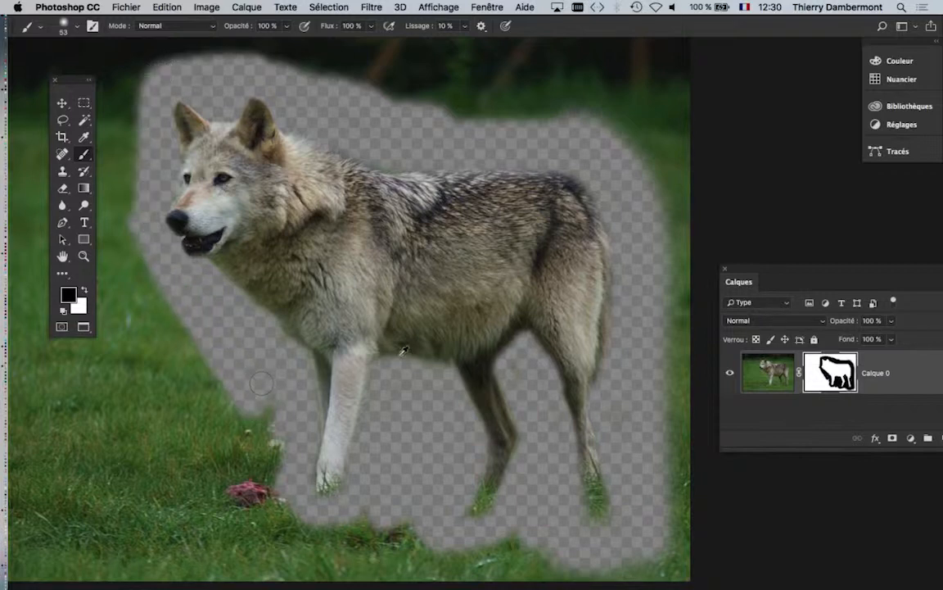
pyautogui.scroll(-2, 402, 352)
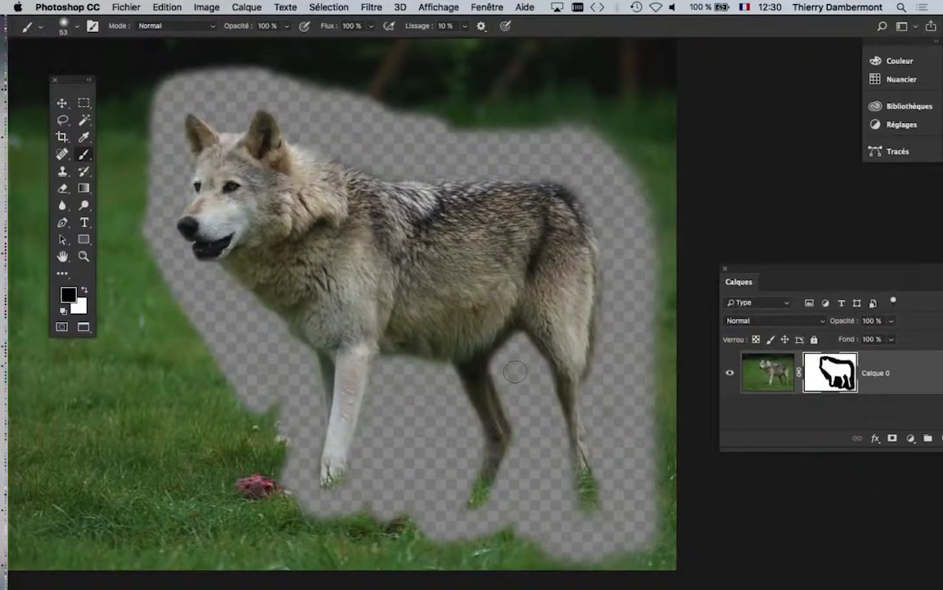
# - Mask out all the remaining background around the wolf, out to the picture's edges, with a 284 px brush
pyautogui.scroll(-2, 619, 434)
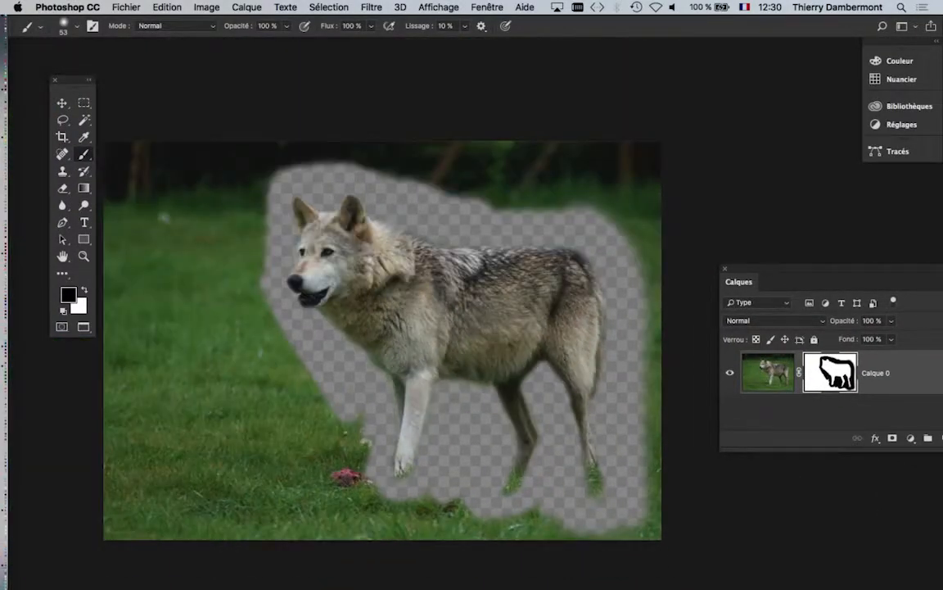
pyautogui.moveTo(302, 332); pyautogui.dragTo(326, 334)
pyautogui.moveTo(324, 373)
pyautogui.mouseDown()
pyautogui.moveTo(262, 335)
pyautogui.moveTo(246, 272)
pyautogui.moveTo(268, 155)
pyautogui.moveTo(350, 156)
pyautogui.moveTo(630, 202)
pyautogui.moveTo(647, 214)
pyautogui.moveTo(620, 207)
pyautogui.moveTo(637, 562)
pyautogui.moveTo(596, 547)
pyautogui.moveTo(403, 541)
pyautogui.moveTo(434, 550)
pyautogui.moveTo(448, 516)
pyautogui.moveTo(344, 540)
pyautogui.moveTo(345, 411)
pyautogui.moveTo(340, 495)
pyautogui.moveTo(307, 495)
pyautogui.moveTo(305, 536)
pyautogui.moveTo(235, 163)
pyautogui.moveTo(235, 104)
pyautogui.moveTo(245, 496)
pyautogui.moveTo(265, 570)
pyautogui.moveTo(211, 185)
pyautogui.moveTo(169, 394)
pyautogui.moveTo(180, 578)
pyautogui.moveTo(167, 337)
pyautogui.moveTo(236, 353)
pyautogui.mouseUp()
pyautogui.moveTo(157, 144)
pyautogui.mouseDown()
pyautogui.moveTo(164, 262)
pyautogui.moveTo(123, 516)
pyautogui.moveTo(186, 517)
pyautogui.moveTo(177, 290)
pyautogui.moveTo(210, 538)
pyautogui.mouseUp()
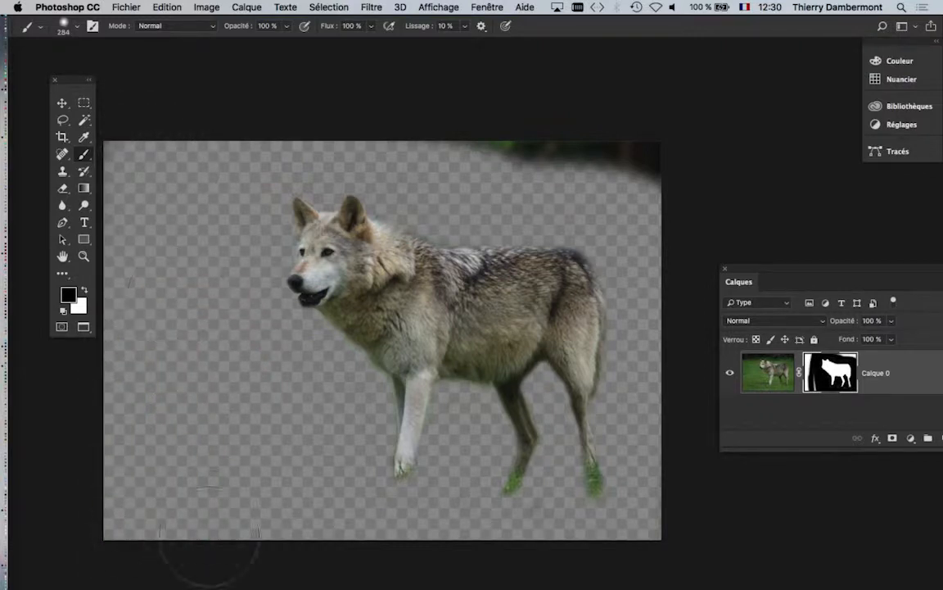
pyautogui.moveTo(432, 116)
pyautogui.mouseDown()
pyautogui.moveTo(681, 162)
pyautogui.moveTo(727, 179)
pyautogui.mouseUp()
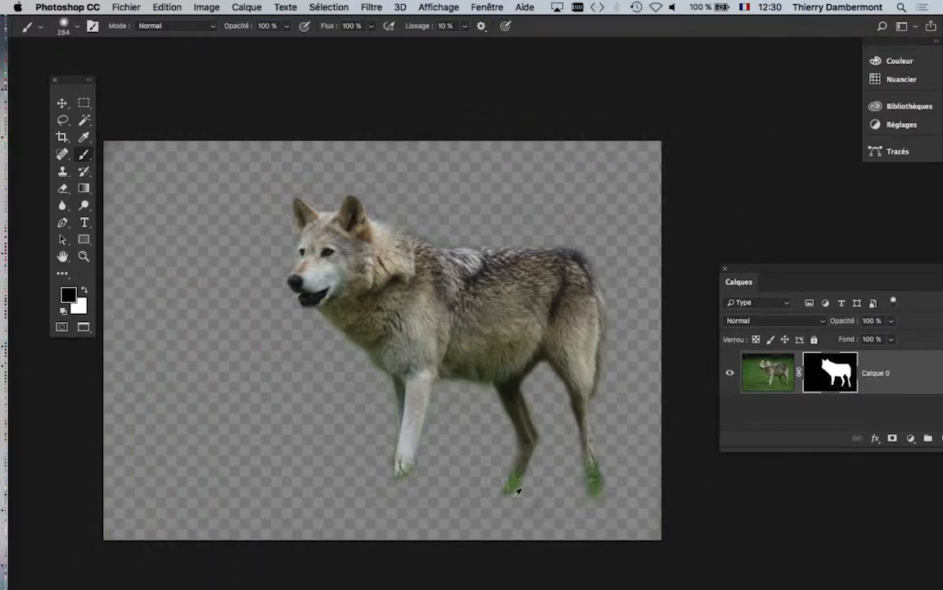
# - Bring the Layers panel over the picture to compare the mask with the wolf's edges, and reduce the brush to 105 px
pyautogui.scroll(2, 505, 506)
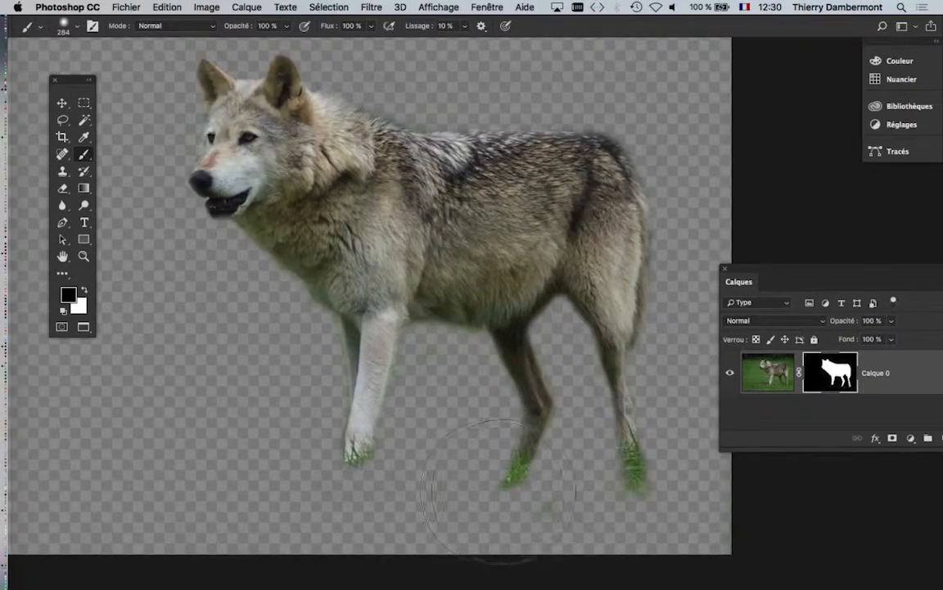
pyautogui.moveTo(459, 405); pyautogui.dragTo(402, 401)
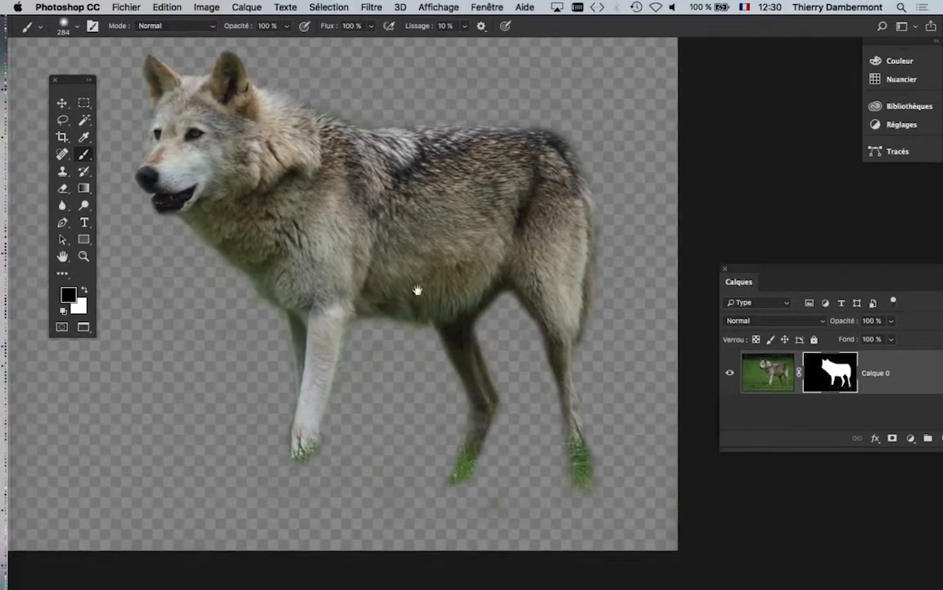
pyautogui.moveTo(773, 270); pyautogui.dragTo(610, 174)
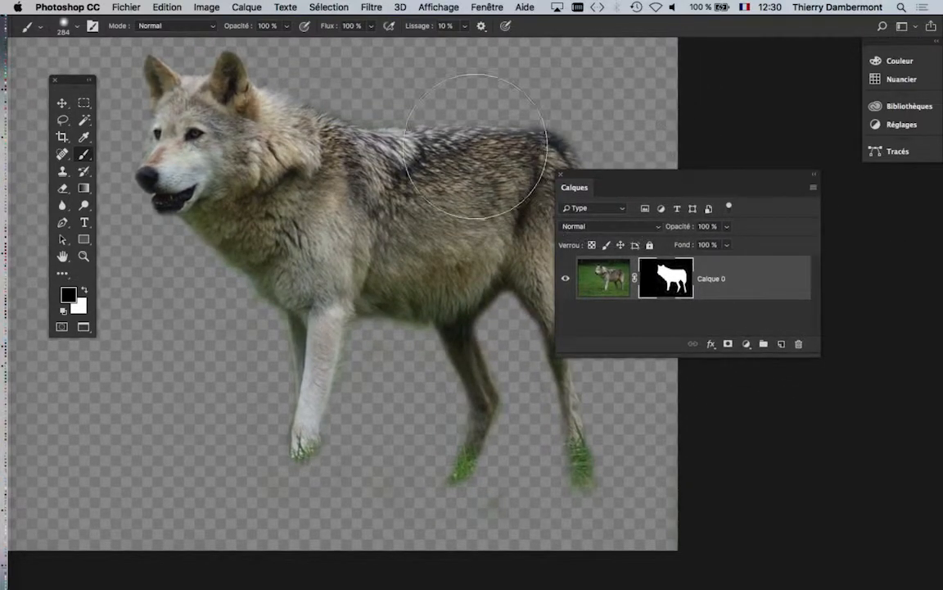
pyautogui.scroll(3, 402, 332)
pyautogui.moveTo(391, 356); pyautogui.dragTo(343, 360)
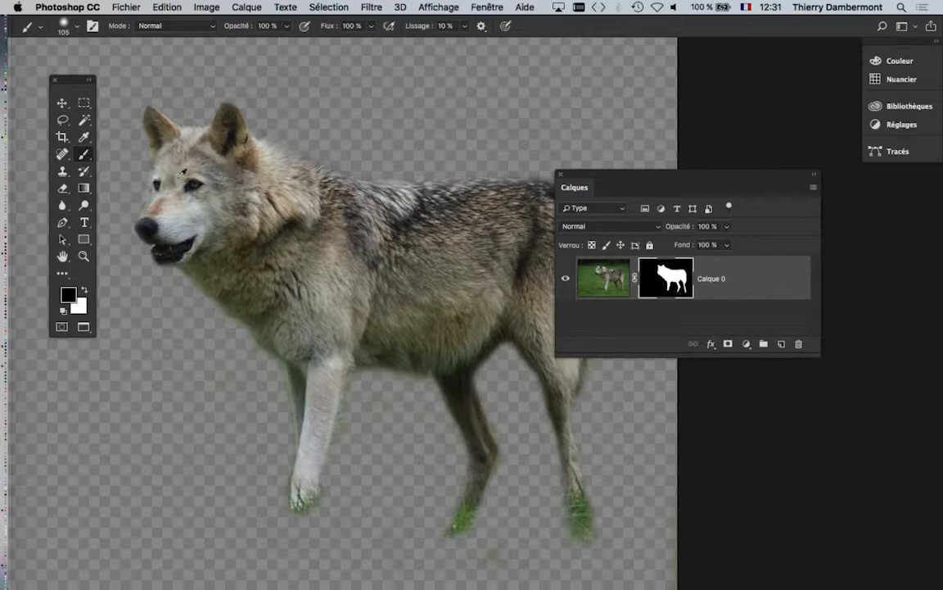
pyautogui.scroll(3, 180, 270)
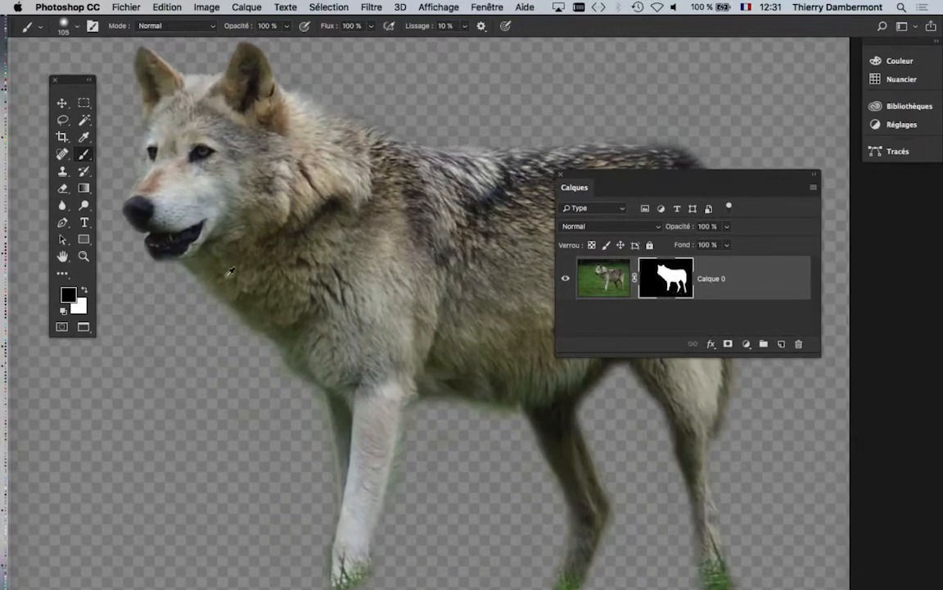
pyautogui.scroll(-3, 293, 273)
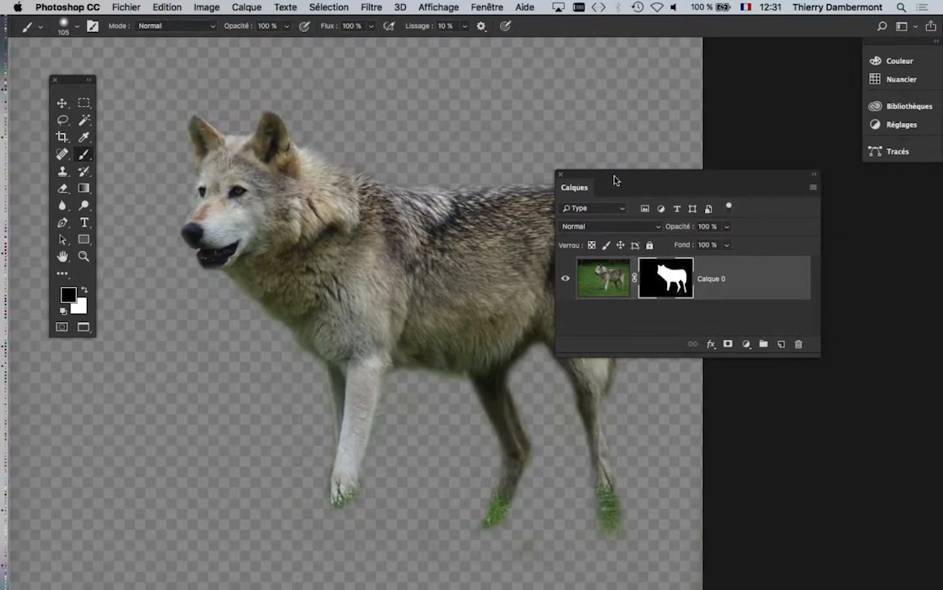
# - Move the Layers panel off the wolf and bring the whole cut-out into view
pyautogui.moveTo(615, 180); pyautogui.dragTo(761, 176)
pyautogui.scroll(-2, 541, 270)
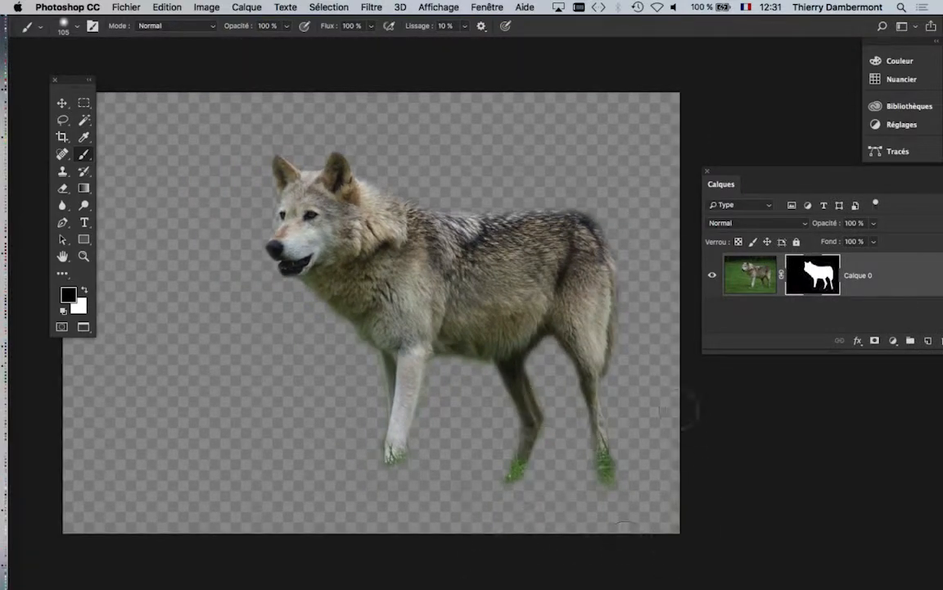
pyautogui.scroll(-2, 202, 364)
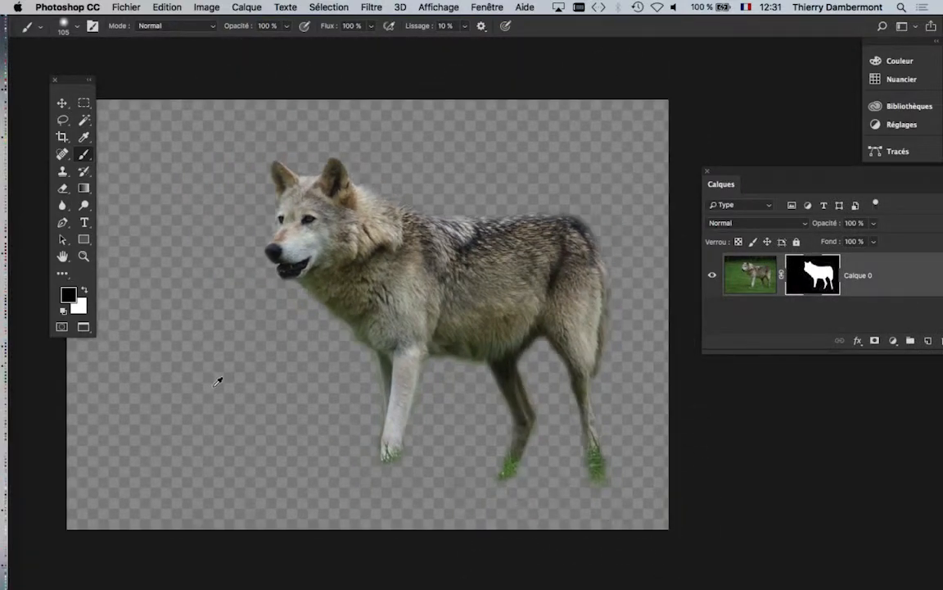
pyautogui.moveTo(278, 373); pyautogui.dragTo(325, 366)
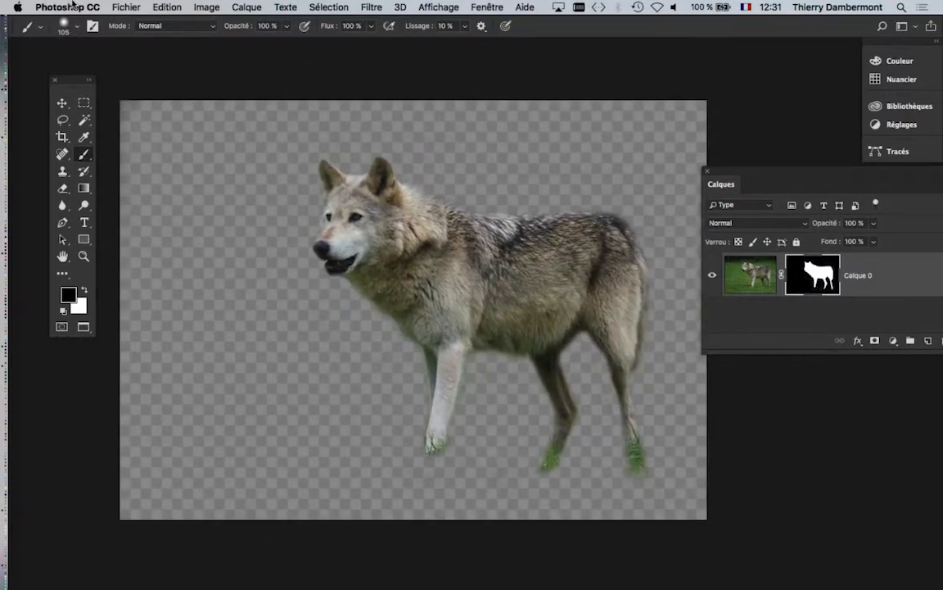
# - Save the cut-out in Photoshop format as Wolf_at_Woburn_Safari_Park.psd in the Links folder of document-50 Folder, keeping its layers
pyautogui.click(126, 7)
pyautogui.click(154, 141)
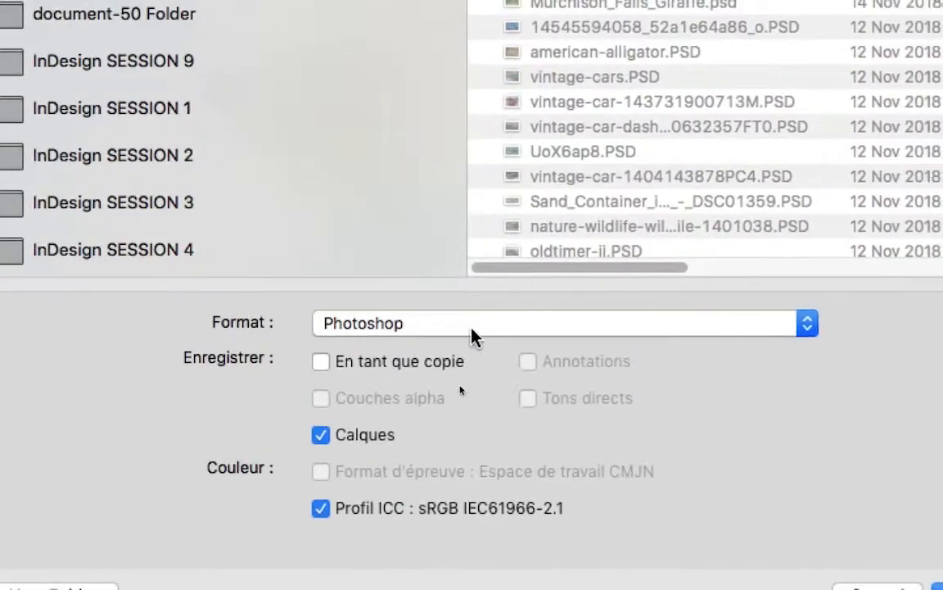
pyautogui.click(473, 336)
pyautogui.click(473, 328)
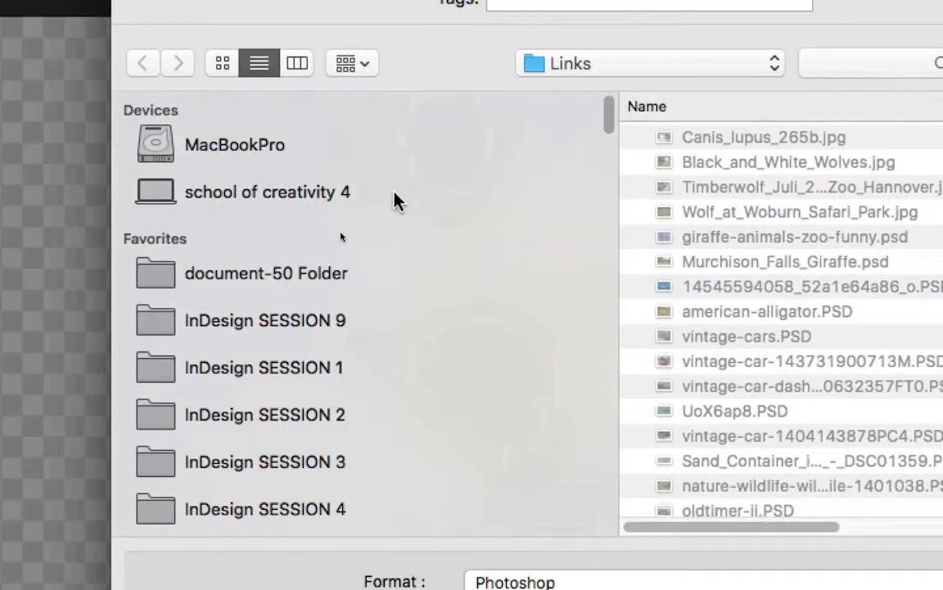
pyautogui.click(434, 273)
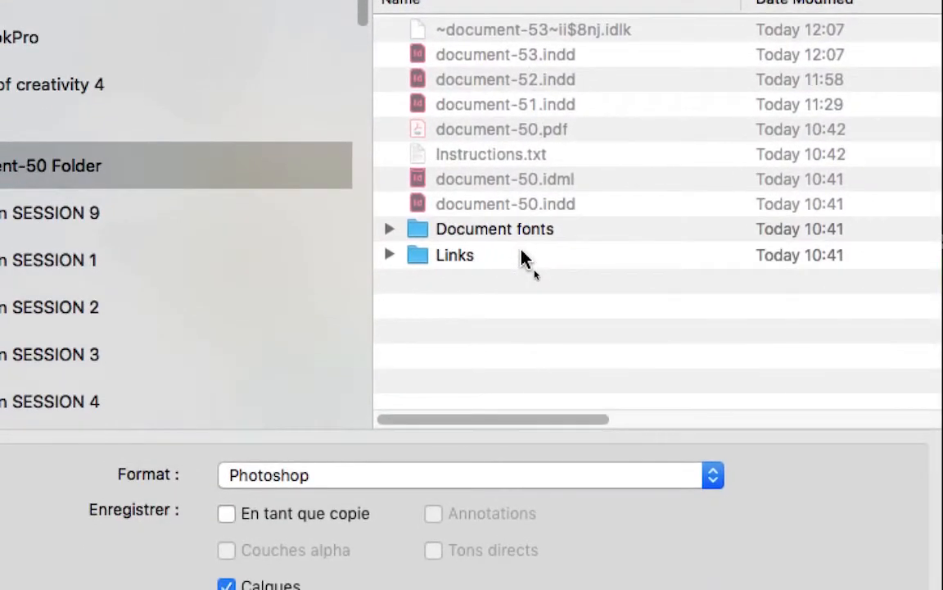
pyautogui.doubleClick(524, 258)
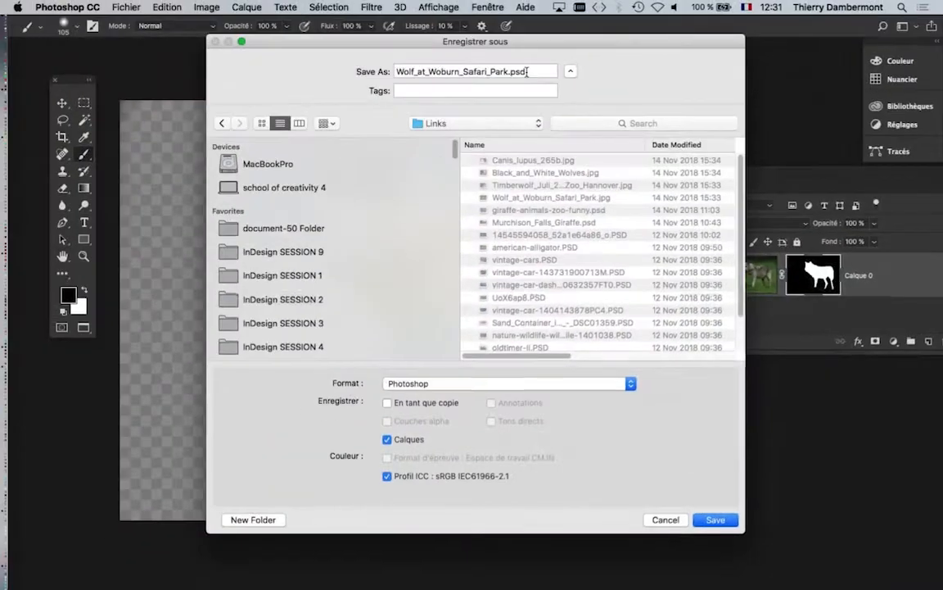
pyautogui.click(714, 519)
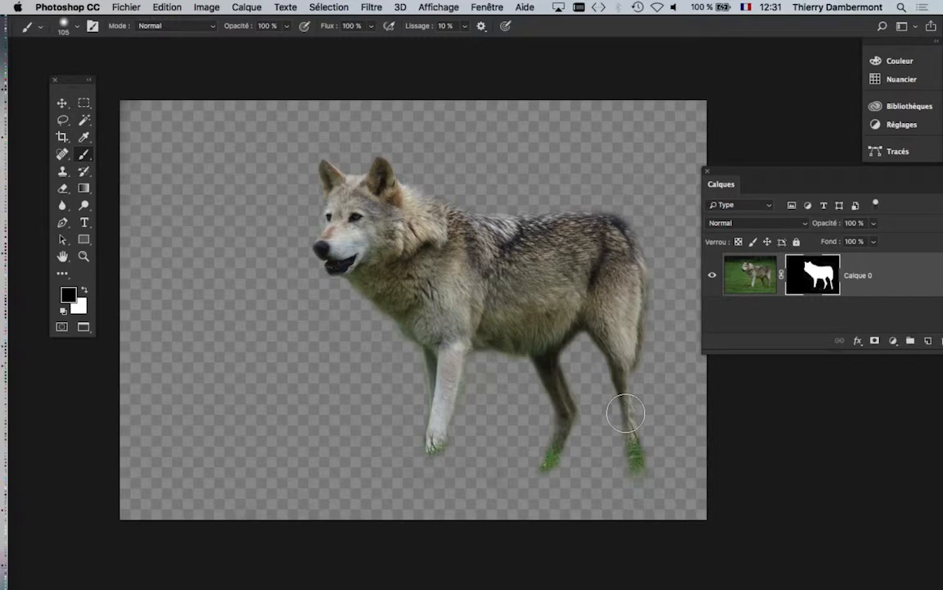
pyautogui.scroll(2, 582, 375)
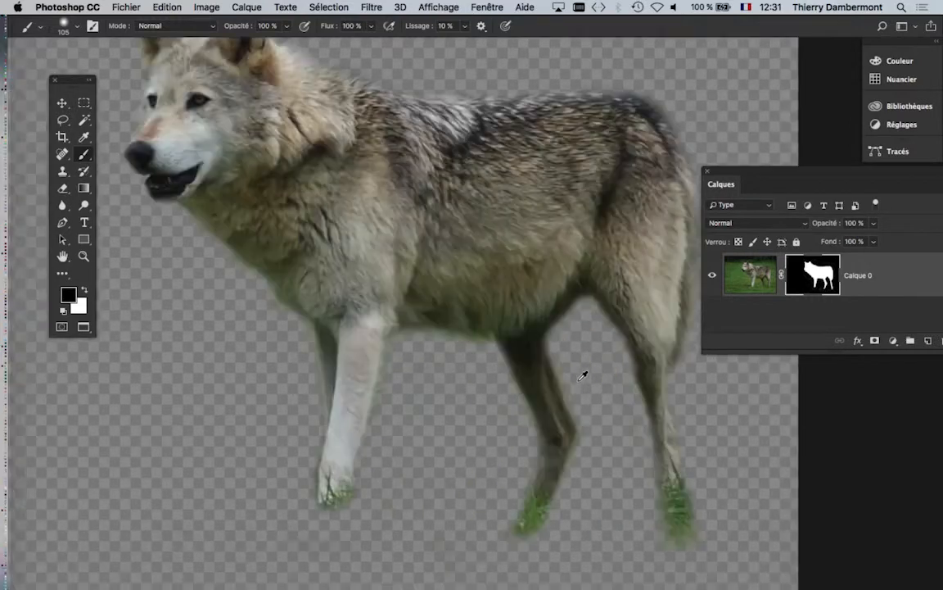